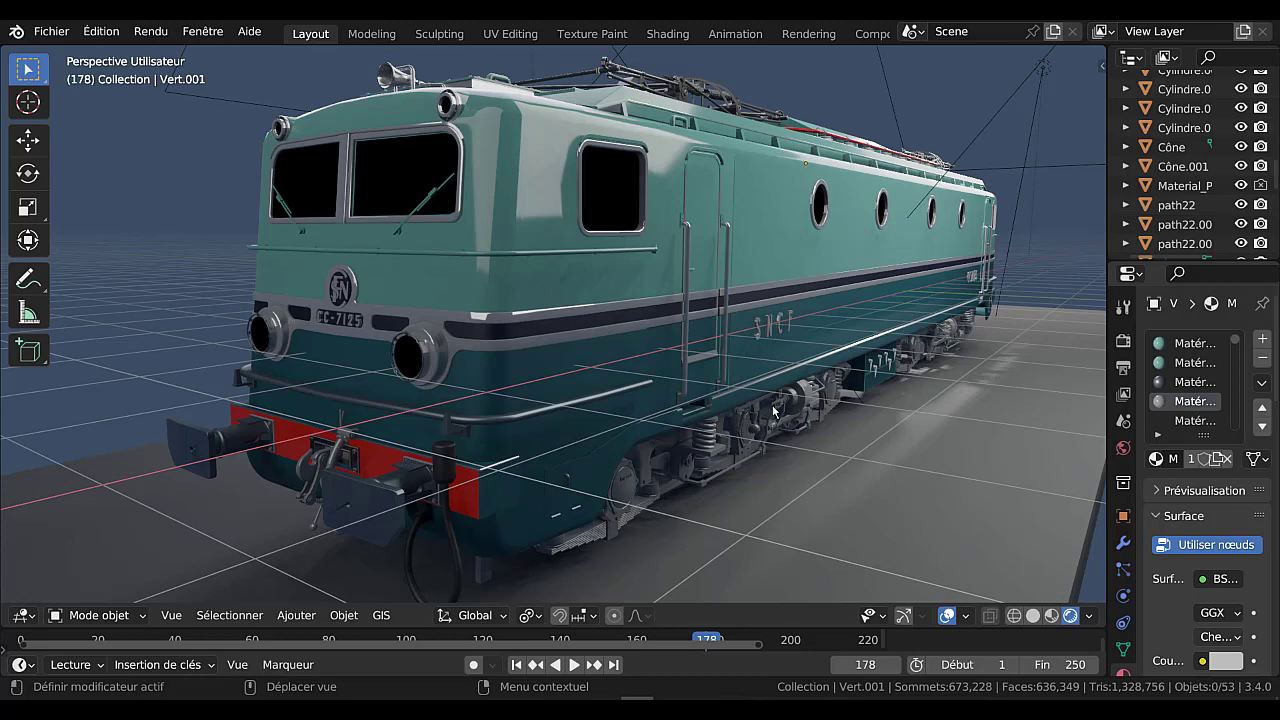
Step: In Edit Mode, delete the two black windshield faces on the front cab of the locomotive body
{"action": "middle_click_drag", "start_coordinate": [640, 294], "coordinate": [707, 311]}
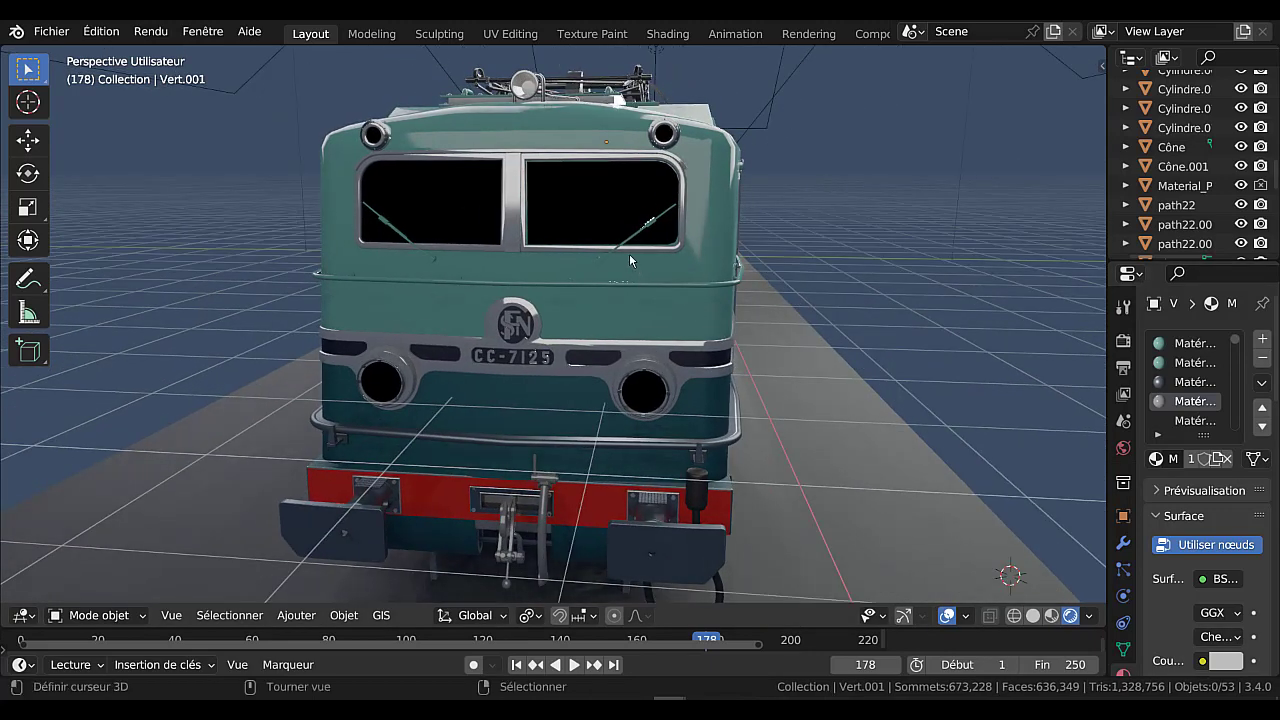
{"action": "left_click", "coordinate": [583, 209]}
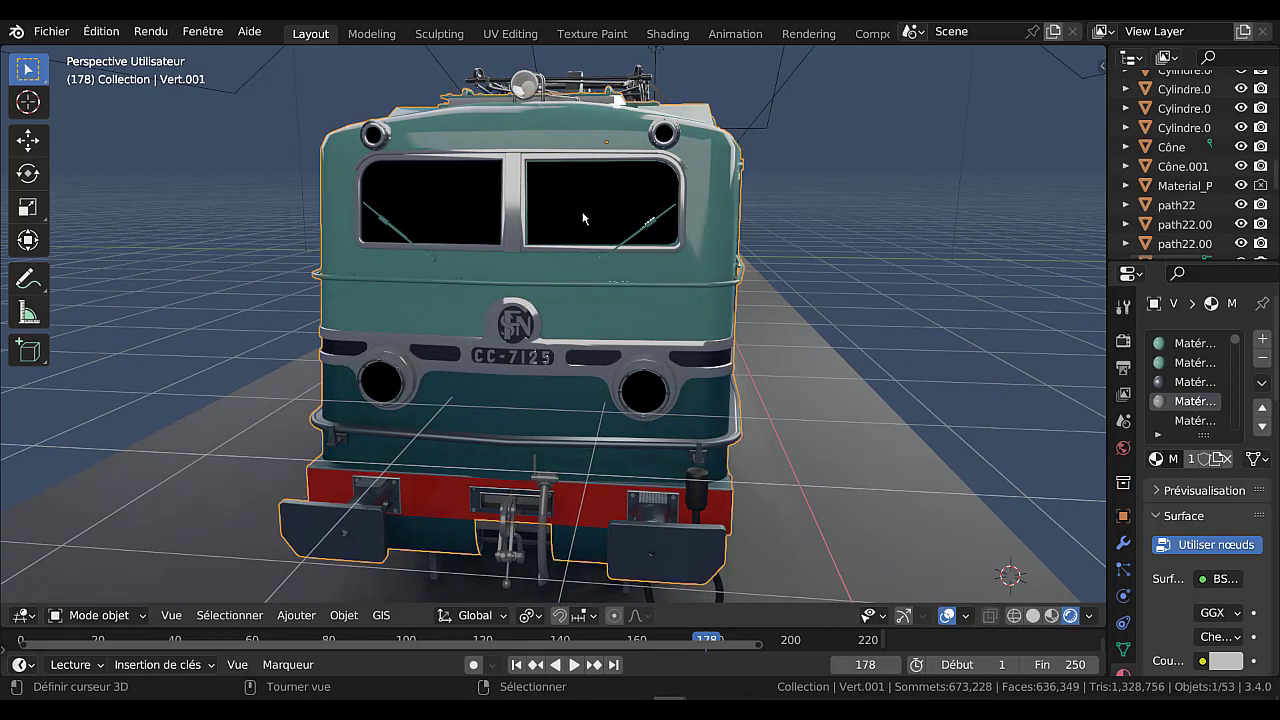
{"action": "key", "text": "Tab"}
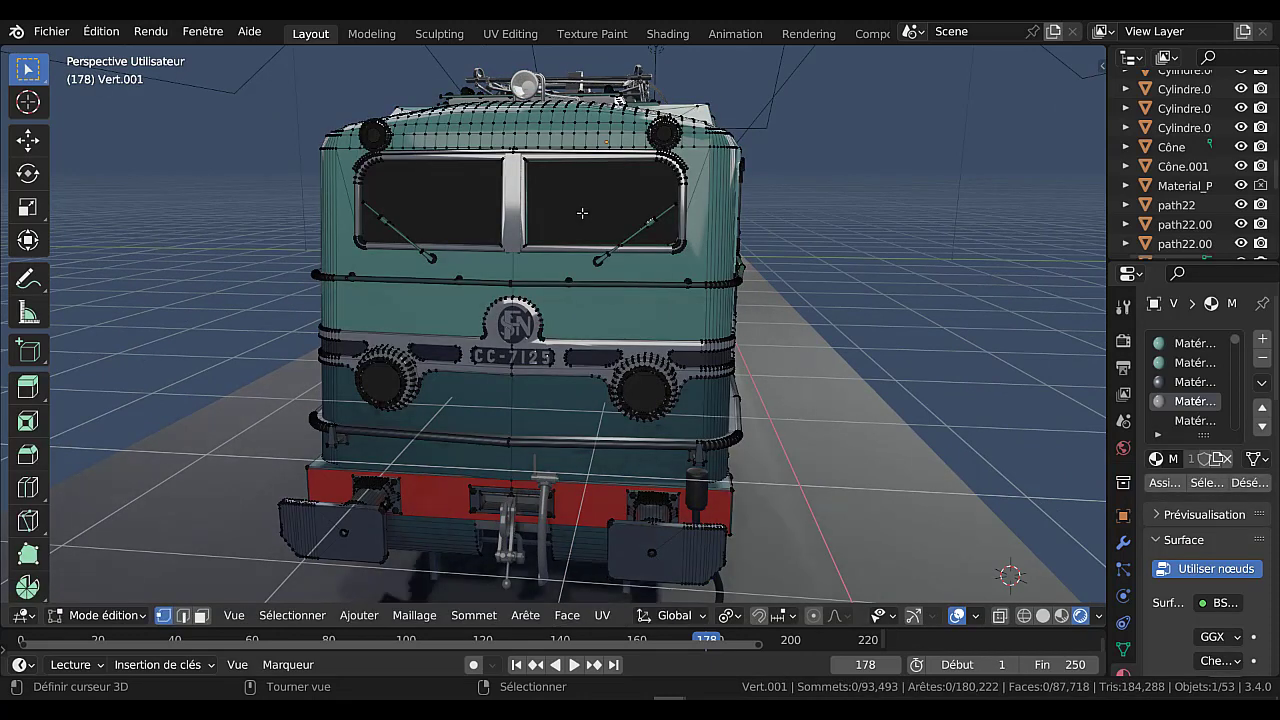
{"action": "left_click", "coordinate": [201, 616]}
{"action": "left_click", "coordinate": [430, 209]}
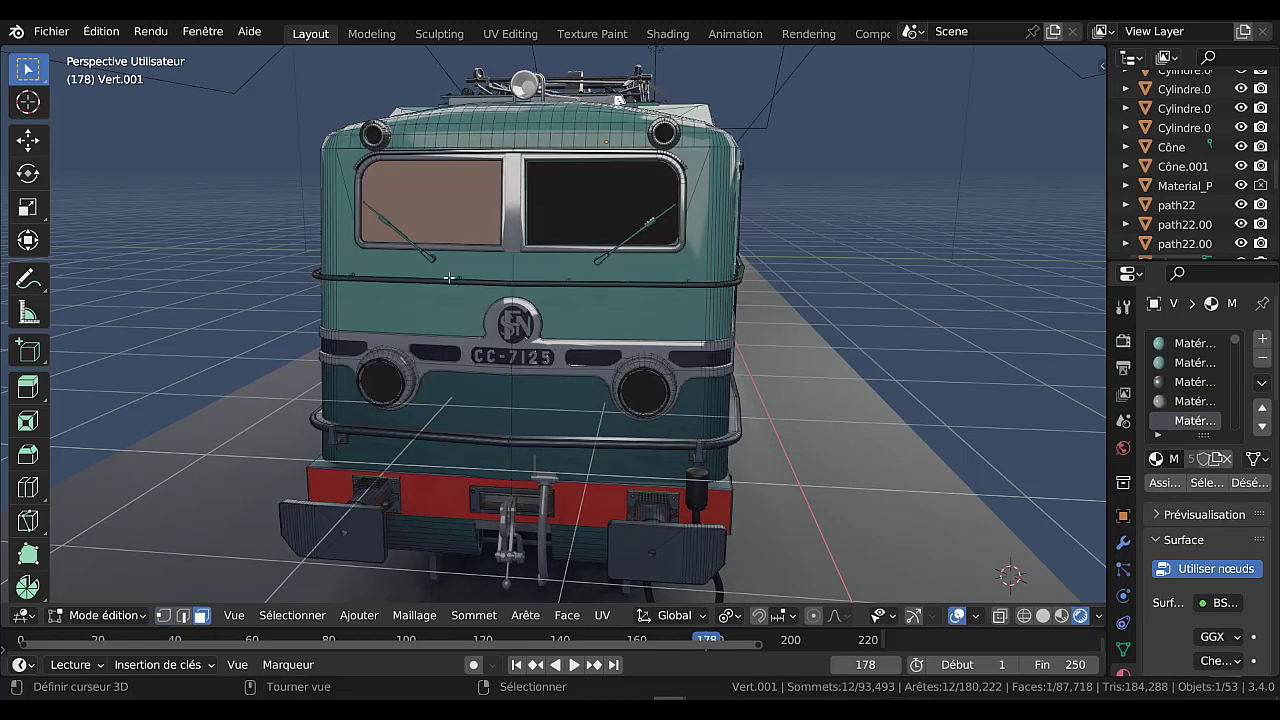
{"action": "left_click", "coordinate": [590, 203], "text": "shift"}
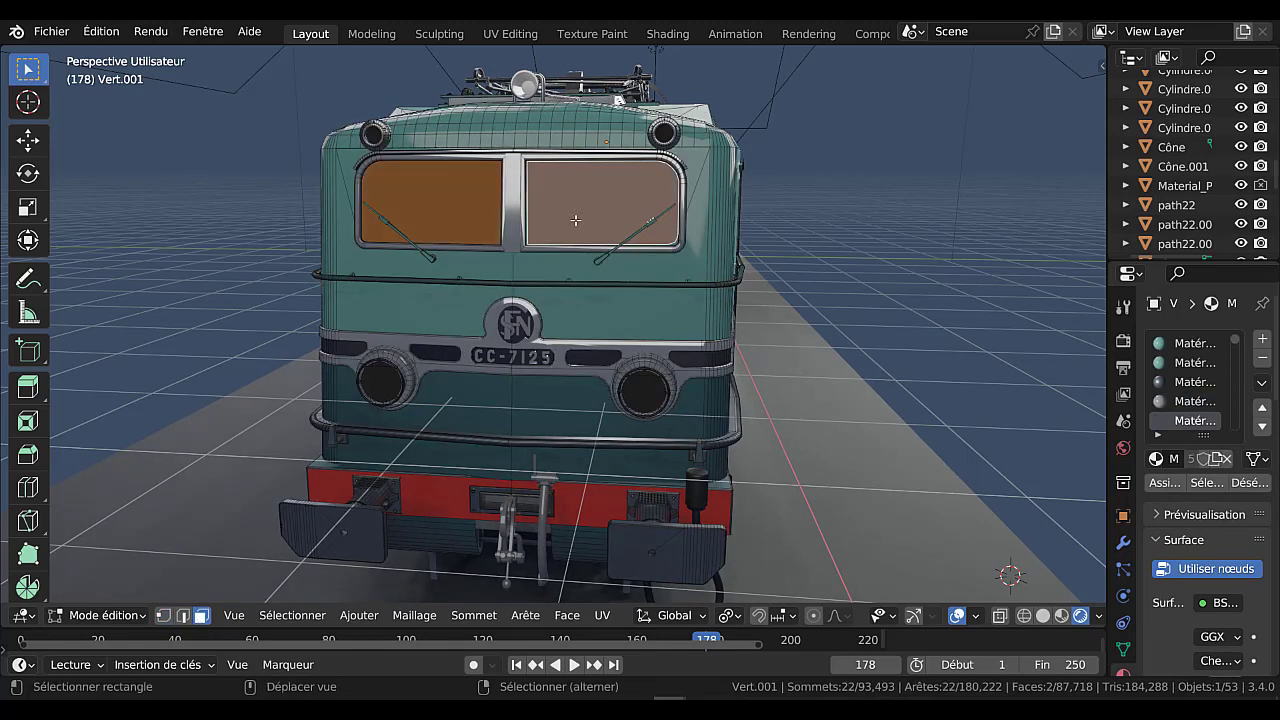
{"action": "key", "text": "x"}
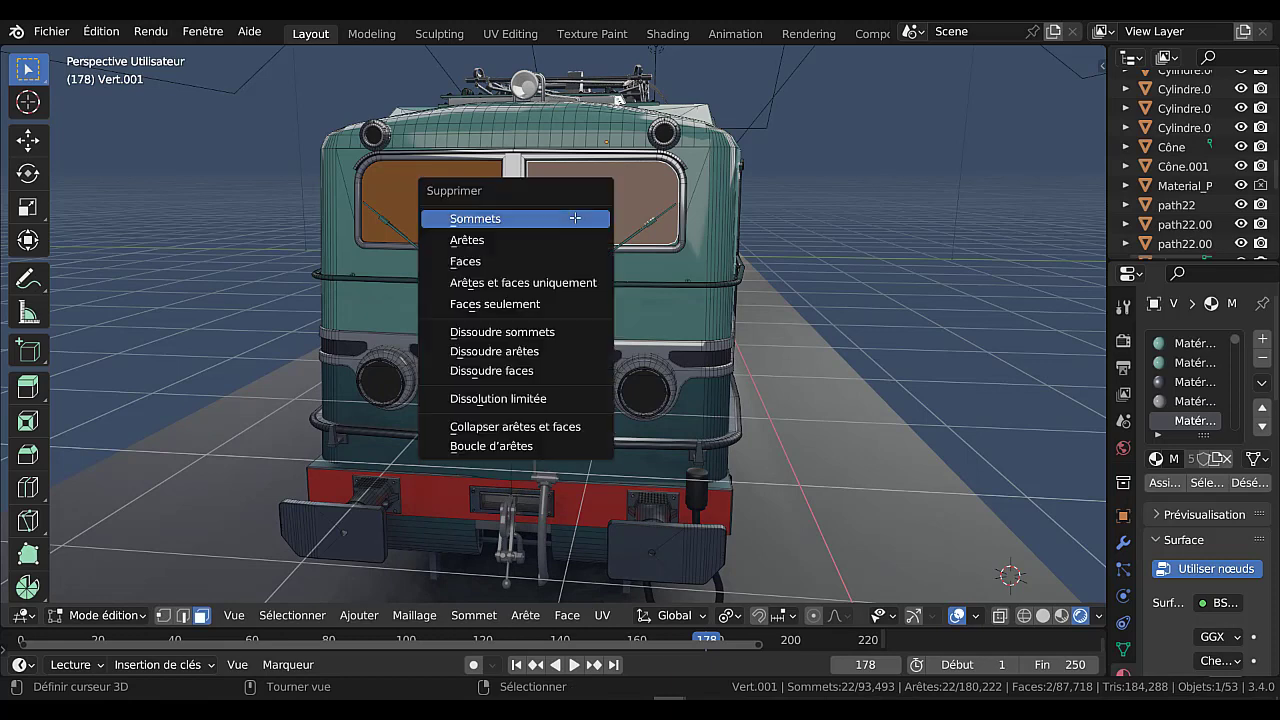
{"action": "left_click", "coordinate": [517, 262]}
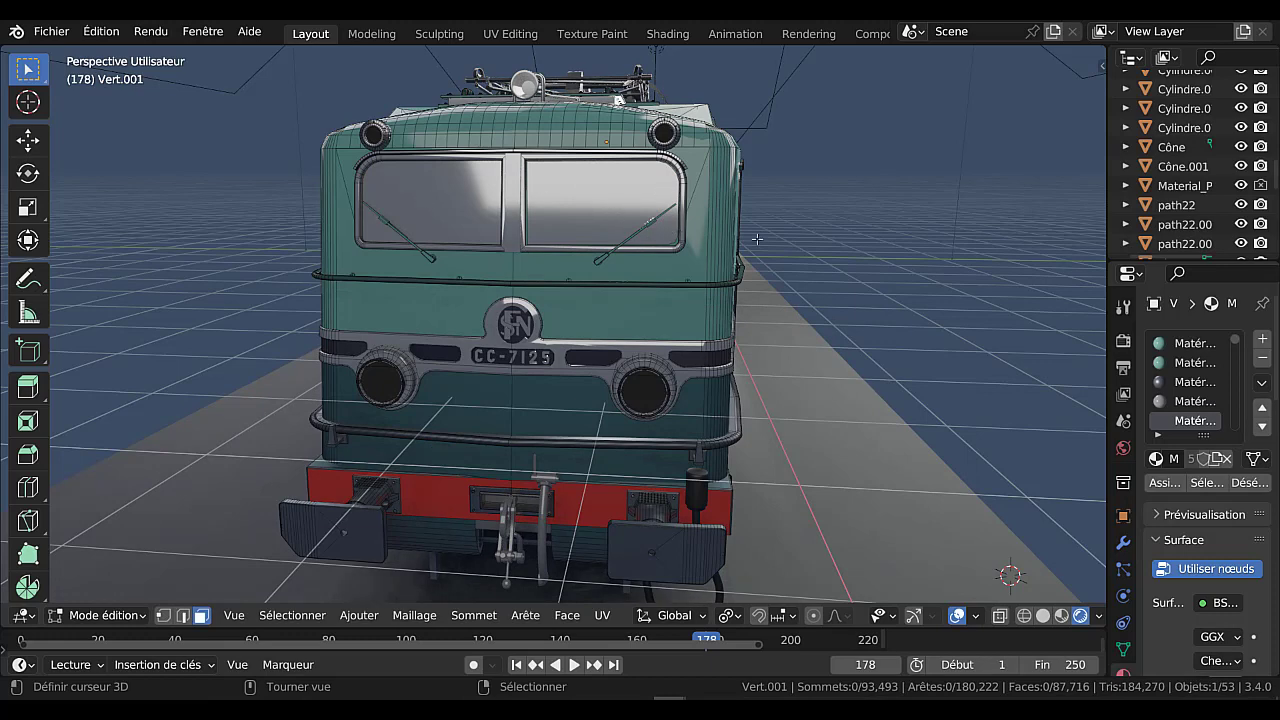
Step: Delete the two black windshield faces on the cab at the opposite end of the locomotive
{"action": "middle_click_drag", "start_coordinate": [883, 256], "coordinate": [488, 237], "text": "shift"}
{"action": "scroll", "coordinate": [914, 250], "scroll_direction": "down", "scroll_amount": 4}
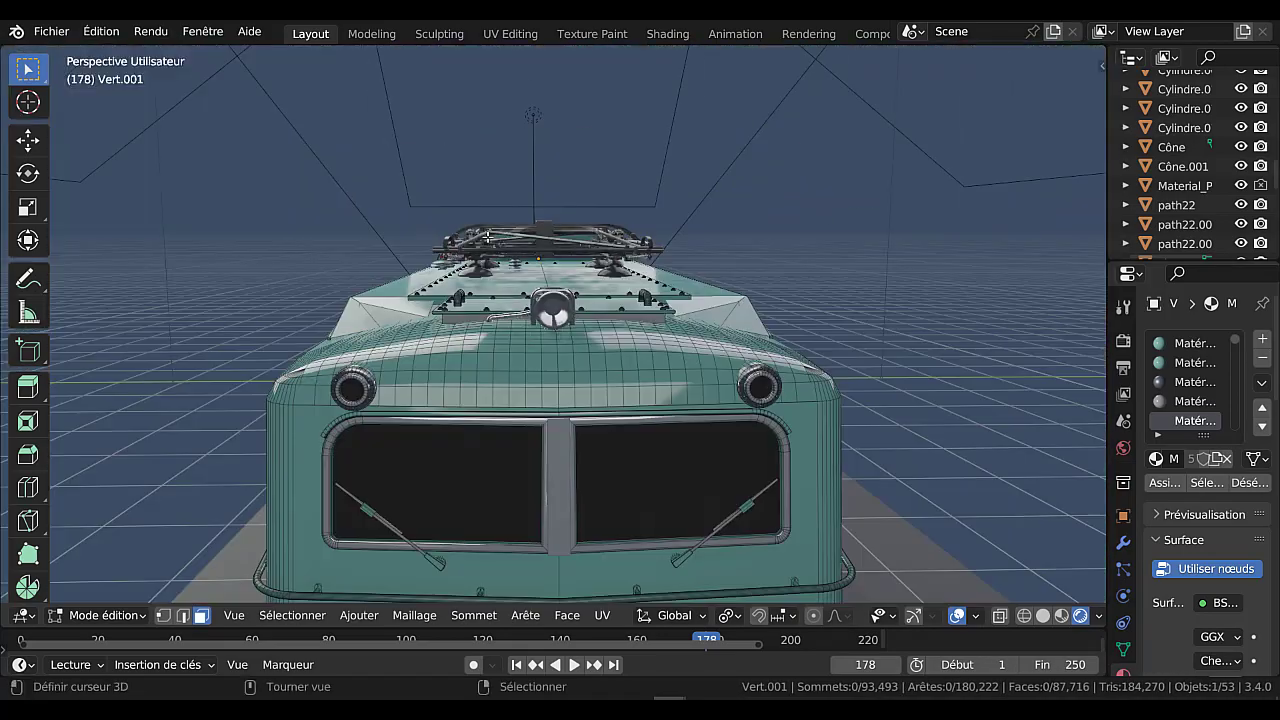
{"action": "left_click", "coordinate": [445, 452]}
{"action": "left_click", "coordinate": [655, 470], "text": "shift"}
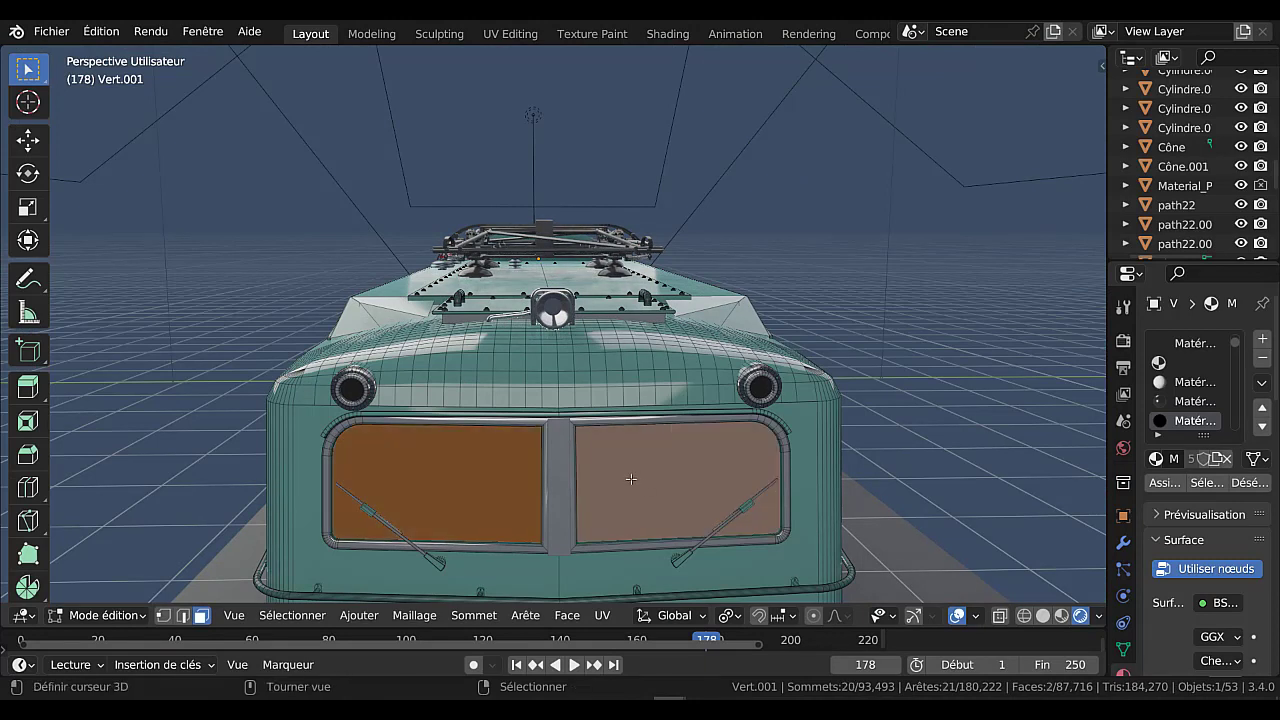
{"action": "key", "text": "x"}
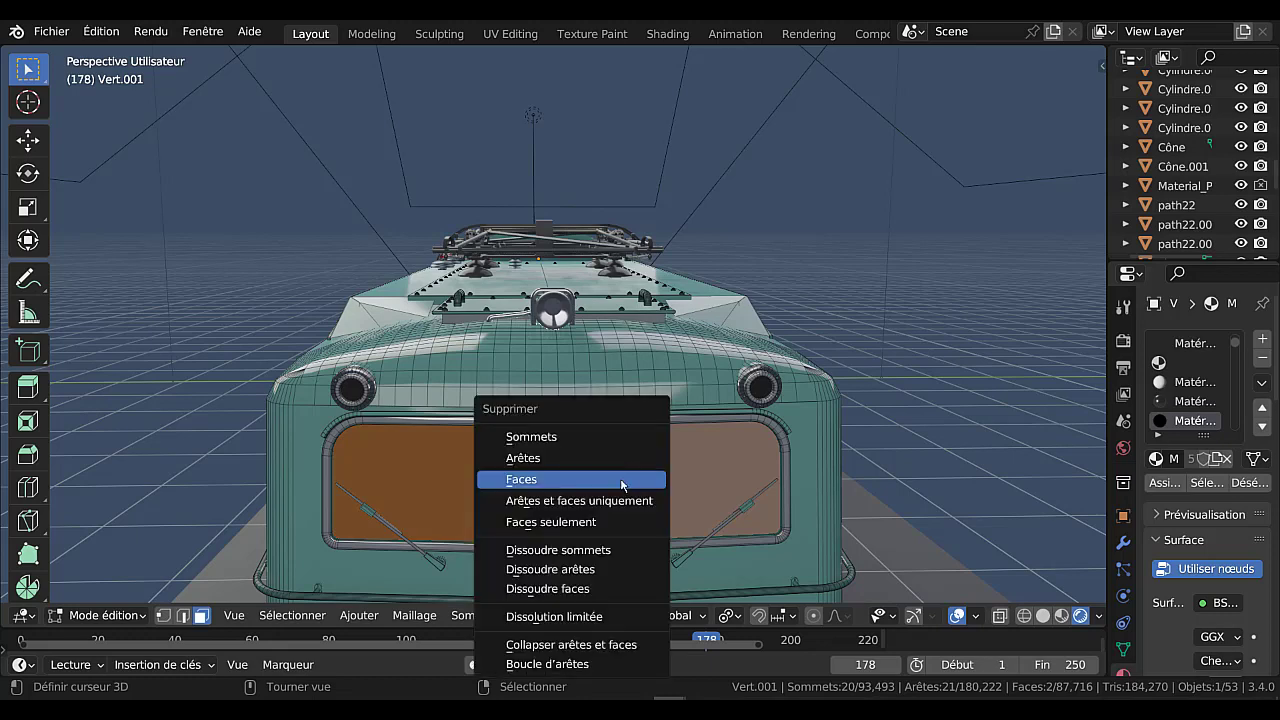
{"action": "left_click", "coordinate": [620, 479]}
Step: Try deleting the two green faces that fill the windshield openings at this end, and undo the deletion
{"action": "scroll", "coordinate": [557, 470], "scroll_direction": "down", "scroll_amount": 5}
{"action": "scroll", "coordinate": [555, 444], "scroll_direction": "up", "scroll_amount": 15}
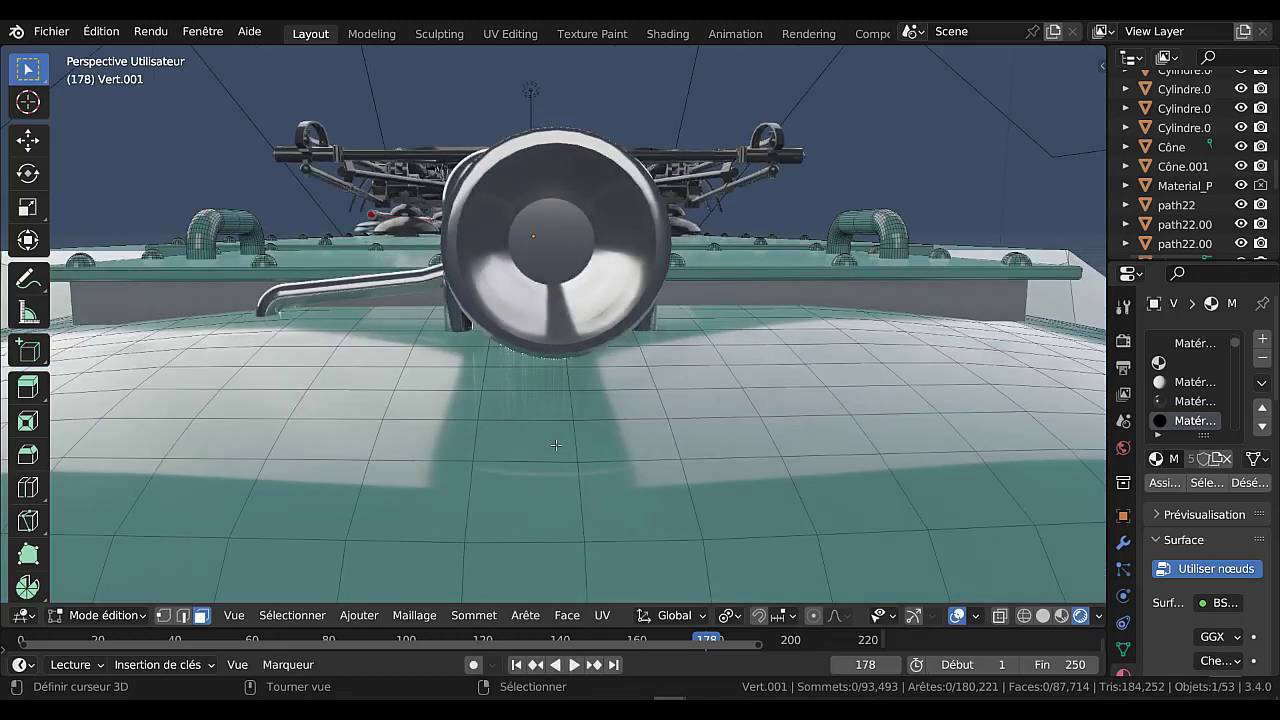
{"action": "middle_click_drag", "start_coordinate": [556, 445], "coordinate": [558, 410]}
{"action": "scroll", "coordinate": [558, 410], "scroll_direction": "down", "scroll_amount": 10}
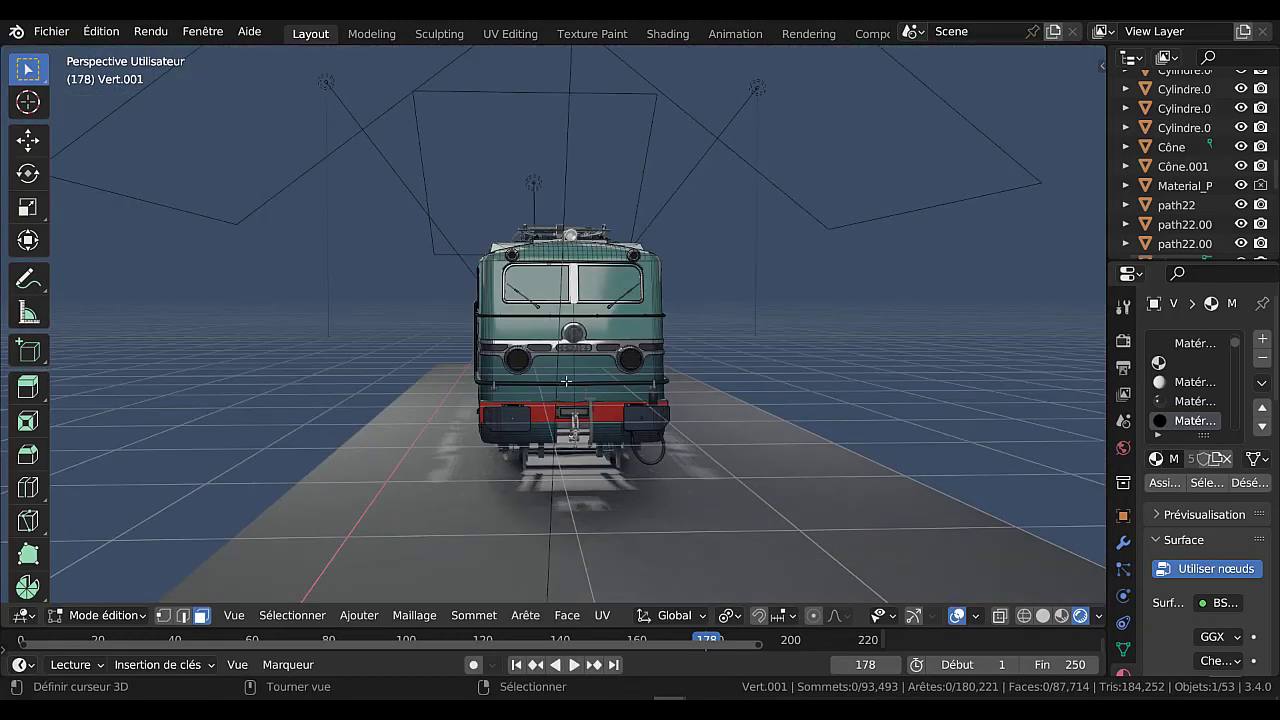
{"action": "scroll", "coordinate": [566, 381], "scroll_direction": "up", "scroll_amount": 6}
{"action": "left_click", "coordinate": [550, 232]}
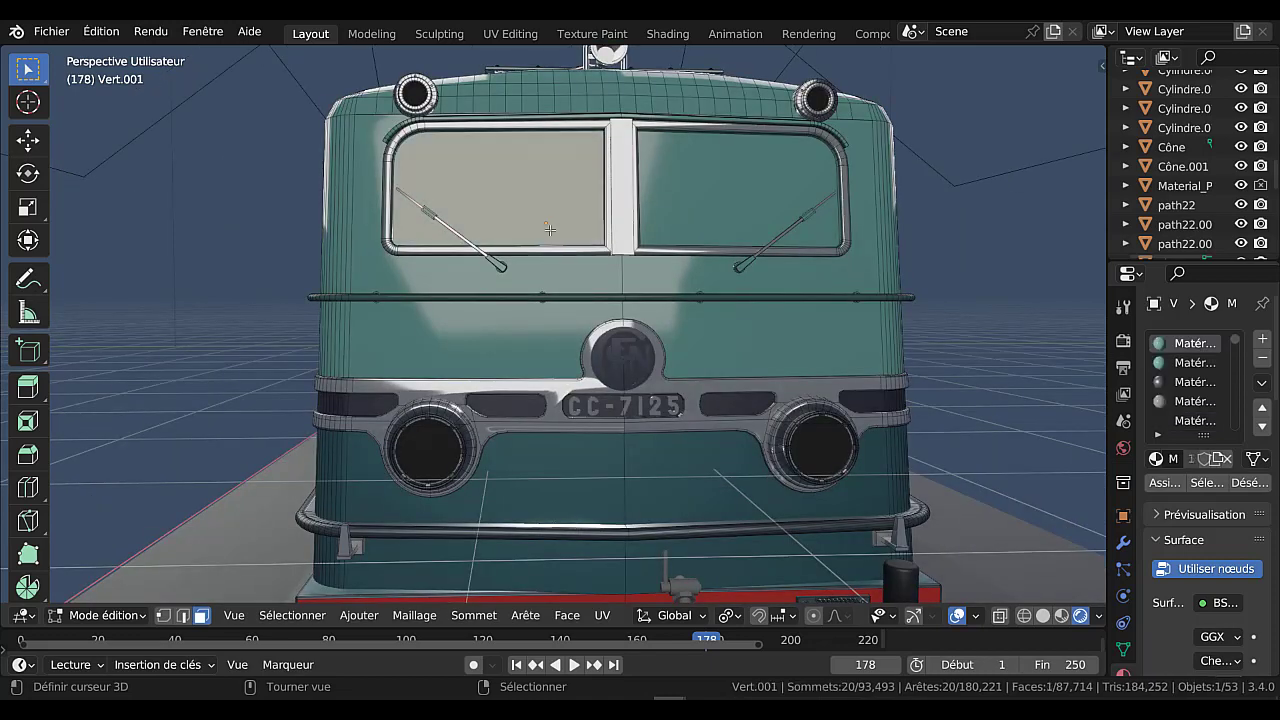
{"action": "left_click", "coordinate": [710, 203]}
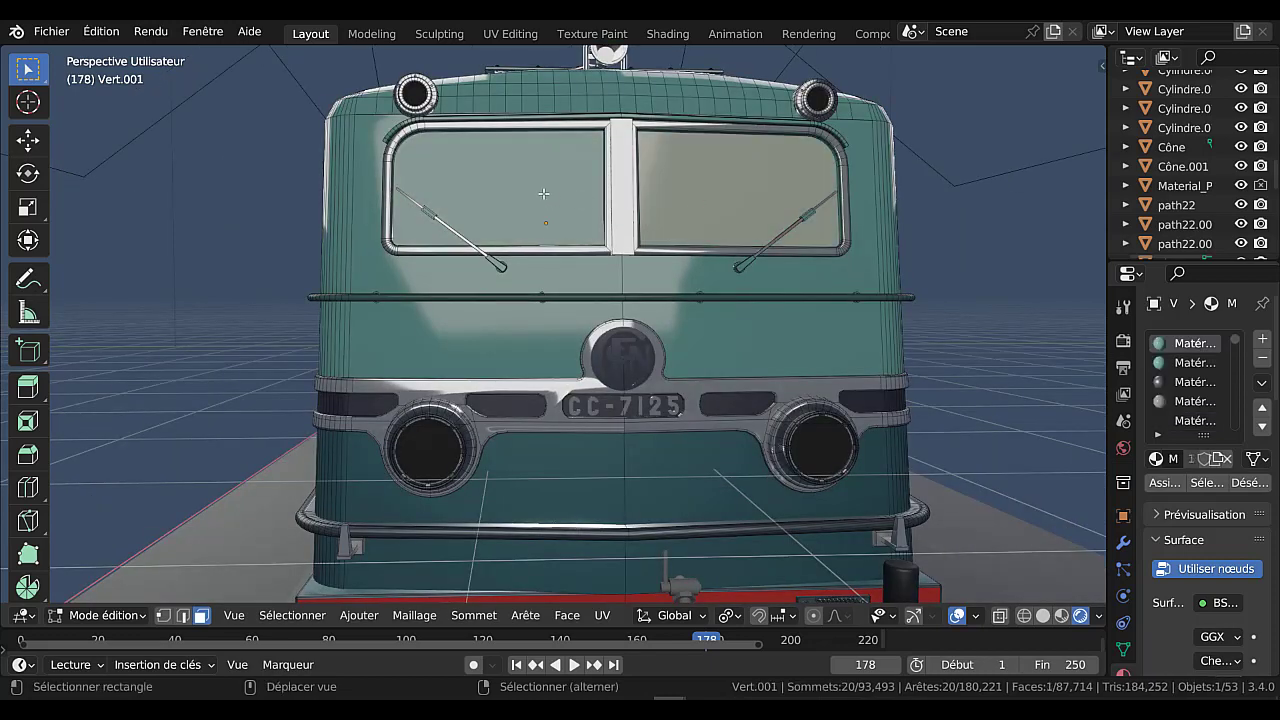
{"action": "left_click", "coordinate": [600, 205], "text": "shift"}
{"action": "key", "text": "x"}
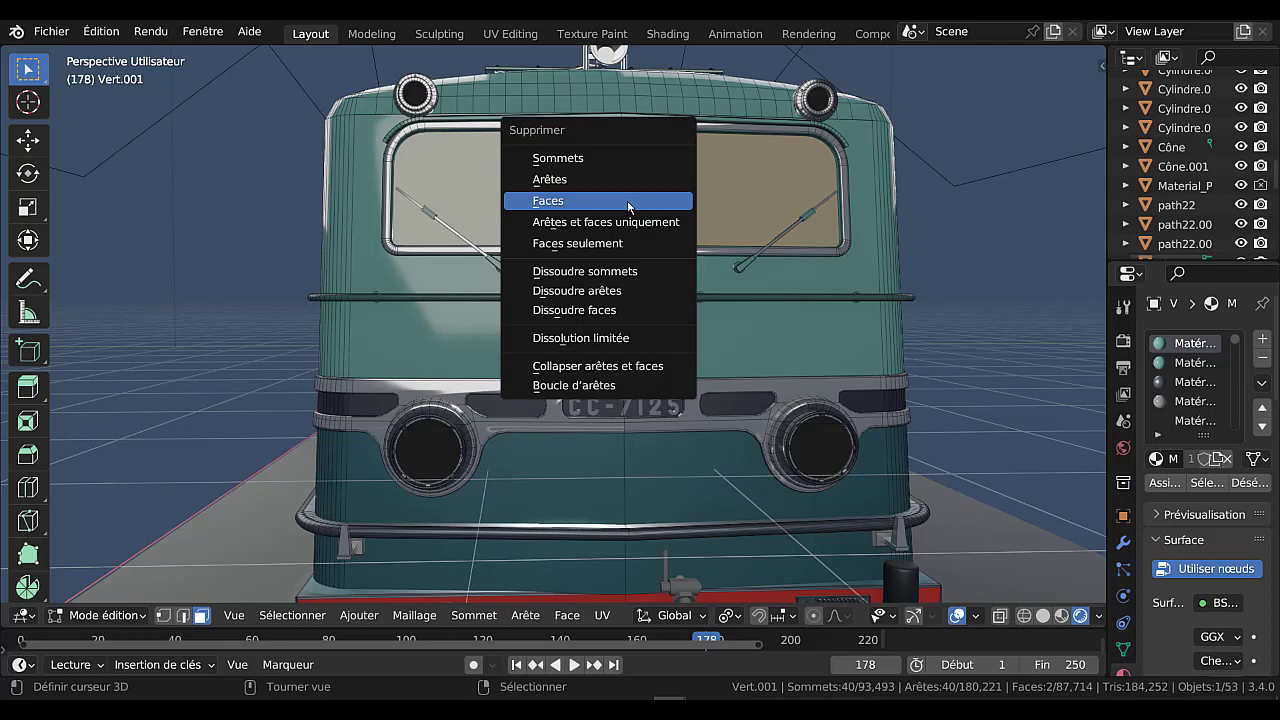
{"action": "left_click", "coordinate": [628, 203]}
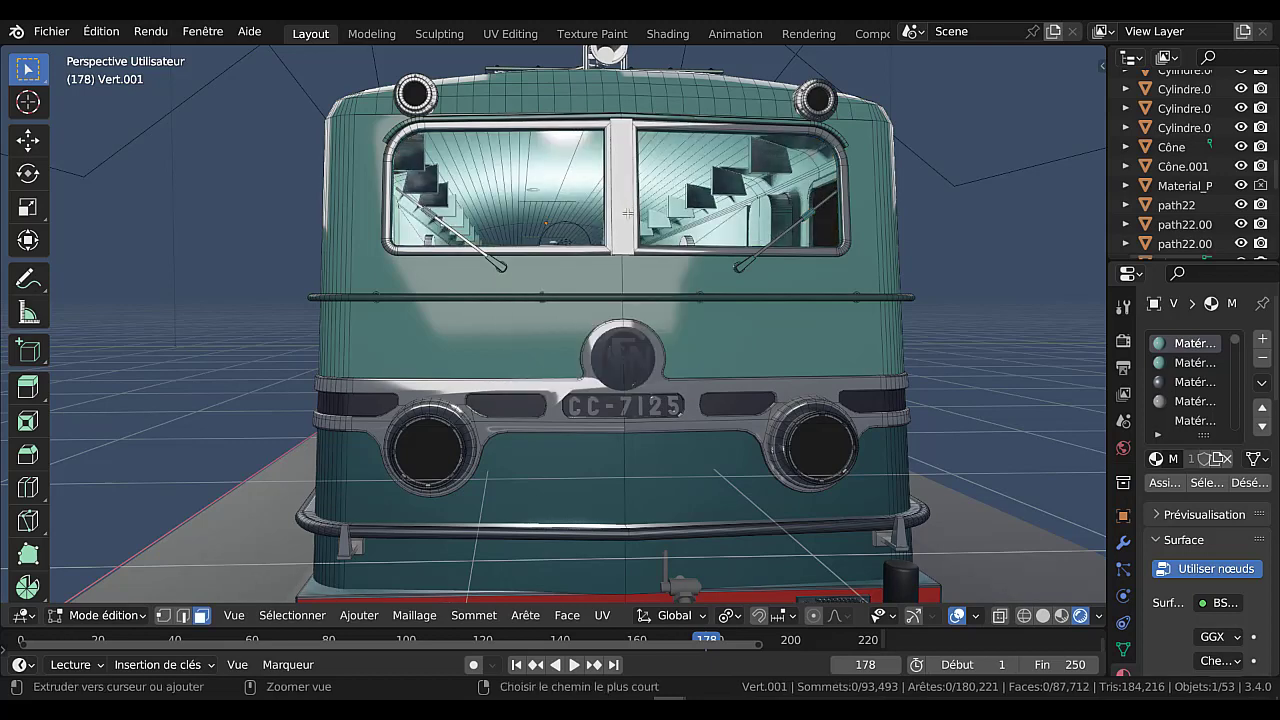
{"action": "key", "text": "ctrl+z"}
Step: Hide the two green front body panels that surround the windshield at this end
{"action": "middle_click_drag", "start_coordinate": [673, 228], "coordinate": [668, 233]}
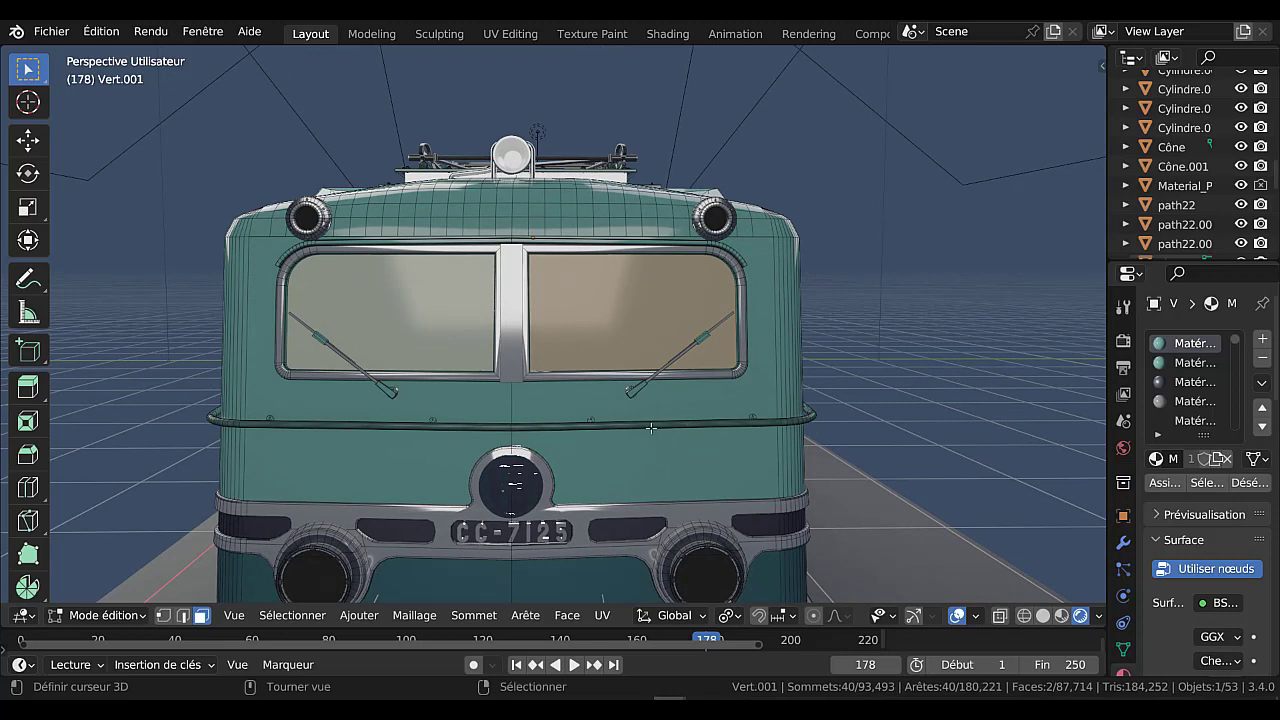
{"action": "left_click", "coordinate": [581, 412]}
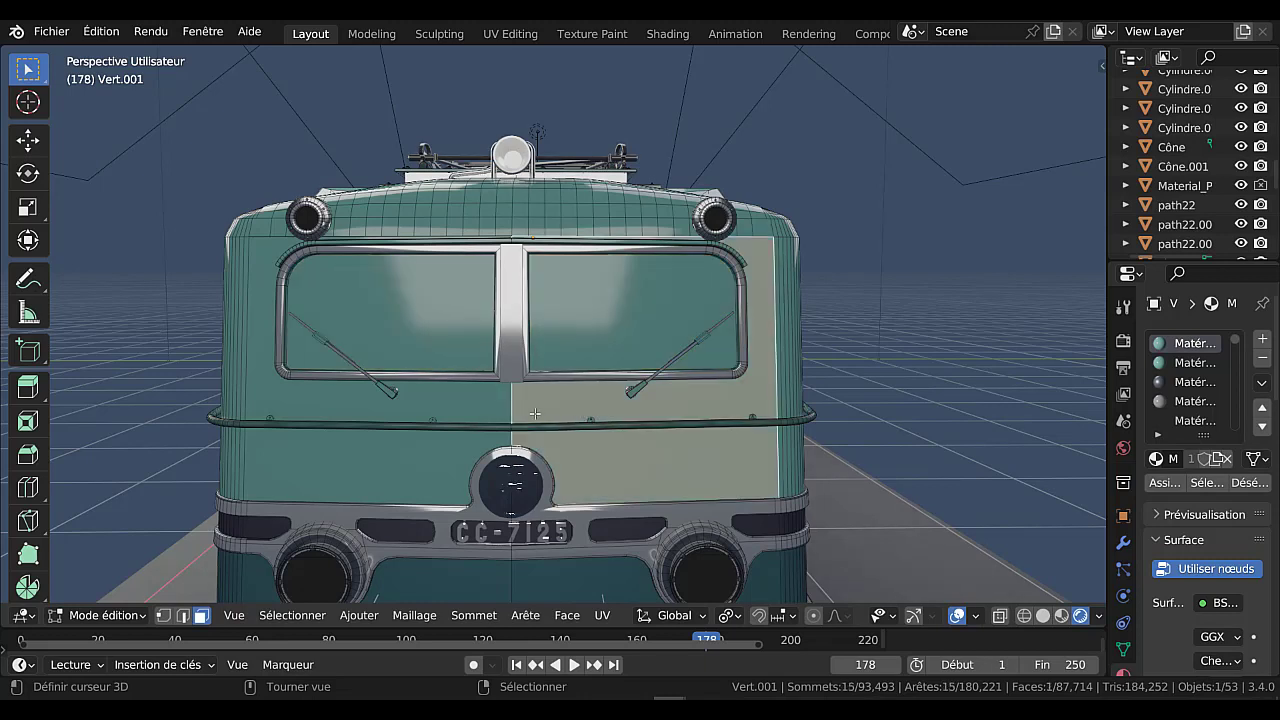
{"action": "left_click", "coordinate": [405, 401], "text": "shift"}
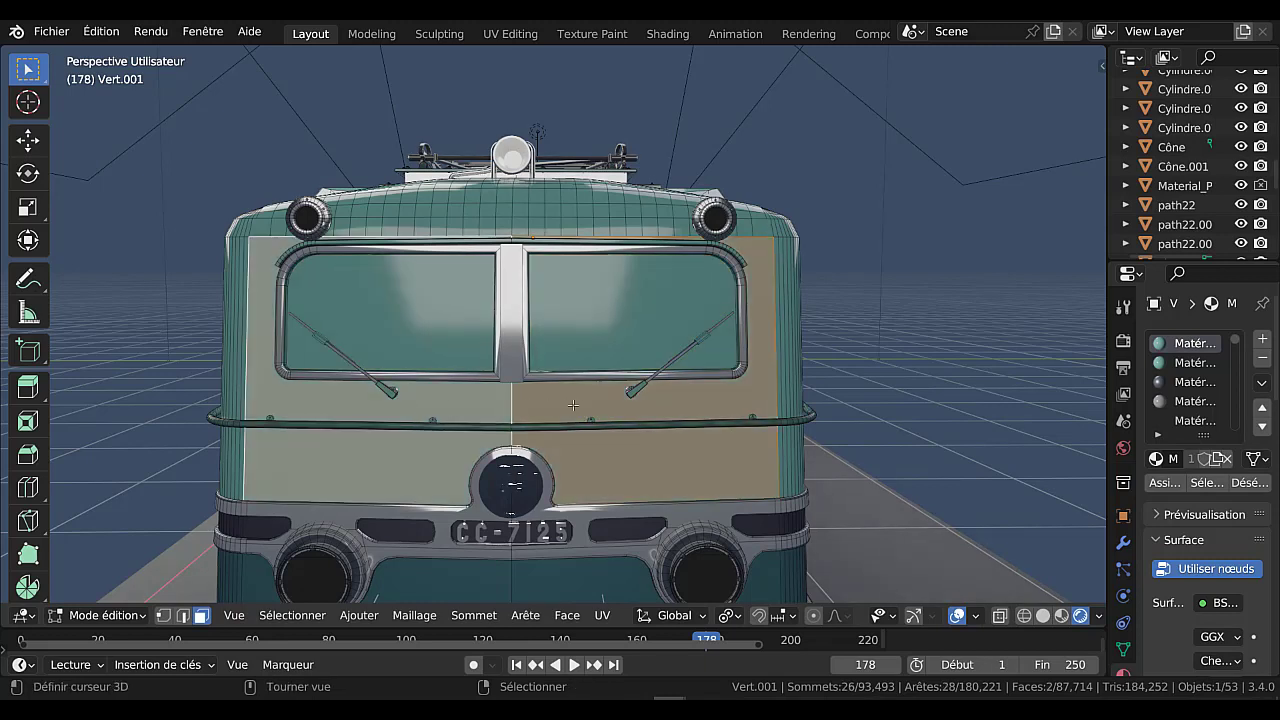
{"action": "left_click", "coordinate": [585, 404]}
{"action": "left_click", "coordinate": [452, 404], "text": "shift"}
{"action": "key", "text": "h"}
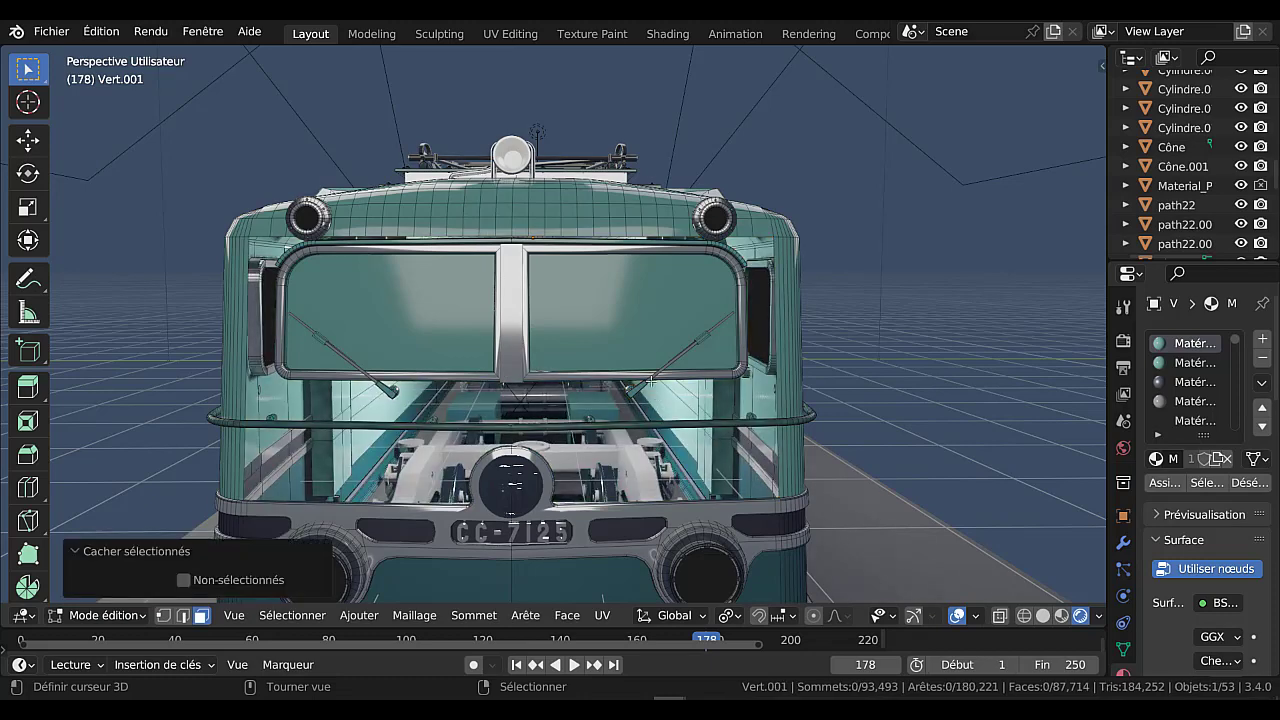
Step: Delete the two green faces inside the windshield frames and reveal the hidden front body panels
{"action": "left_click", "coordinate": [631, 314]}
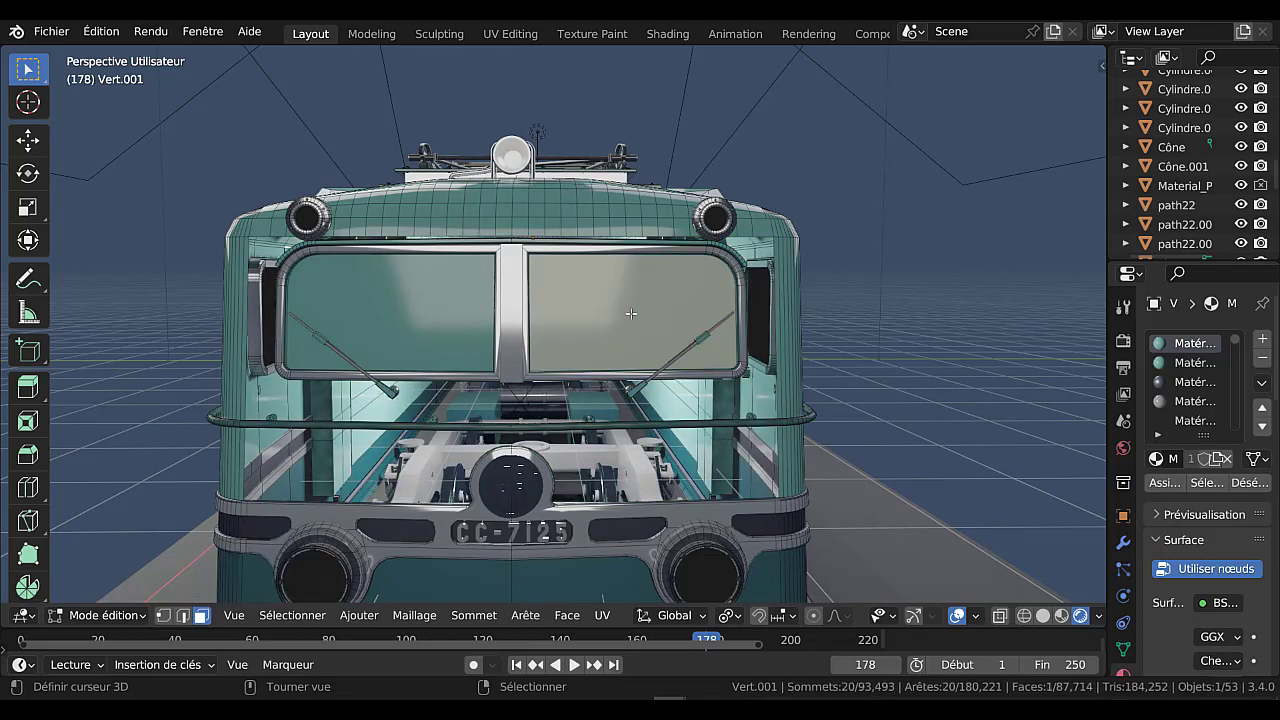
{"action": "left_click", "coordinate": [415, 316], "text": "shift"}
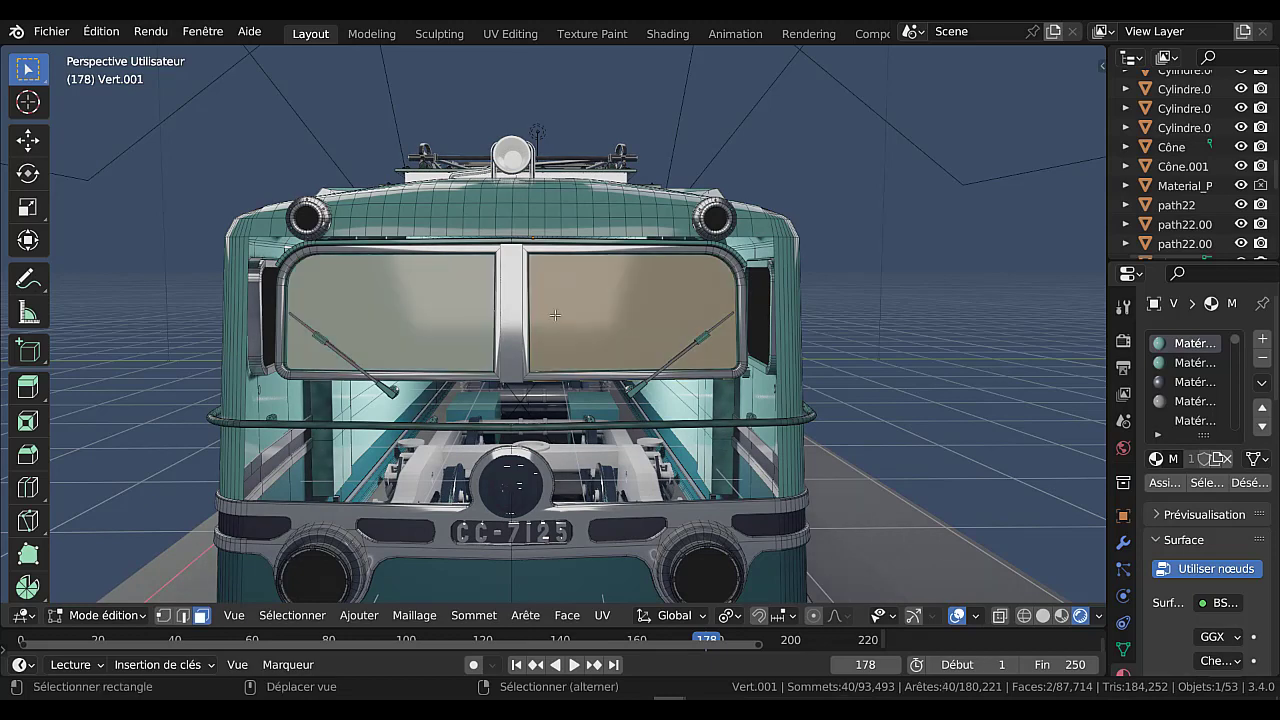
{"action": "key", "text": "x"}
{"action": "left_click", "coordinate": [605, 325]}
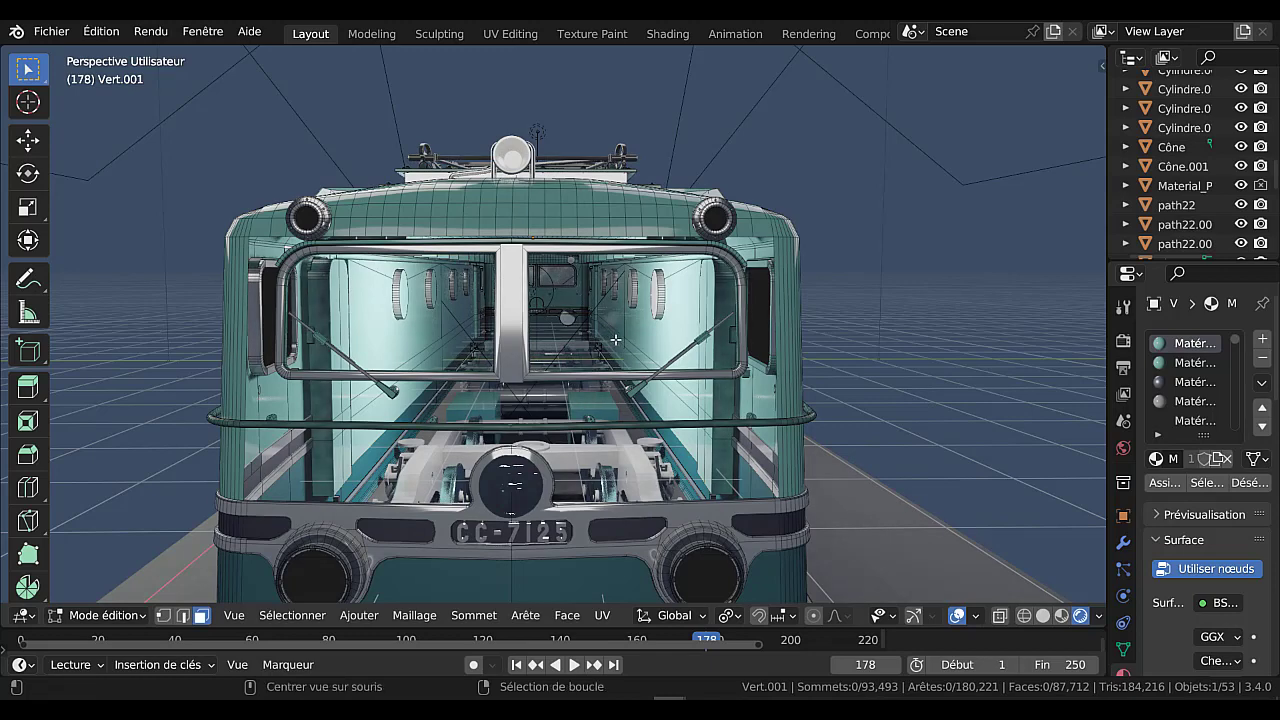
{"action": "key", "text": "alt+h"}
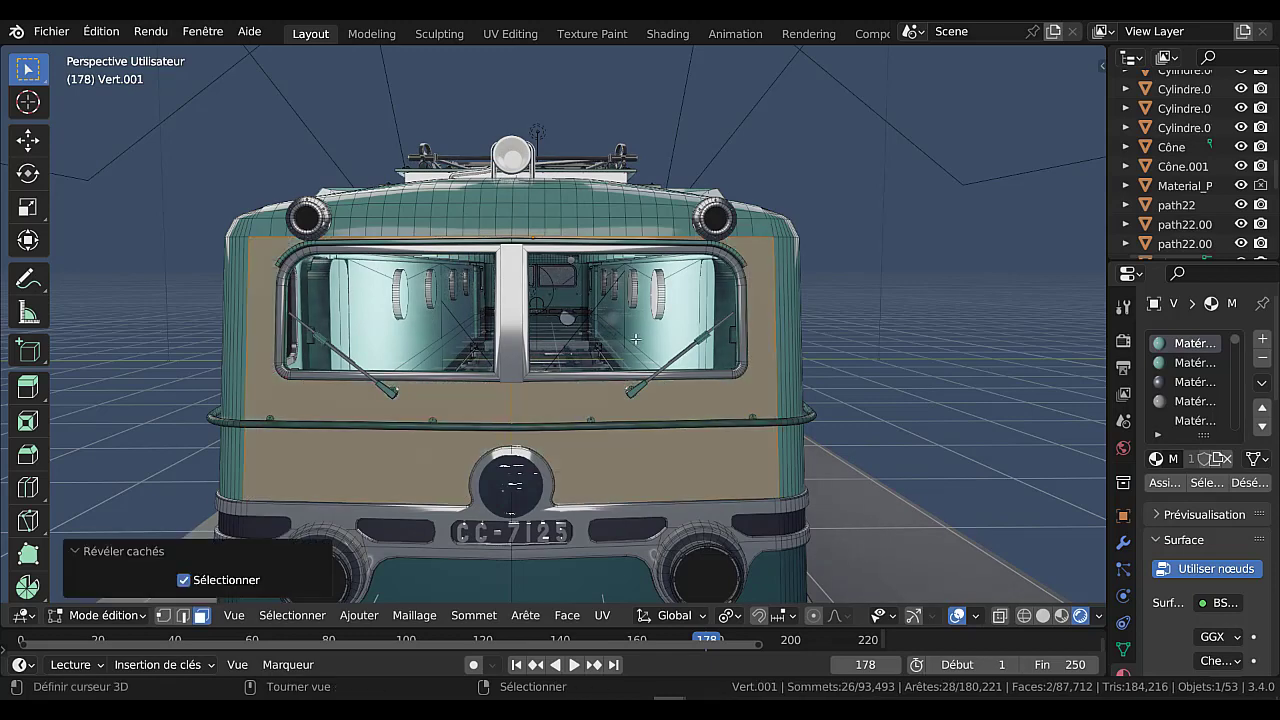
{"action": "mouse_move", "coordinate": [635, 339]}
{"action": "middle_mouse_down"}
{"action": "mouse_move", "coordinate": [664, 356]}
{"action": "mouse_move", "coordinate": [642, 342]}
{"action": "middle_mouse_up"}
{"action": "right_click", "coordinate": [634, 328]}
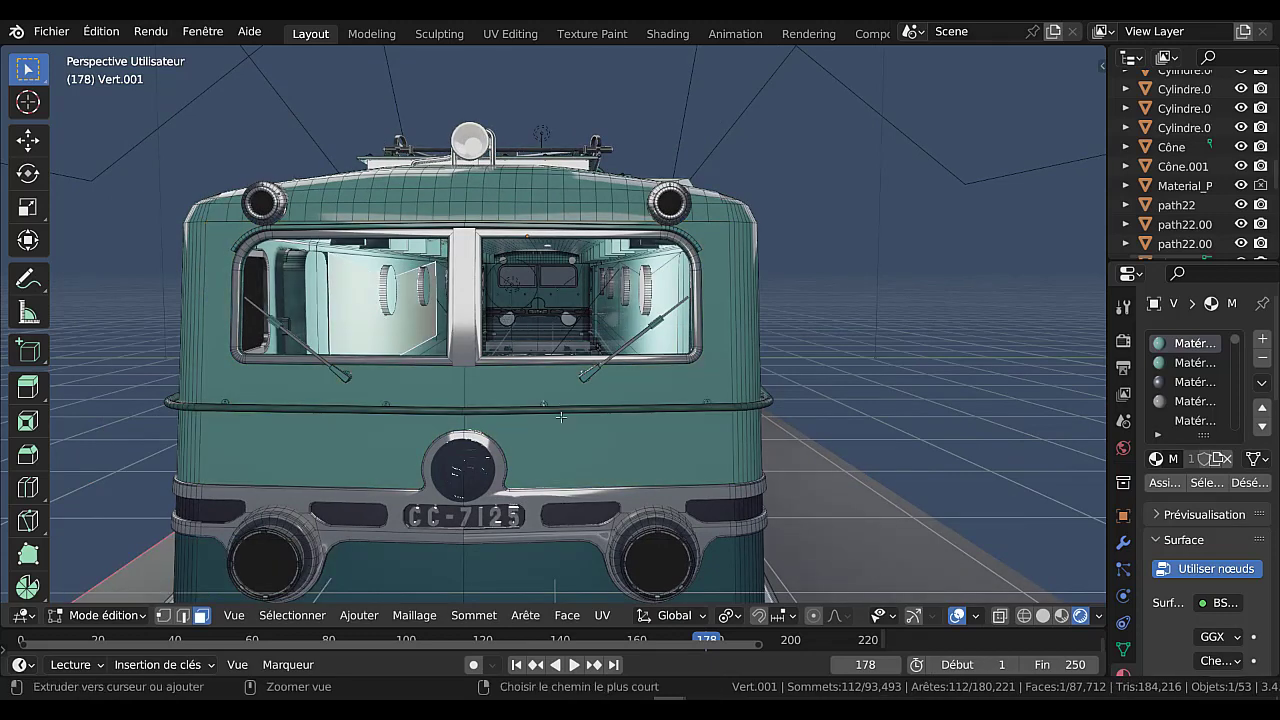
Step: Undo back to before the windshield face deletion and reveal the hidden front body panels
{"action": "key", "text": "ctrl+z"}
{"action": "key", "text": "ctrl+z"}
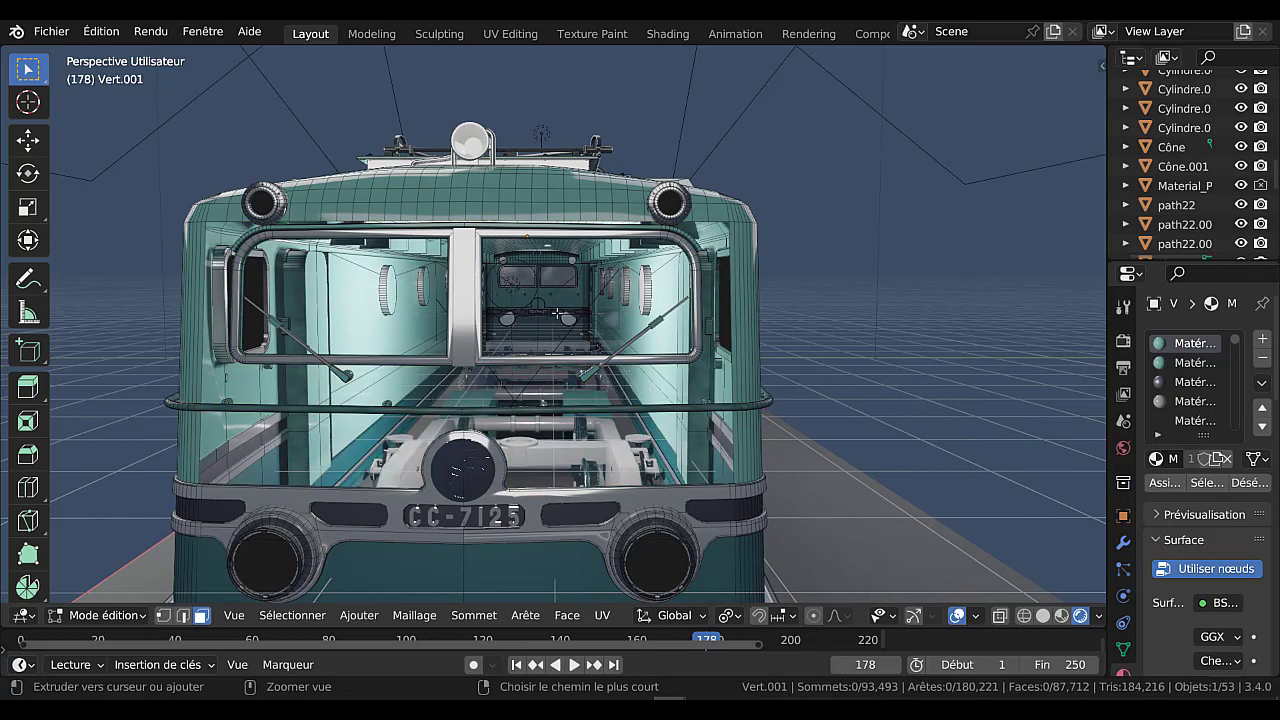
{"action": "key", "text": "ctrl+shift+z"}
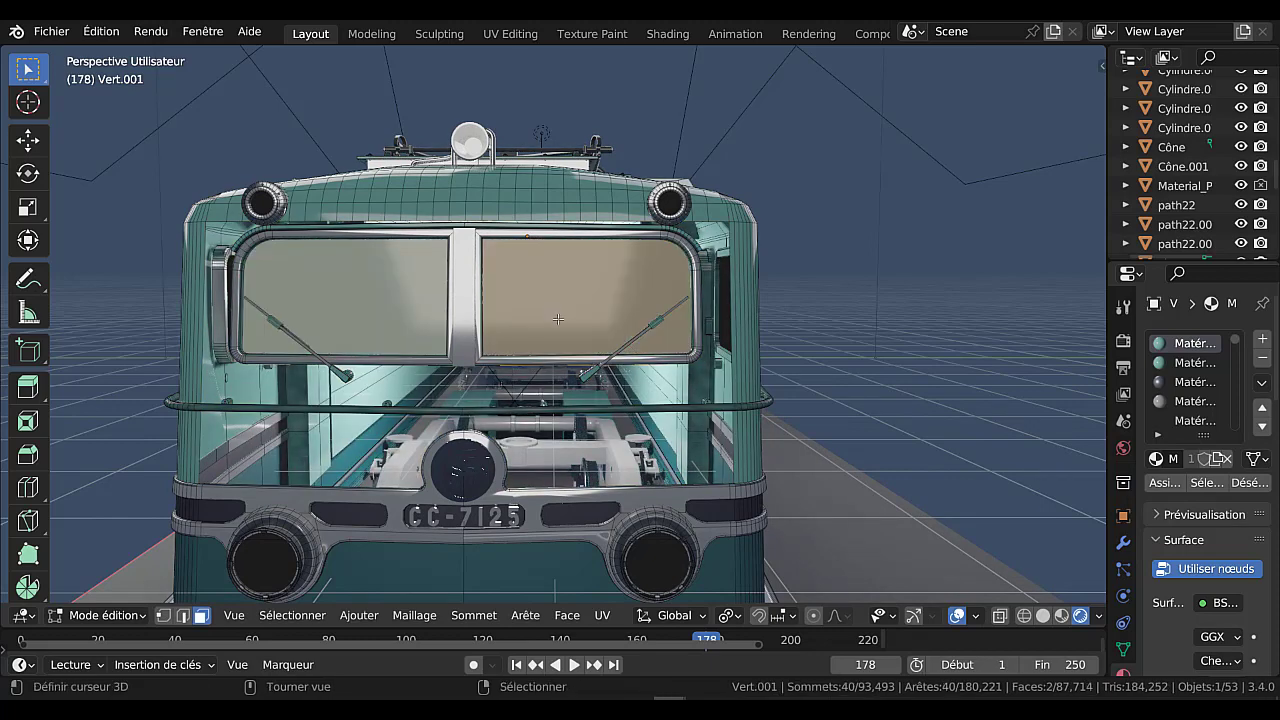
{"action": "key", "text": "alt+h"}
Step: Inspect the windshield faces and the surrounding body panels on the first cab by selecting them
{"action": "scroll", "coordinate": [487, 337], "scroll_direction": "down", "scroll_amount": 6}
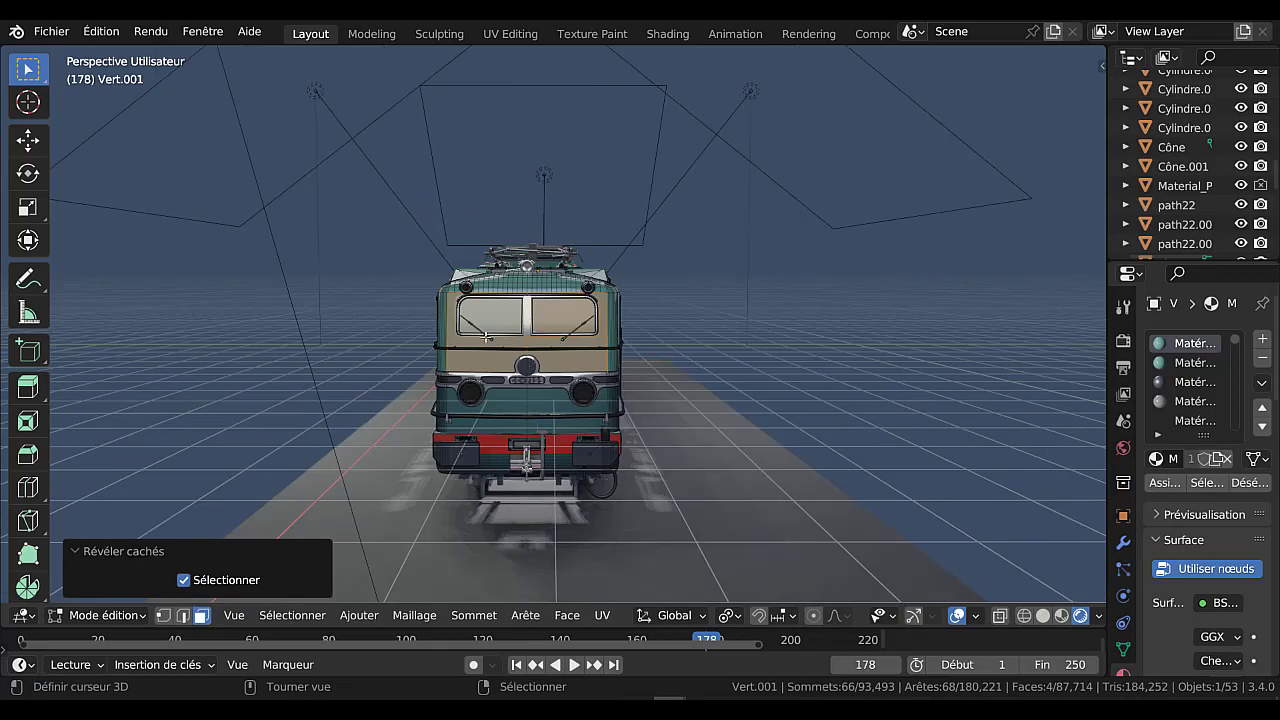
{"action": "middle_click_drag", "start_coordinate": [626, 354], "coordinate": [821, 347]}
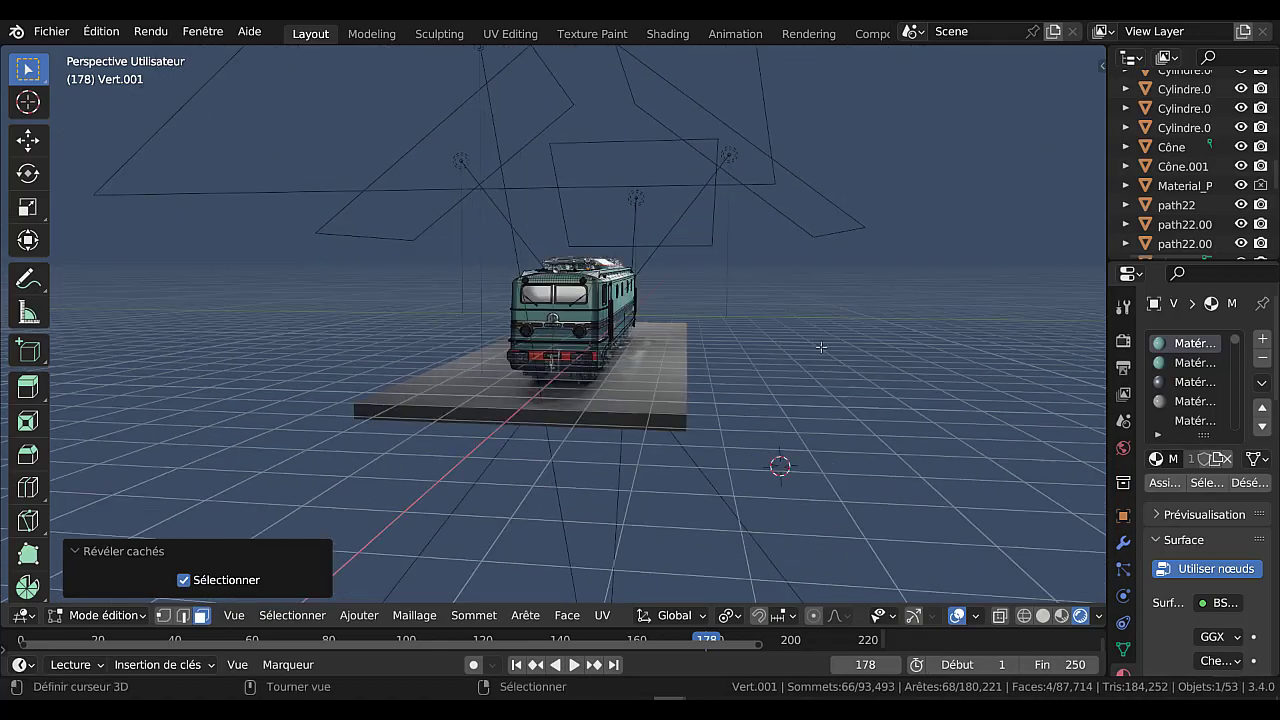
{"action": "scroll", "coordinate": [821, 347], "scroll_direction": "up", "scroll_amount": 5}
{"action": "middle_click_drag", "start_coordinate": [640, 229], "coordinate": [637, 238]}
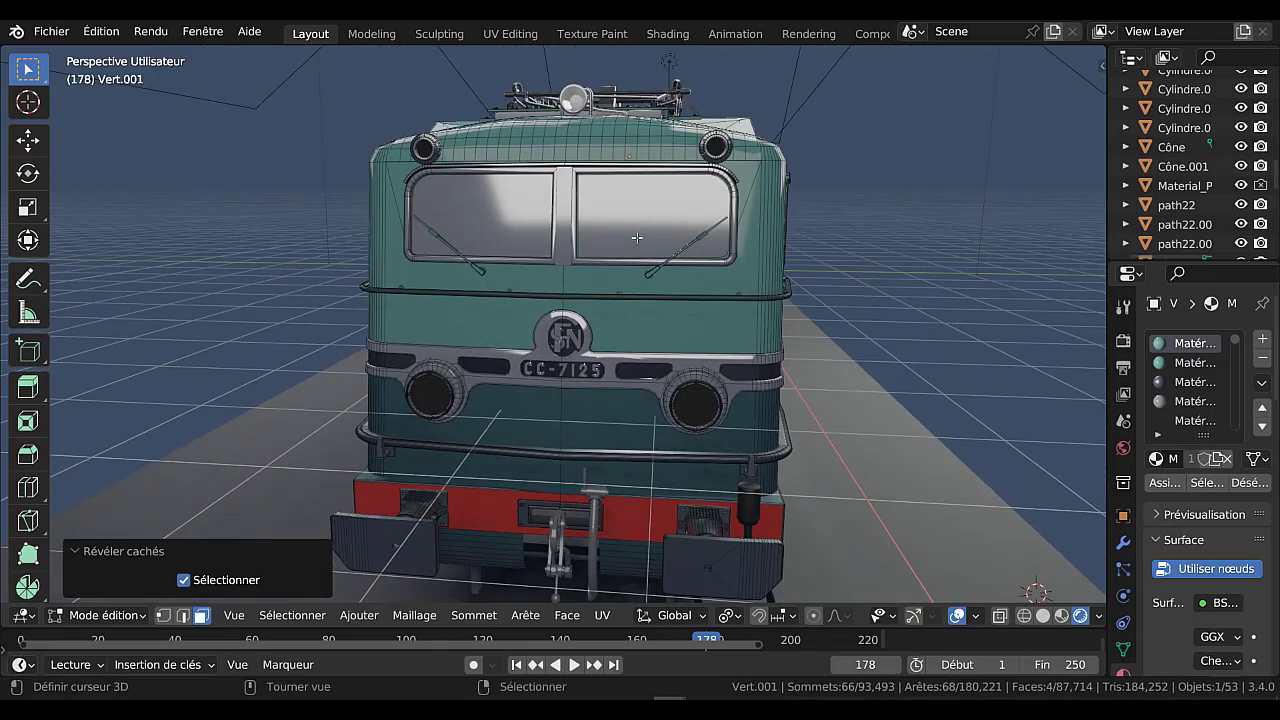
{"action": "left_click", "coordinate": [637, 237]}
{"action": "left_click", "coordinate": [619, 213], "text": "shift"}
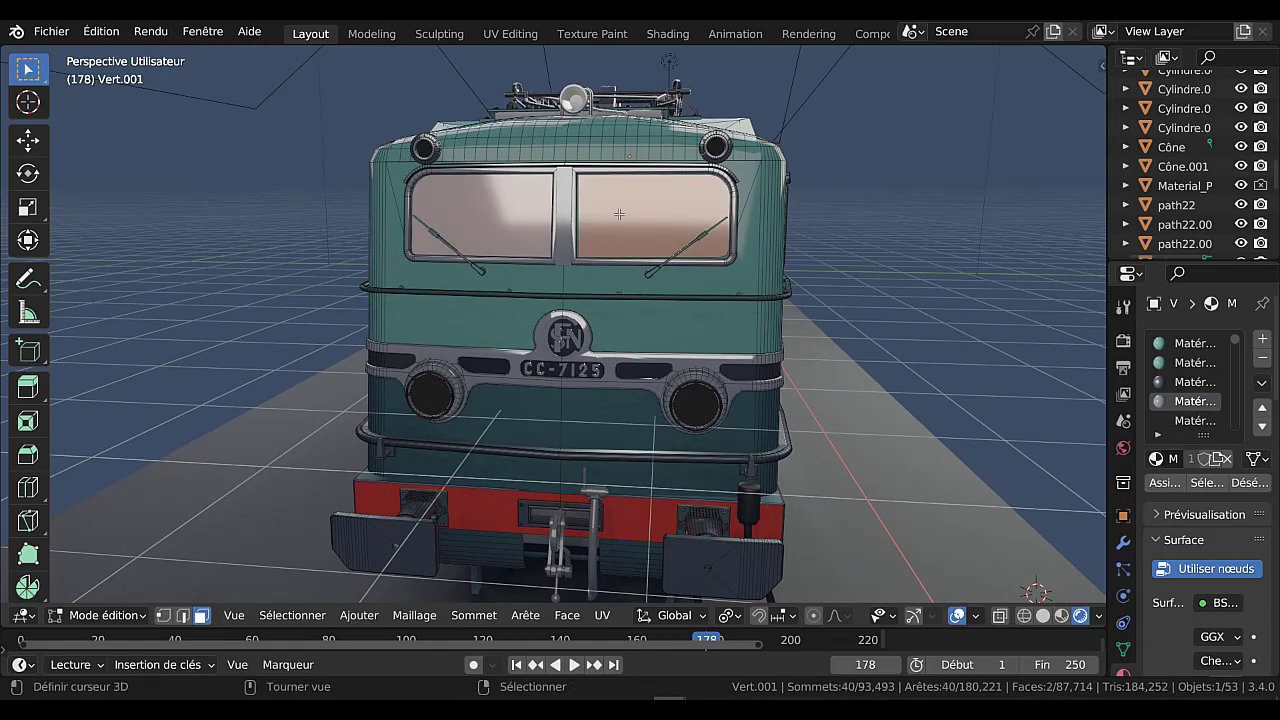
{"action": "left_click", "coordinate": [619, 214]}
{"action": "left_click", "coordinate": [653, 328]}
{"action": "left_click", "coordinate": [497, 323]}
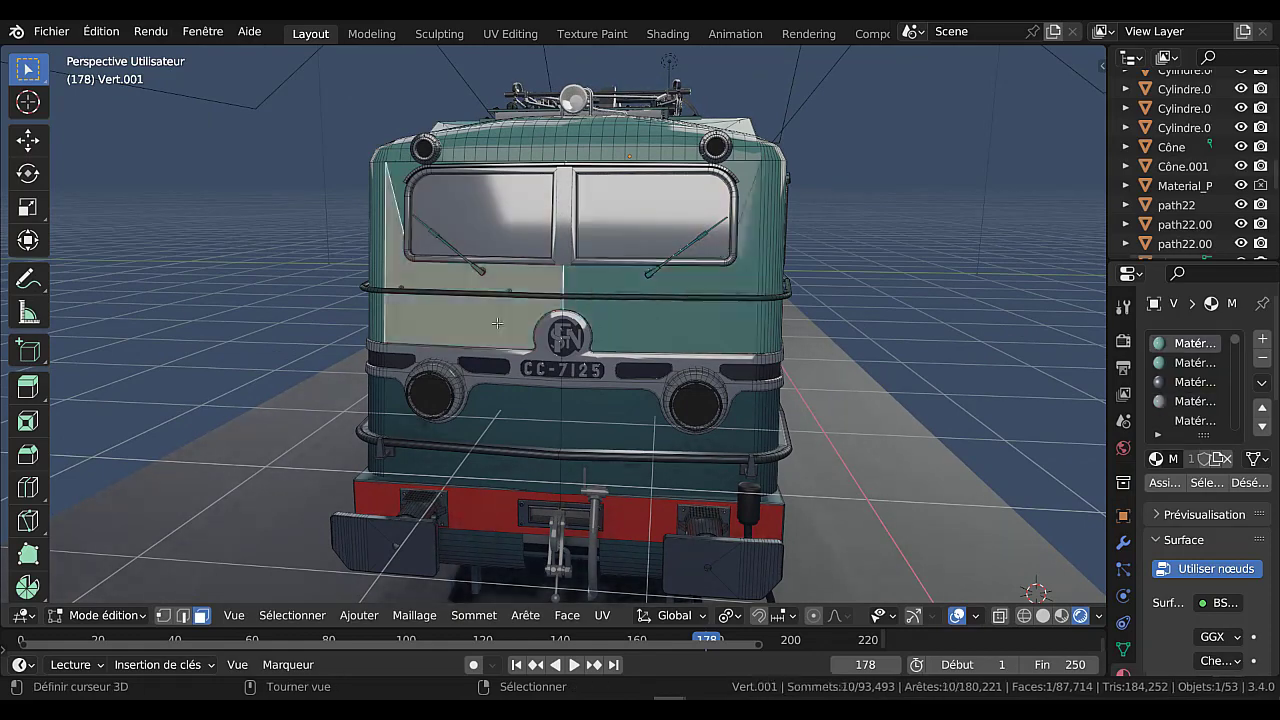
Step: Inspect the front body panels and windshield faces at the opposite end of the locomotive by selecting them
{"action": "scroll", "coordinate": [862, 310], "scroll_direction": "down", "scroll_amount": 4}
{"action": "middle_click_drag", "start_coordinate": [862, 310], "coordinate": [627, 338]}
{"action": "scroll", "coordinate": [627, 340], "scroll_direction": "up", "scroll_amount": 2}
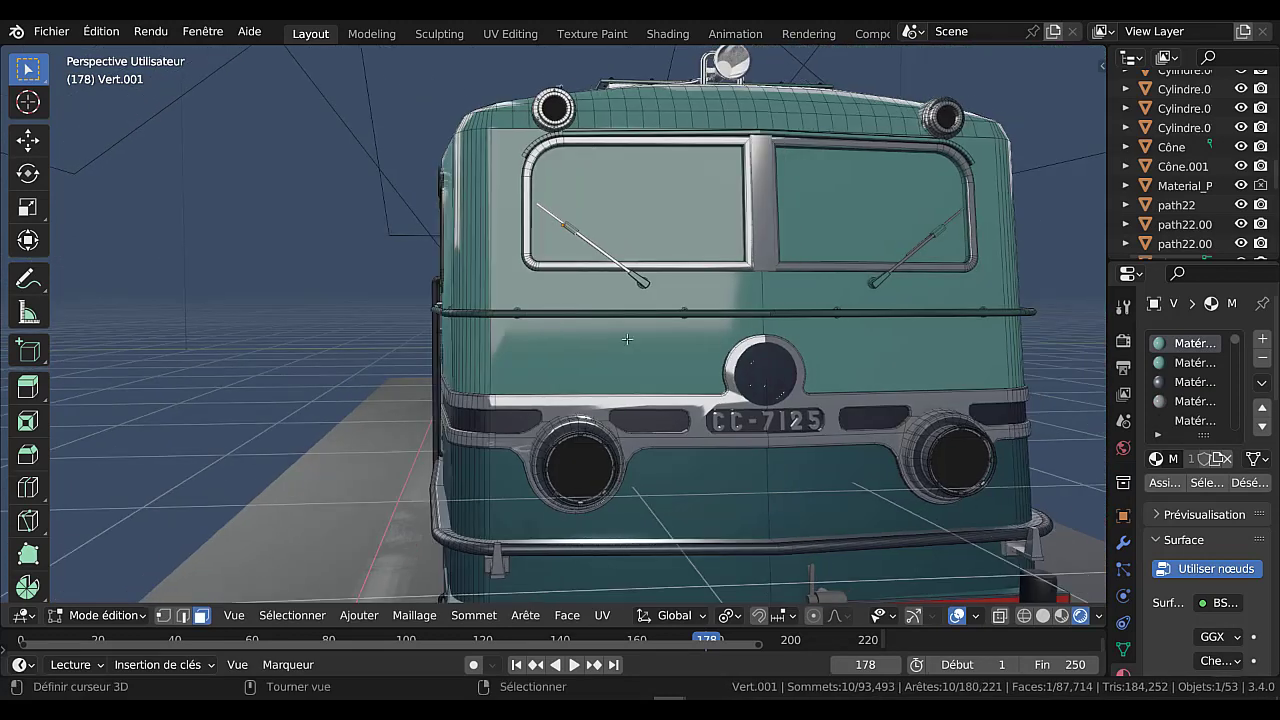
{"action": "left_click", "coordinate": [630, 345]}
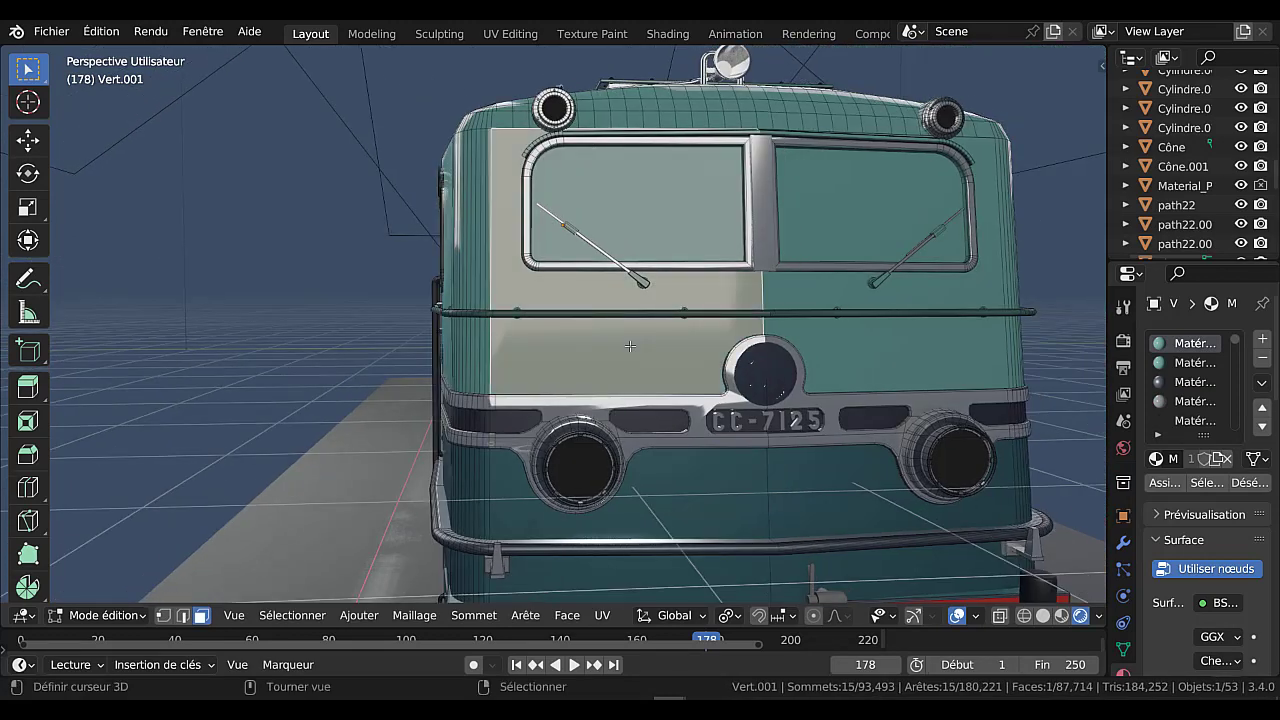
{"action": "left_click", "coordinate": [915, 333]}
{"action": "left_click", "coordinate": [691, 351], "text": "shift"}
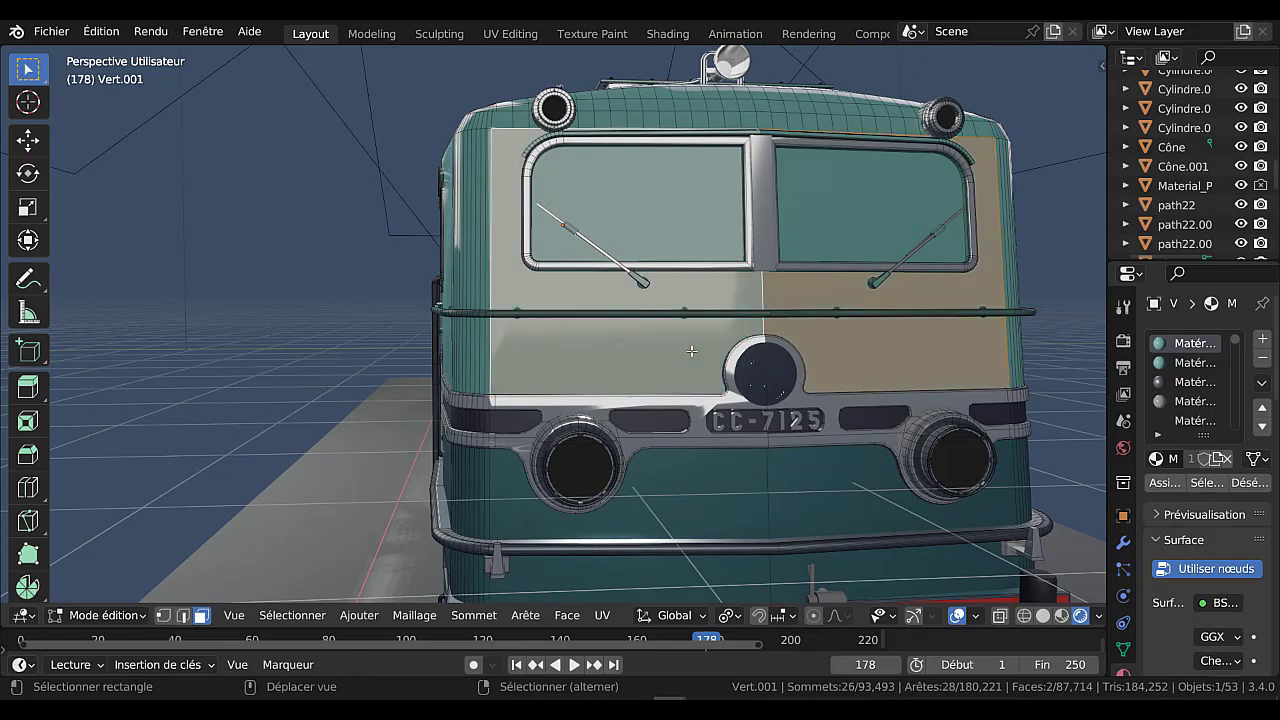
{"action": "scroll", "coordinate": [686, 303], "scroll_direction": "down", "scroll_amount": 7}
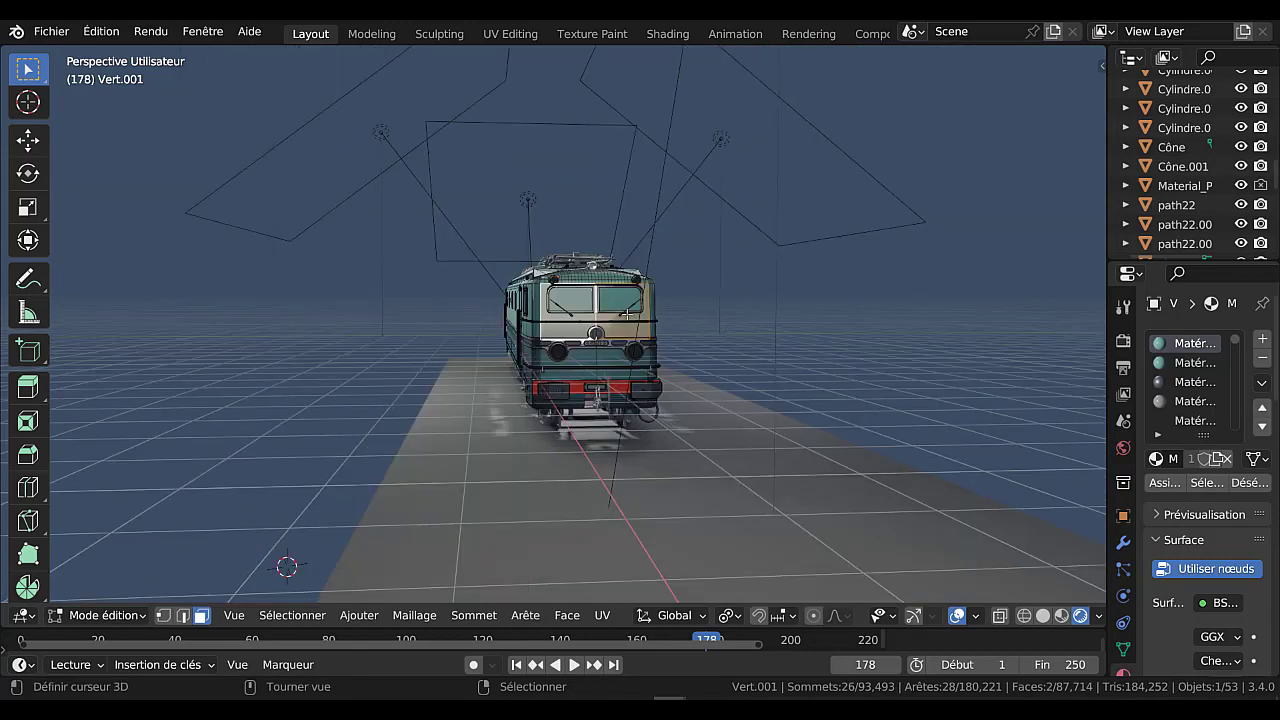
{"action": "scroll", "coordinate": [628, 316], "scroll_direction": "up", "scroll_amount": 7}
{"action": "left_click", "coordinate": [642, 243]}
{"action": "left_click", "coordinate": [829, 205]}
{"action": "scroll", "coordinate": [829, 205], "scroll_direction": "down", "scroll_amount": 7}
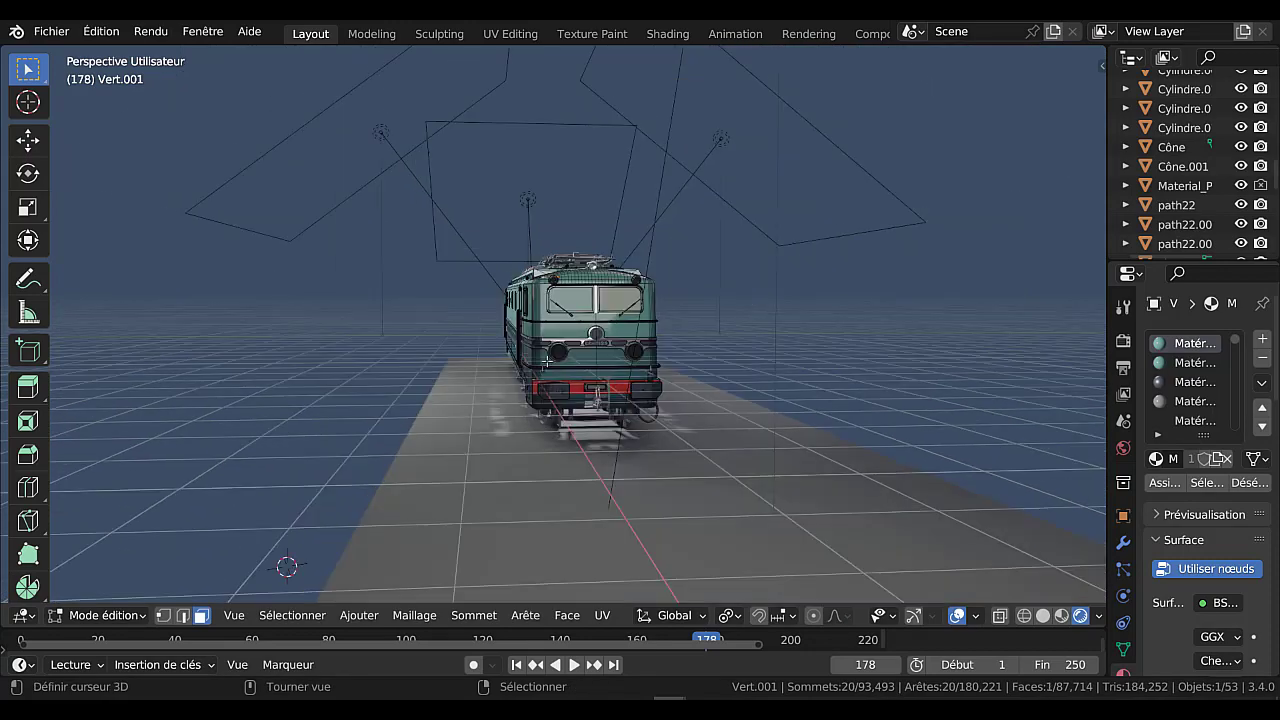
Step: Select three circular porthole faces along one wall from inside the locomotive body
{"action": "middle_click_drag", "start_coordinate": [829, 205], "coordinate": [837, 409]}
{"action": "scroll", "coordinate": [837, 409], "scroll_direction": "up", "scroll_amount": 4}
{"action": "scroll", "coordinate": [837, 409], "scroll_direction": "up", "scroll_amount": 10}
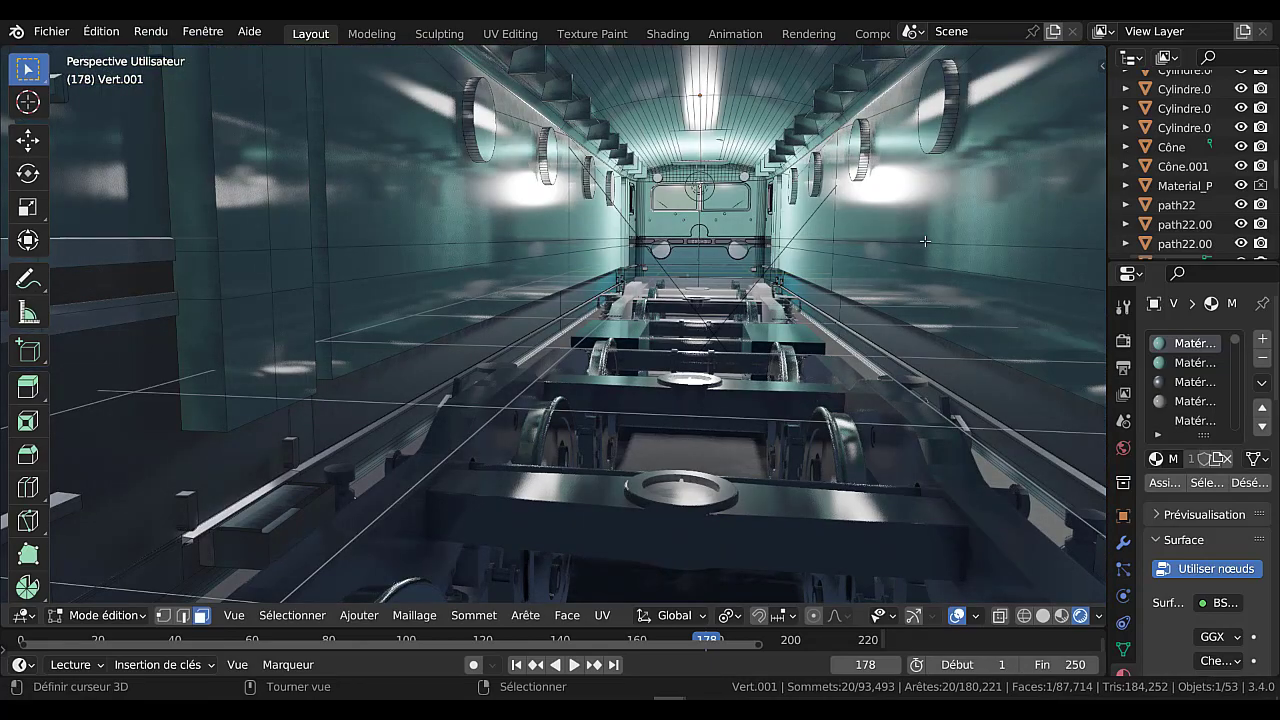
{"action": "left_click", "coordinate": [934, 101], "text": "alt+shift"}
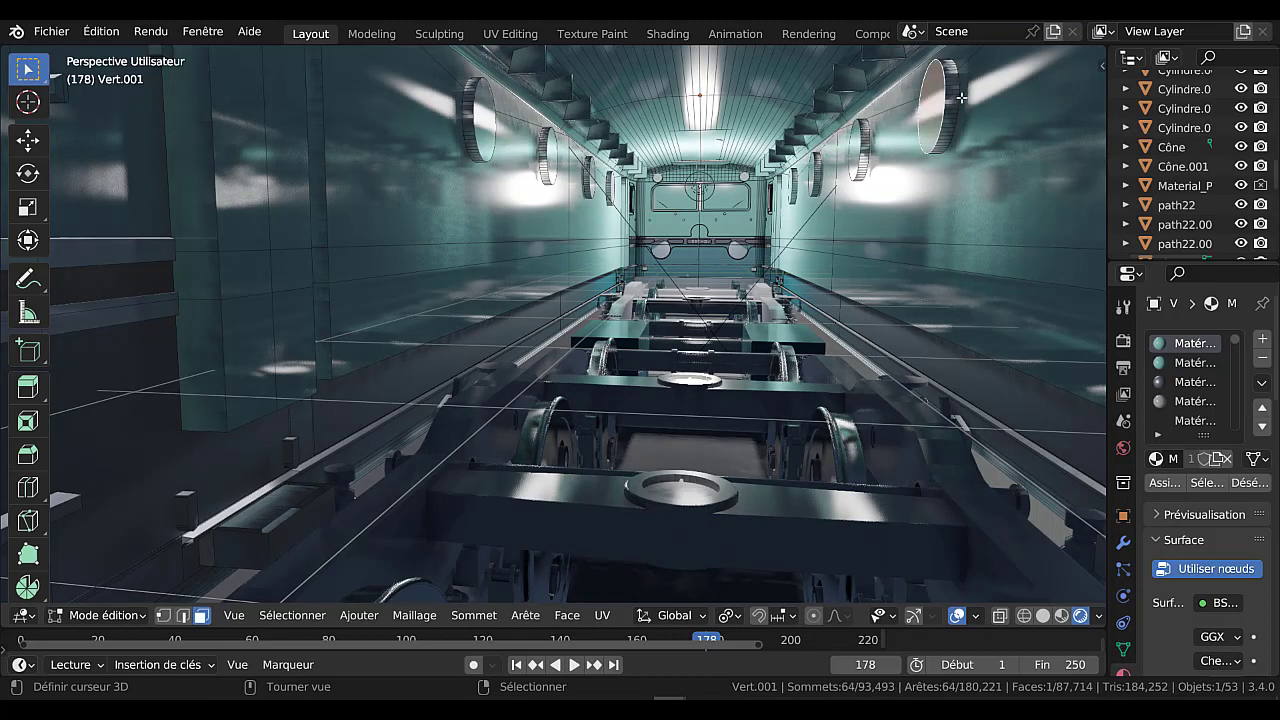
{"action": "left_click", "coordinate": [859, 157], "text": "alt+shift"}
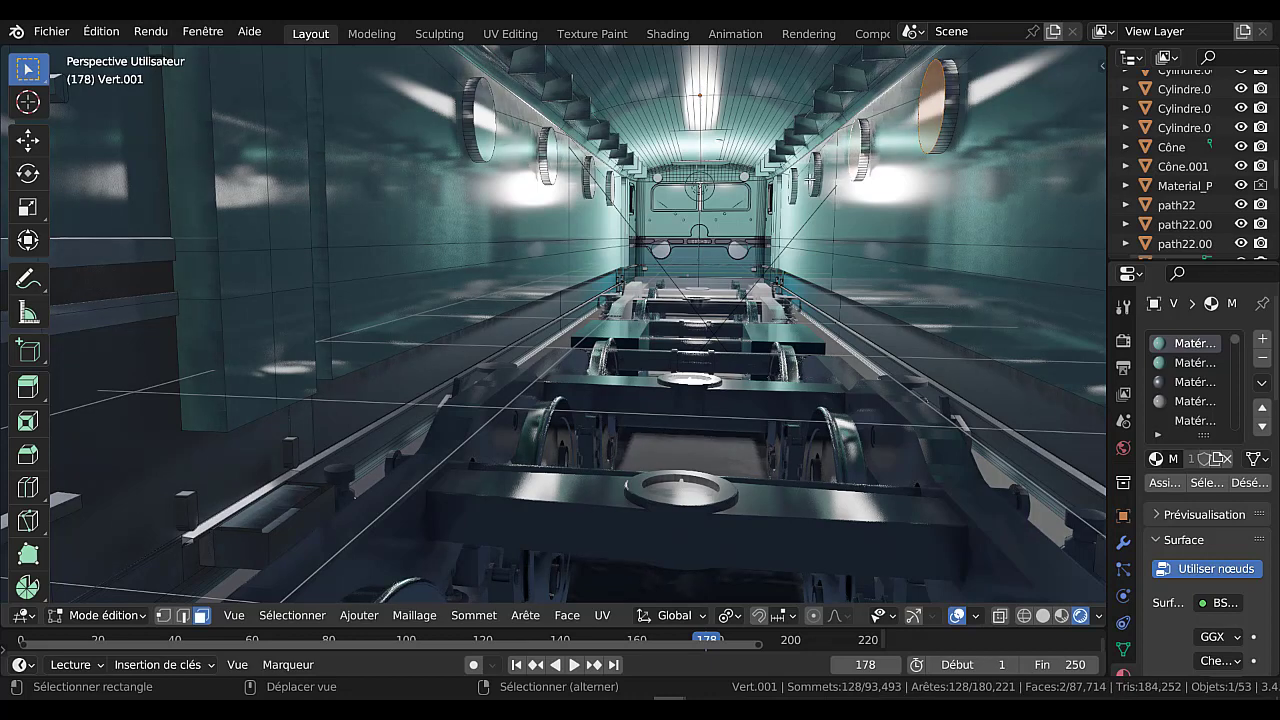
{"action": "left_click", "coordinate": [811, 180], "text": "shift"}
{"action": "scroll", "coordinate": [813, 191], "scroll_direction": "down", "scroll_amount": 10}
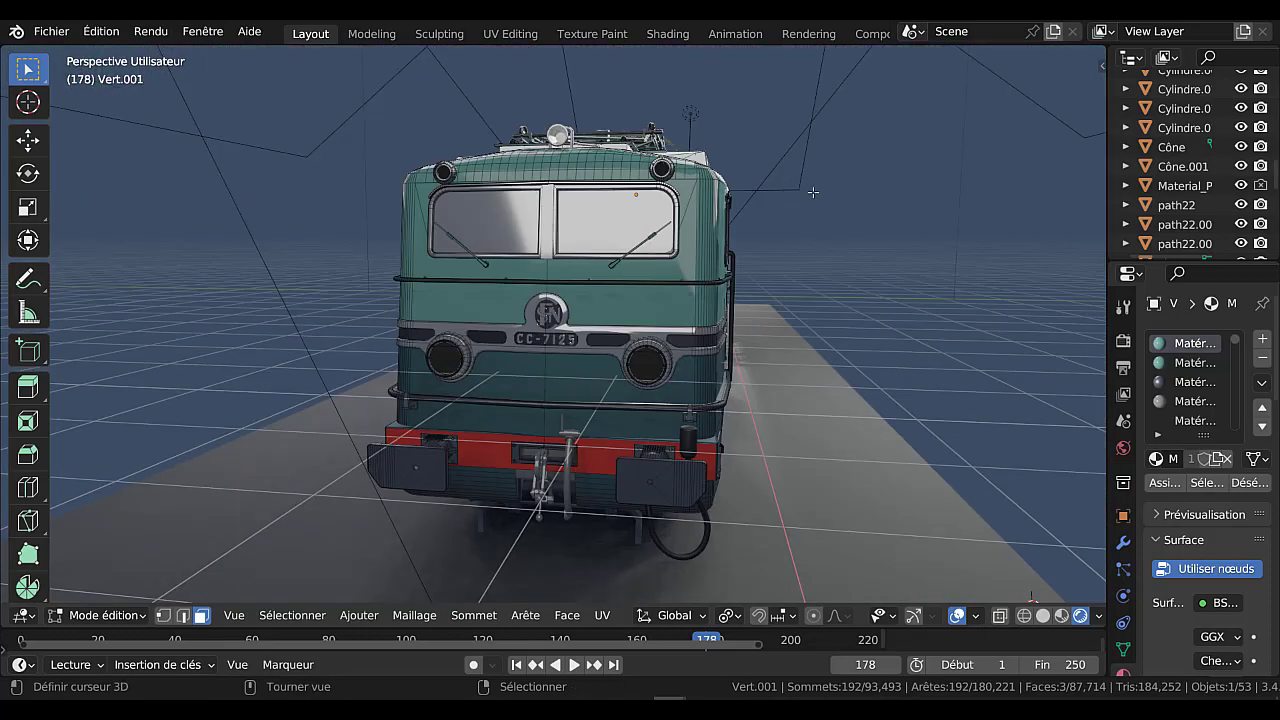
Step: Select both windshield faces together on the cab front that carries the round emblem
{"action": "middle_click_drag", "start_coordinate": [852, 224], "coordinate": [769, 232]}
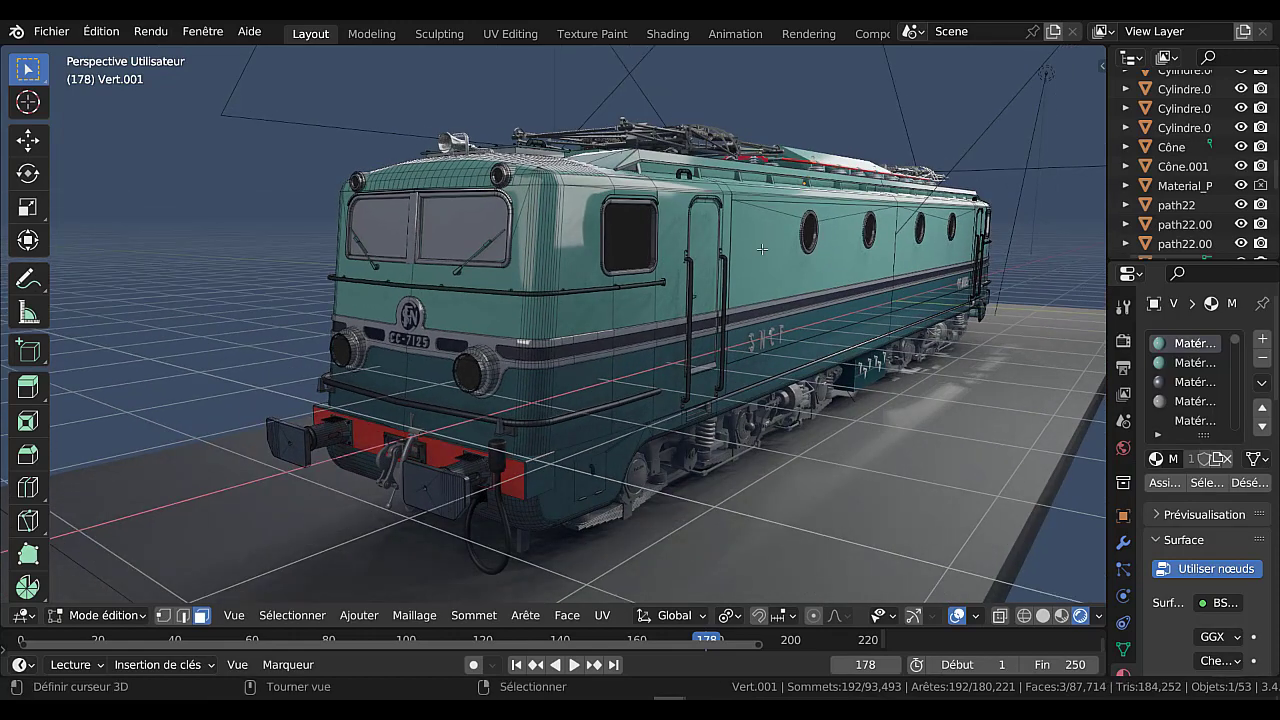
{"action": "middle_click_drag", "start_coordinate": [590, 242], "coordinate": [659, 240]}
{"action": "left_click", "coordinate": [499, 222]}
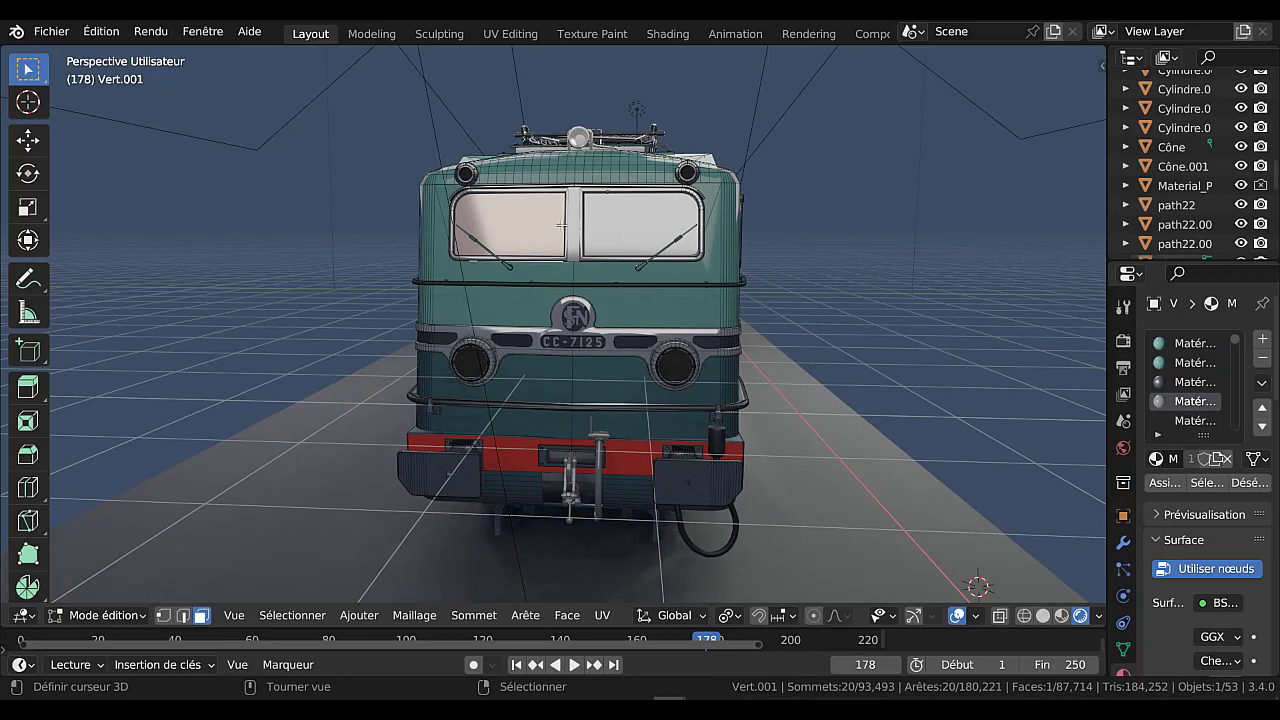
{"action": "scroll", "coordinate": [684, 151], "scroll_direction": "up", "scroll_amount": 3}
{"action": "left_click", "coordinate": [684, 151], "text": "shift"}
{"action": "scroll", "coordinate": [684, 151], "scroll_direction": "down", "scroll_amount": 4}
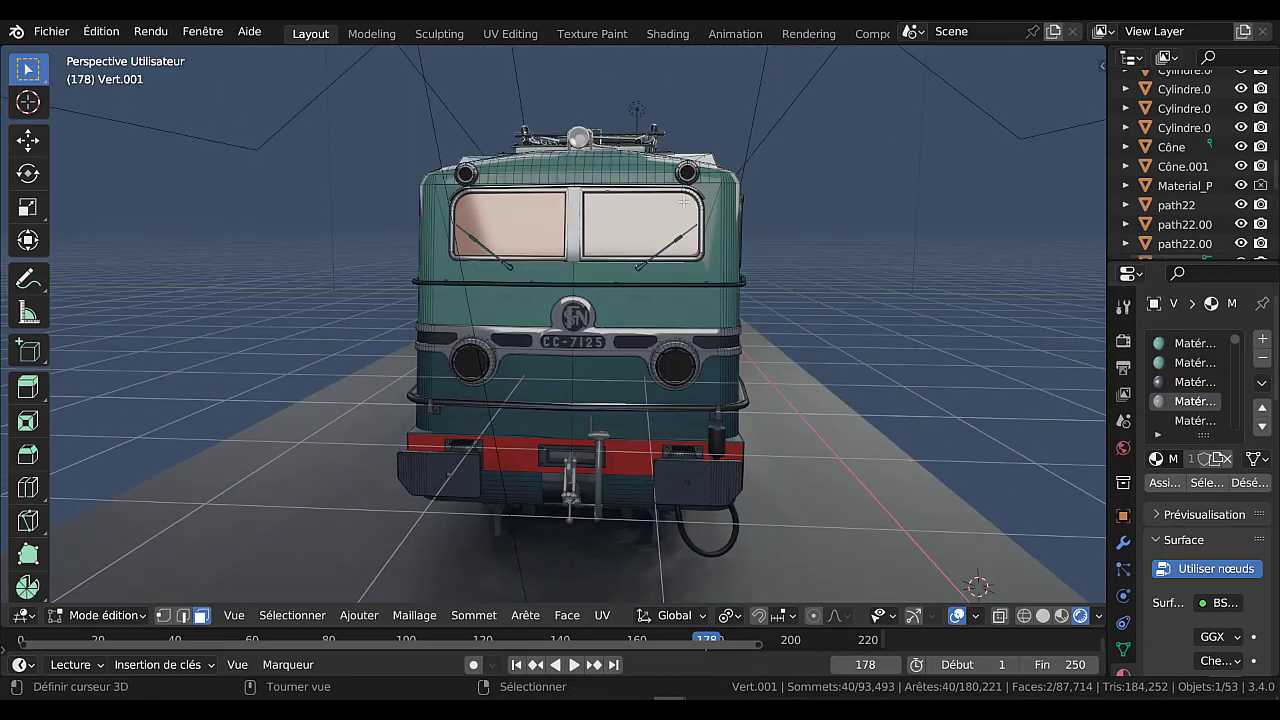
Step: Add the four portholes and both cab side windows on the SNCF-lettered side to the face selection
{"action": "middle_click_drag", "start_coordinate": [687, 222], "coordinate": [457, 220]}
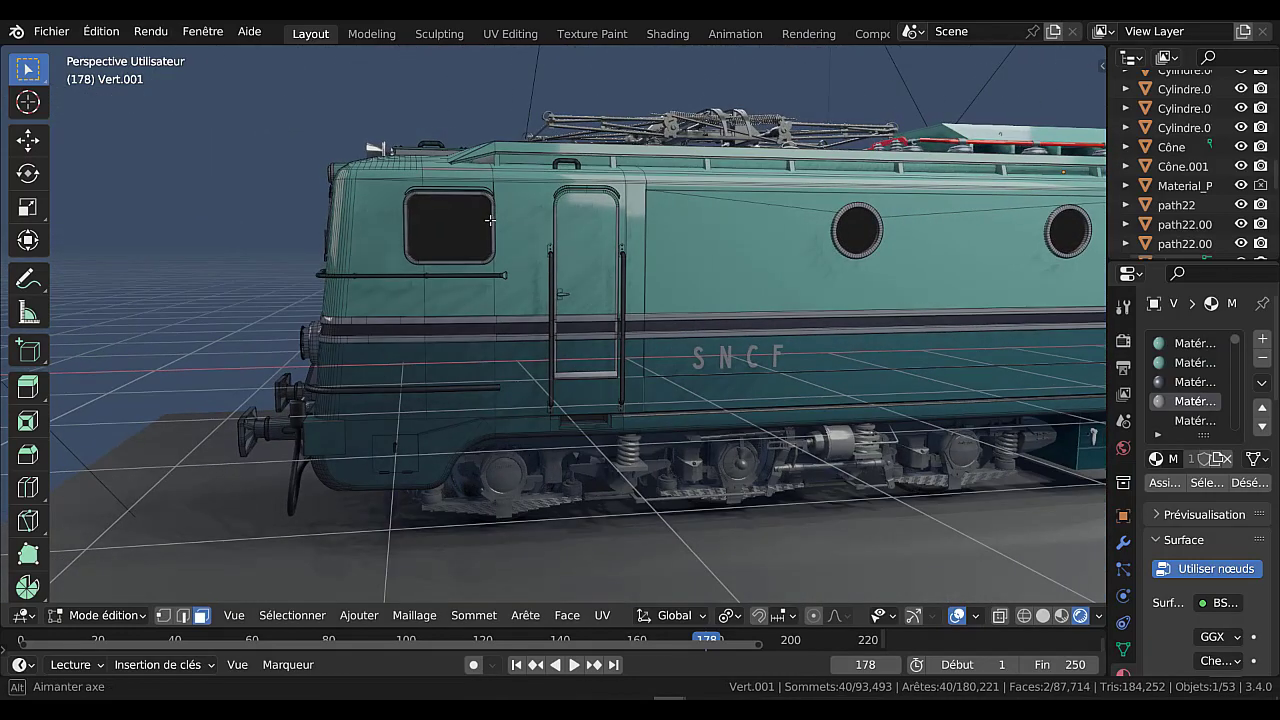
{"action": "left_click", "coordinate": [457, 220], "text": "shift"}
{"action": "left_click", "coordinate": [862, 232], "text": "shift"}
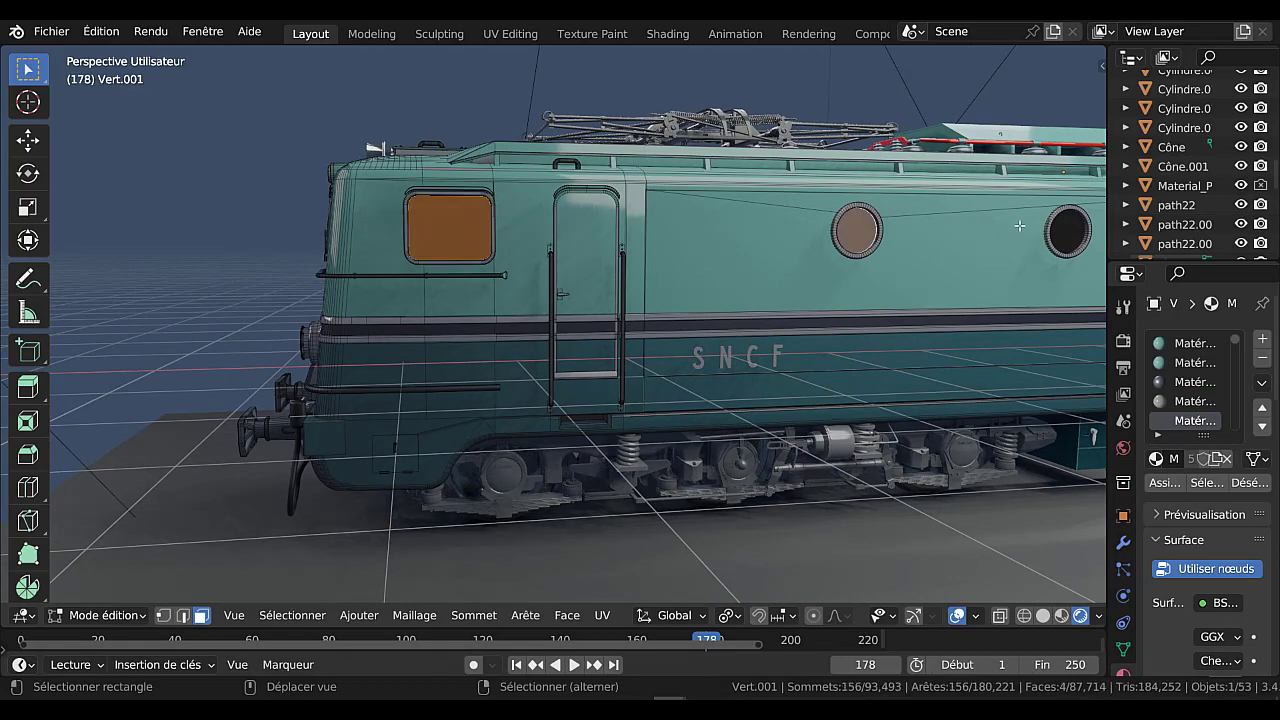
{"action": "left_click", "coordinate": [1064, 235], "text": "shift"}
{"action": "middle_click_drag", "start_coordinate": [951, 220], "coordinate": [850, 242]}
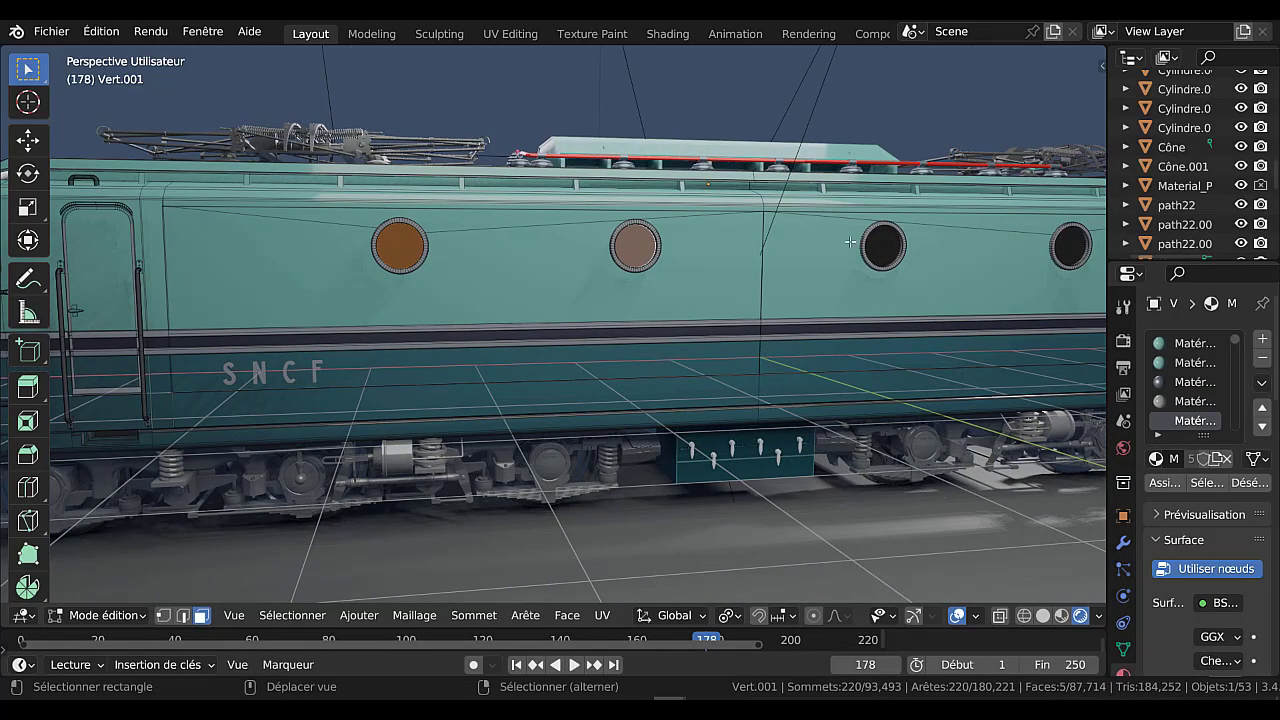
{"action": "left_click", "coordinate": [880, 243], "text": "shift"}
{"action": "left_click", "coordinate": [1069, 245], "text": "shift"}
{"action": "middle_click_drag", "start_coordinate": [1069, 245], "coordinate": [718, 252], "text": "shift"}
{"action": "left_click", "coordinate": [944, 253], "text": "shift"}
Step: Add the opposite cab's two windshield faces and its side window on the locomotive's other side to the selection
{"action": "scroll", "coordinate": [944, 253], "scroll_direction": "down", "scroll_amount": 5}
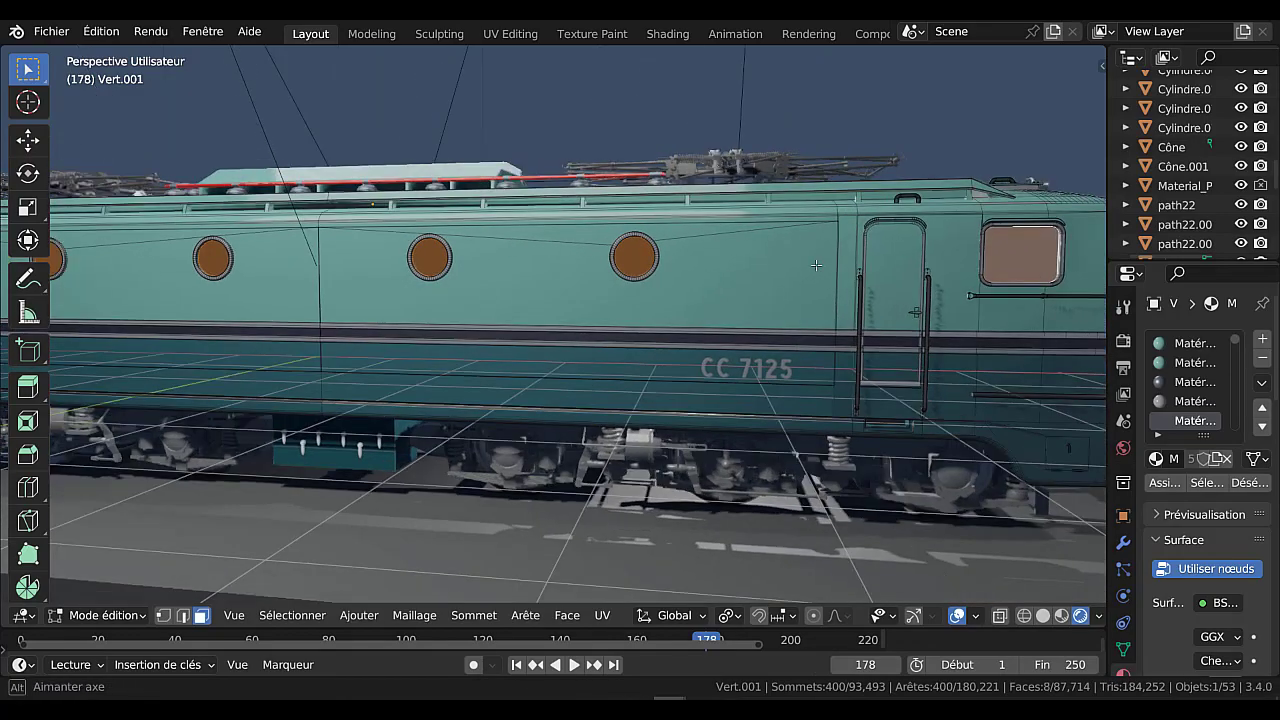
{"action": "middle_click_drag", "start_coordinate": [745, 265], "coordinate": [540, 311]}
{"action": "left_click", "coordinate": [746, 292], "text": "shift"}
{"action": "left_click", "coordinate": [787, 291], "text": "shift"}
{"action": "right_click", "coordinate": [527, 302], "text": "shift"}
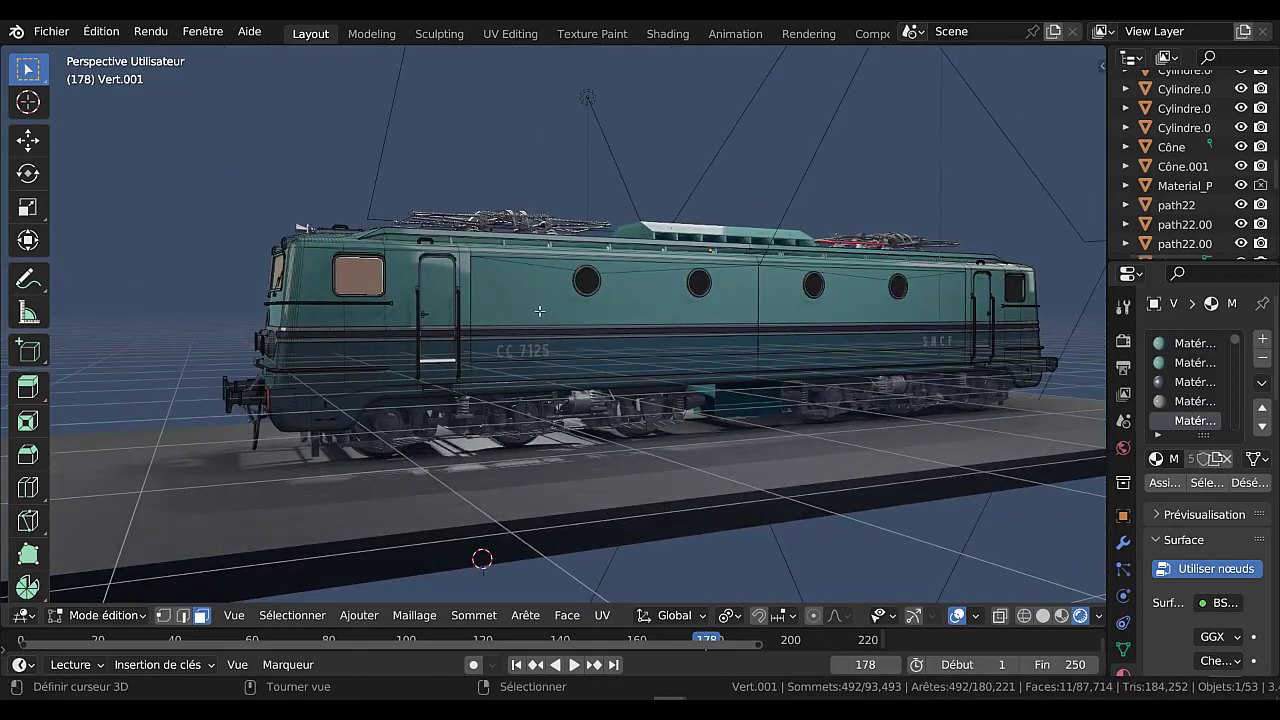
Step: Add the four outer porthole faces on this second side of the body to the selection
{"action": "scroll", "coordinate": [549, 294], "scroll_direction": "up", "scroll_amount": 5}
{"action": "left_click", "coordinate": [636, 215], "text": "shift"}
{"action": "left_click", "coordinate": [884, 230], "text": "shift"}
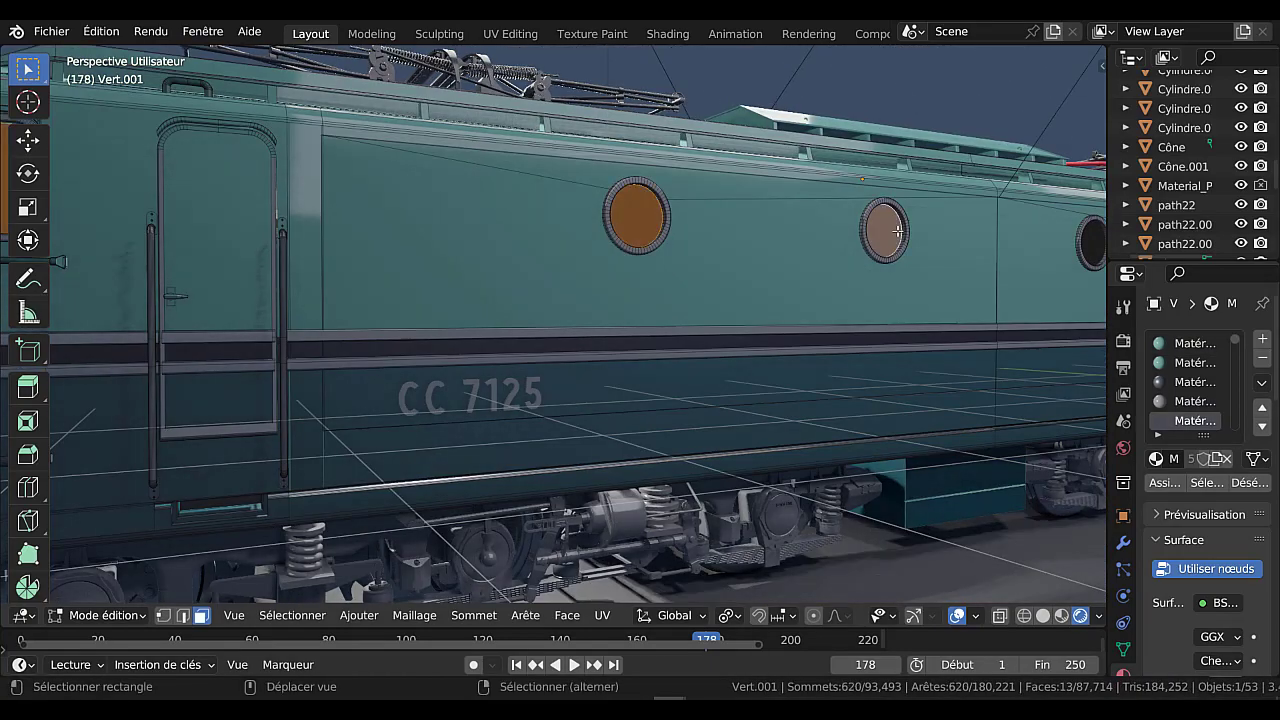
{"action": "middle_click_drag", "start_coordinate": [884, 230], "coordinate": [864, 314]}
{"action": "left_click", "coordinate": [864, 313], "text": "shift"}
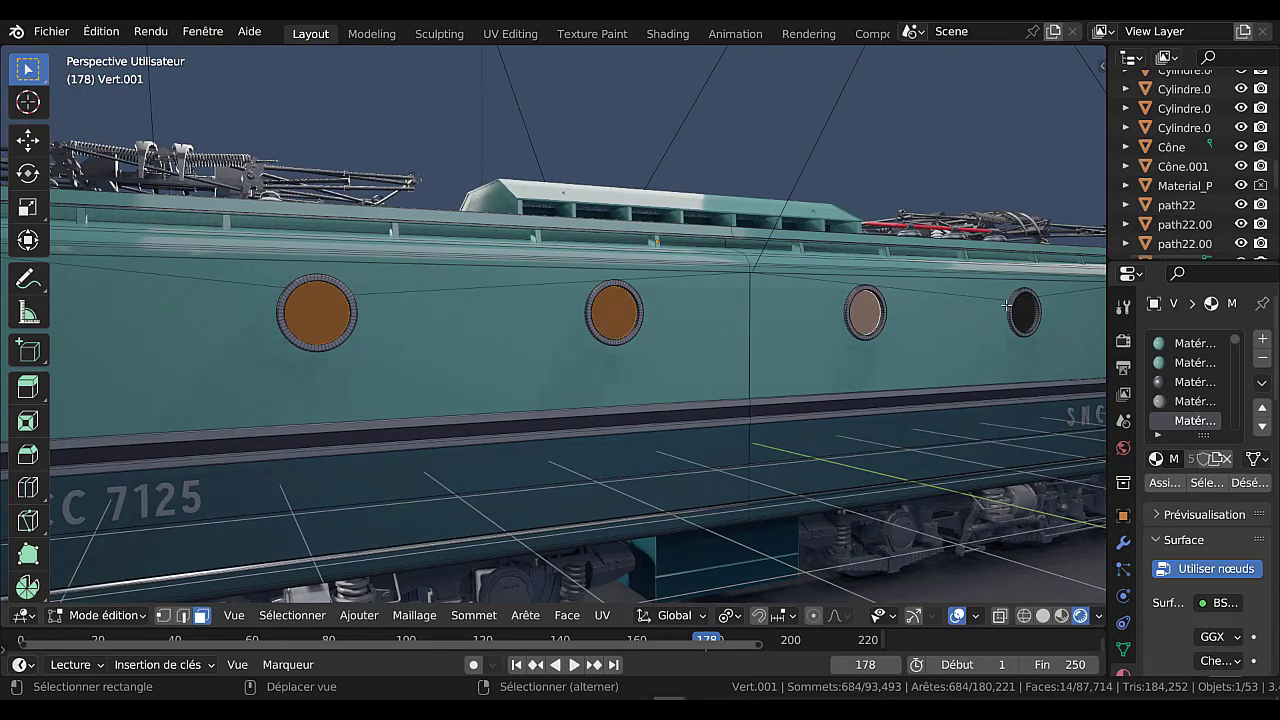
{"action": "left_click", "coordinate": [1021, 309], "text": "shift"}
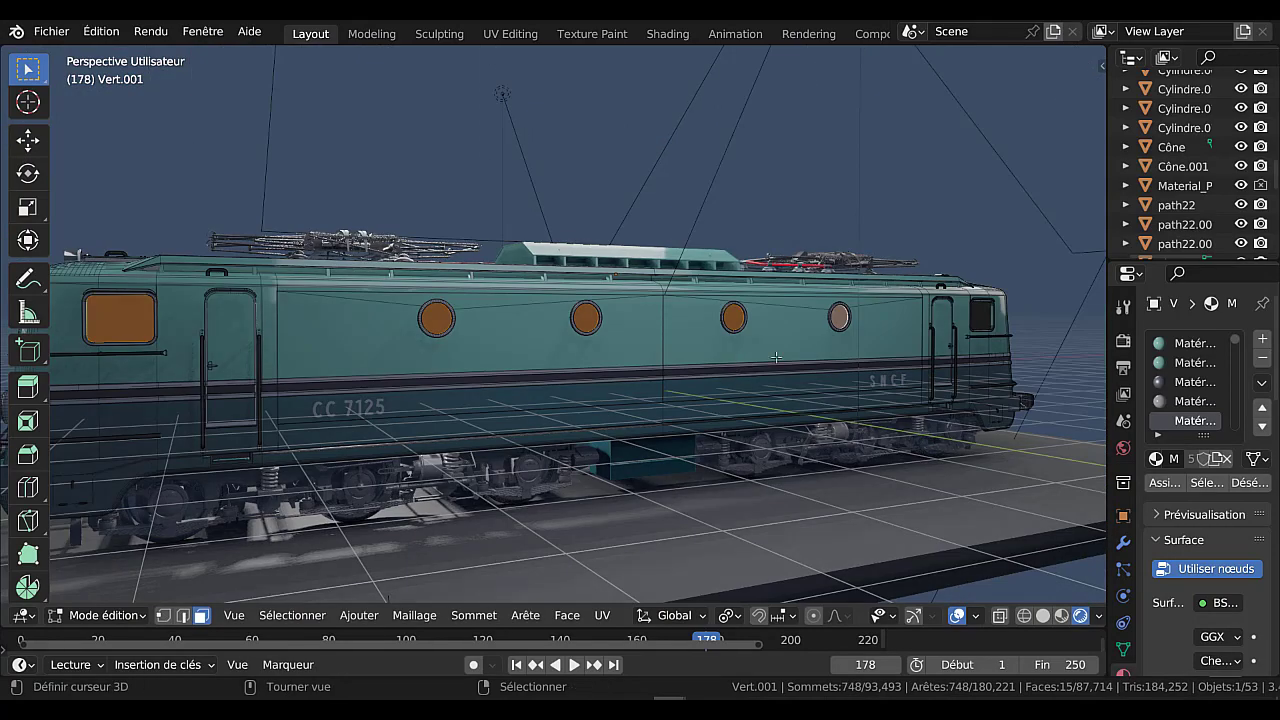
Step: From inside the body, add the four inner porthole faces along one wall to the selection
{"action": "middle_click_drag", "start_coordinate": [776, 357], "coordinate": [621, 351]}
{"action": "scroll", "coordinate": [621, 351], "scroll_direction": "up", "scroll_amount": 6}
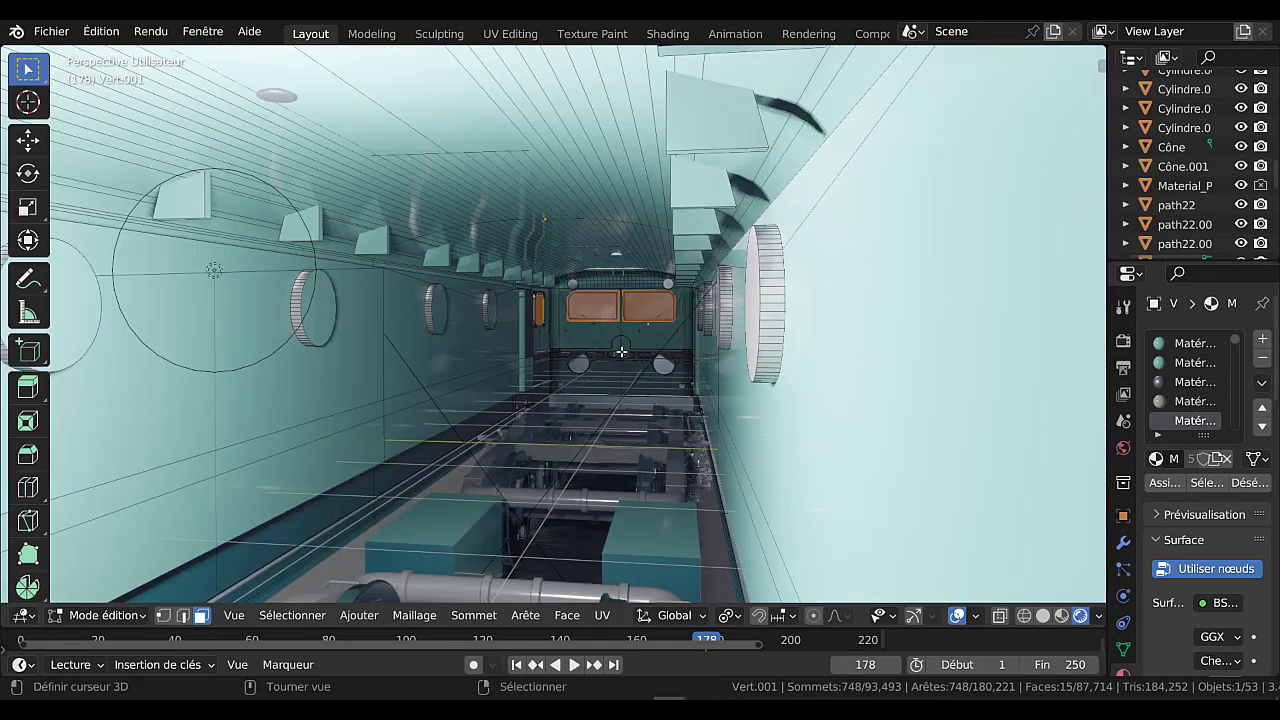
{"action": "left_click", "coordinate": [318, 312], "text": "shift"}
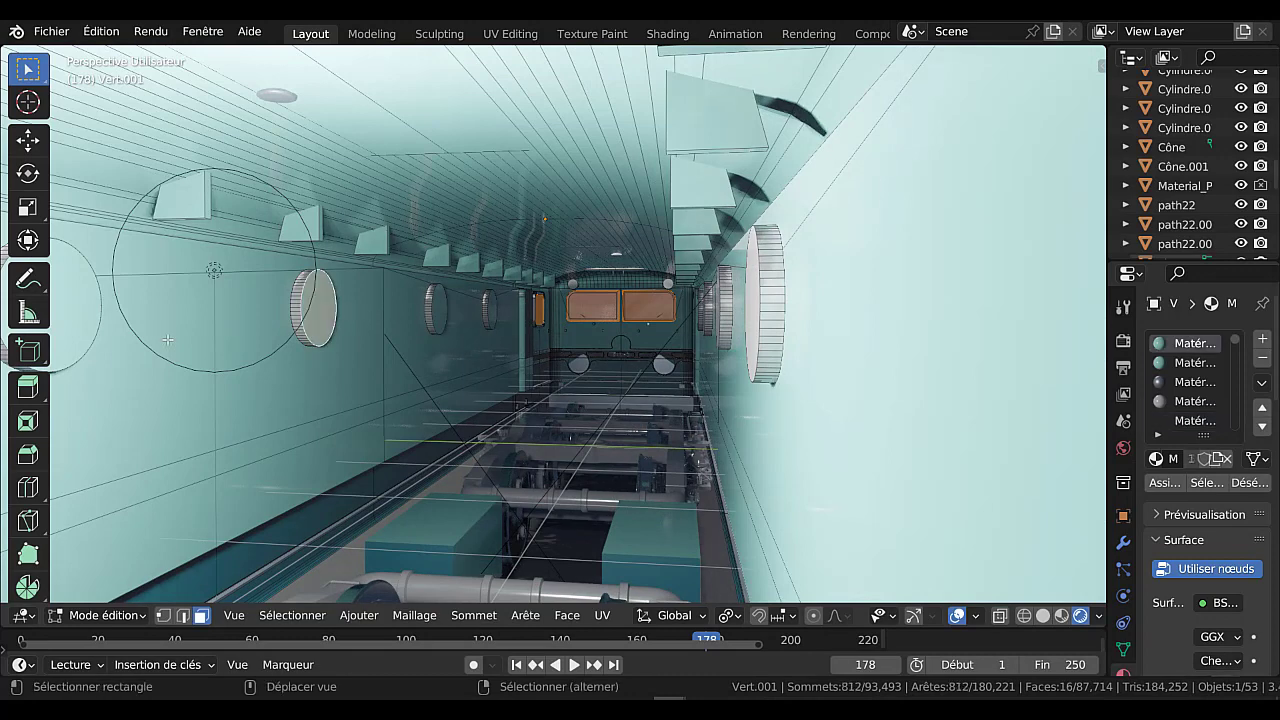
{"action": "left_click", "coordinate": [62, 312], "text": "shift"}
{"action": "left_click", "coordinate": [438, 307], "text": "shift"}
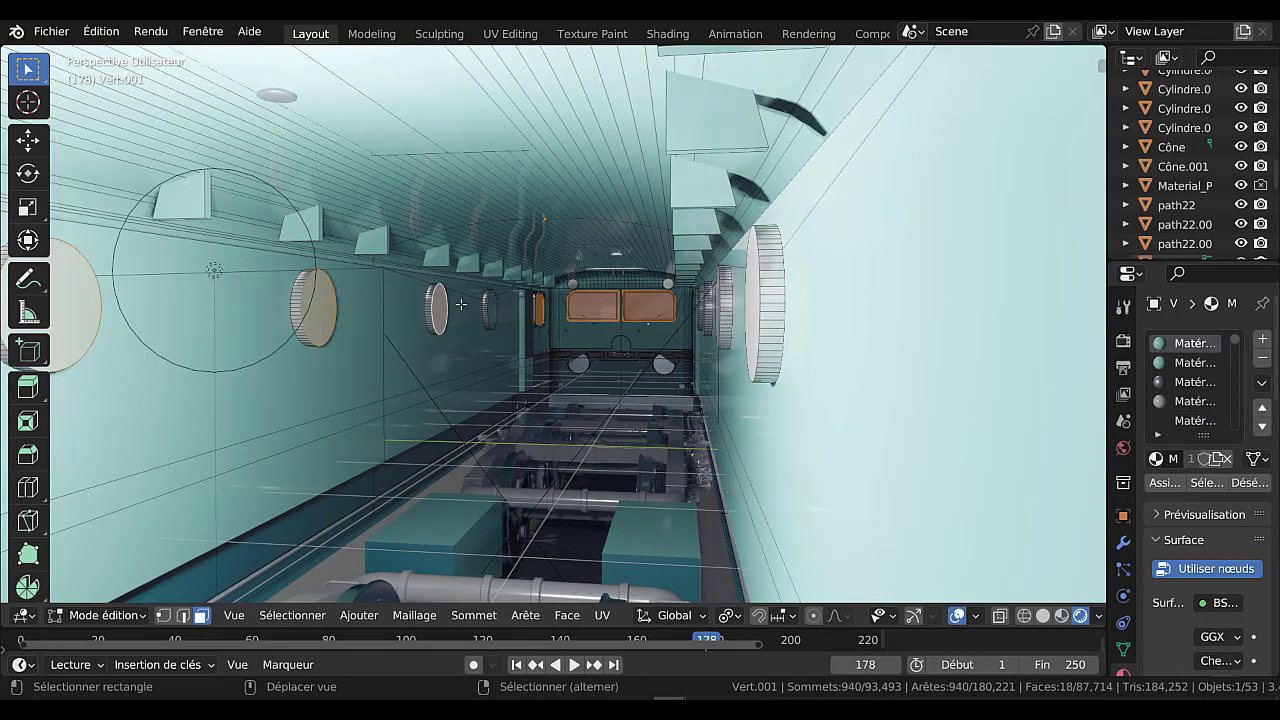
{"action": "left_click", "coordinate": [491, 309], "text": "shift"}
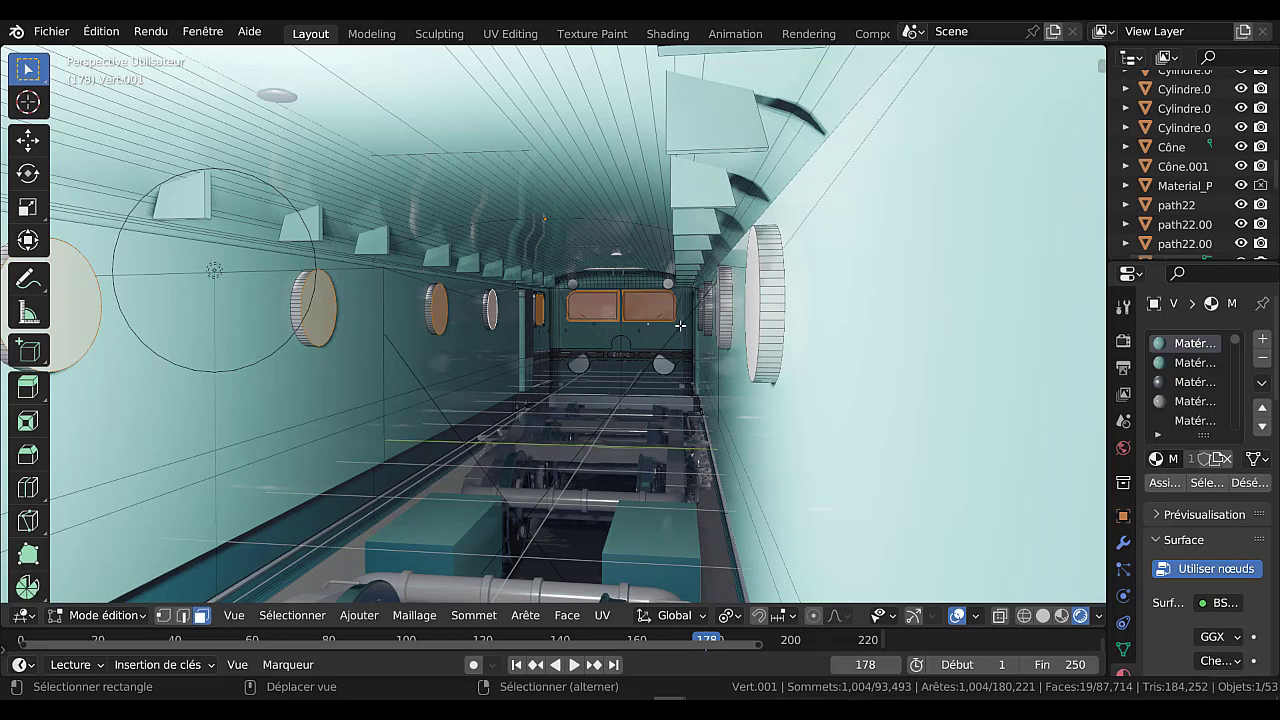
Step: Add the four inner porthole faces along the facing interior wall to the selection
{"action": "right_click", "coordinate": [752, 308], "text": "shift"}
{"action": "middle_click_drag", "start_coordinate": [702, 306], "coordinate": [723, 309]}
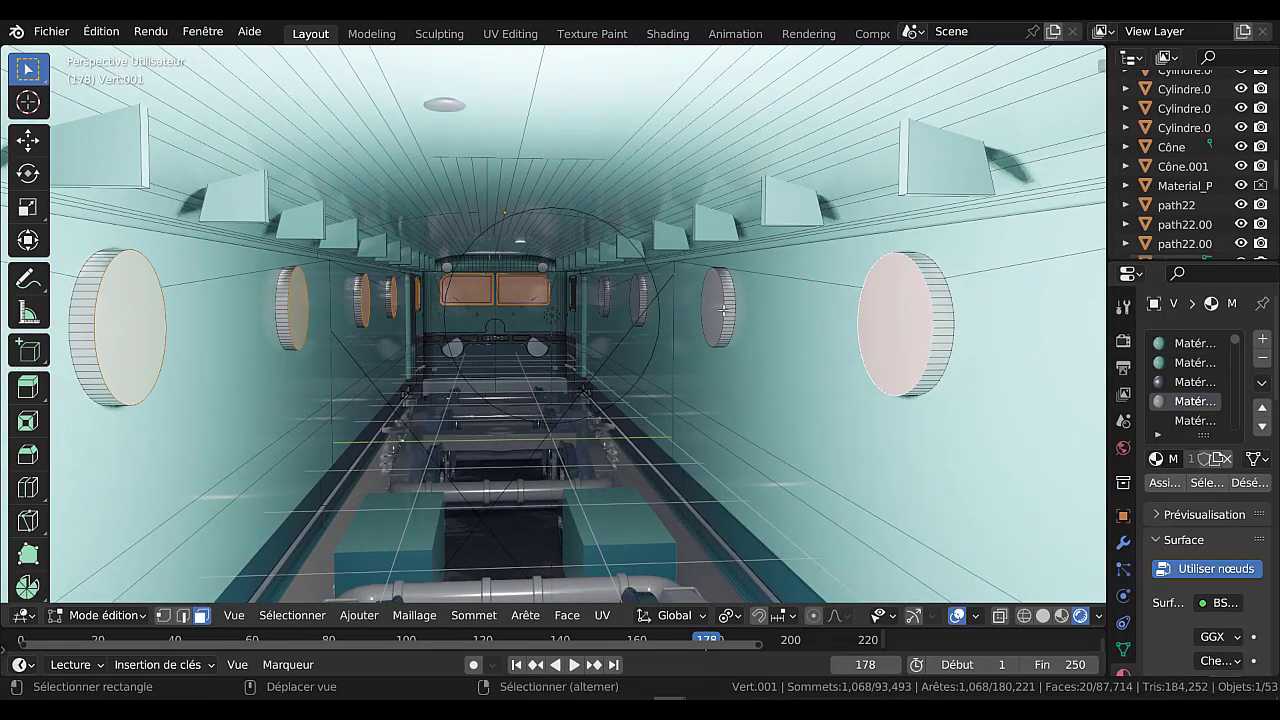
{"action": "right_click", "coordinate": [712, 308], "text": "shift"}
{"action": "right_click", "coordinate": [636, 301], "text": "shift"}
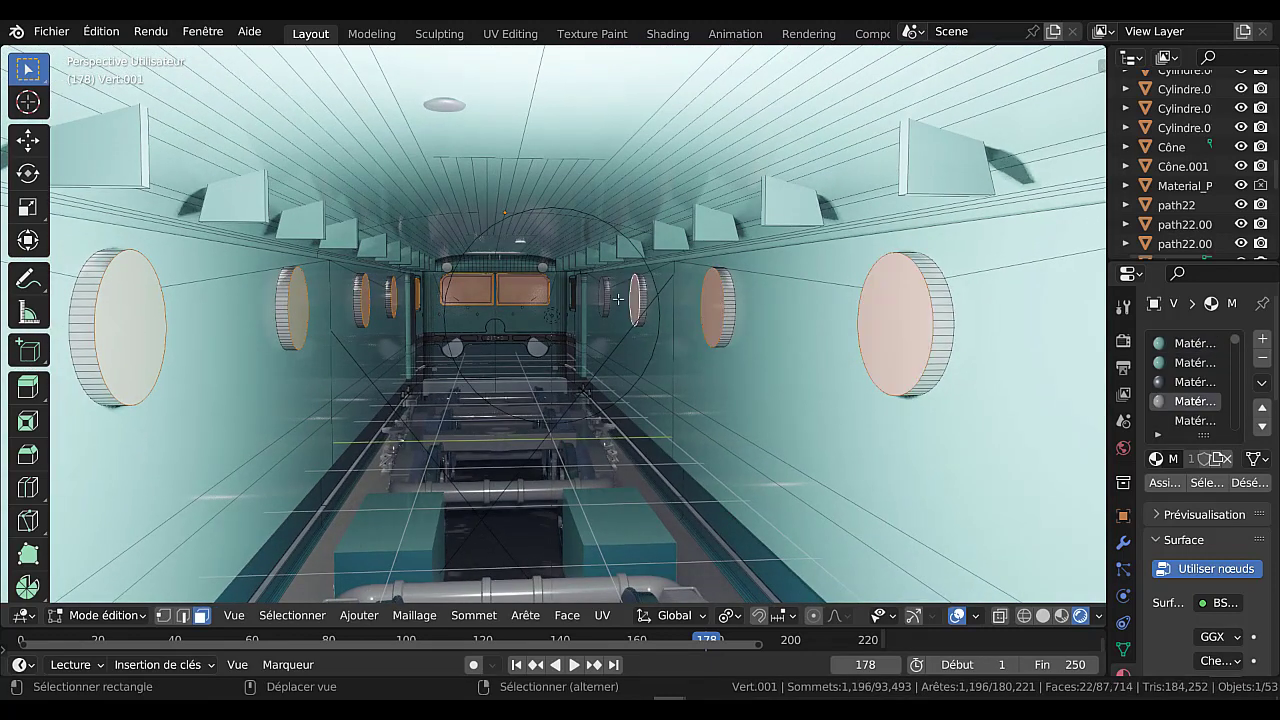
{"action": "right_click", "coordinate": [602, 298], "text": "shift"}
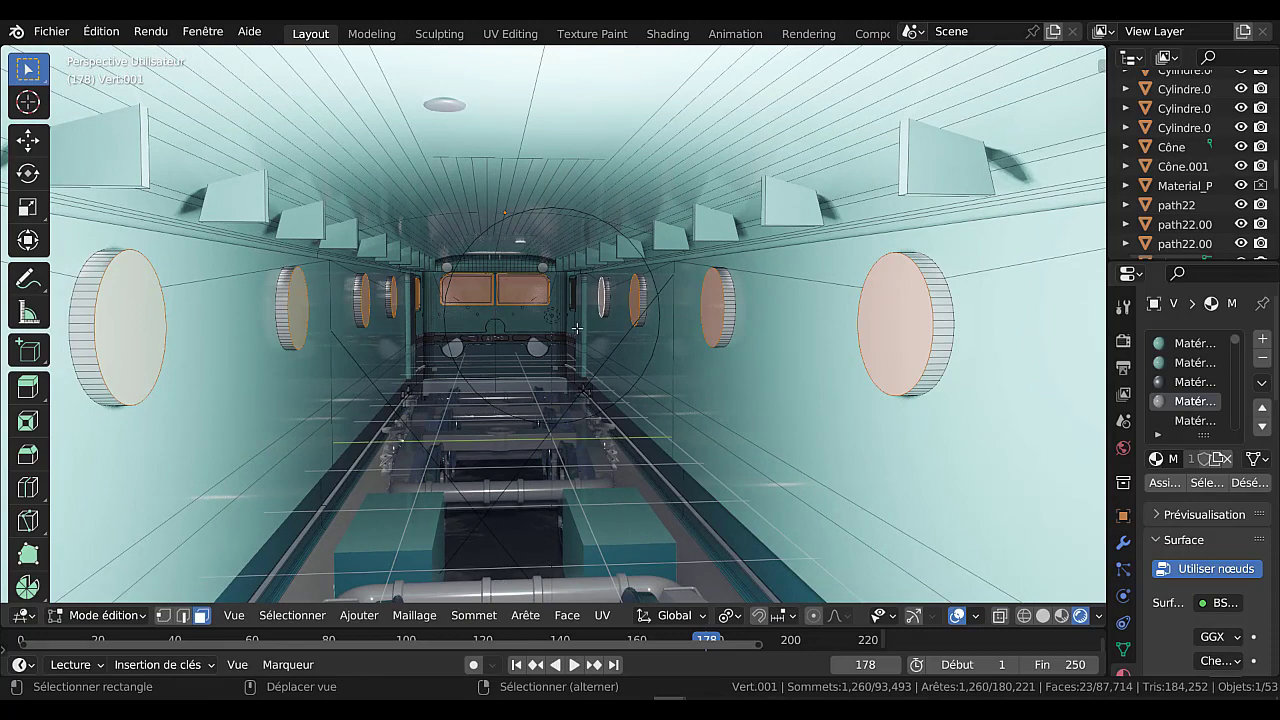
{"action": "scroll", "coordinate": [578, 322], "scroll_direction": "down", "scroll_amount": 3}
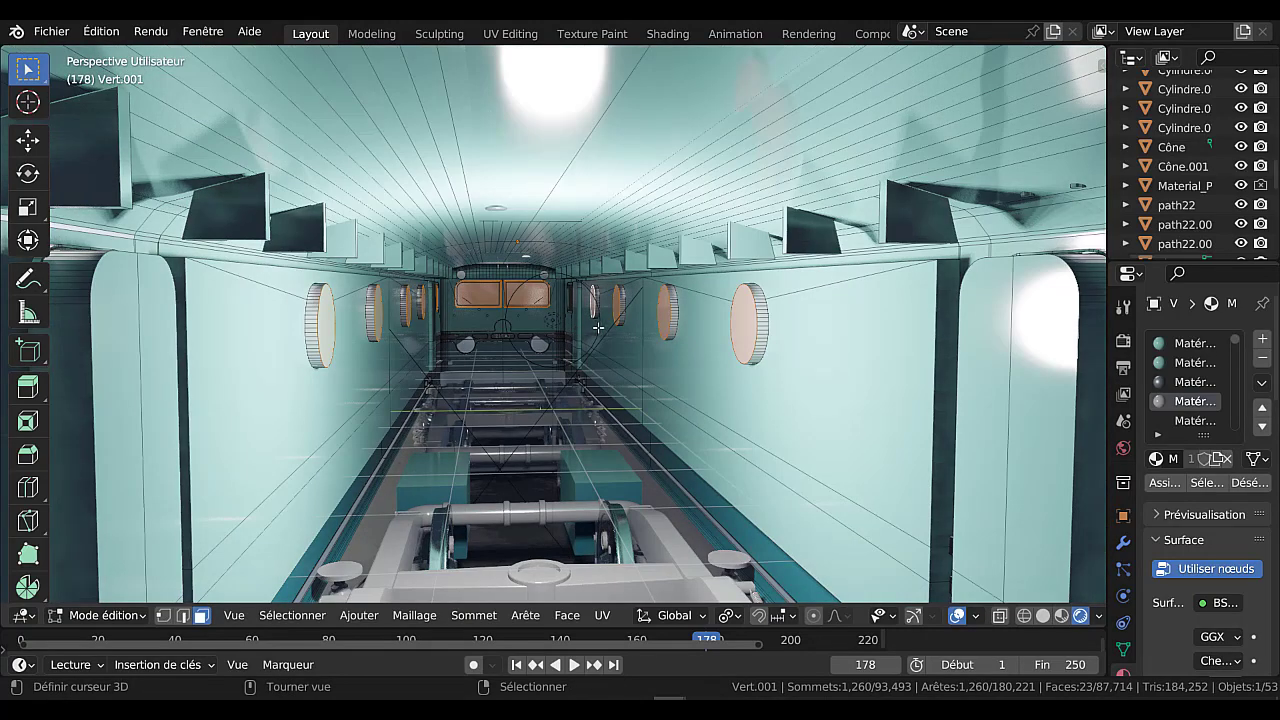
{"action": "scroll", "coordinate": [599, 330], "scroll_direction": "down", "scroll_amount": 3}
{"action": "scroll", "coordinate": [682, 315], "scroll_direction": "down", "scroll_amount": 3}
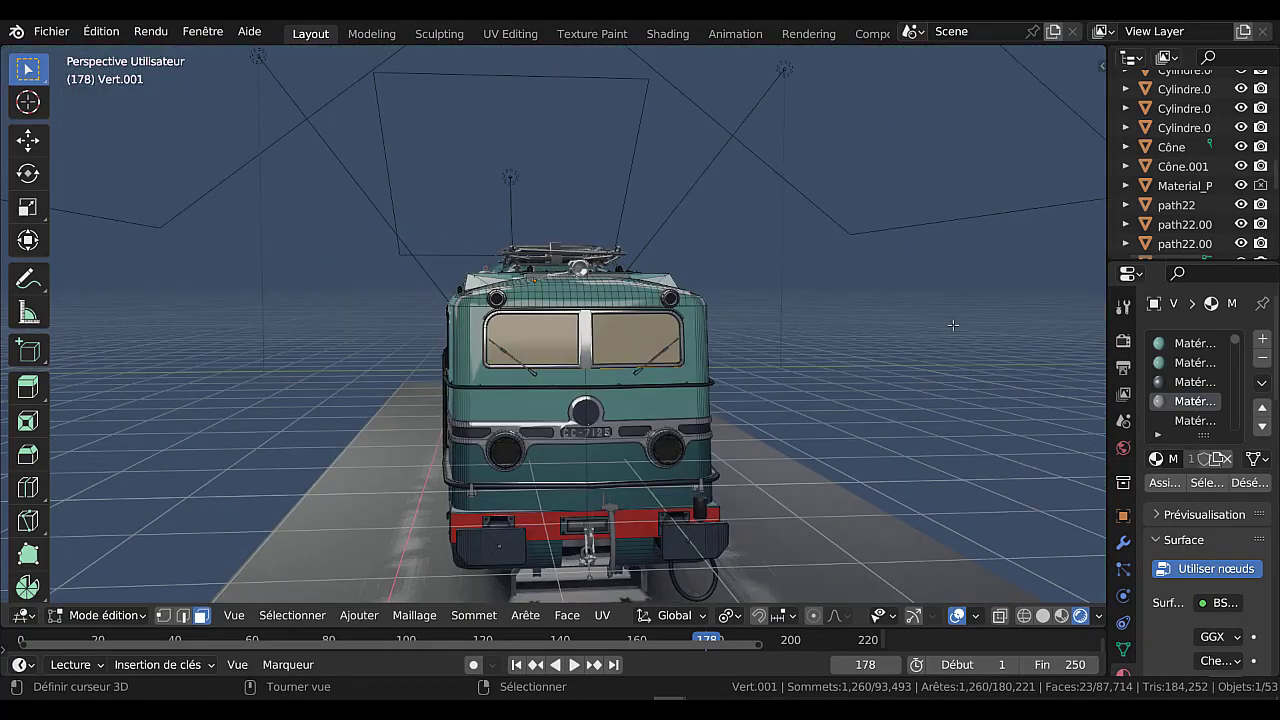
{"action": "middle_click_drag", "start_coordinate": [682, 315], "coordinate": [989, 328]}
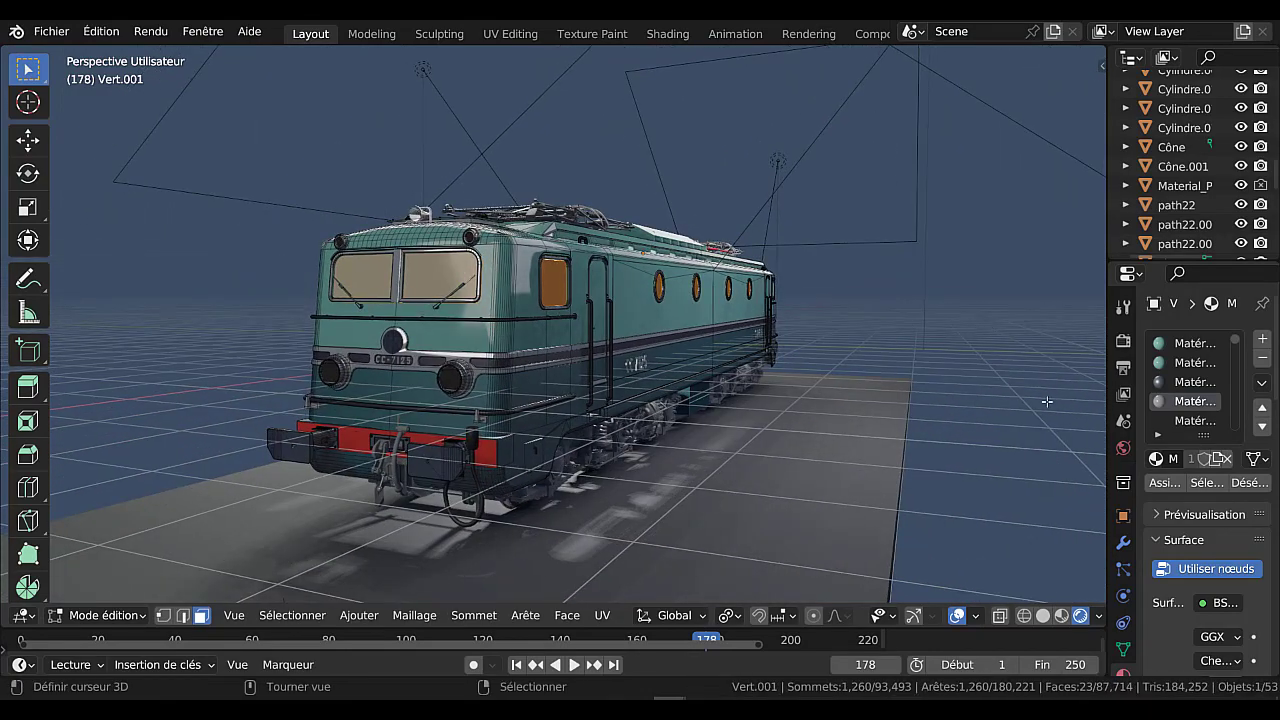
Step: Widen the properties area so the material slot names and surface settings can be read in full
{"action": "scroll", "coordinate": [981, 401], "scroll_direction": "up", "scroll_amount": 2}
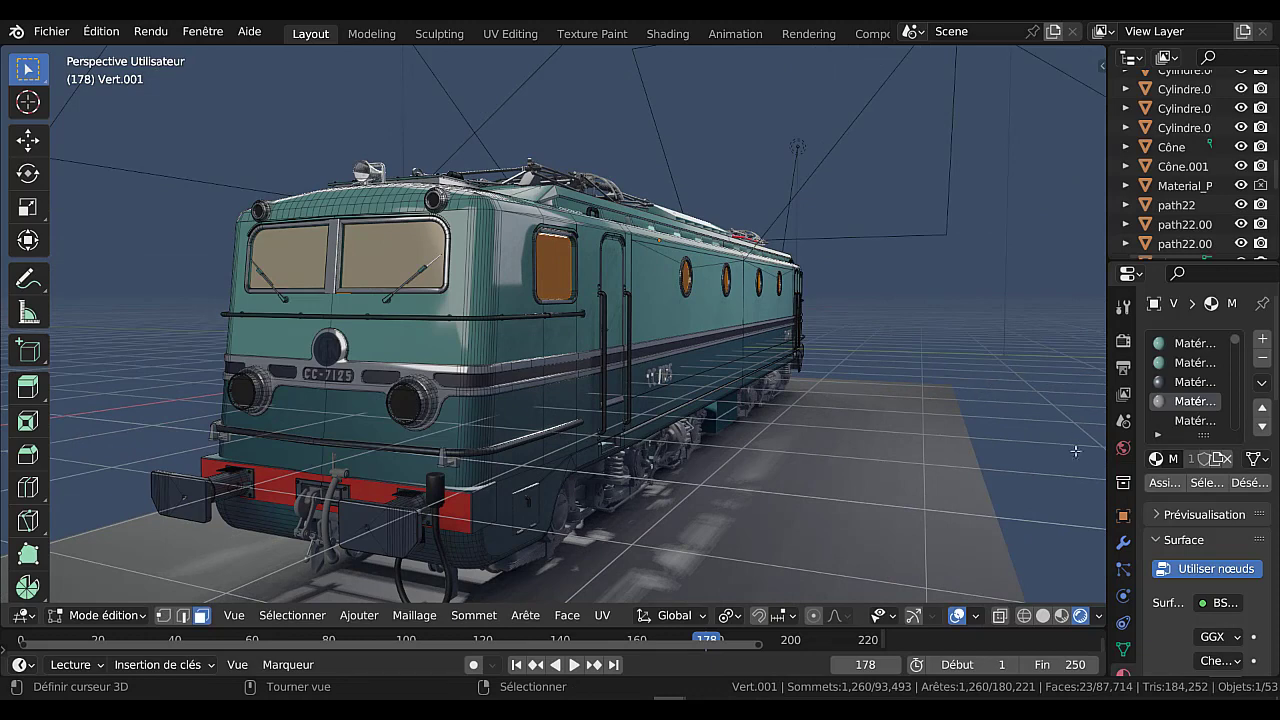
{"action": "scroll", "coordinate": [1024, 455], "scroll_direction": "up", "scroll_amount": 2}
{"action": "scroll", "coordinate": [1024, 455], "scroll_direction": "down", "scroll_amount": 2}
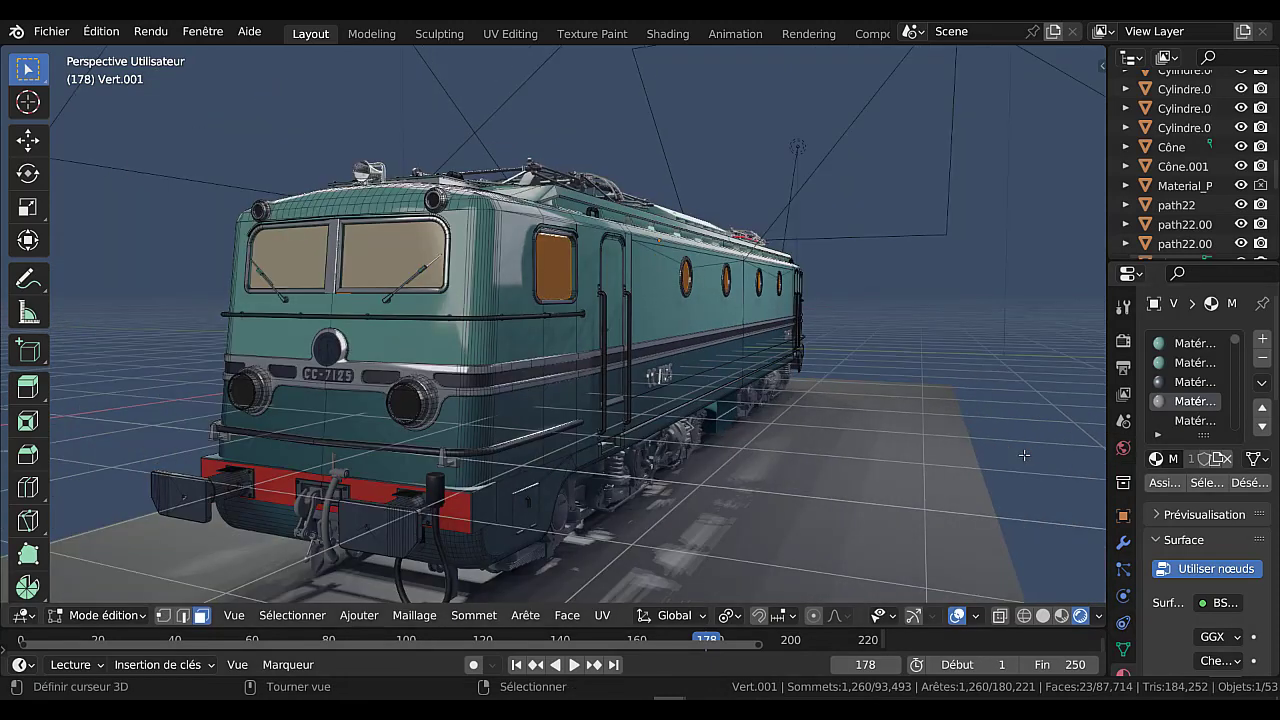
{"action": "scroll", "coordinate": [1130, 596], "scroll_direction": "down", "scroll_amount": 3}
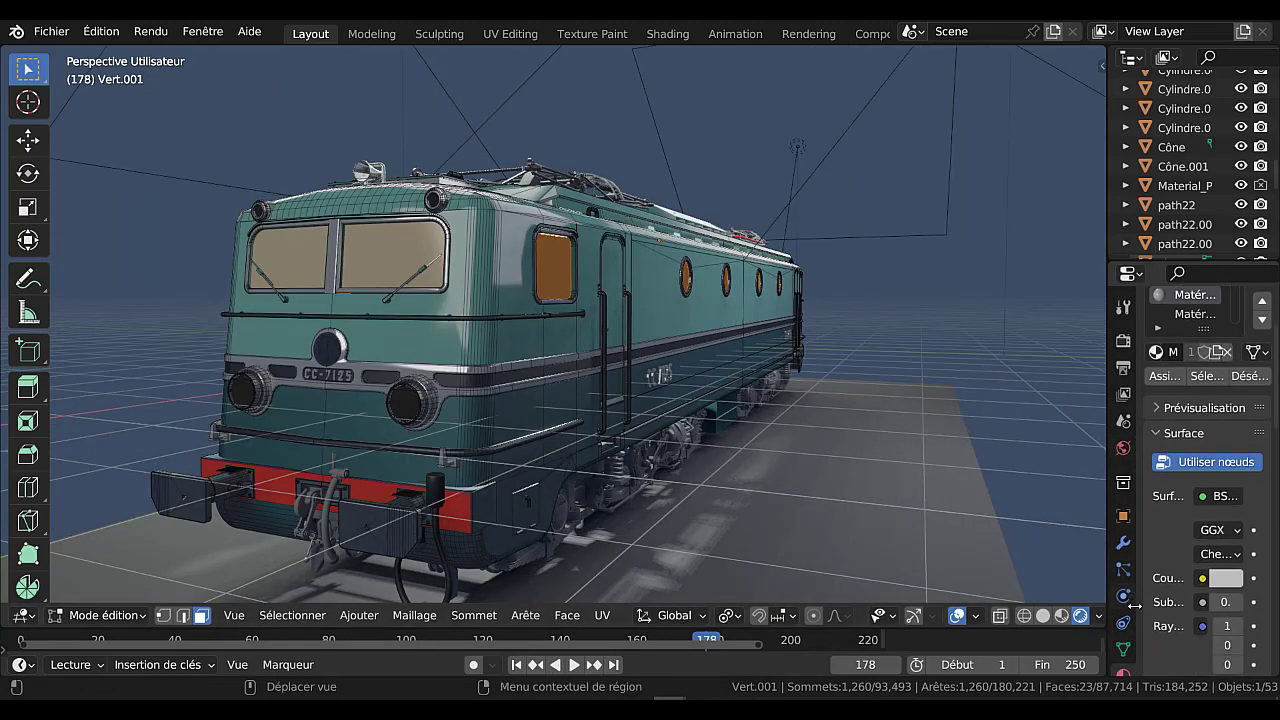
{"action": "scroll", "coordinate": [1123, 657], "scroll_direction": "down", "scroll_amount": 1}
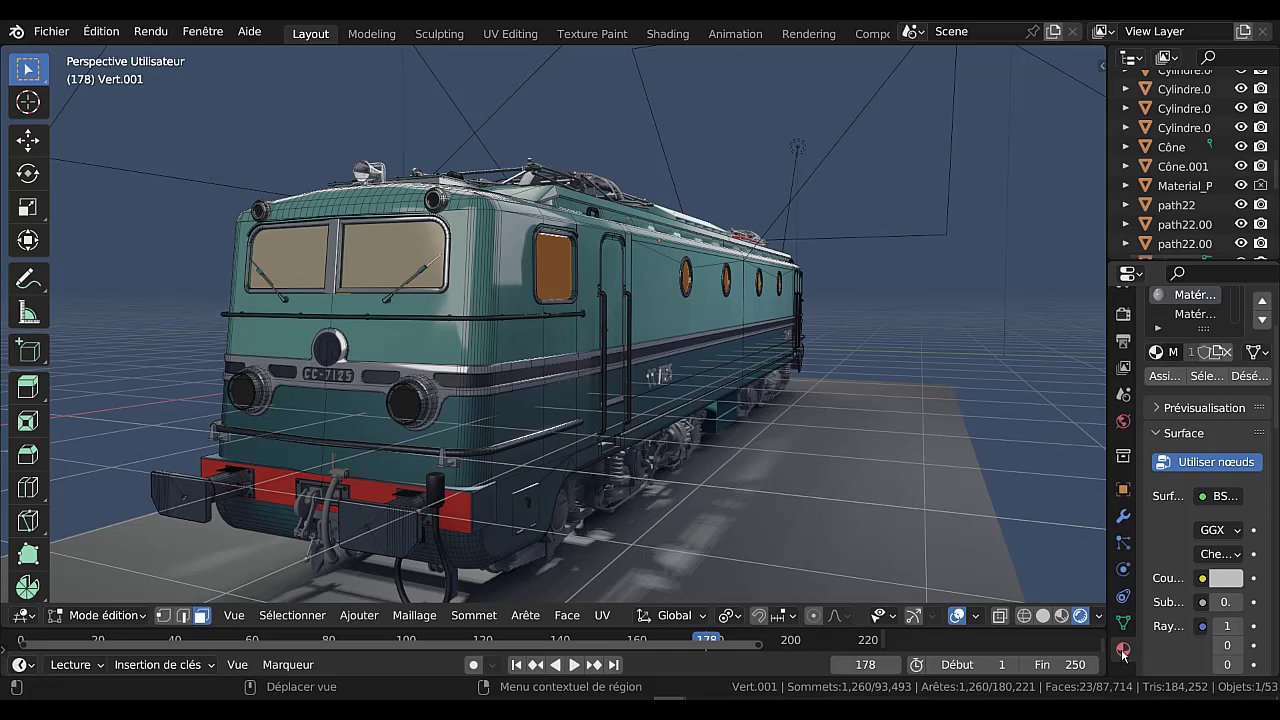
{"action": "left_click_drag", "start_coordinate": [1107, 509], "coordinate": [943, 508]}
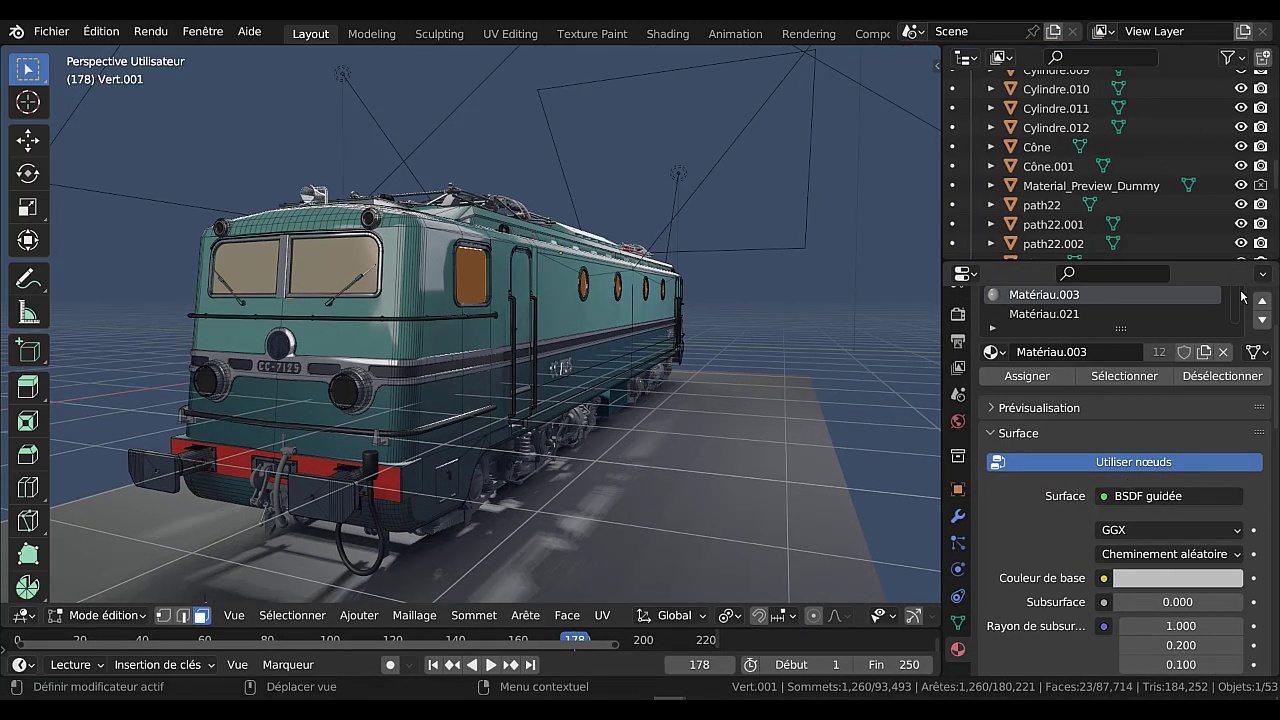
Step: Add a material slot to the body, create a new material in it, and assign it to the selected window and porthole faces
{"action": "scroll", "coordinate": [1243, 308], "scroll_direction": "up", "scroll_amount": 4}
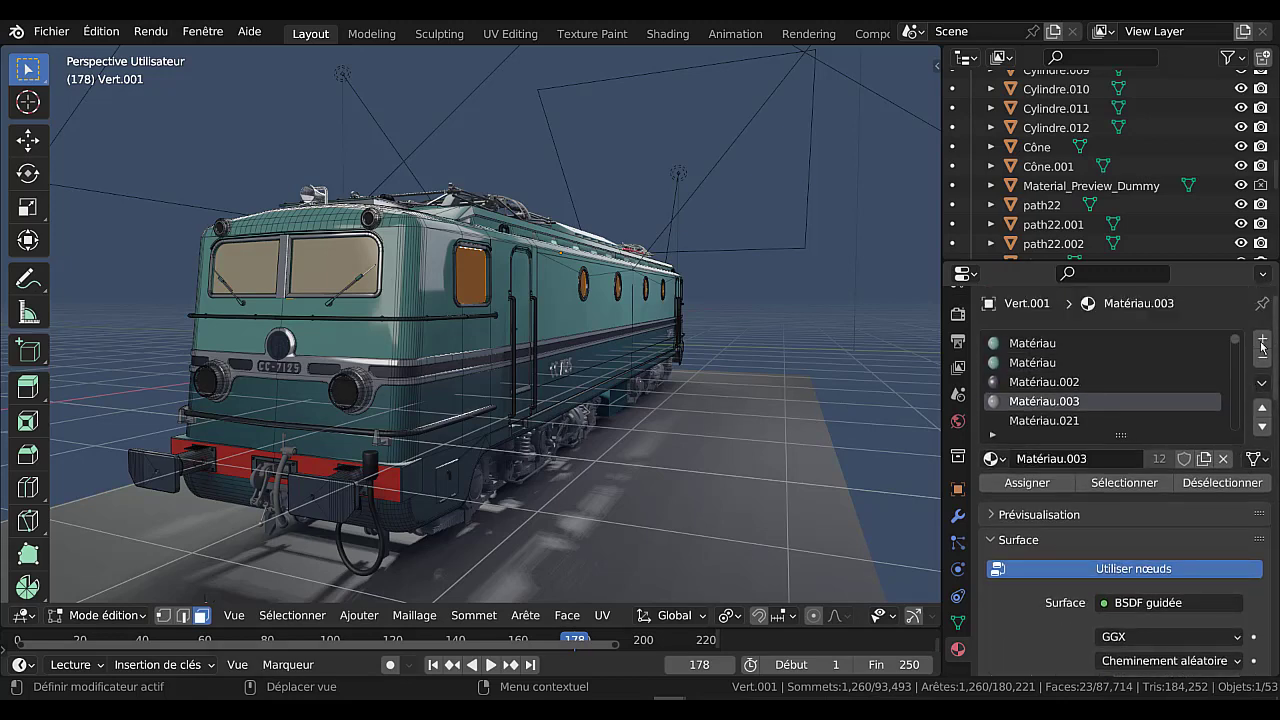
{"action": "left_click", "coordinate": [1264, 339]}
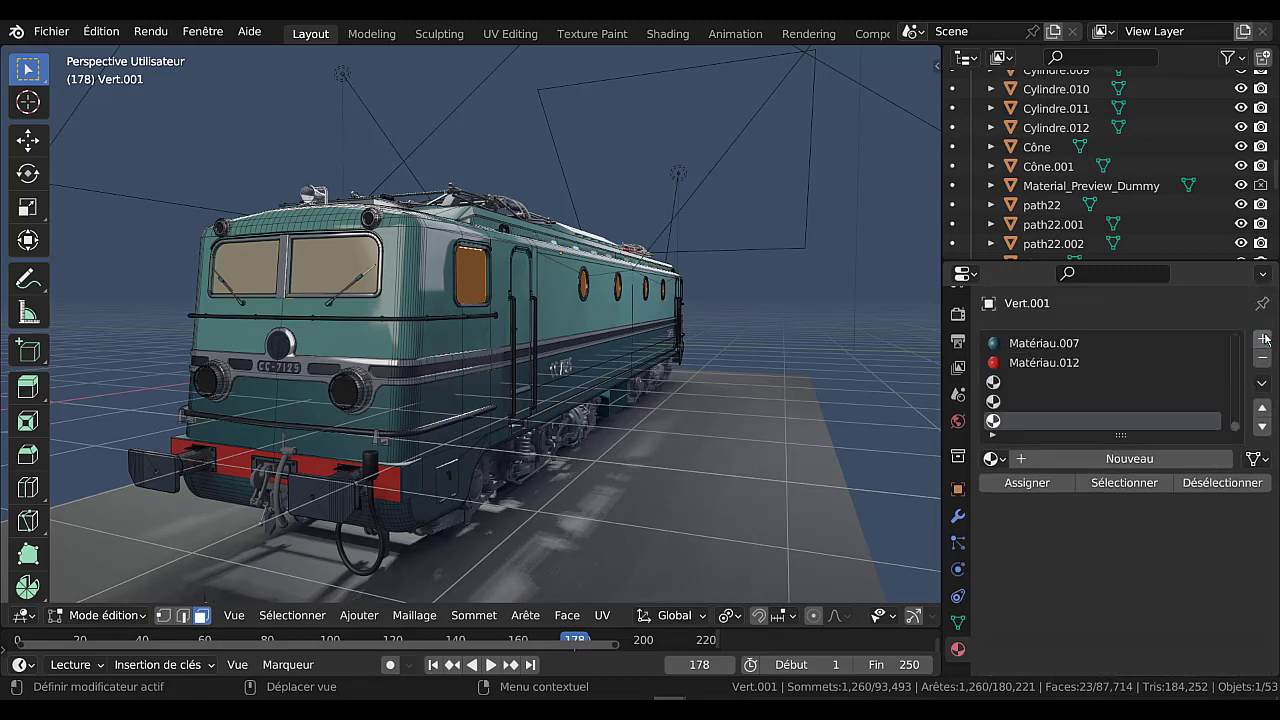
{"action": "left_click", "coordinate": [1128, 460]}
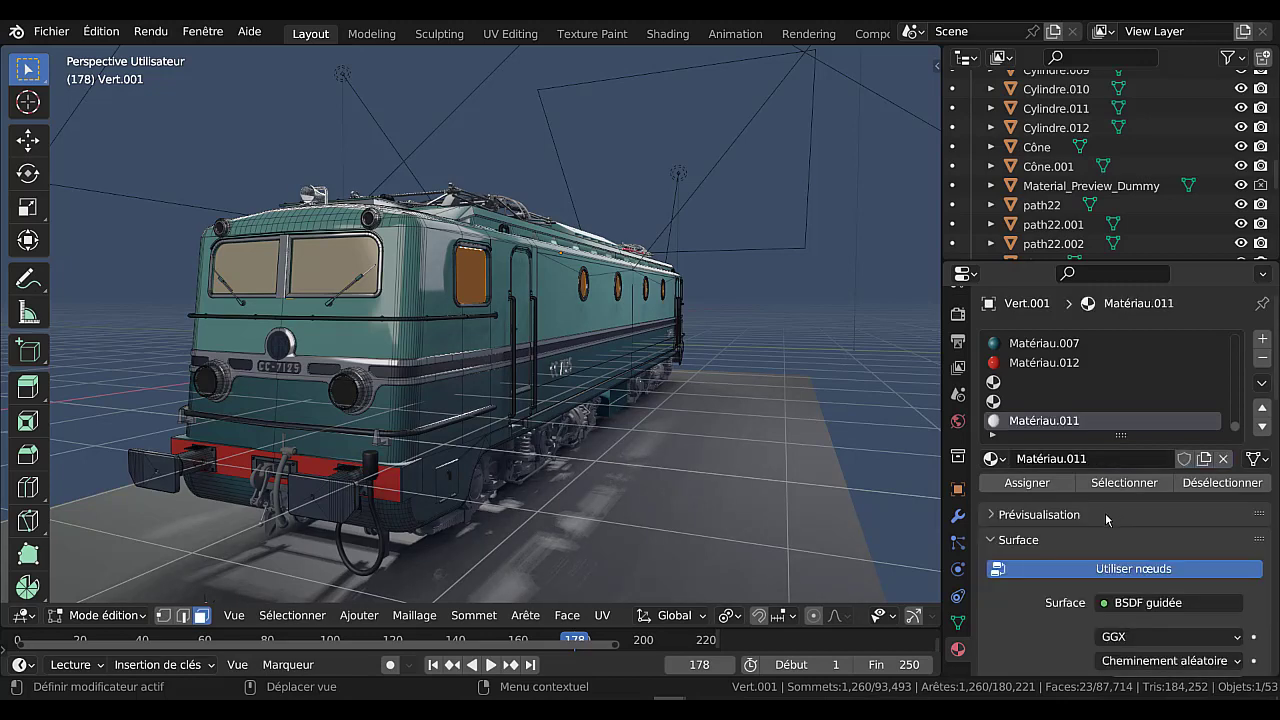
{"action": "scroll", "coordinate": [1107, 518], "scroll_direction": "down", "scroll_amount": 2}
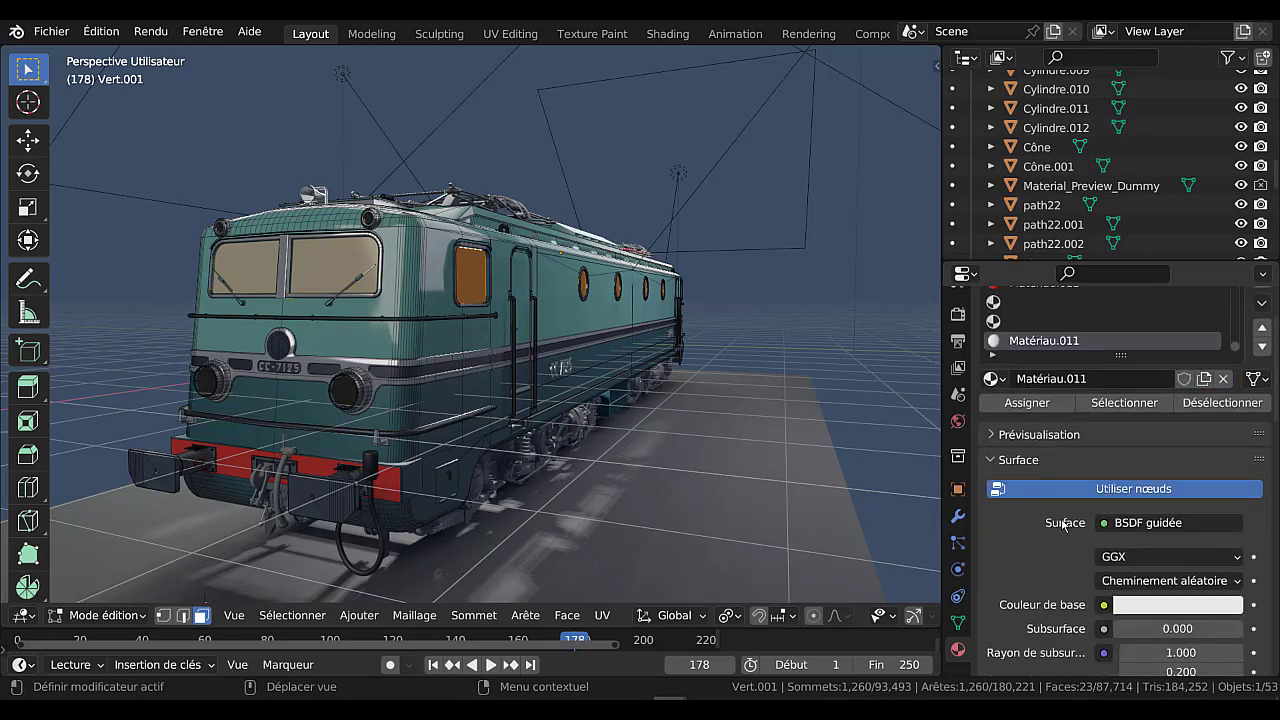
{"action": "left_click", "coordinate": [1028, 403]}
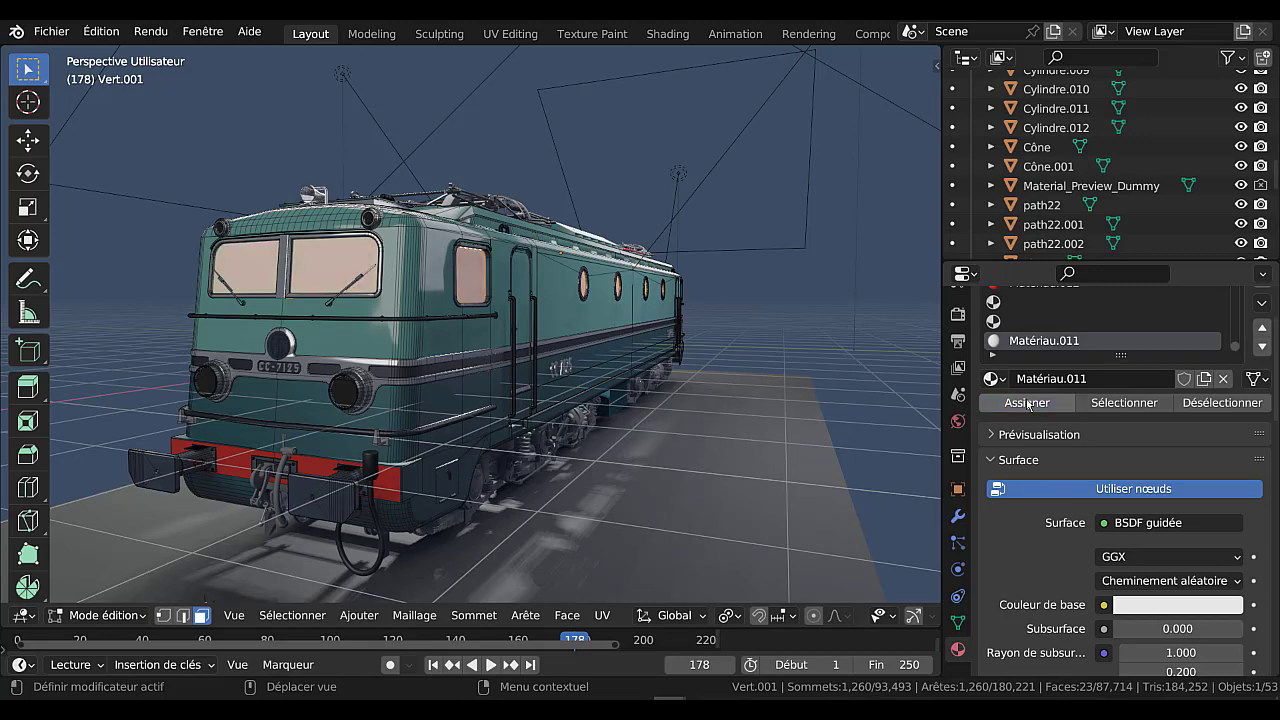
Step: Set the new window material's Alpha to 0.000
{"action": "scroll", "coordinate": [1107, 598], "scroll_direction": "down", "scroll_amount": 4}
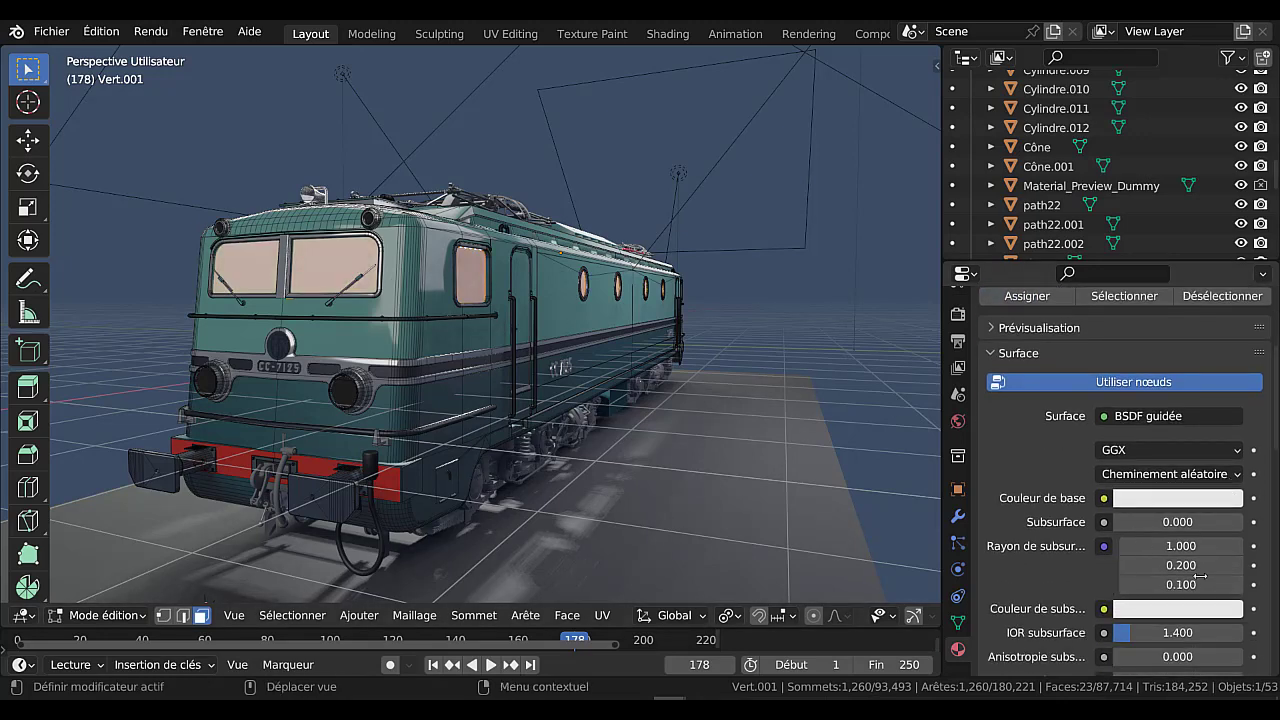
{"action": "scroll", "coordinate": [1197, 573], "scroll_direction": "down", "scroll_amount": 8}
{"action": "scroll", "coordinate": [1198, 590], "scroll_direction": "down", "scroll_amount": 3}
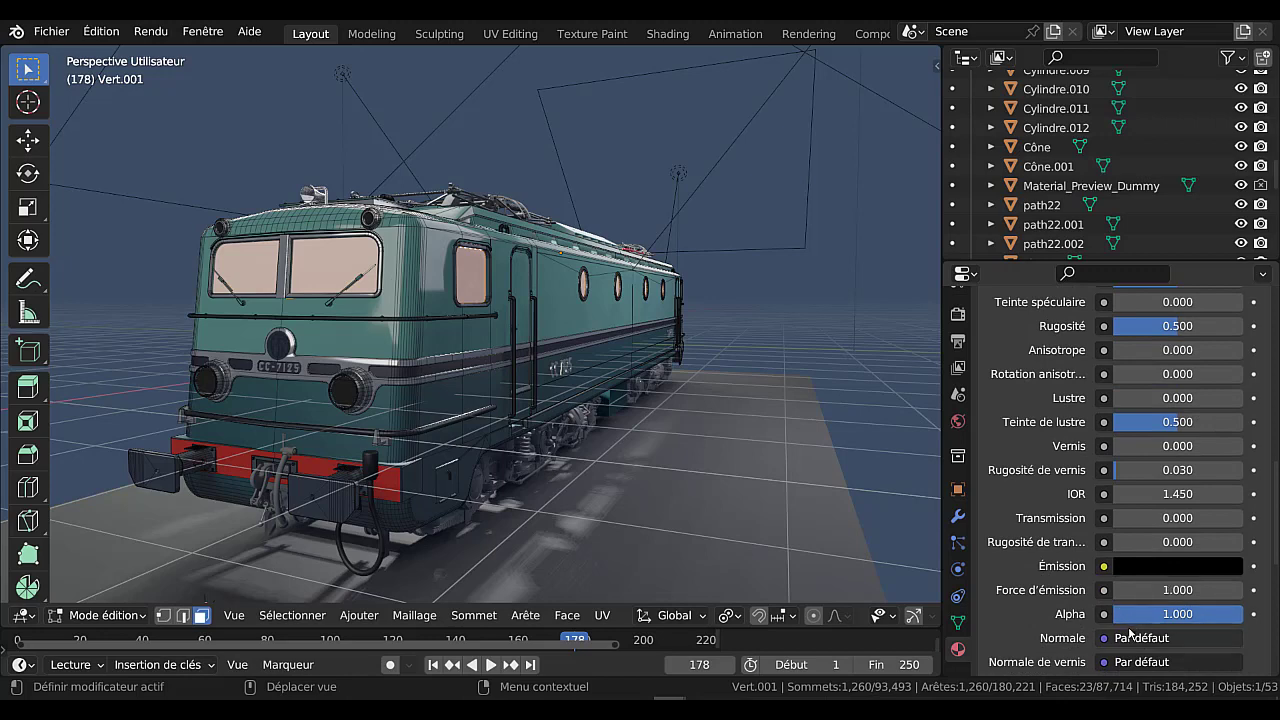
{"action": "left_click_drag", "start_coordinate": [1178, 613], "coordinate": [1112, 613]}
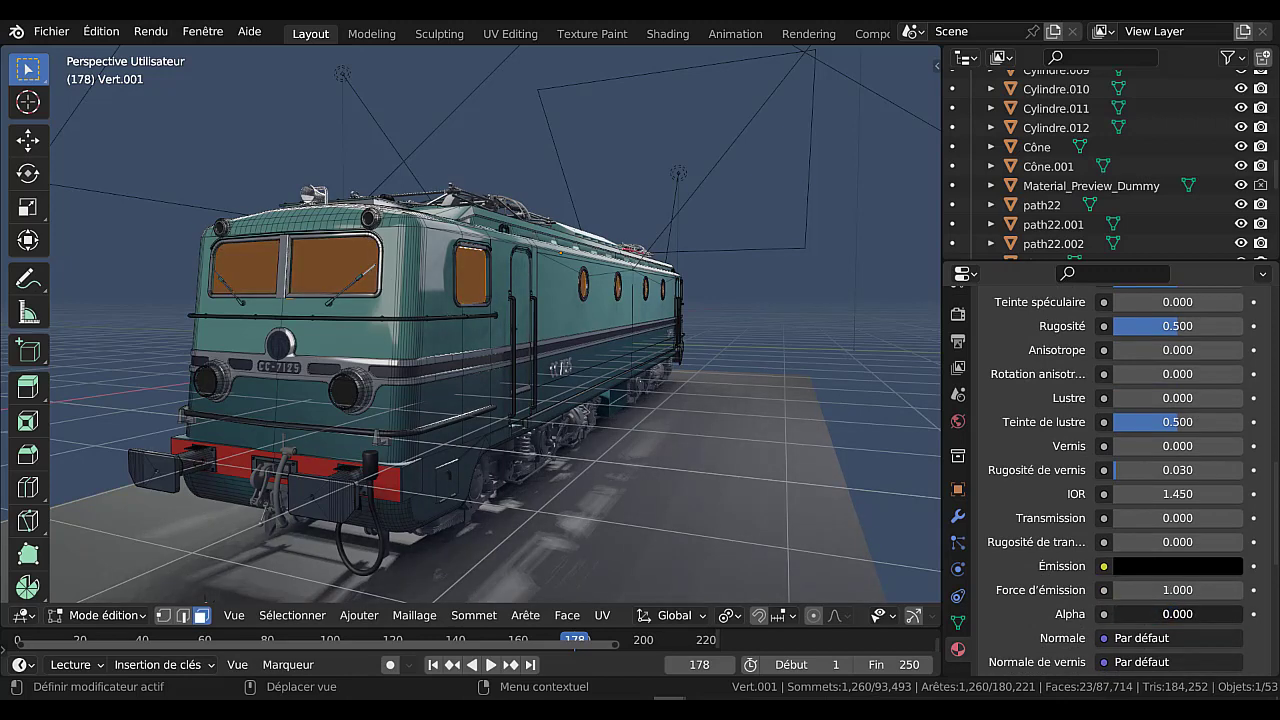
Step: Set the scene's render engine to Cycles
{"action": "scroll", "coordinate": [958, 340], "scroll_direction": "up", "scroll_amount": 1}
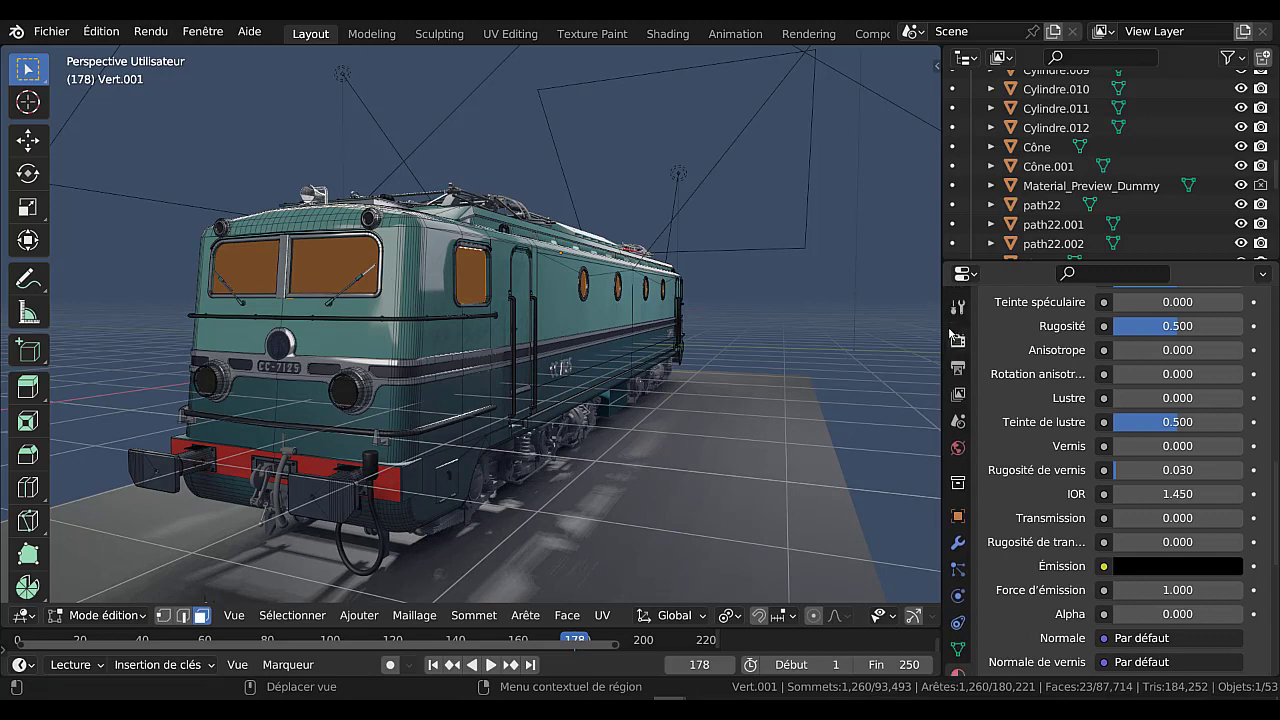
{"action": "left_click", "coordinate": [958, 340]}
{"action": "scroll", "coordinate": [1022, 338], "scroll_direction": "up", "scroll_amount": 8}
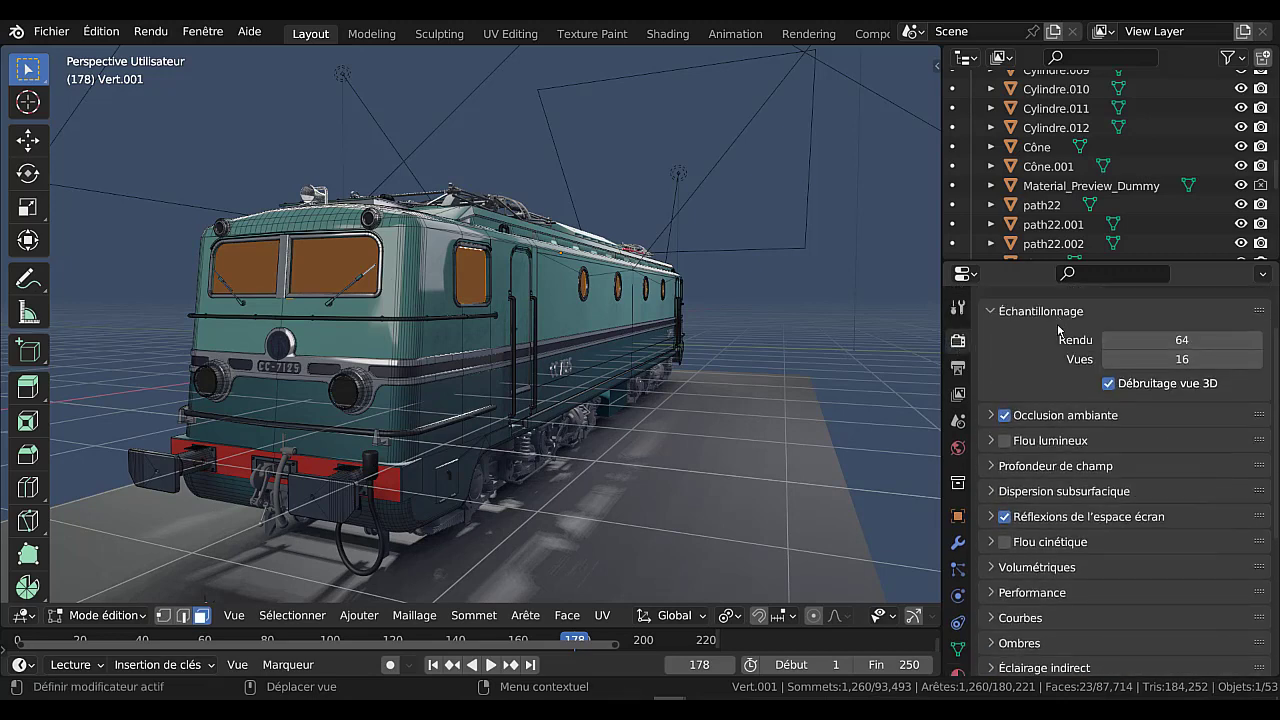
{"action": "left_click", "coordinate": [1150, 340]}
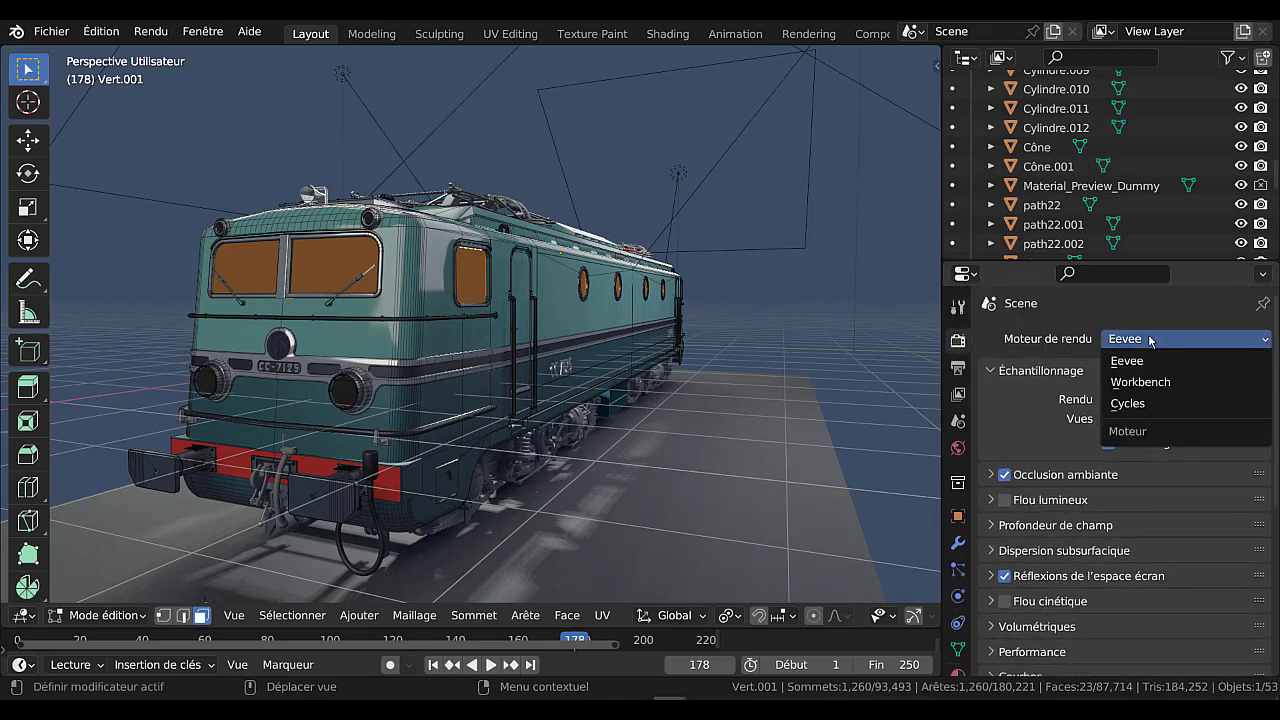
{"action": "left_click", "coordinate": [1158, 403]}
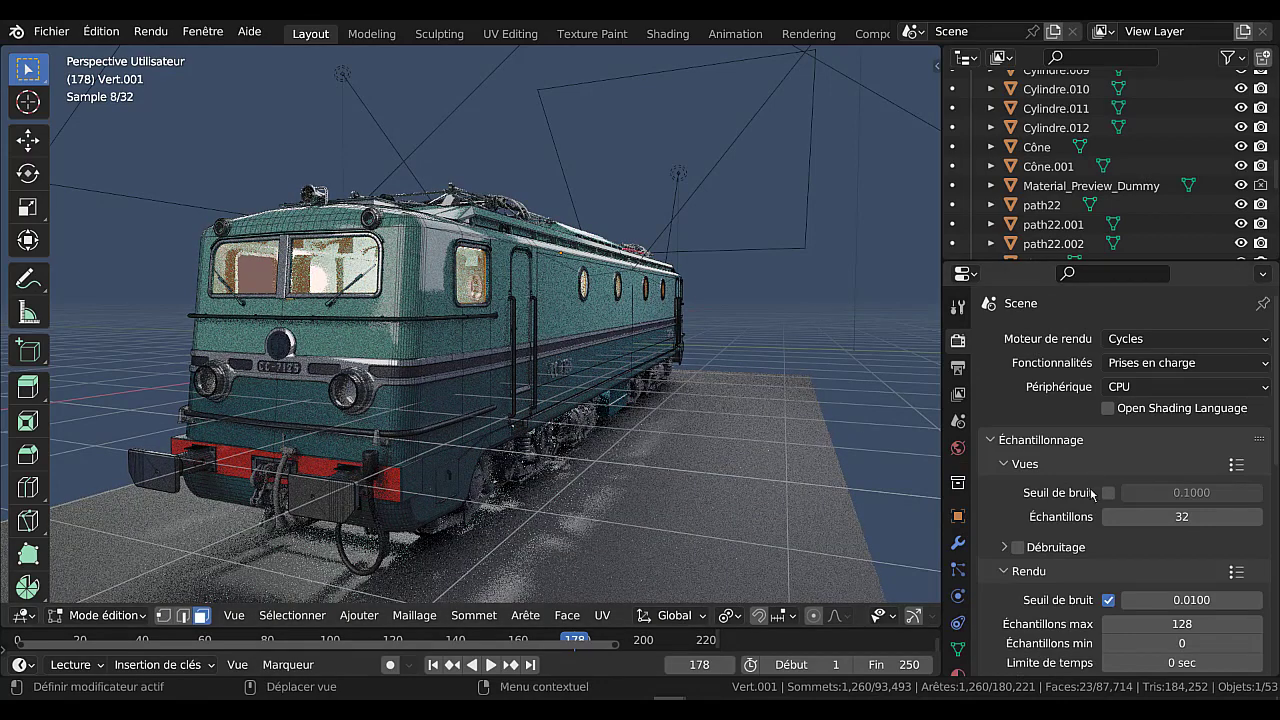
Step: Switch the render engine back to Eevee and return it to Cycles to compare how the windows render
{"action": "left_click", "coordinate": [1142, 341]}
{"action": "left_click", "coordinate": [1140, 362]}
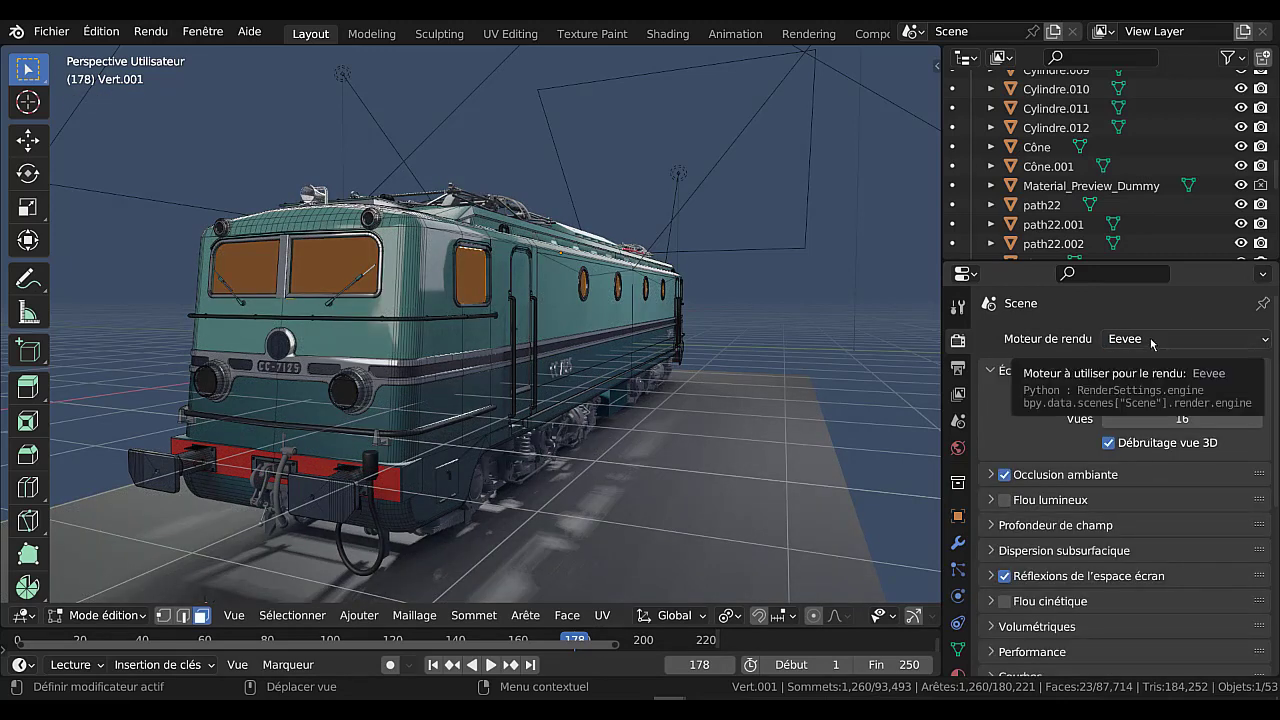
{"action": "left_click", "coordinate": [1152, 344]}
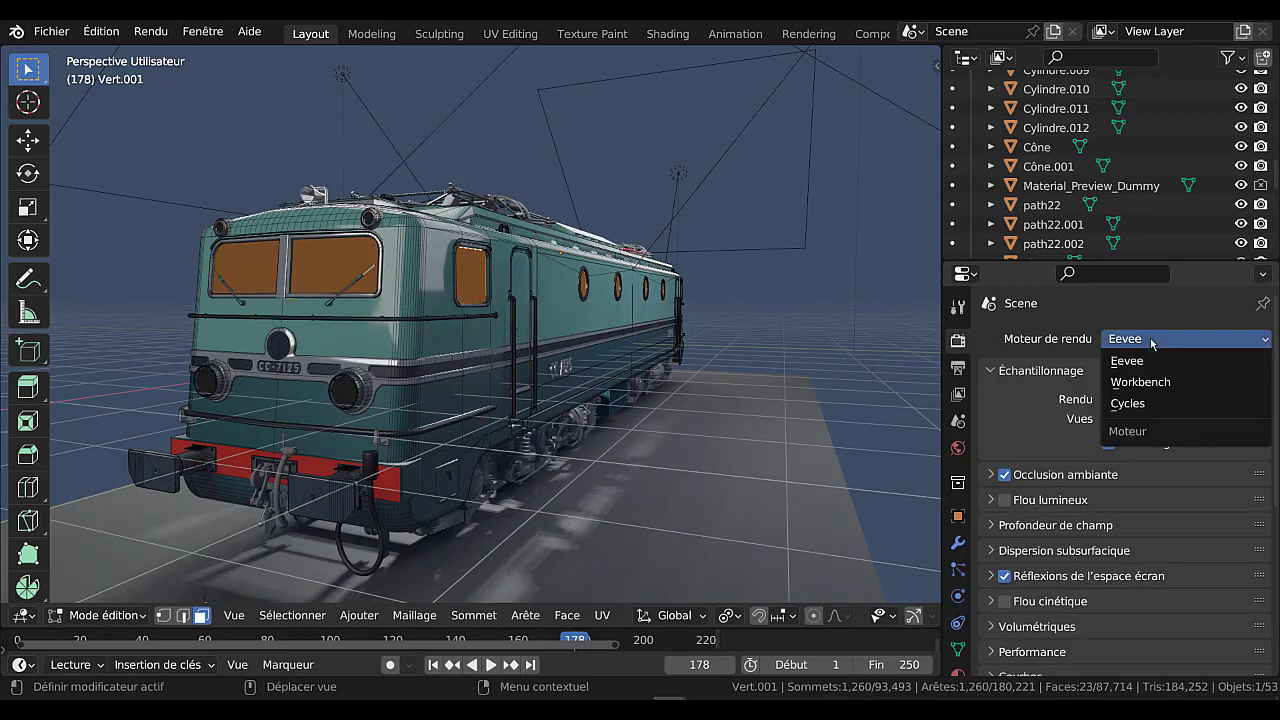
{"action": "left_click", "coordinate": [1136, 408]}
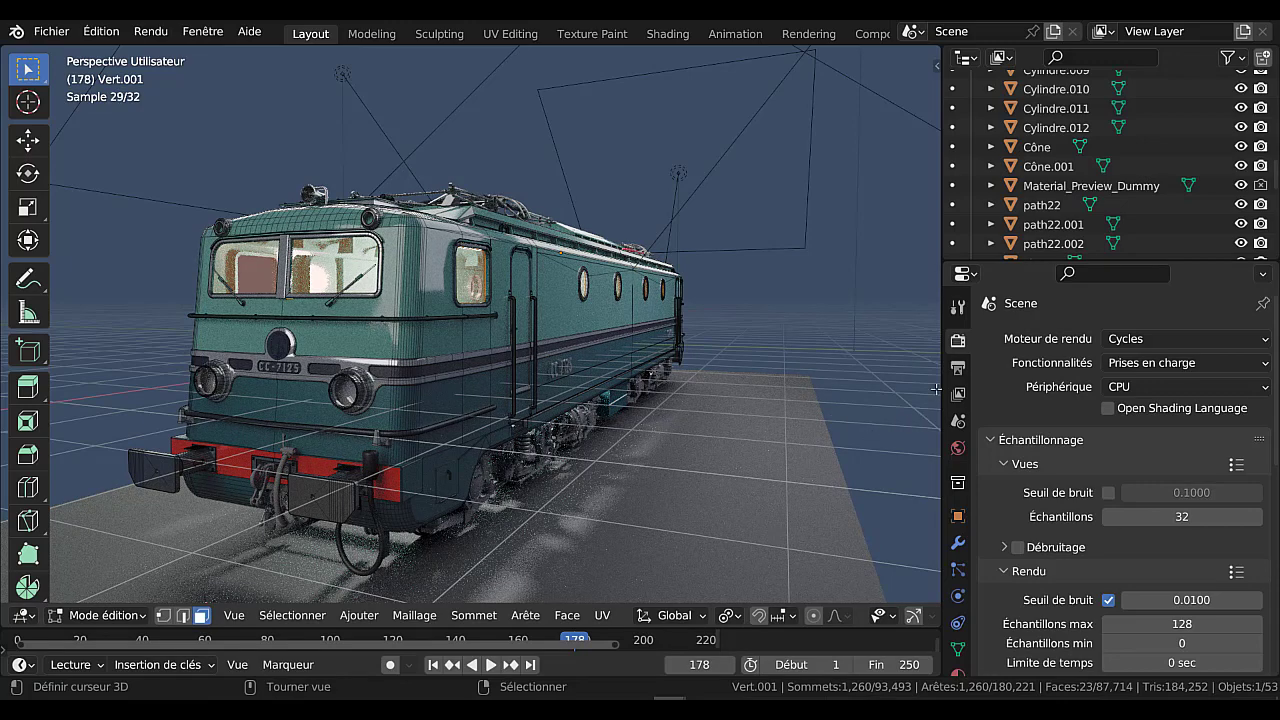
Step: Widen the properties area and set the Cycles rendering device to GPU compute (Calculs GPU)
{"action": "left_click_drag", "start_coordinate": [940, 383], "coordinate": [869, 390]}
{"action": "left_click", "coordinate": [1130, 387]}
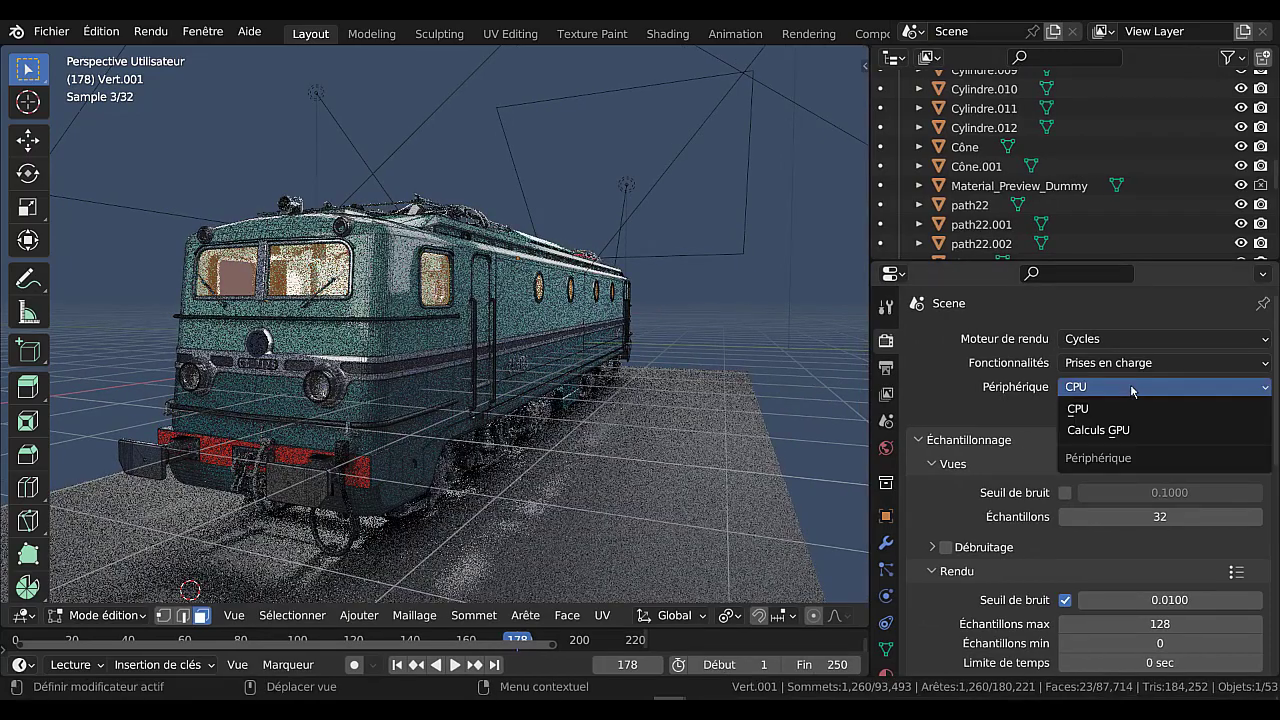
{"action": "left_click", "coordinate": [885, 307]}
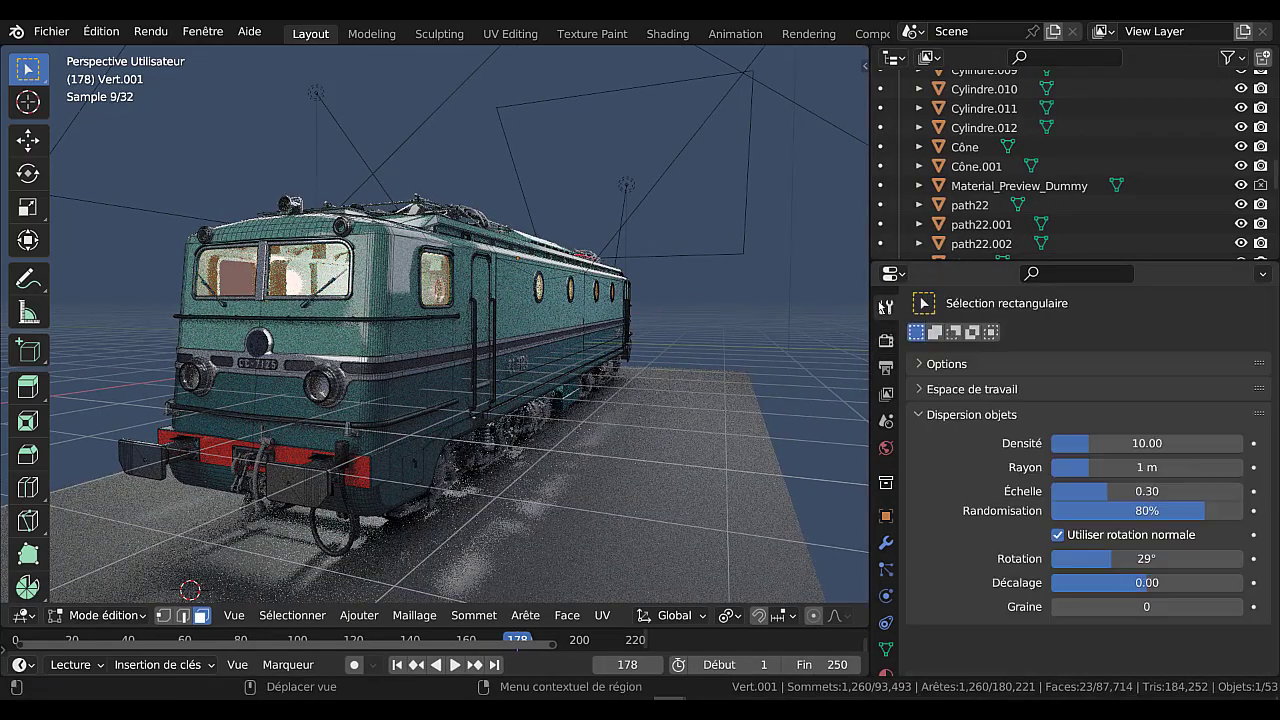
{"action": "left_click", "coordinate": [885, 341]}
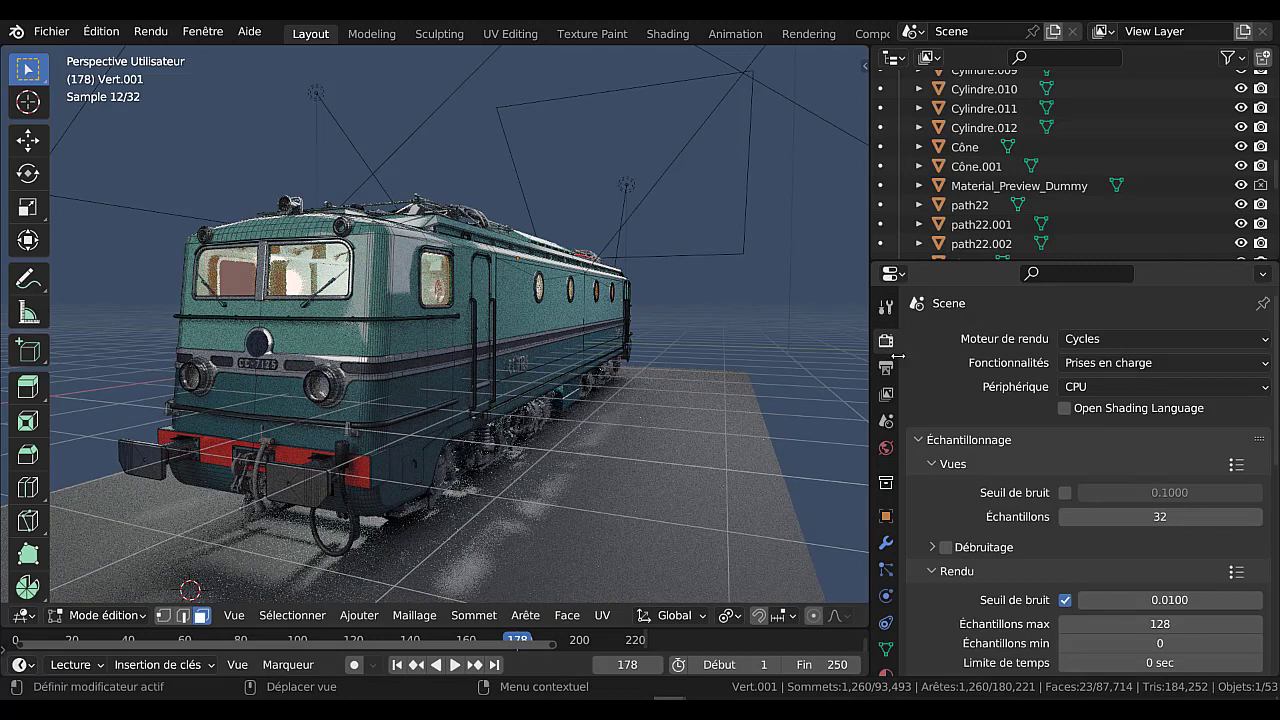
{"action": "left_click", "coordinate": [1133, 388]}
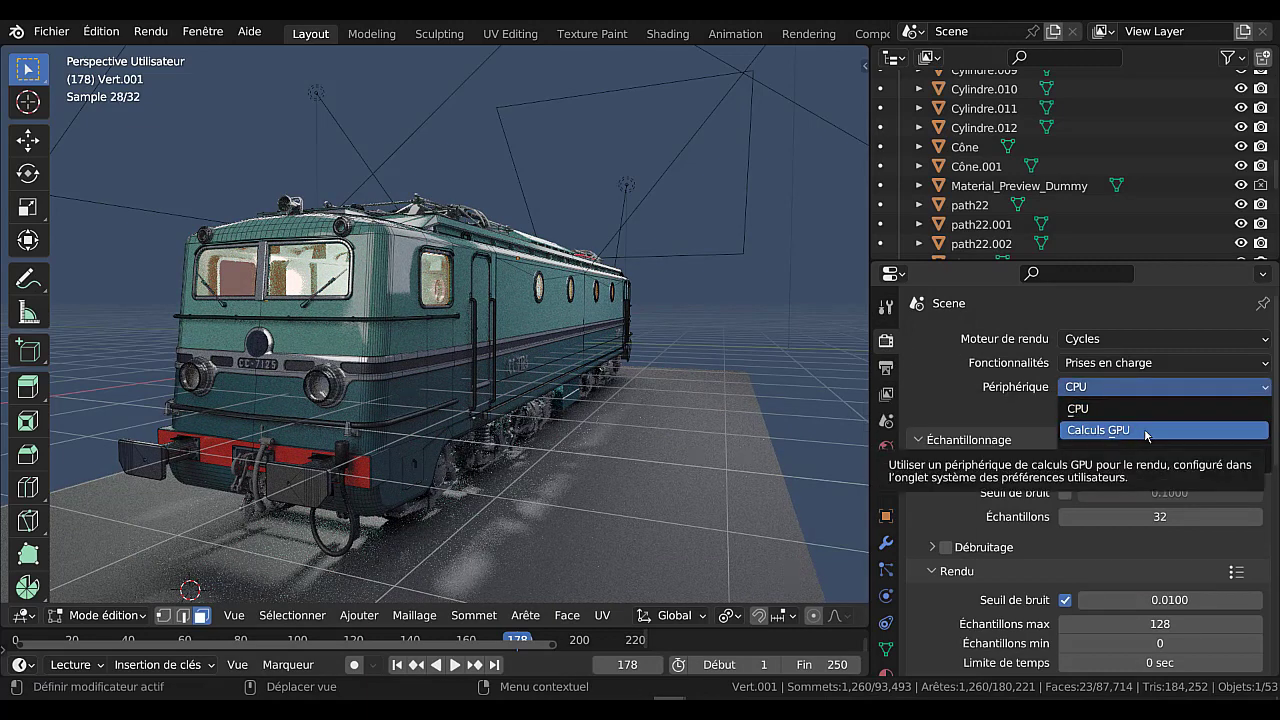
{"action": "left_click", "coordinate": [1146, 430]}
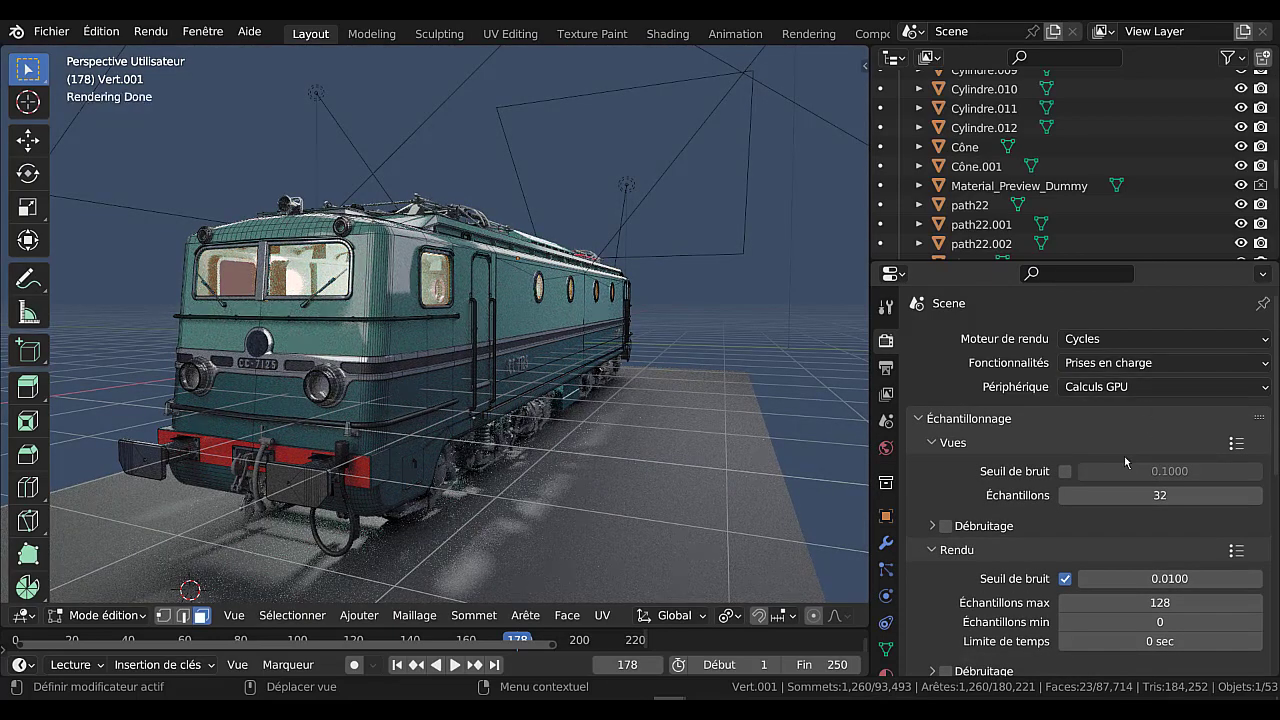
Step: Enable denoising (Débruitage) for the final render sampling
{"action": "scroll", "coordinate": [1125, 461], "scroll_direction": "down", "scroll_amount": 5}
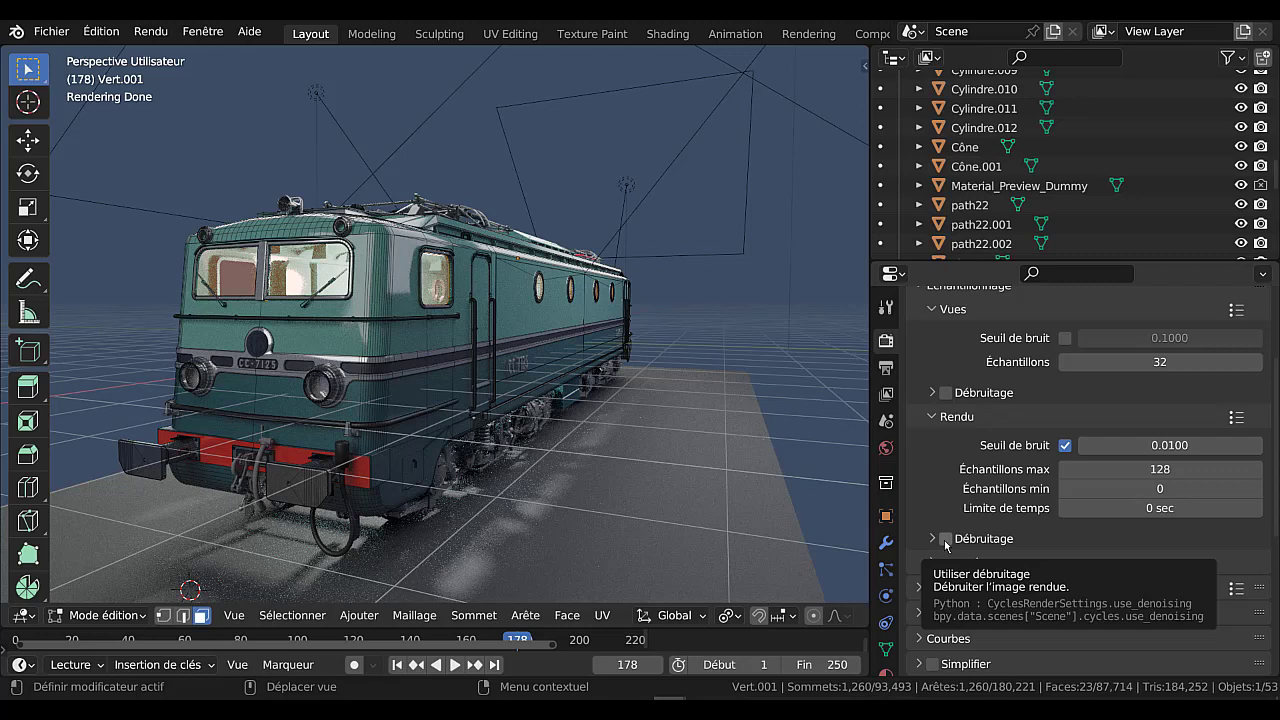
{"action": "left_click", "coordinate": [946, 540]}
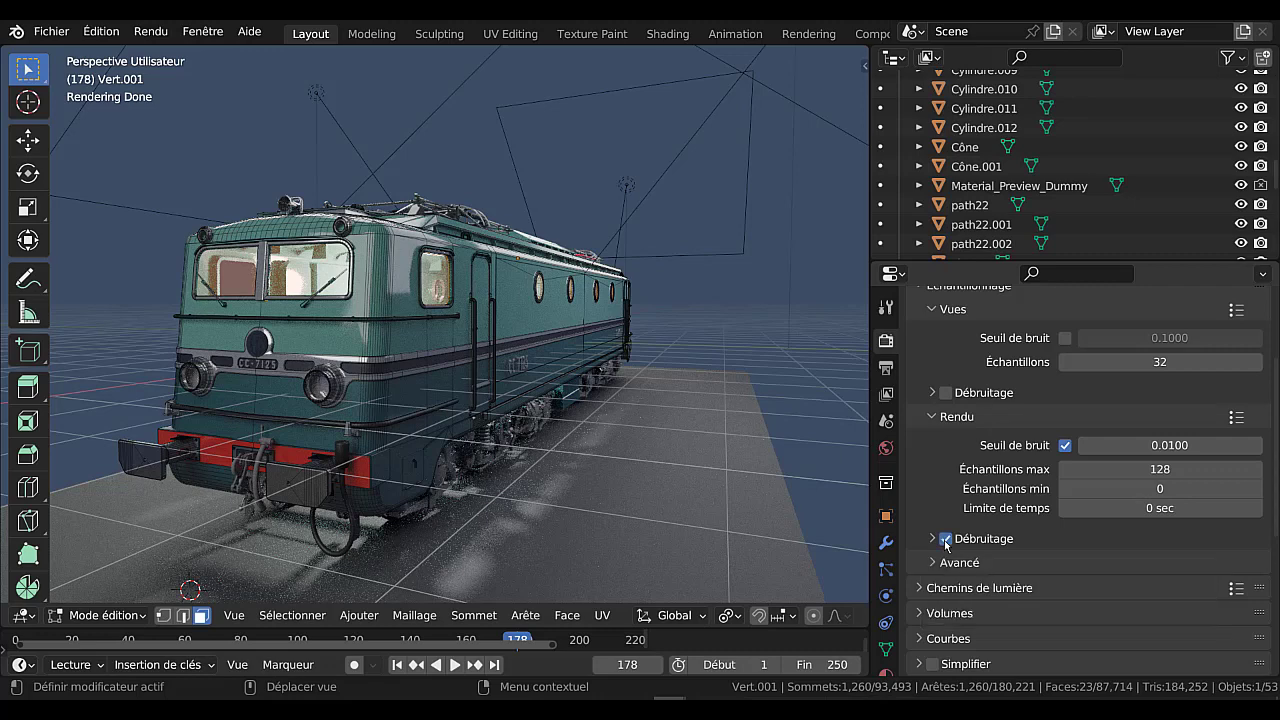
{"action": "left_click", "coordinate": [933, 418]}
{"action": "left_click", "coordinate": [945, 418]}
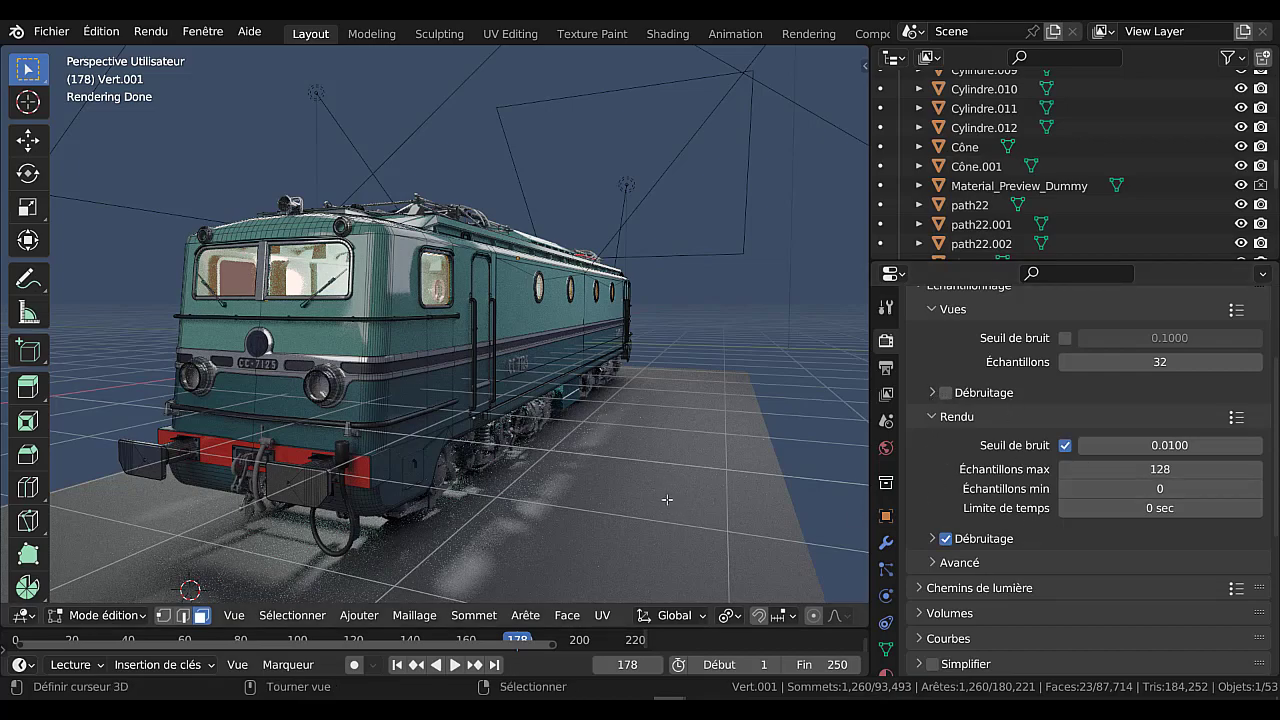
Step: Try viewport denoising while viewing the locomotive from different angles, and turn it off again
{"action": "middle_click_drag", "start_coordinate": [641, 488], "coordinate": [500, 443]}
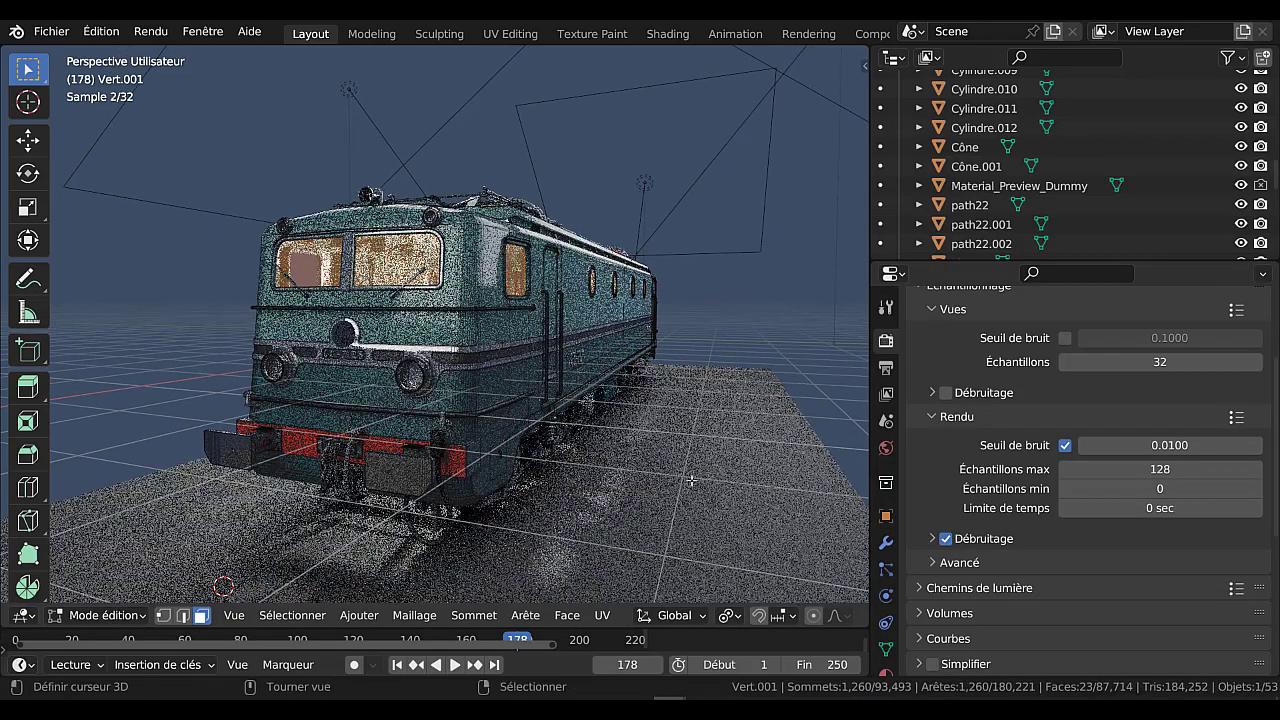
{"action": "middle_click_drag", "start_coordinate": [600, 463], "coordinate": [640, 463]}
{"action": "left_click", "coordinate": [945, 392]}
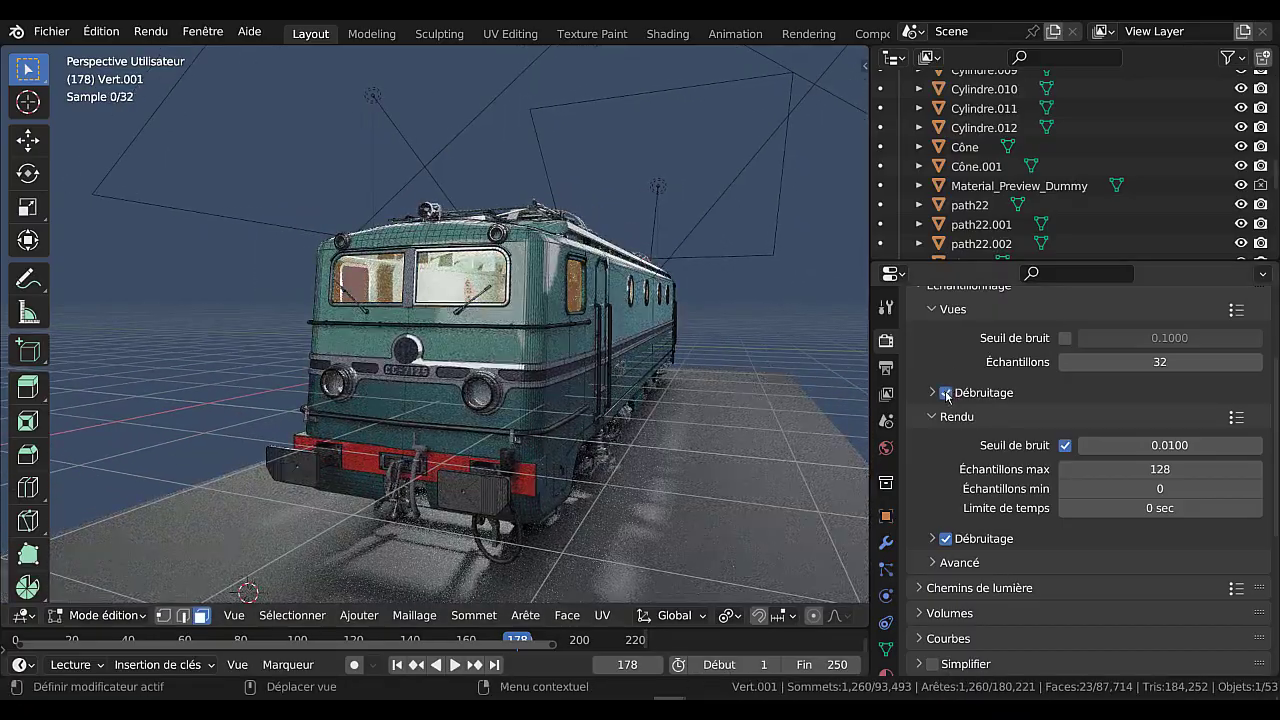
{"action": "mouse_move", "coordinate": [737, 466]}
{"action": "middle_mouse_down"}
{"action": "mouse_move", "coordinate": [695, 460]}
{"action": "mouse_move", "coordinate": [755, 459]}
{"action": "middle_mouse_up"}
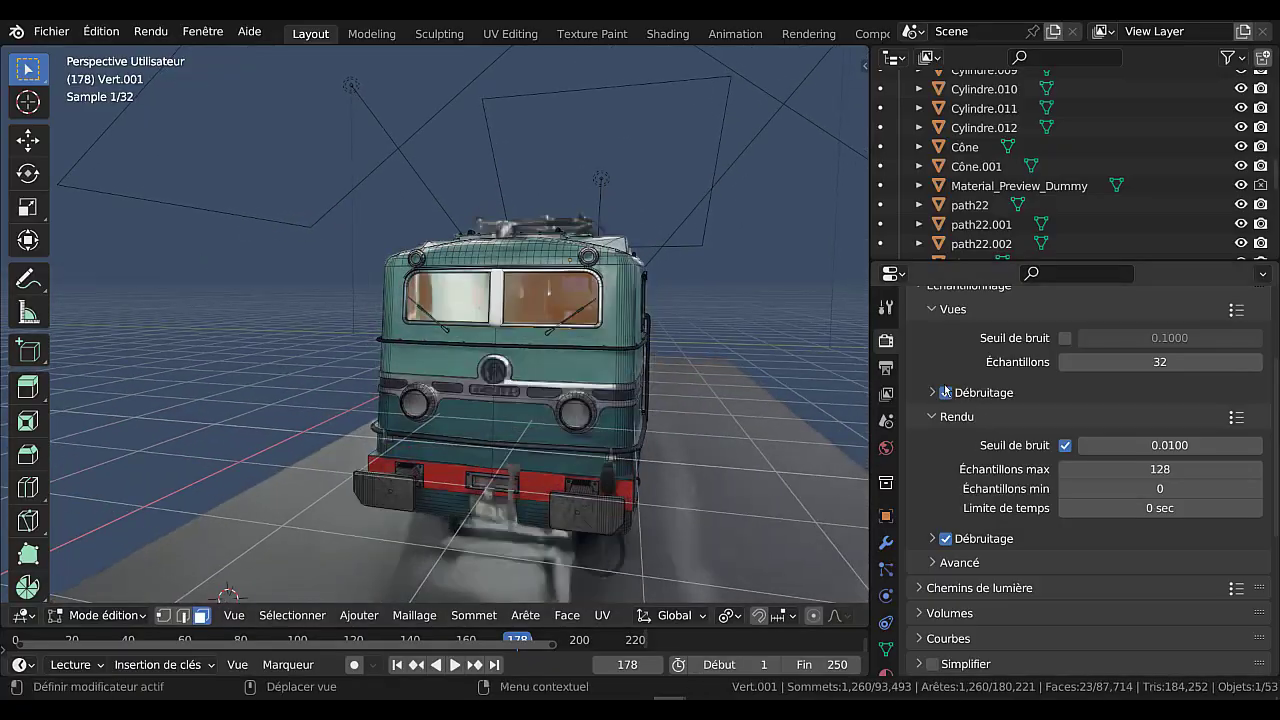
{"action": "left_click", "coordinate": [945, 392]}
{"action": "middle_click_drag", "start_coordinate": [610, 430], "coordinate": [526, 426]}
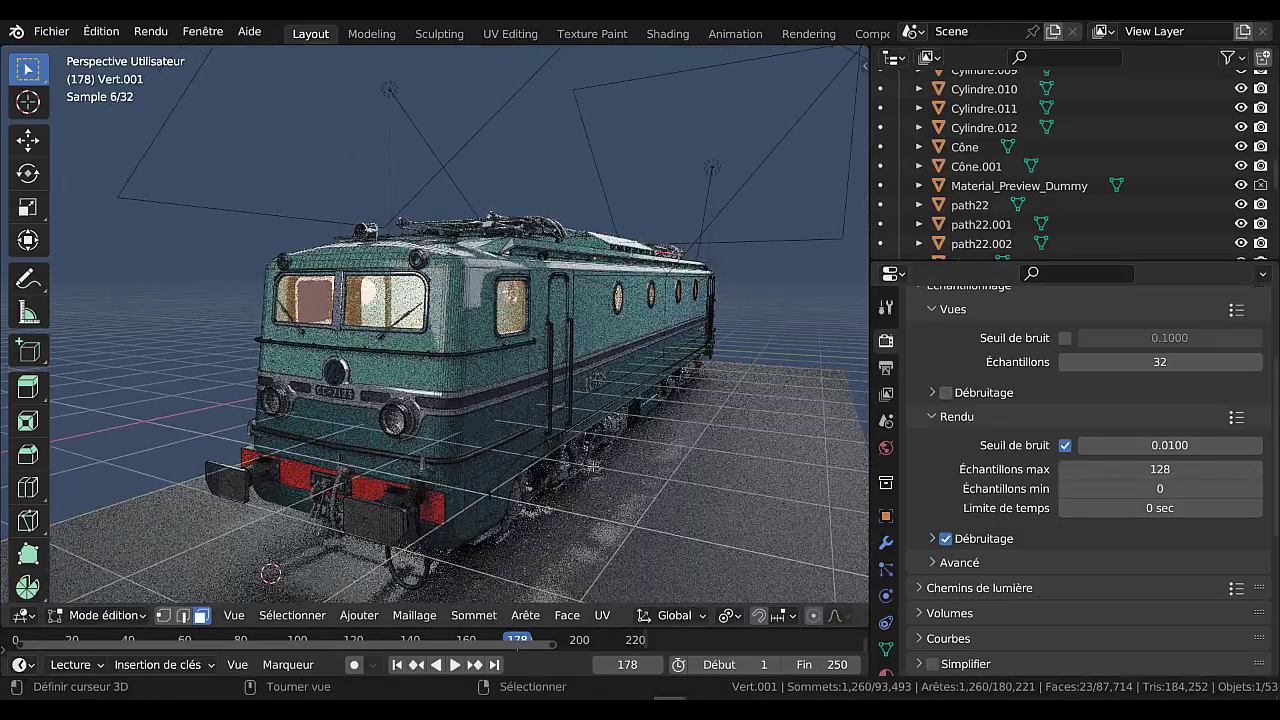
Step: Examine the transparent windshield and side window up close and look through the remaining Cycles render settings
{"action": "scroll", "coordinate": [526, 426], "scroll_direction": "up", "scroll_amount": 5}
{"action": "scroll", "coordinate": [526, 426], "scroll_direction": "down", "scroll_amount": 3}
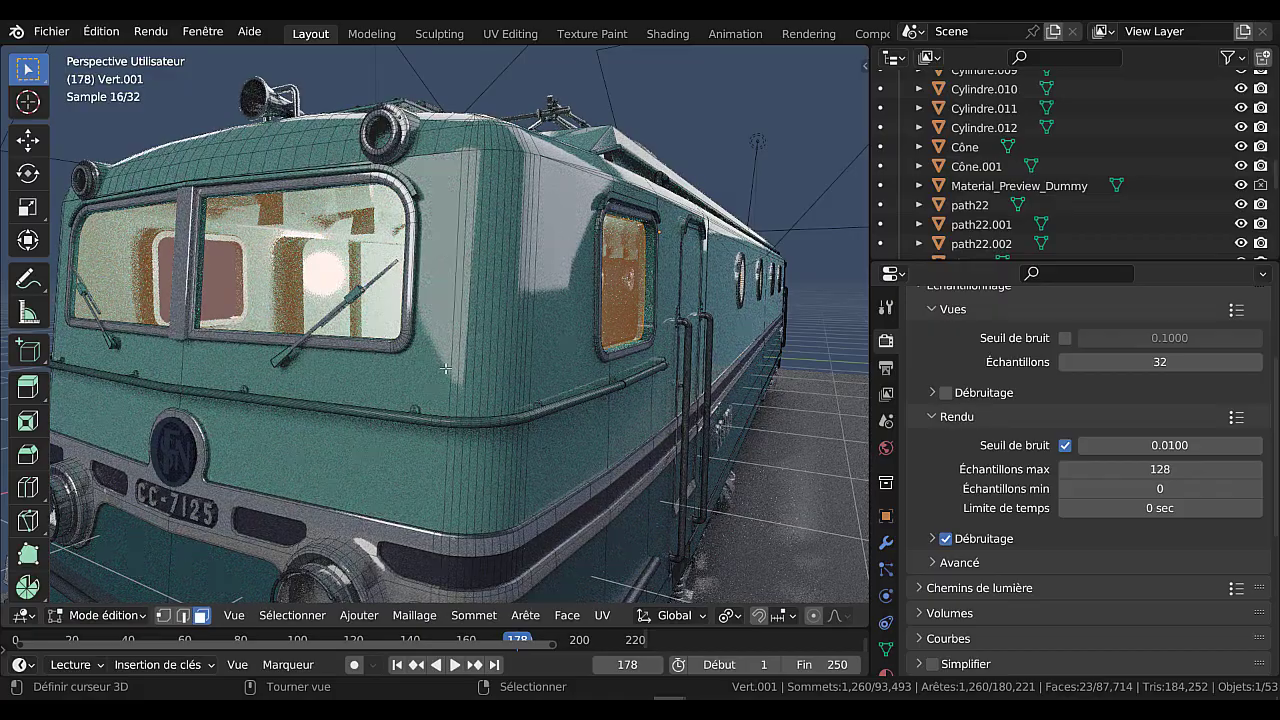
{"action": "scroll", "coordinate": [445, 250], "scroll_direction": "down", "scroll_amount": 2}
{"action": "scroll", "coordinate": [444, 367], "scroll_direction": "up", "scroll_amount": 4}
{"action": "scroll", "coordinate": [993, 588], "scroll_direction": "down", "scroll_amount": 3}
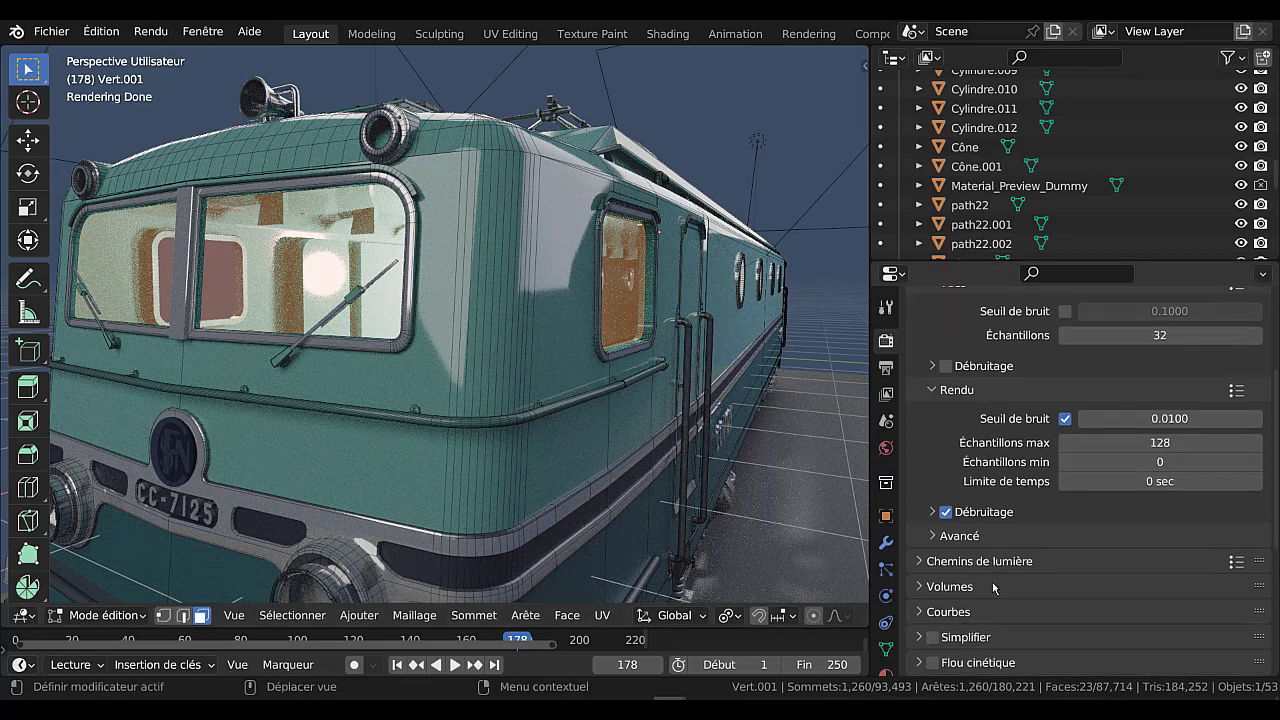
{"action": "scroll", "coordinate": [993, 588], "scroll_direction": "down", "scroll_amount": 4}
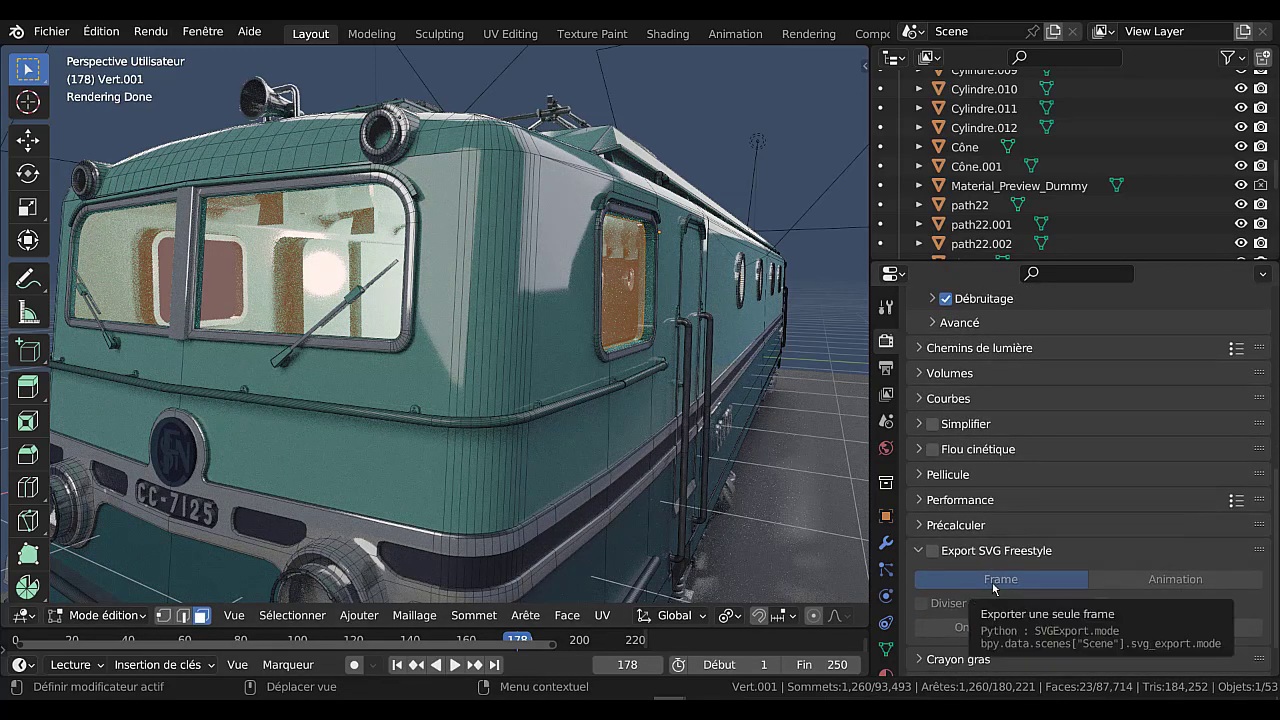
{"action": "scroll", "coordinate": [994, 555], "scroll_direction": "up", "scroll_amount": 7}
{"action": "scroll", "coordinate": [986, 467], "scroll_direction": "up", "scroll_amount": 3}
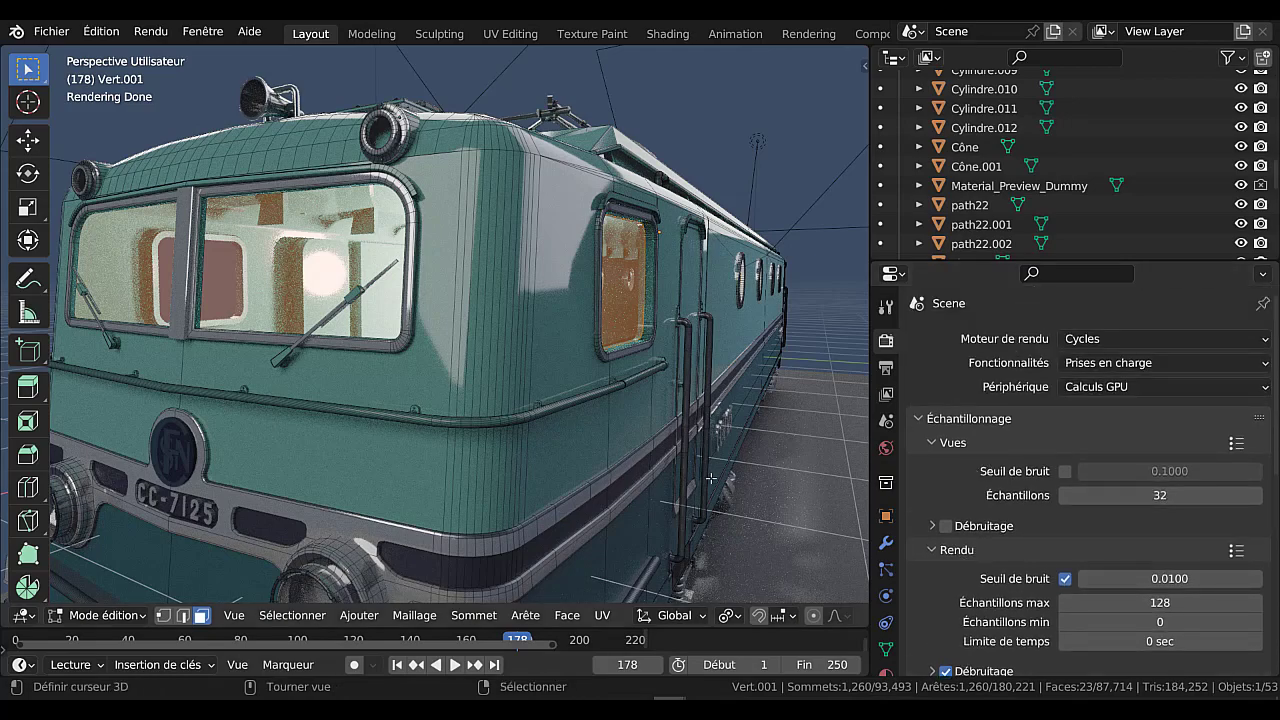
Step: Leave edit mode on the locomotive body and return to Object mode with the whole locomotive in view
{"action": "scroll", "coordinate": [735, 440], "scroll_direction": "down", "scroll_amount": 8}
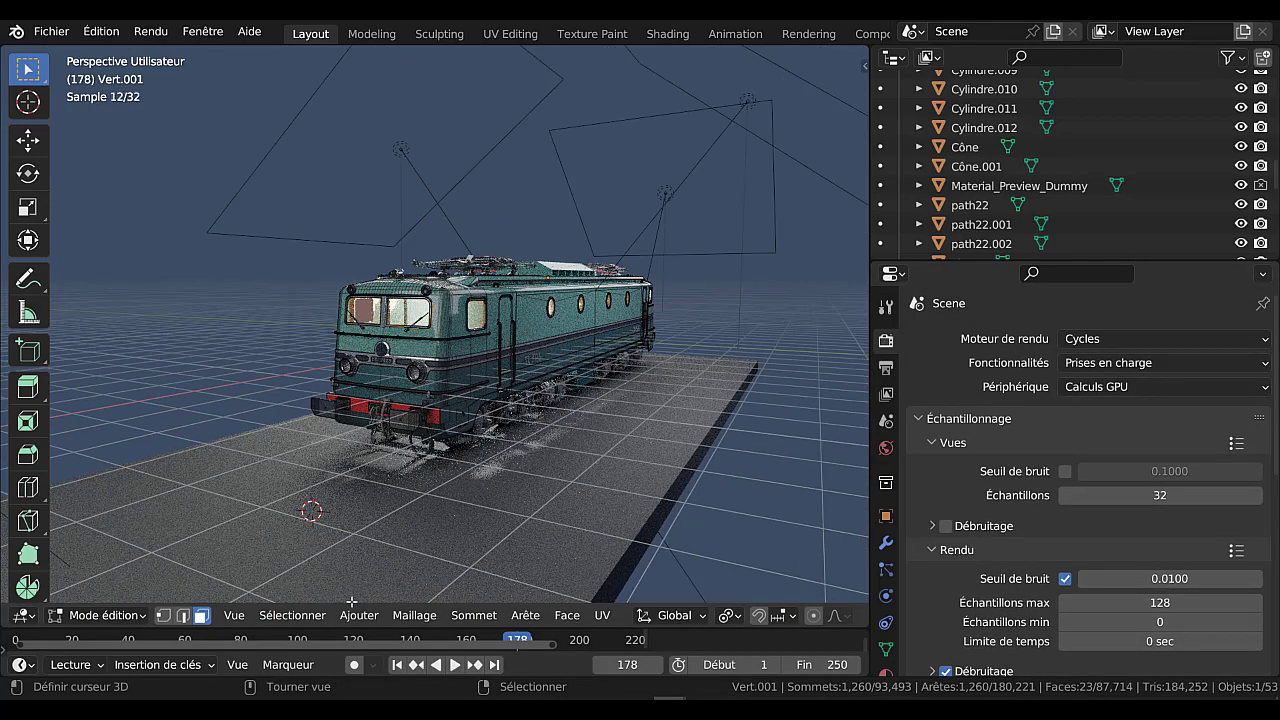
{"action": "left_click", "coordinate": [288, 616]}
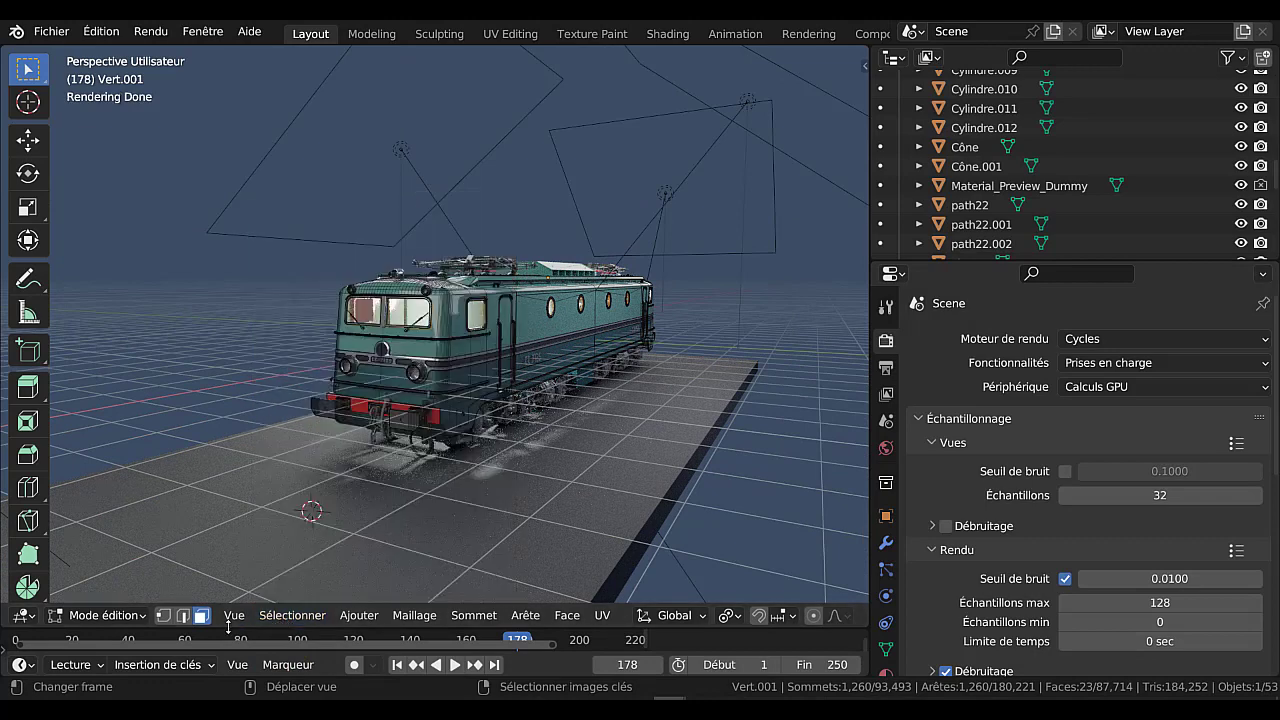
{"action": "left_click", "coordinate": [360, 616]}
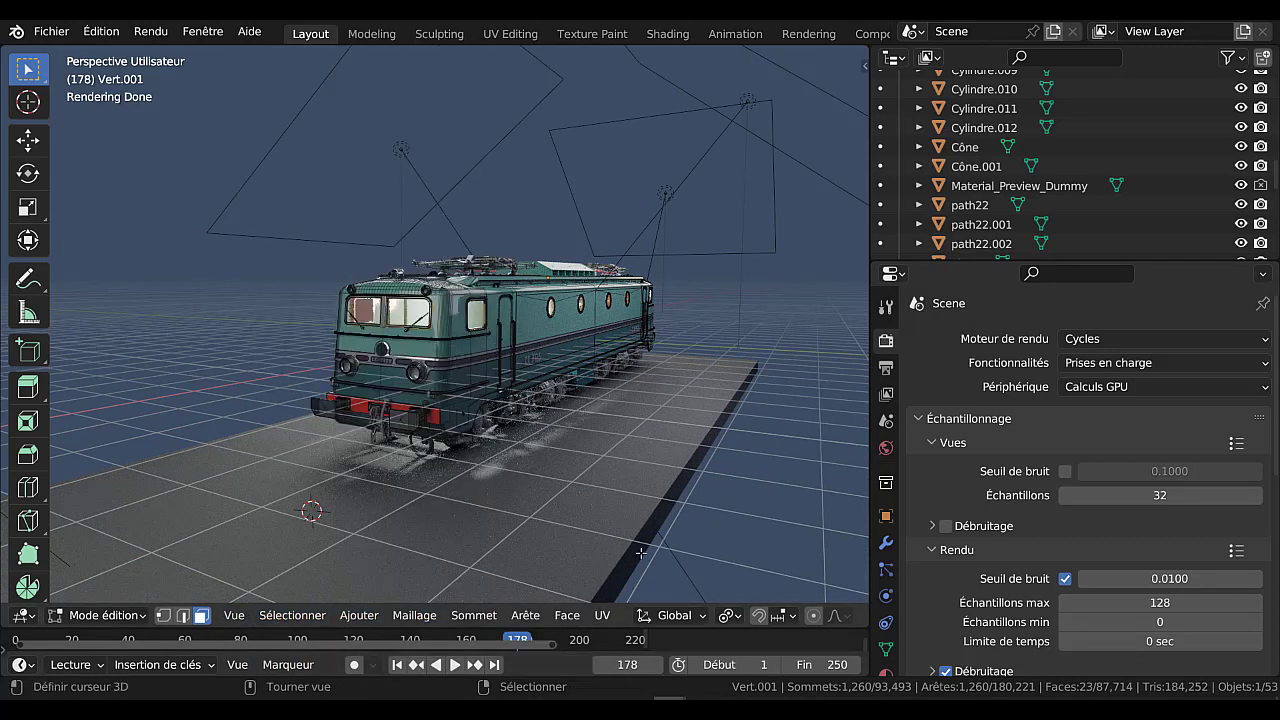
{"action": "key", "text": "Tab"}
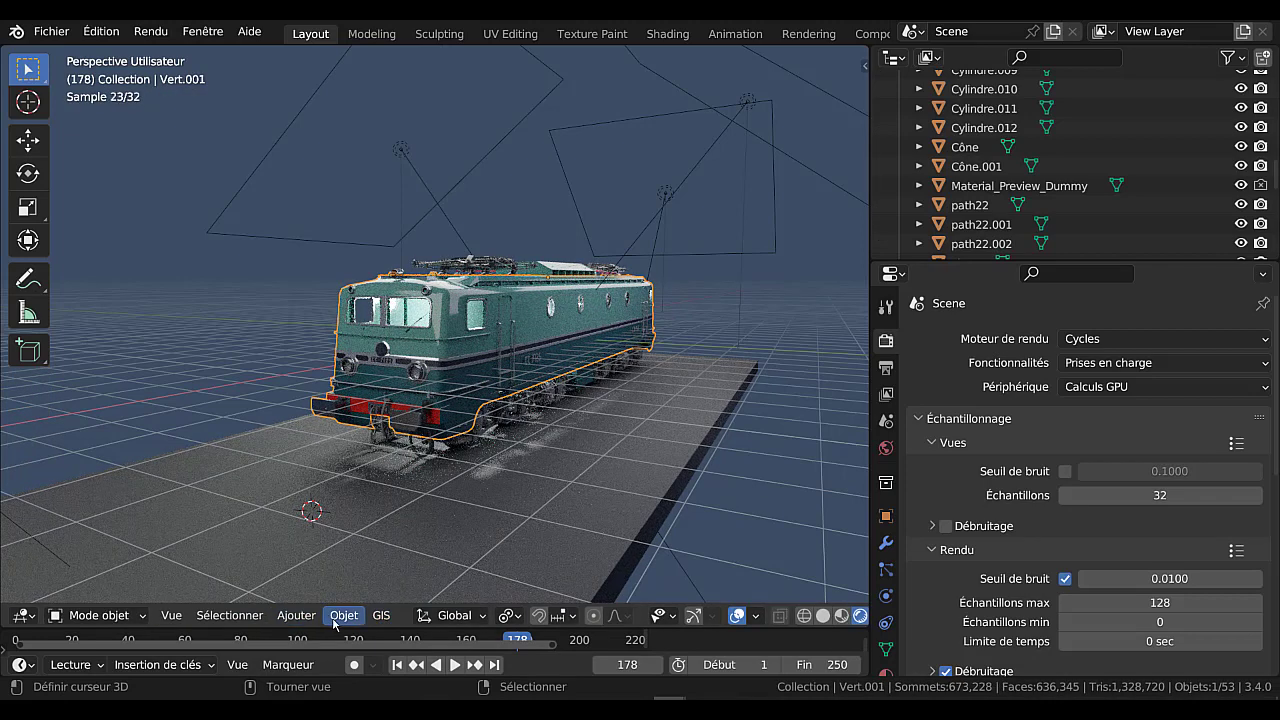
Step: Add a camera aligned with the current view of the locomotive and look through it as the active camera
{"action": "left_click", "coordinate": [337, 616]}
{"action": "mouse_move", "coordinate": [296, 622]}
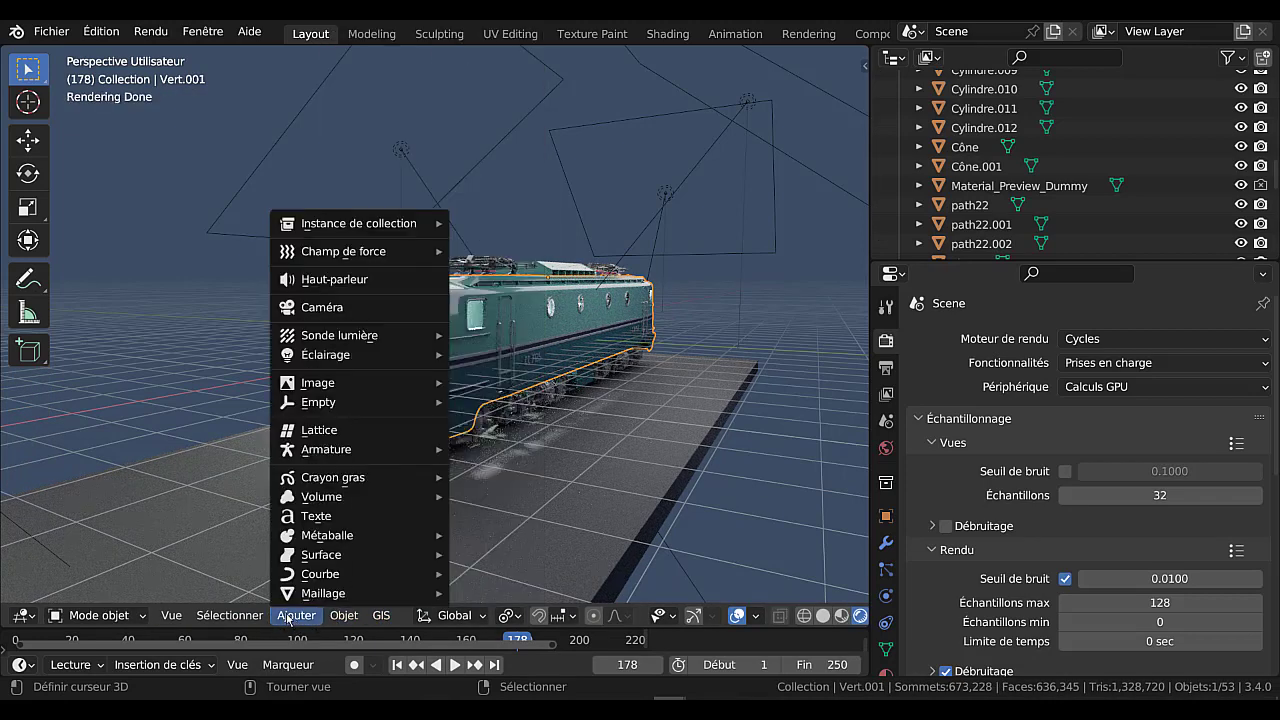
{"action": "left_click", "coordinate": [311, 307]}
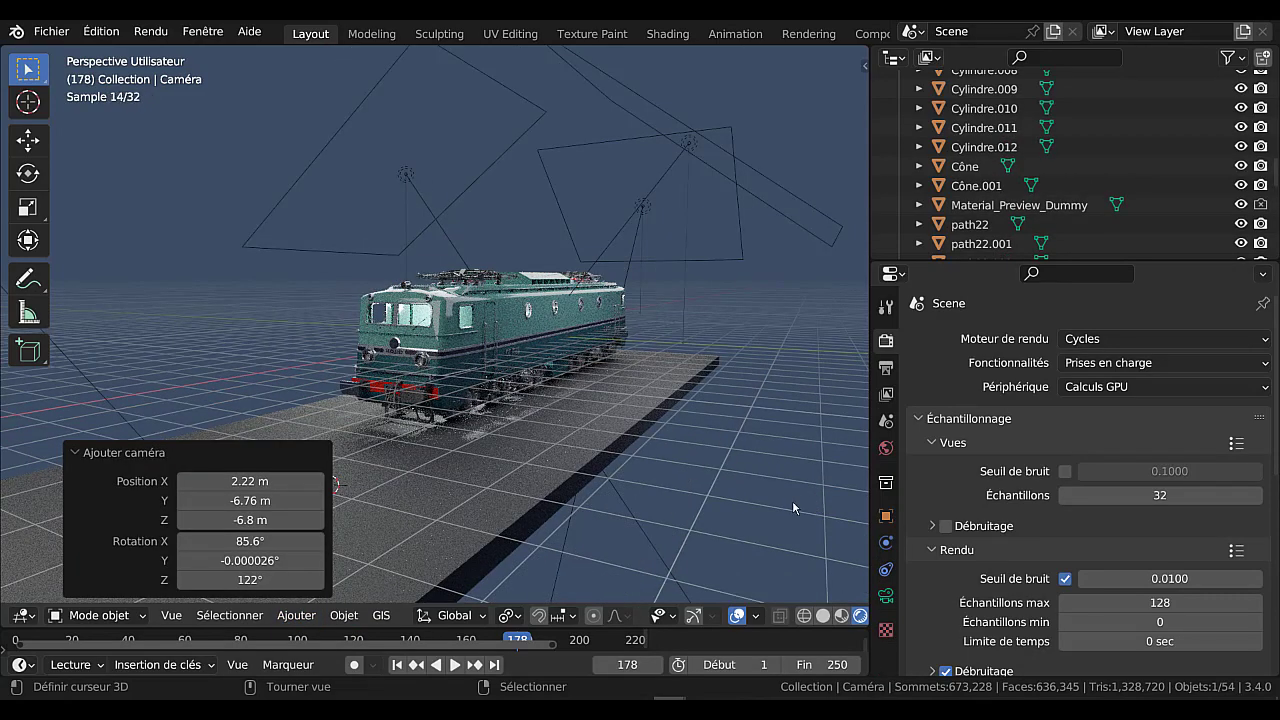
{"action": "key", "text": "ctrl+KP_0"}
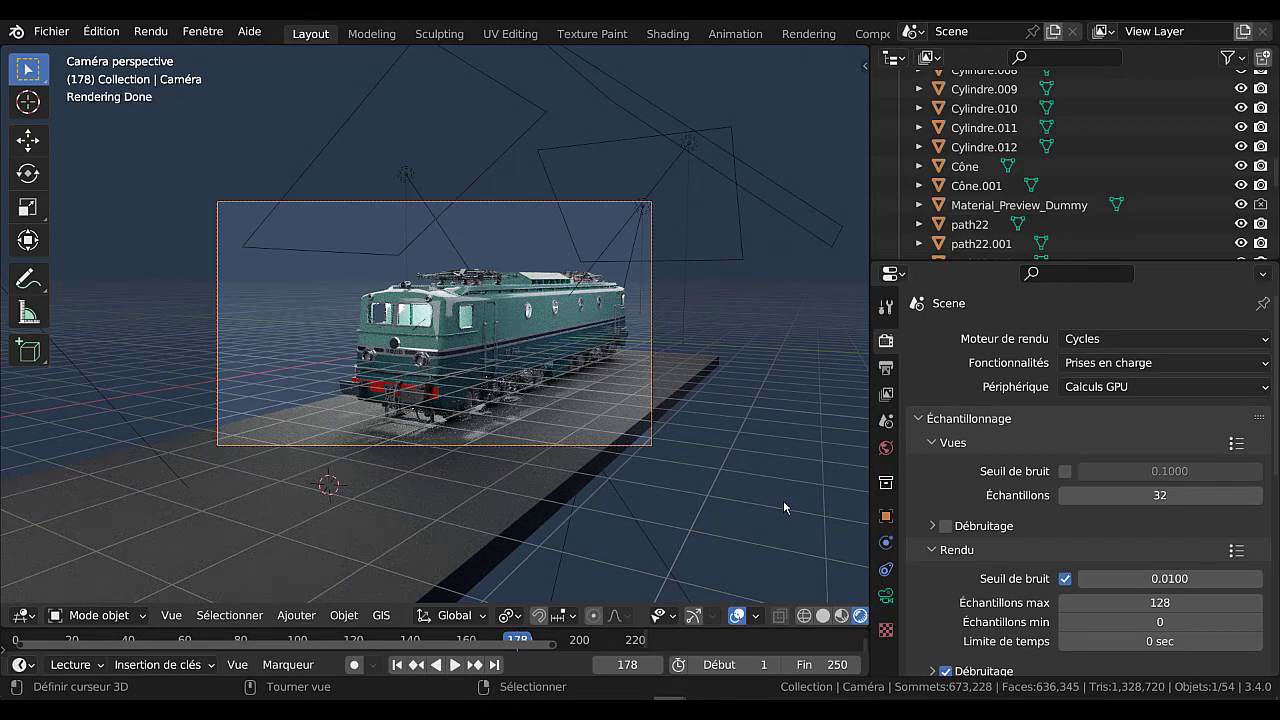
{"action": "scroll", "coordinate": [783, 507], "scroll_direction": "up", "scroll_amount": 5}
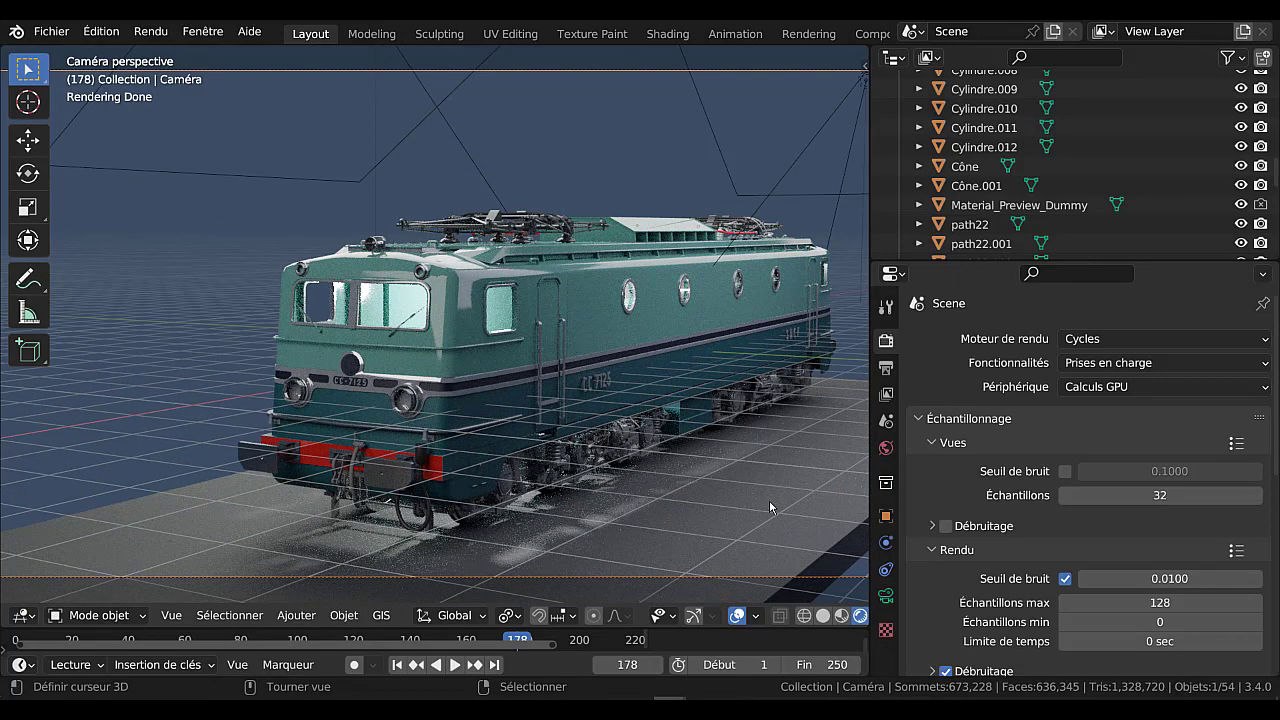
Step: Render the current frame in Cycles, examine the locomotive's windows in the result up close, and close the render
{"action": "key", "text": "F12"}
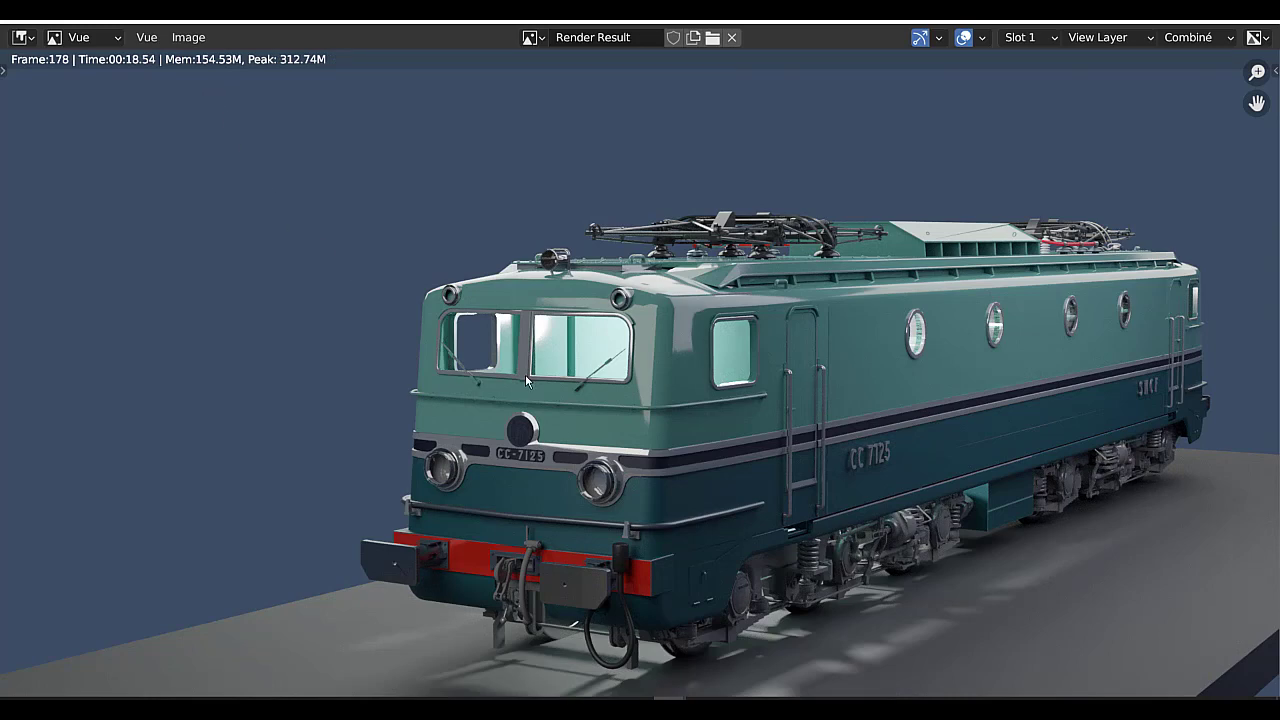
{"action": "scroll", "coordinate": [527, 381], "scroll_direction": "up", "scroll_amount": 3}
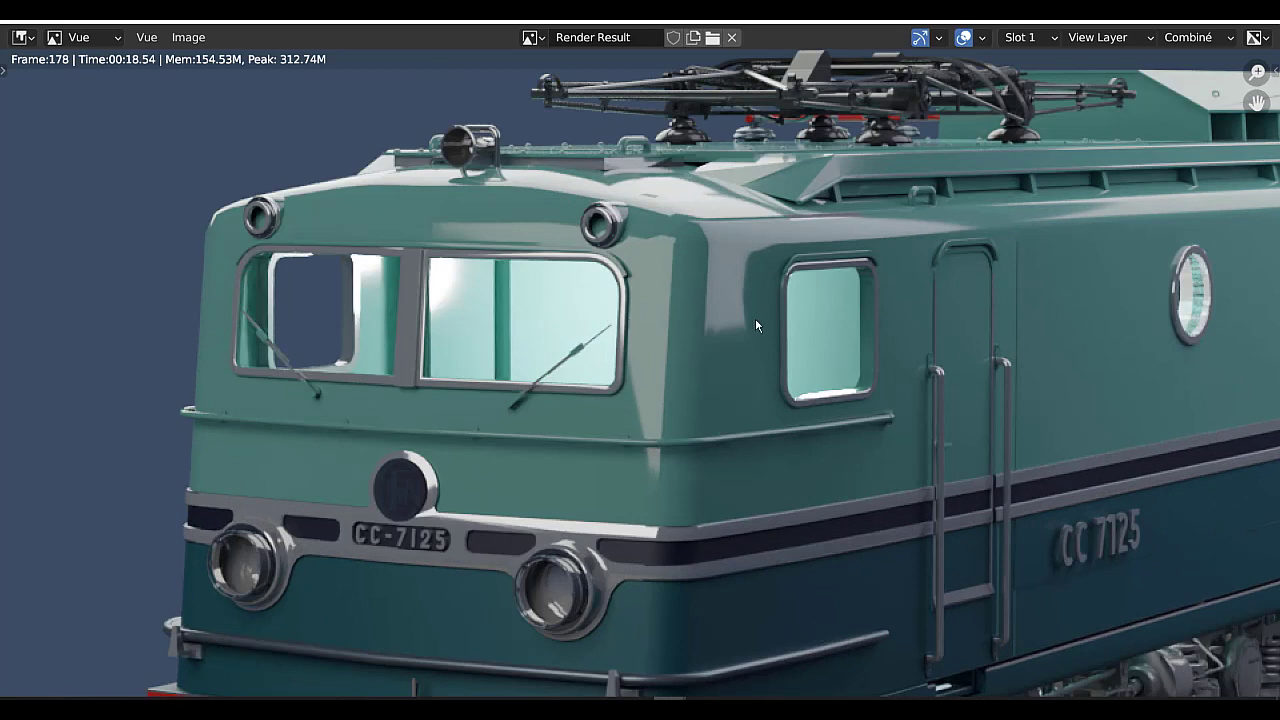
{"action": "scroll", "coordinate": [755, 319], "scroll_direction": "down", "scroll_amount": 2}
{"action": "middle_click_drag", "start_coordinate": [755, 319], "coordinate": [629, 321]}
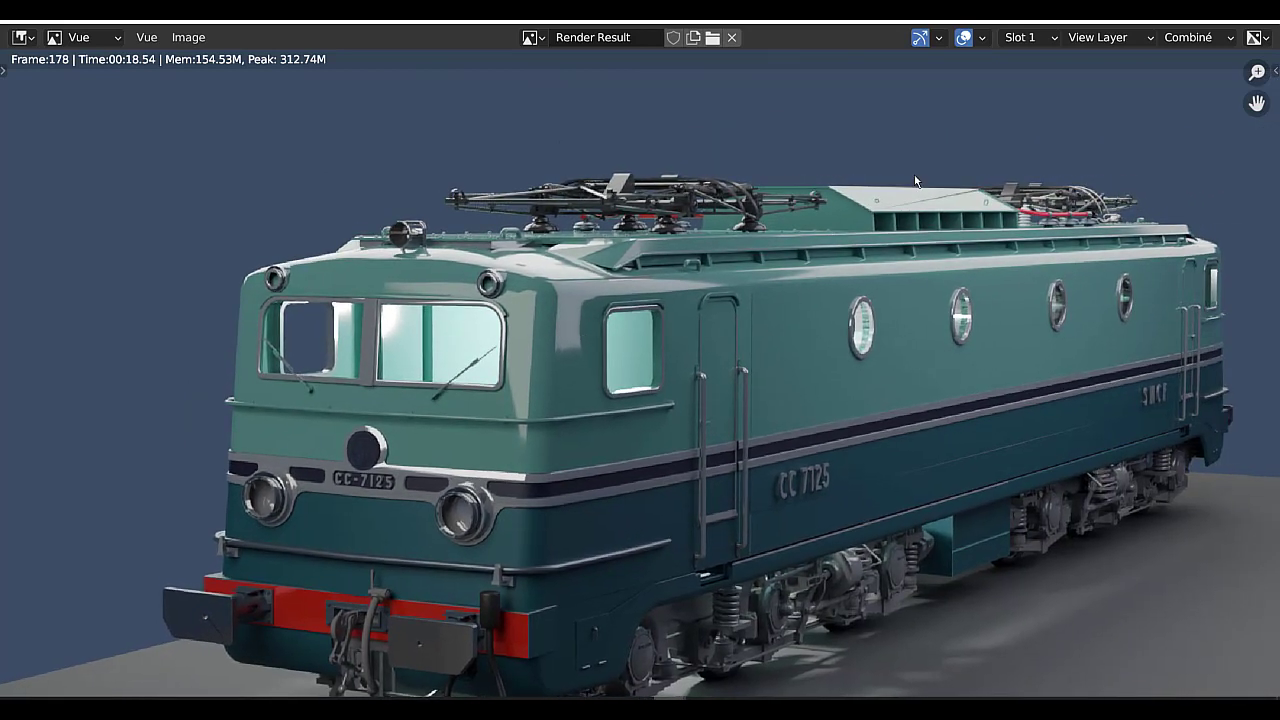
{"action": "left_click", "coordinate": [1265, 22]}
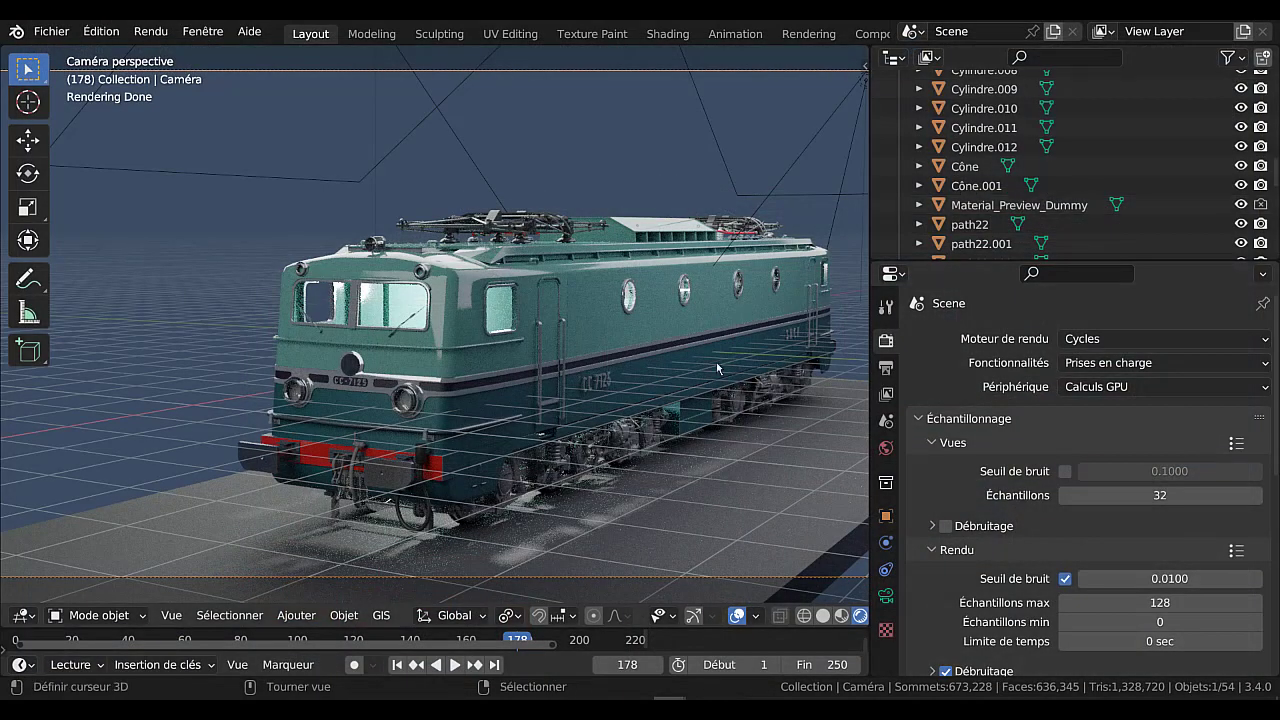
Step: Switch the render engine to Eevee with the locomotive's front and side windows in a wider viewport
{"action": "middle_click_drag", "start_coordinate": [716, 368], "coordinate": [614, 383]}
{"action": "scroll", "coordinate": [609, 380], "scroll_direction": "up", "scroll_amount": 7}
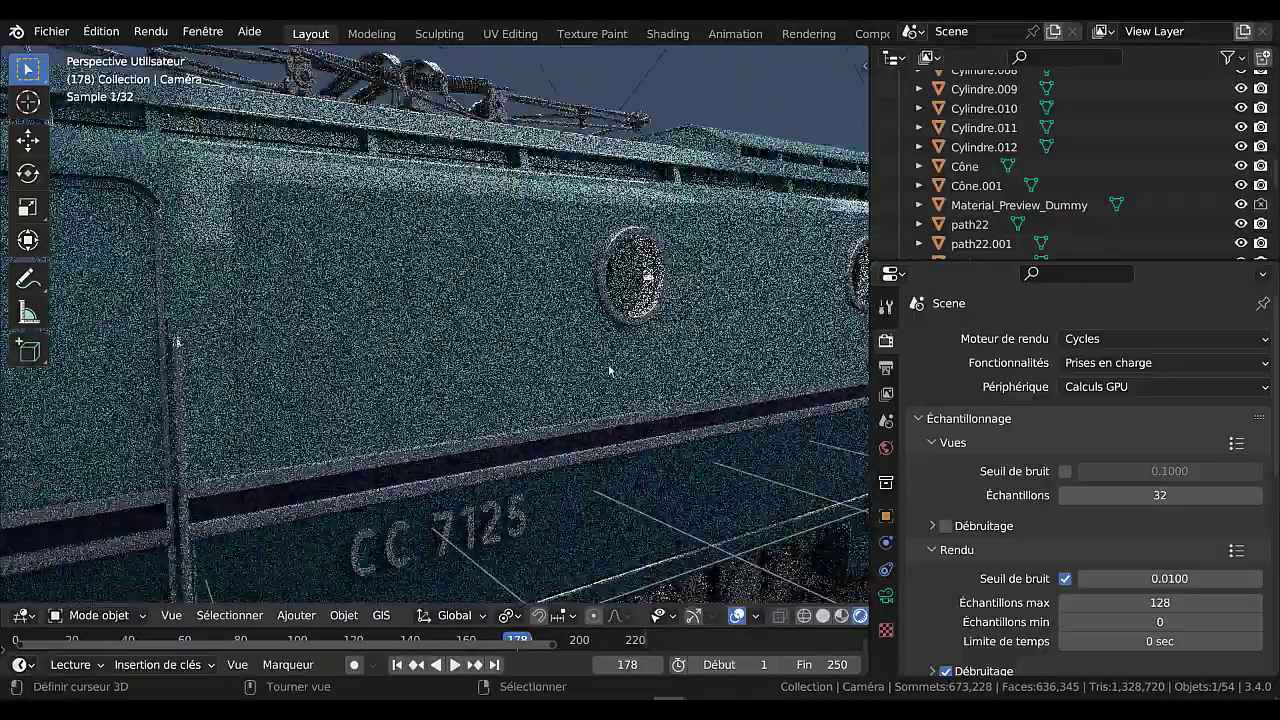
{"action": "scroll", "coordinate": [631, 357], "scroll_direction": "down", "scroll_amount": 4}
{"action": "middle_click_drag", "start_coordinate": [620, 374], "coordinate": [776, 432]}
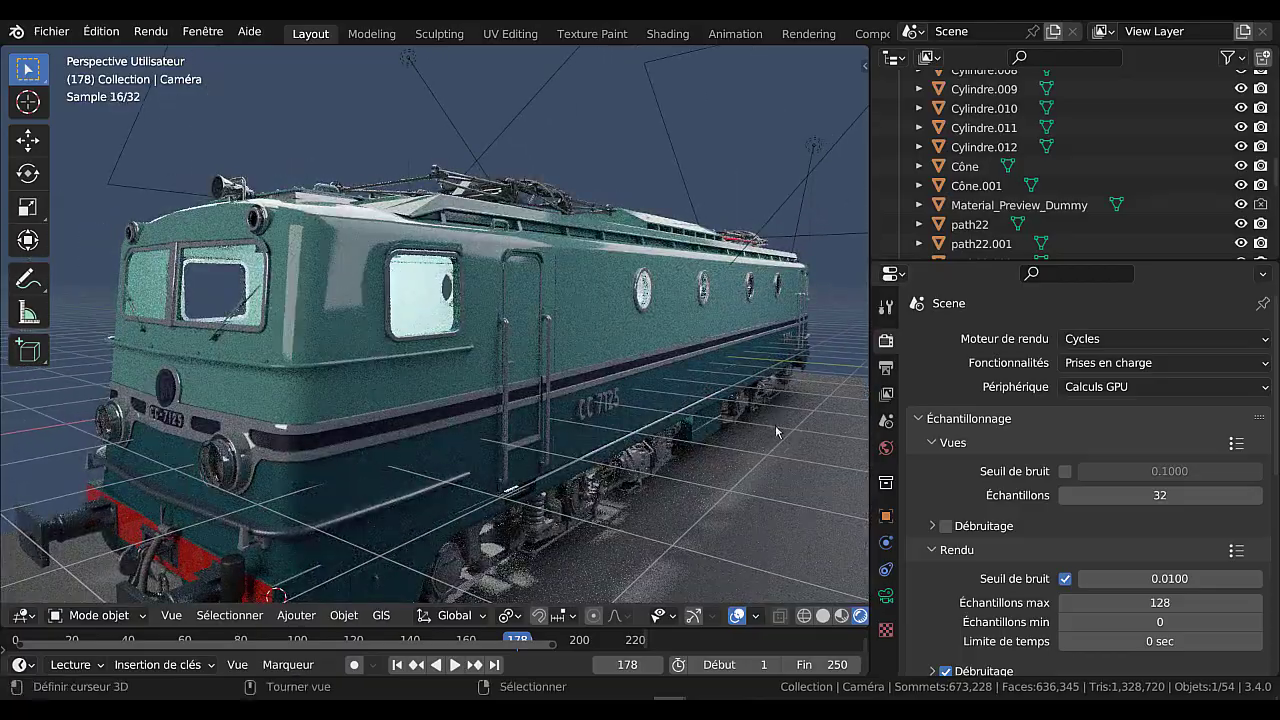
{"action": "left_click_drag", "start_coordinate": [870, 386], "coordinate": [958, 388]}
{"action": "left_click", "coordinate": [1150, 340]}
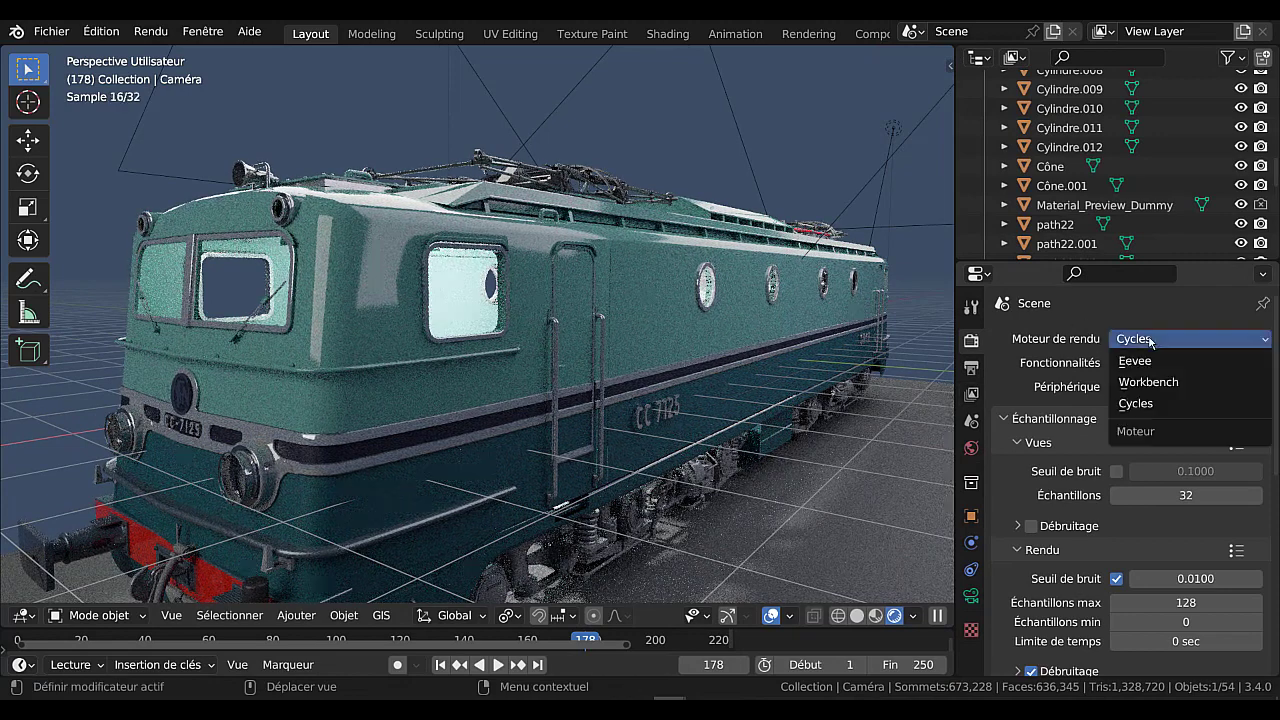
{"action": "left_click", "coordinate": [1168, 362]}
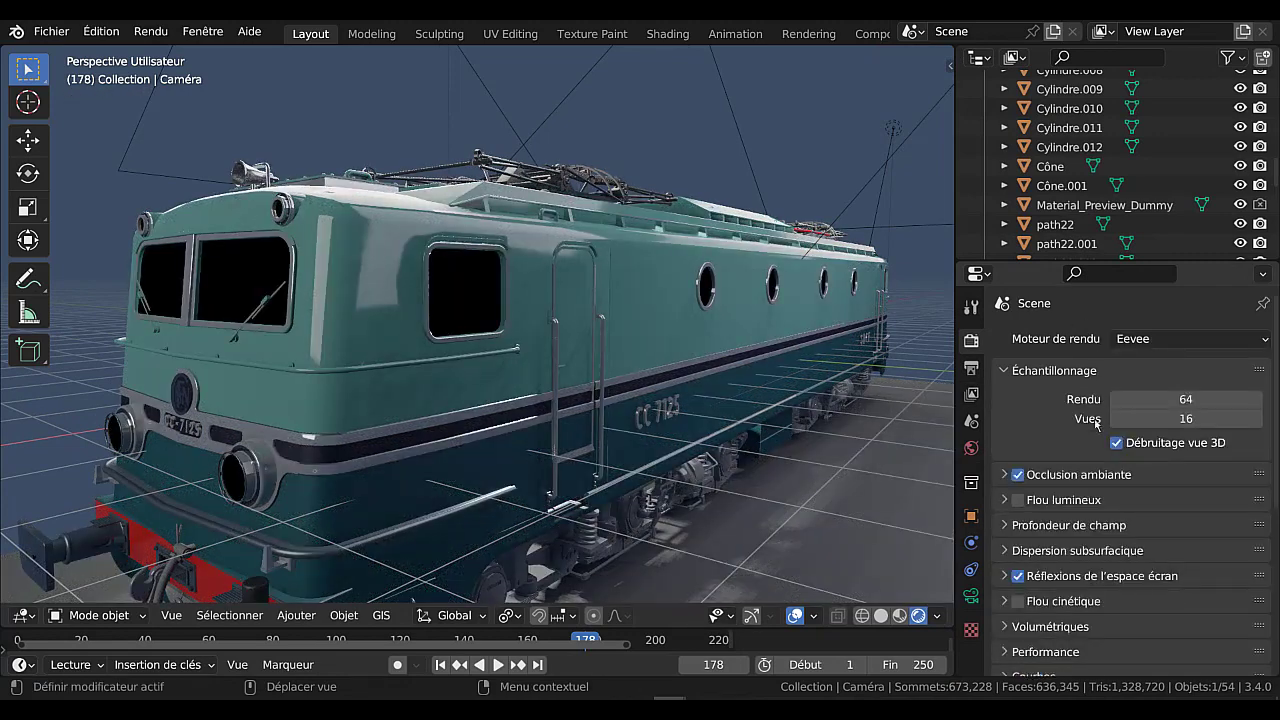
Step: Try turning Occlusion ambiante off and on again while looking through the Eevee render settings
{"action": "scroll", "coordinate": [1046, 492], "scroll_direction": "down", "scroll_amount": 4}
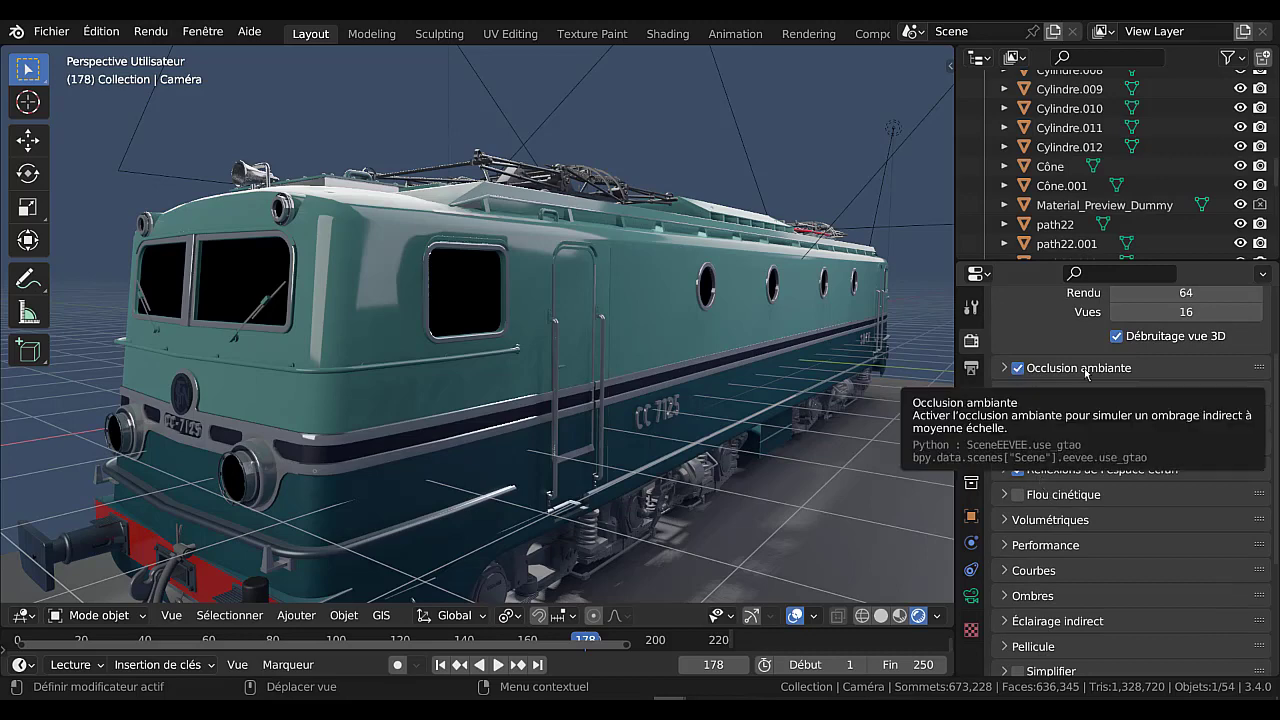
{"action": "left_click", "coordinate": [1018, 369]}
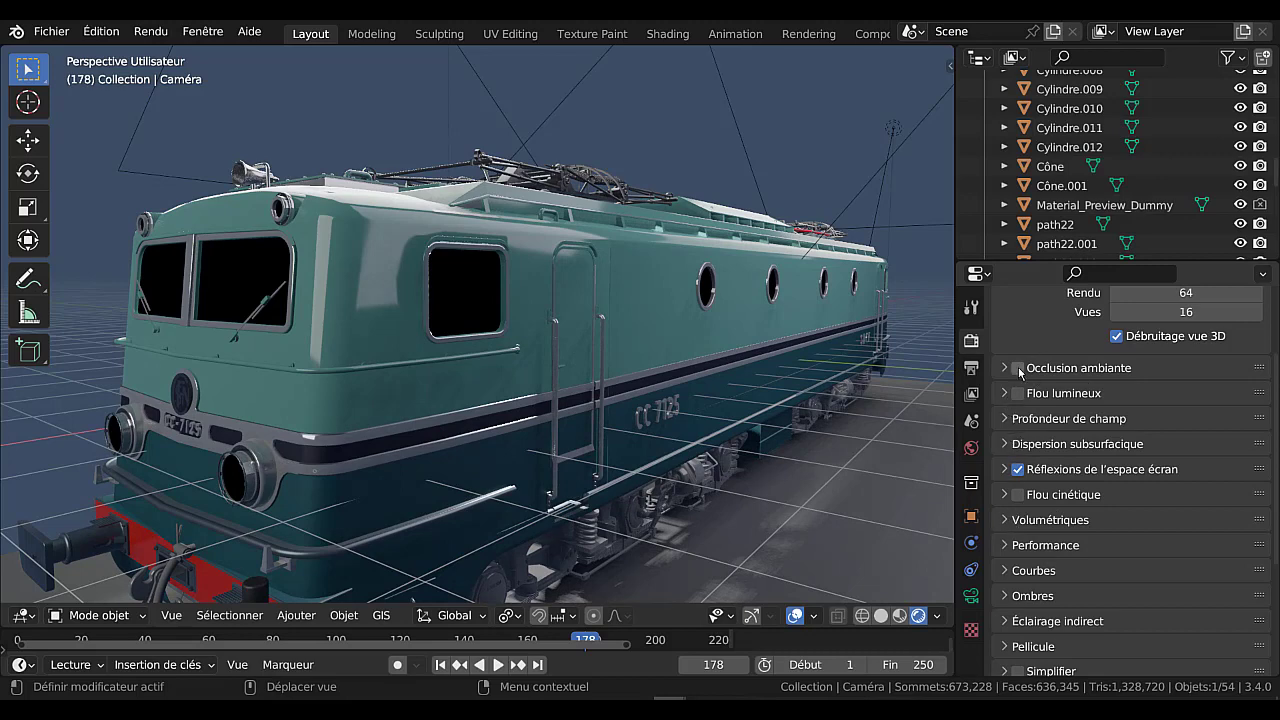
{"action": "left_click", "coordinate": [1019, 369]}
{"action": "scroll", "coordinate": [1070, 475], "scroll_direction": "down", "scroll_amount": 4}
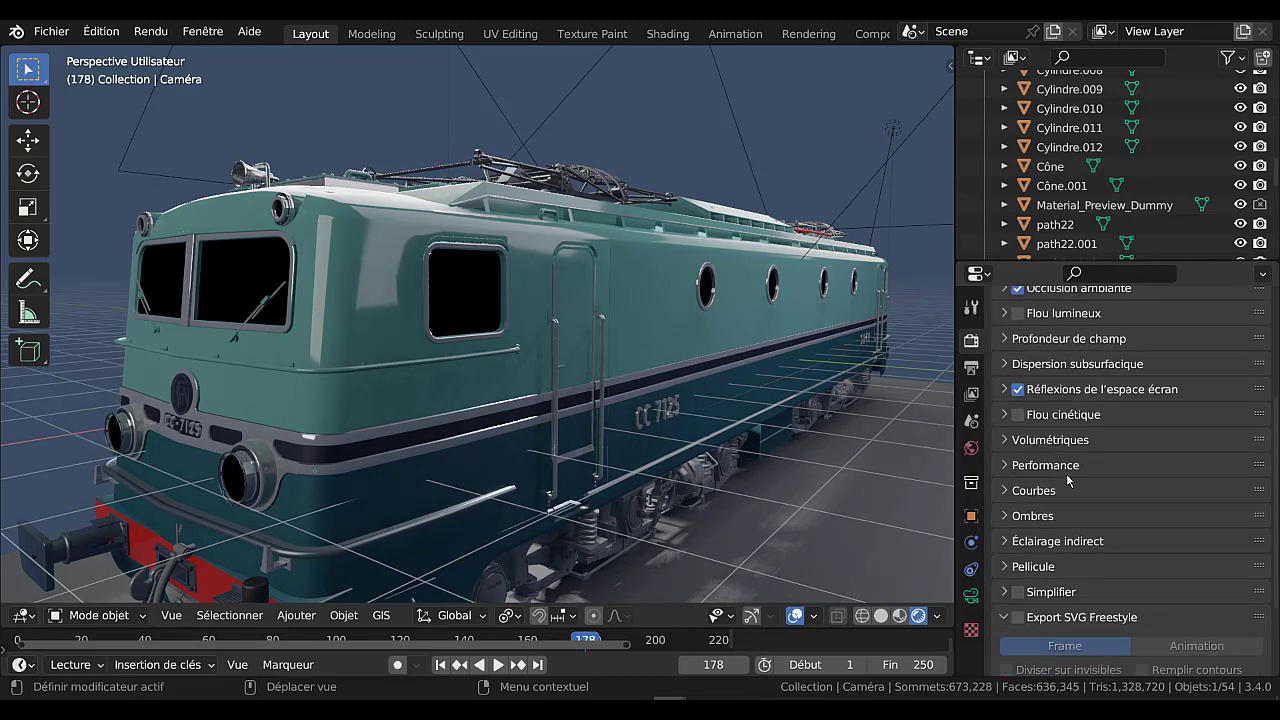
{"action": "scroll", "coordinate": [1068, 481], "scroll_direction": "up", "scroll_amount": 6}
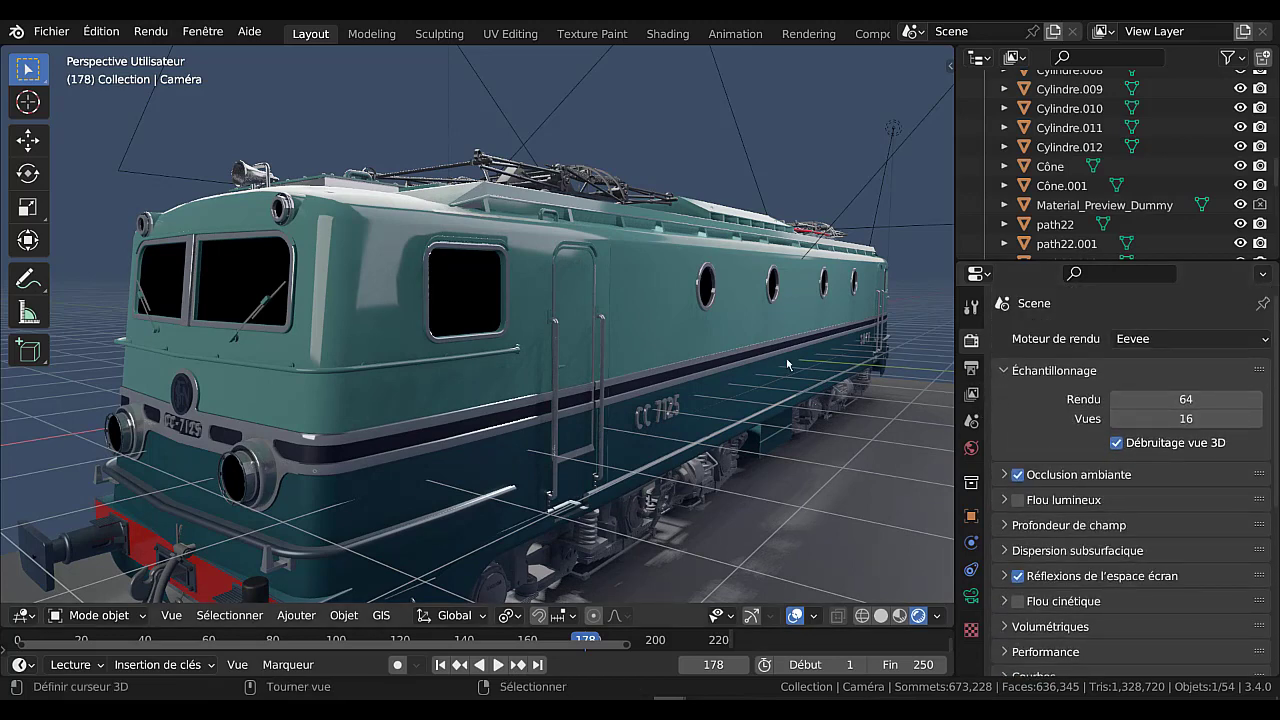
Step: Put the locomotive body in Edit mode and open the node setup of its window material in the Shading workspace
{"action": "left_click", "coordinate": [408, 422]}
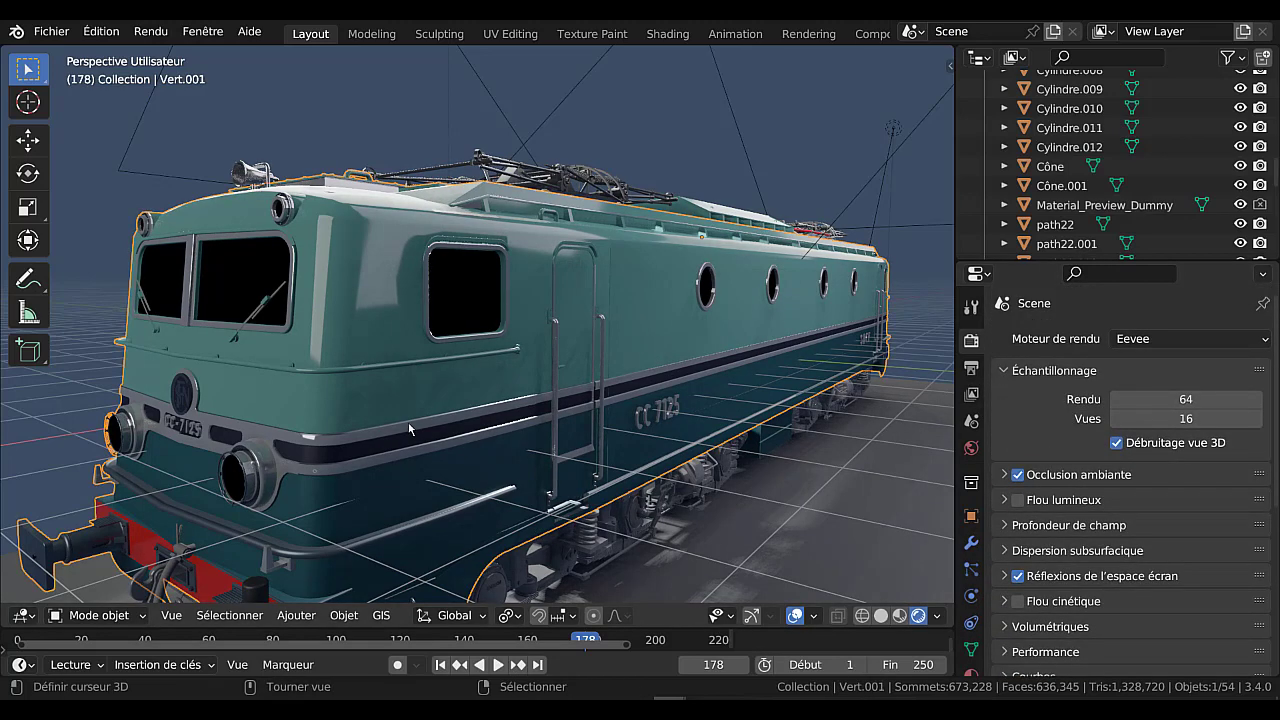
{"action": "key", "text": "Tab"}
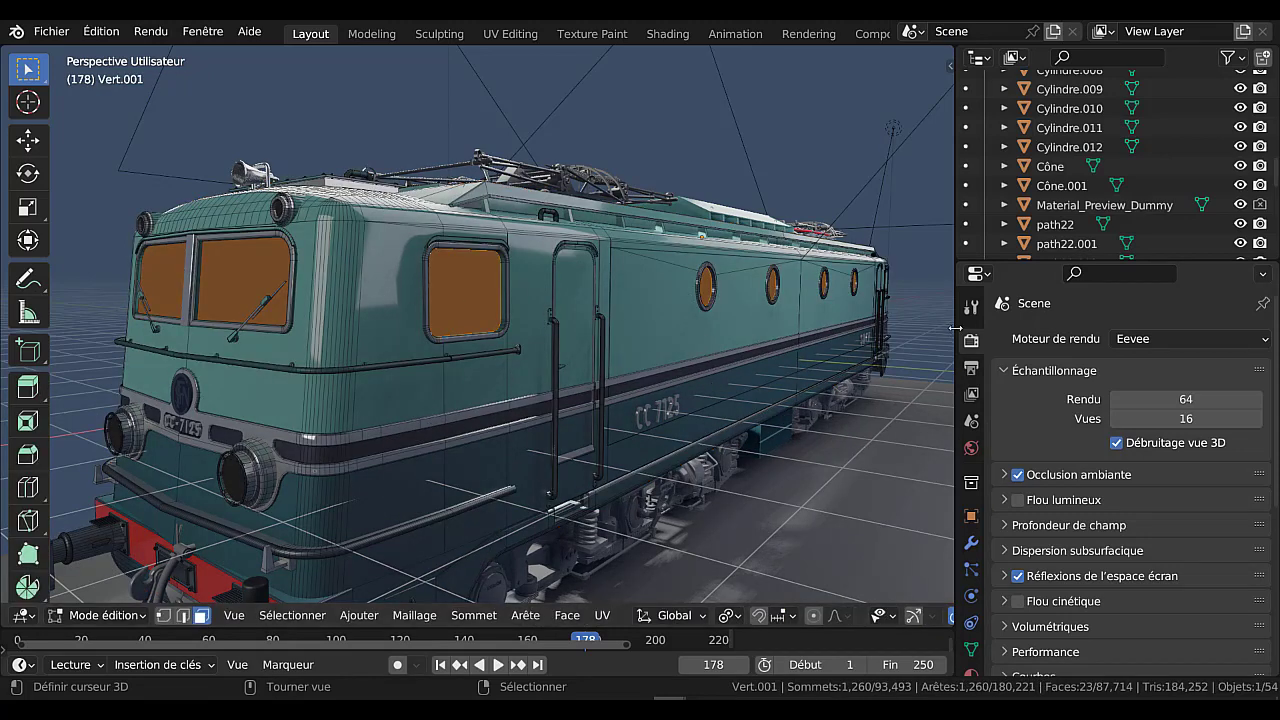
{"action": "left_click_drag", "start_coordinate": [955, 328], "coordinate": [1055, 335]}
{"action": "scroll", "coordinate": [980, 381], "scroll_direction": "down", "scroll_amount": 3}
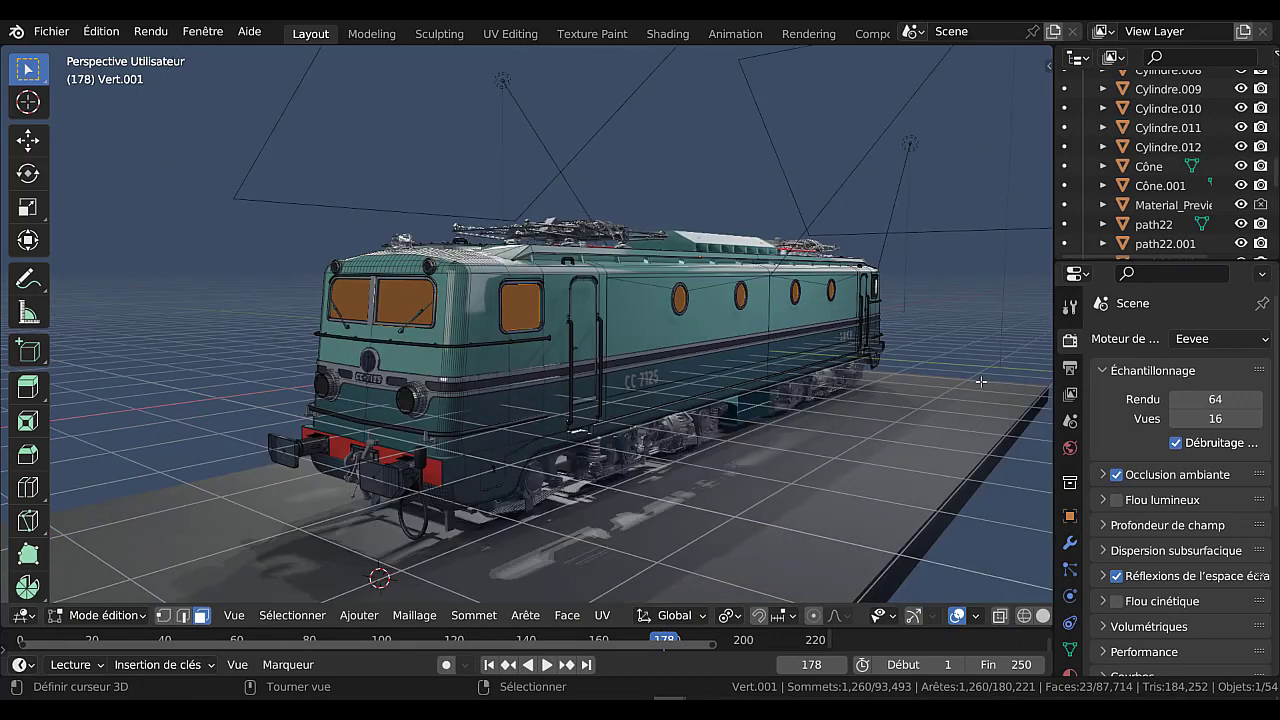
{"action": "middle_click_drag", "start_coordinate": [955, 368], "coordinate": [965, 388], "text": "shift"}
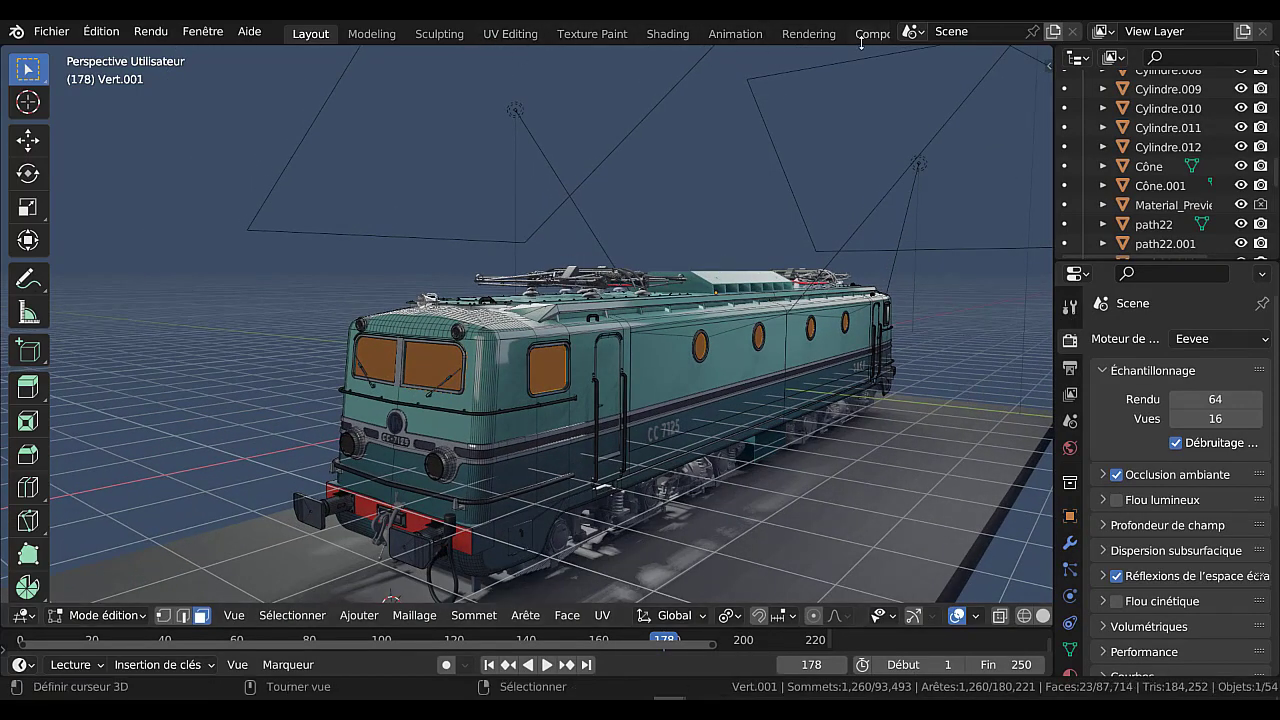
{"action": "left_click", "coordinate": [665, 36]}
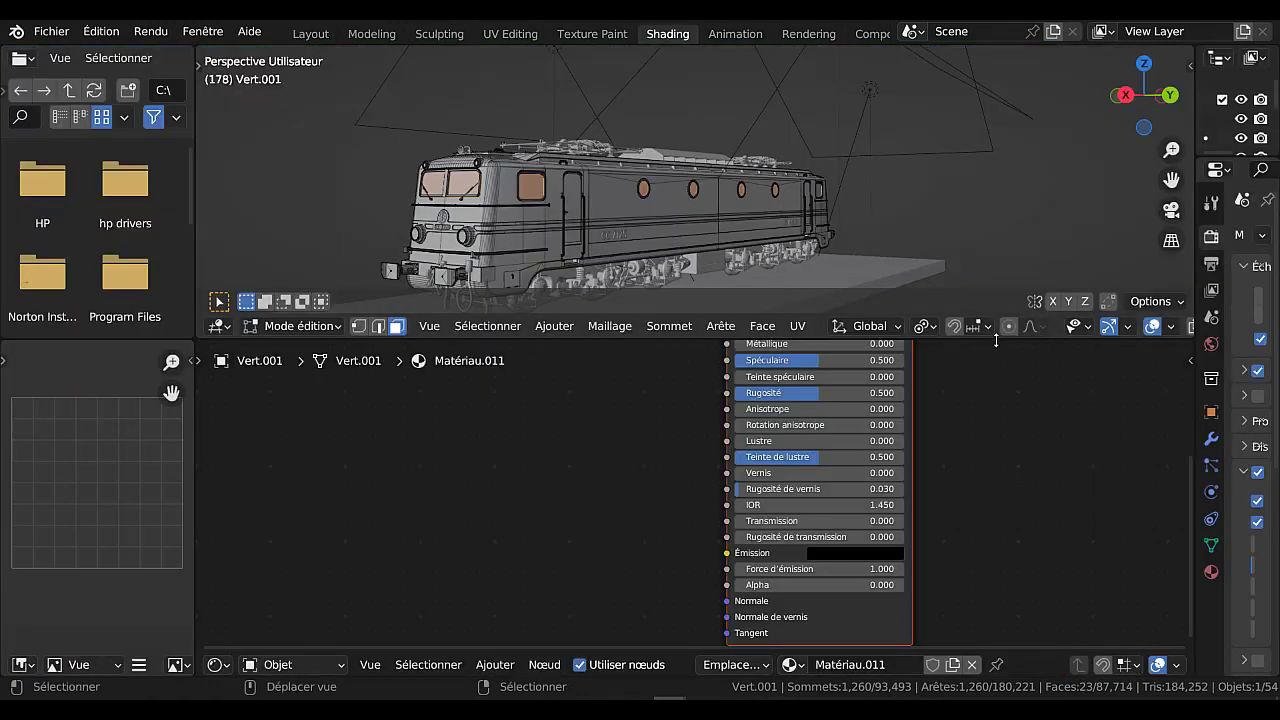
Step: Enlarge the node editor and delete the BSDF guidée node from the window material Matériau.011
{"action": "left_click_drag", "start_coordinate": [996, 336], "coordinate": [996, 135]}
{"action": "scroll", "coordinate": [993, 253], "scroll_direction": "down", "scroll_amount": 1}
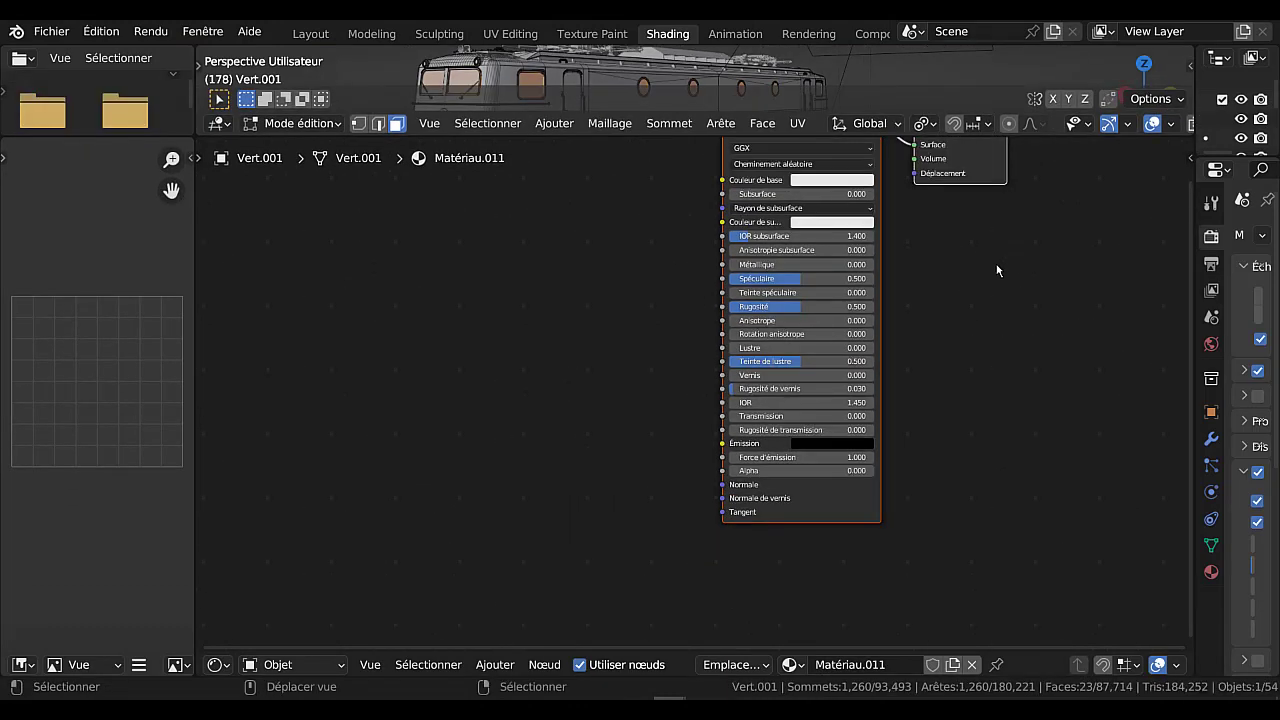
{"action": "middle_click_drag", "start_coordinate": [997, 283], "coordinate": [998, 351]}
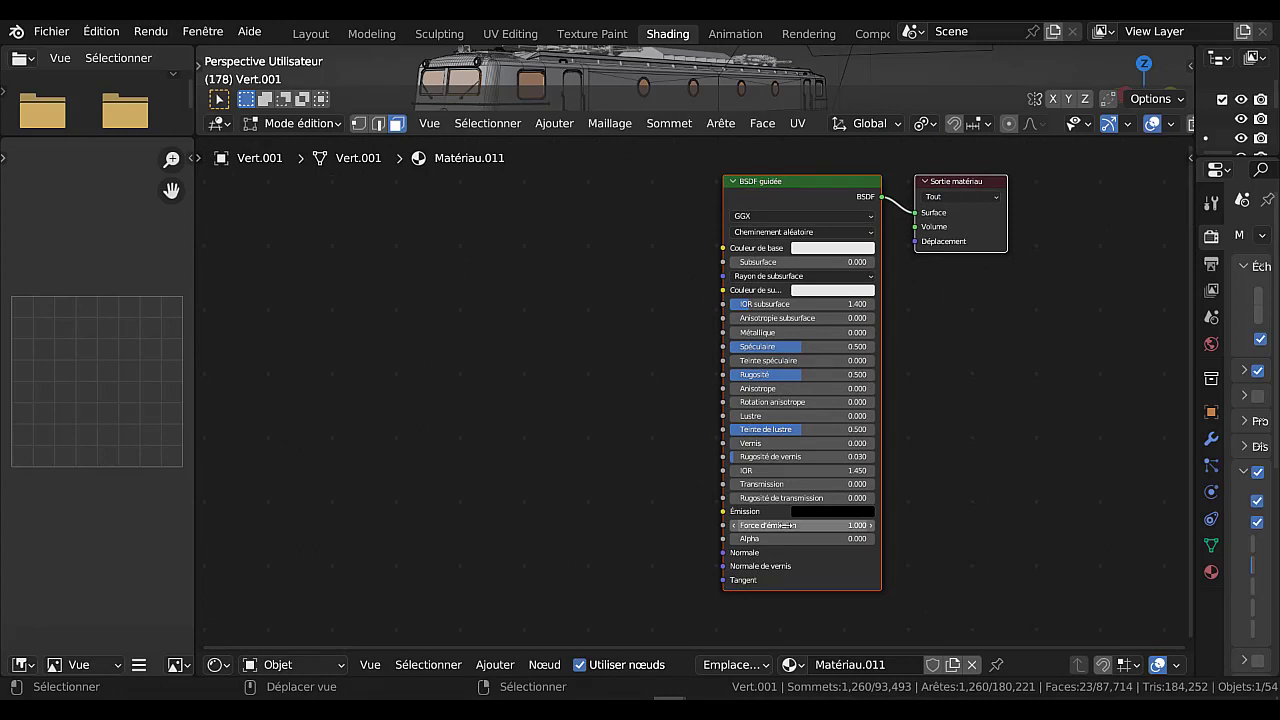
{"action": "left_click_drag", "start_coordinate": [780, 203], "coordinate": [750, 188]}
{"action": "scroll", "coordinate": [683, 630], "scroll_direction": "up", "scroll_amount": 2}
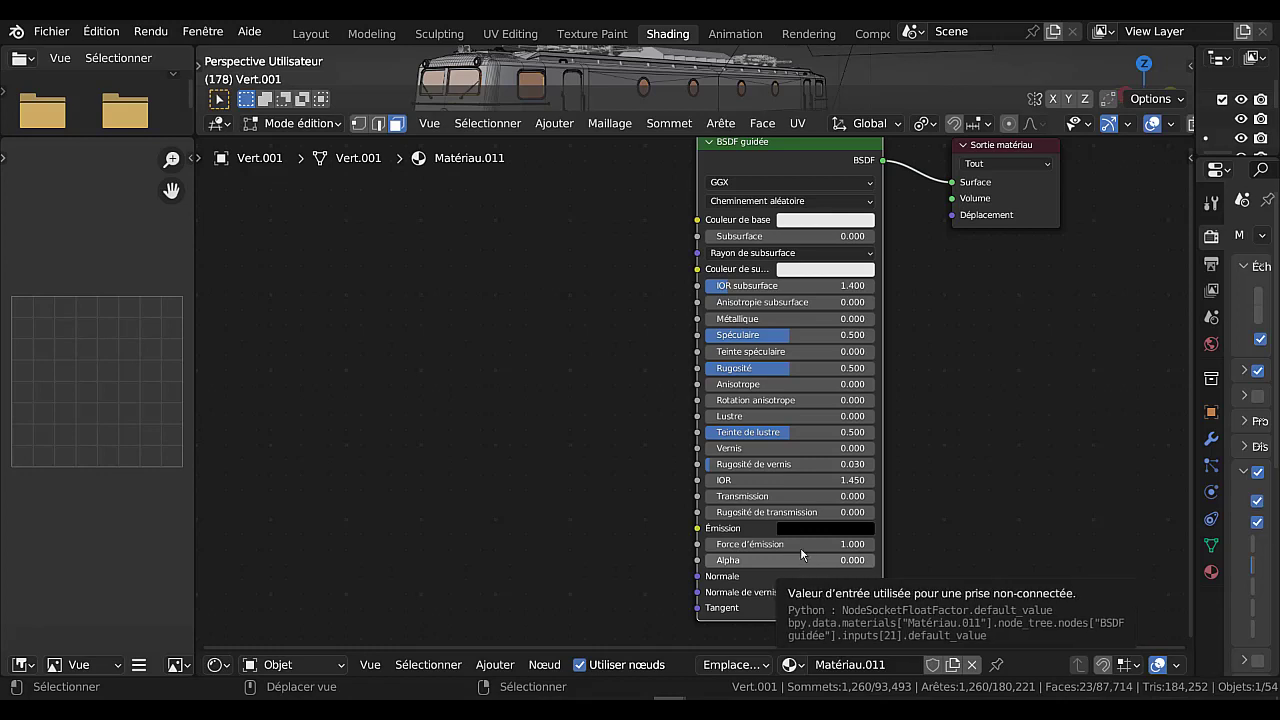
{"action": "middle_click_drag", "start_coordinate": [1011, 417], "coordinate": [998, 467]}
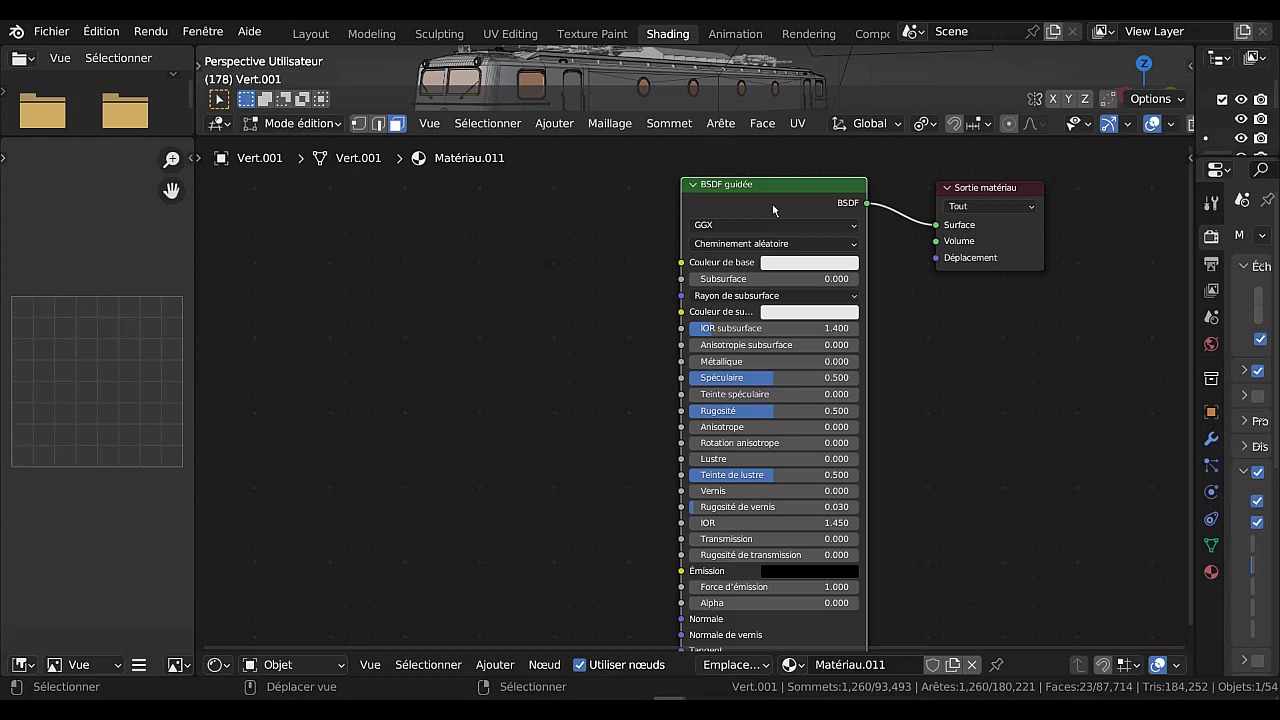
{"action": "key", "text": "x"}
{"action": "scroll", "coordinate": [832, 357], "scroll_direction": "down", "scroll_amount": 2}
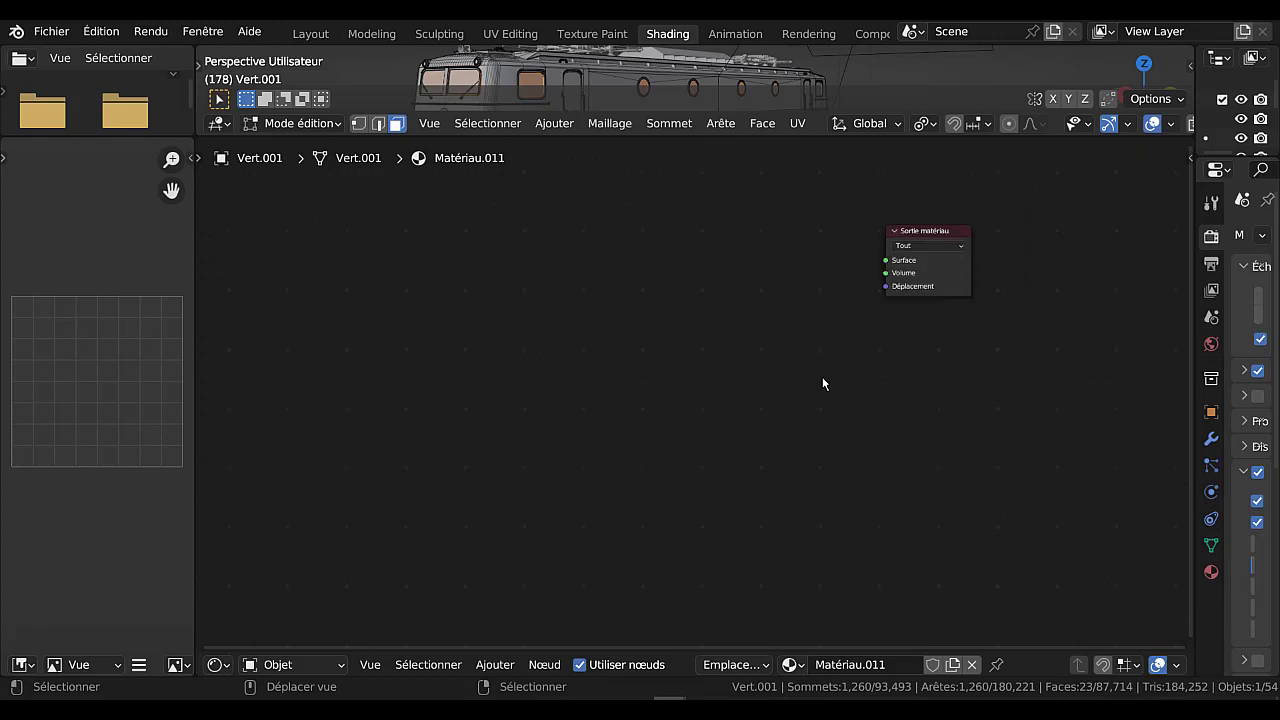
Step: Add a Shader de mélange node, connect it to the Surface input of Sortie matériau, and place it above and to the left of that node
{"action": "middle_click_drag", "start_coordinate": [805, 400], "coordinate": [708, 462]}
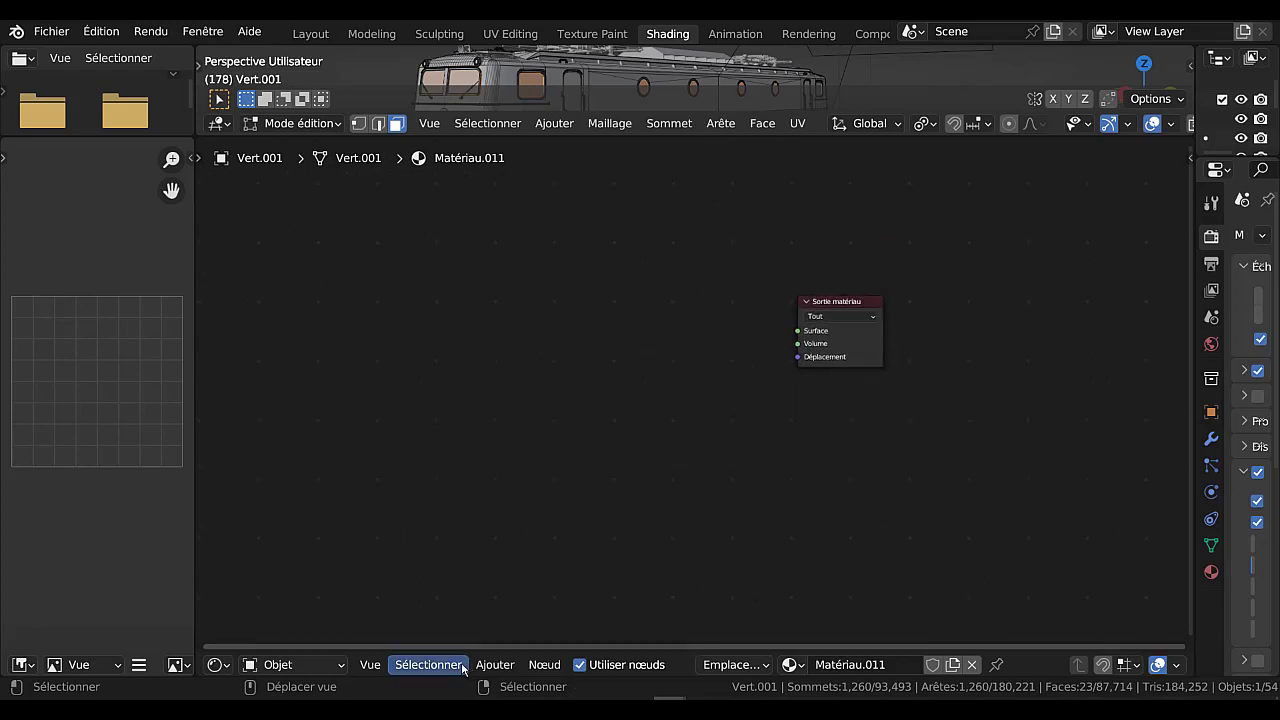
{"action": "scroll", "coordinate": [737, 426], "scroll_direction": "up", "scroll_amount": 1}
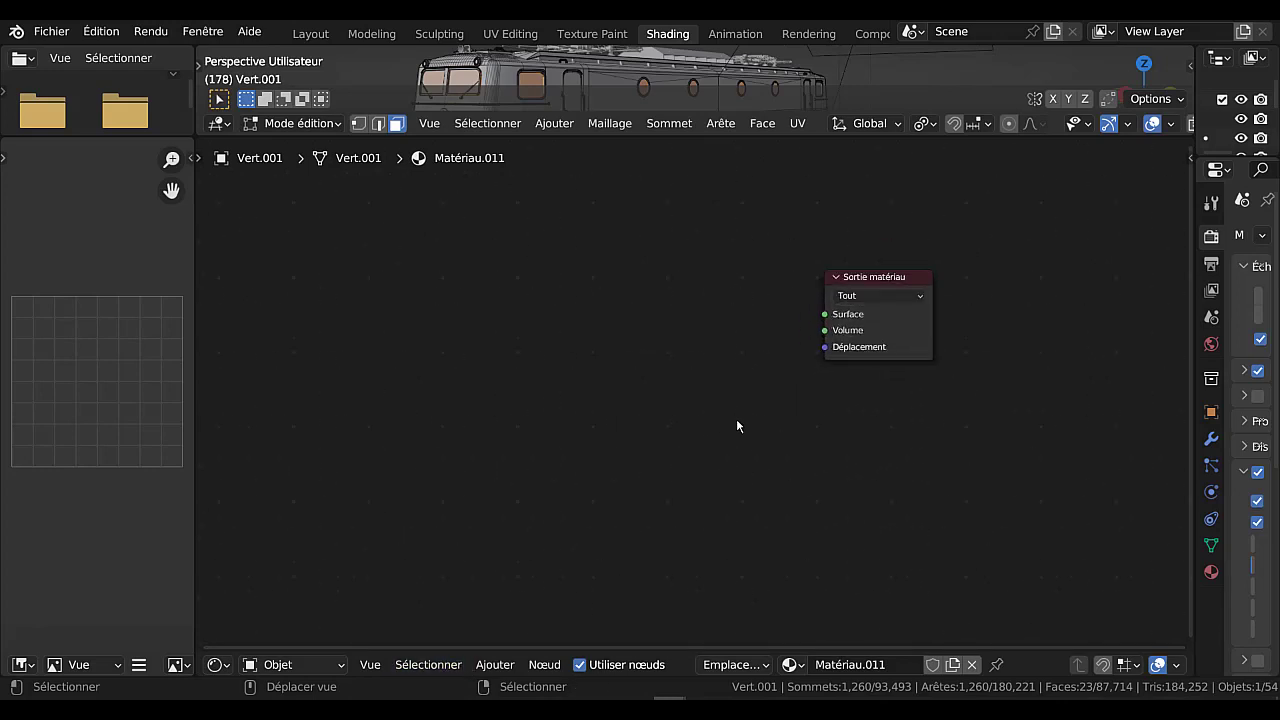
{"action": "left_click", "coordinate": [495, 665]}
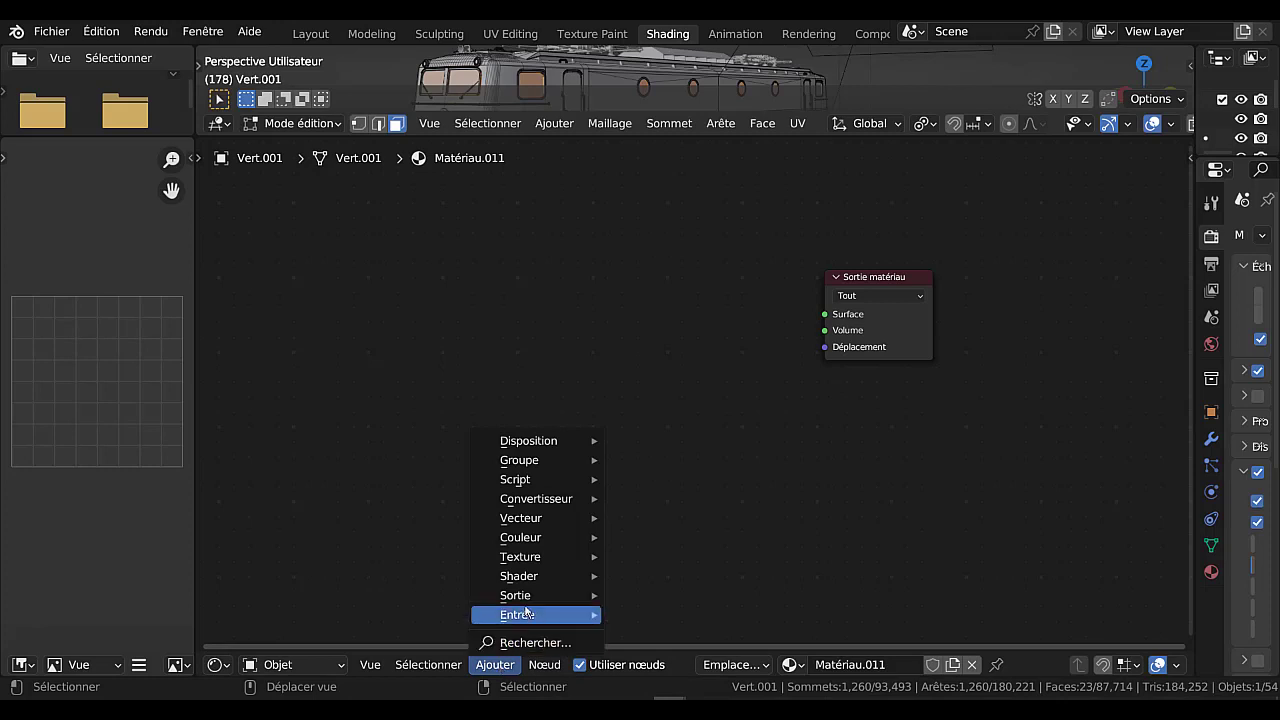
{"action": "mouse_move", "coordinate": [521, 615]}
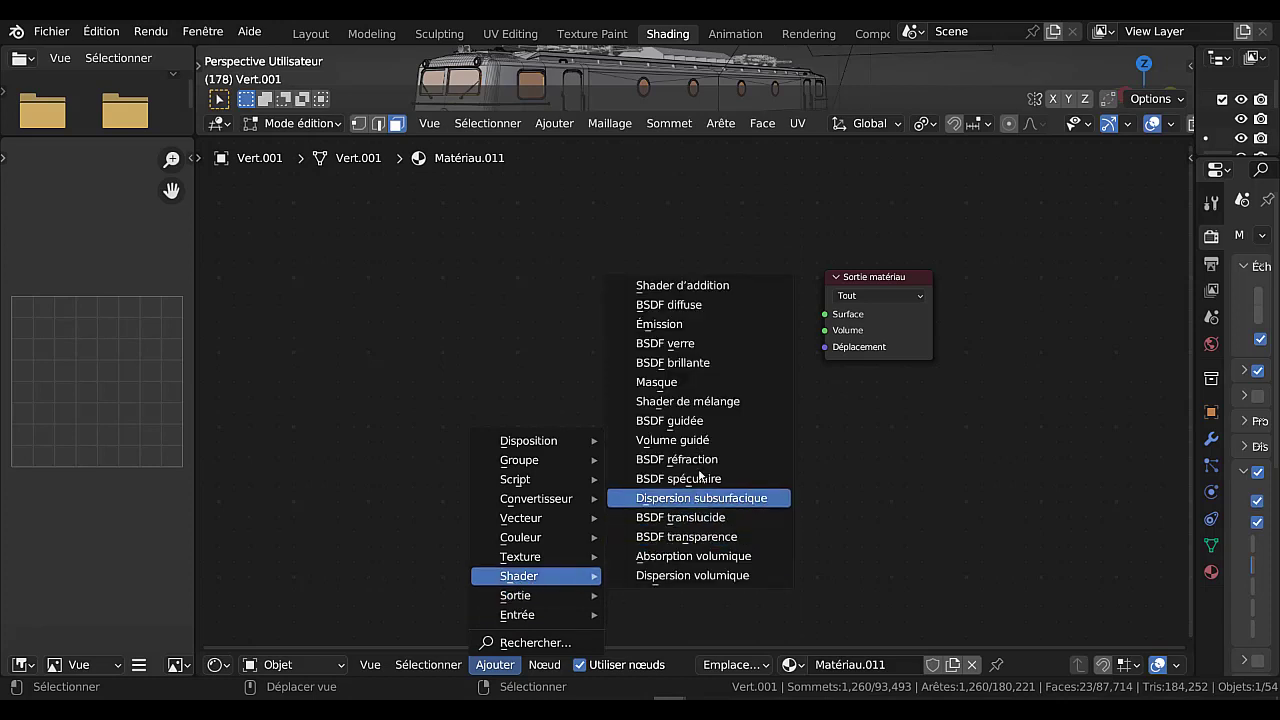
{"action": "left_click", "coordinate": [698, 401]}
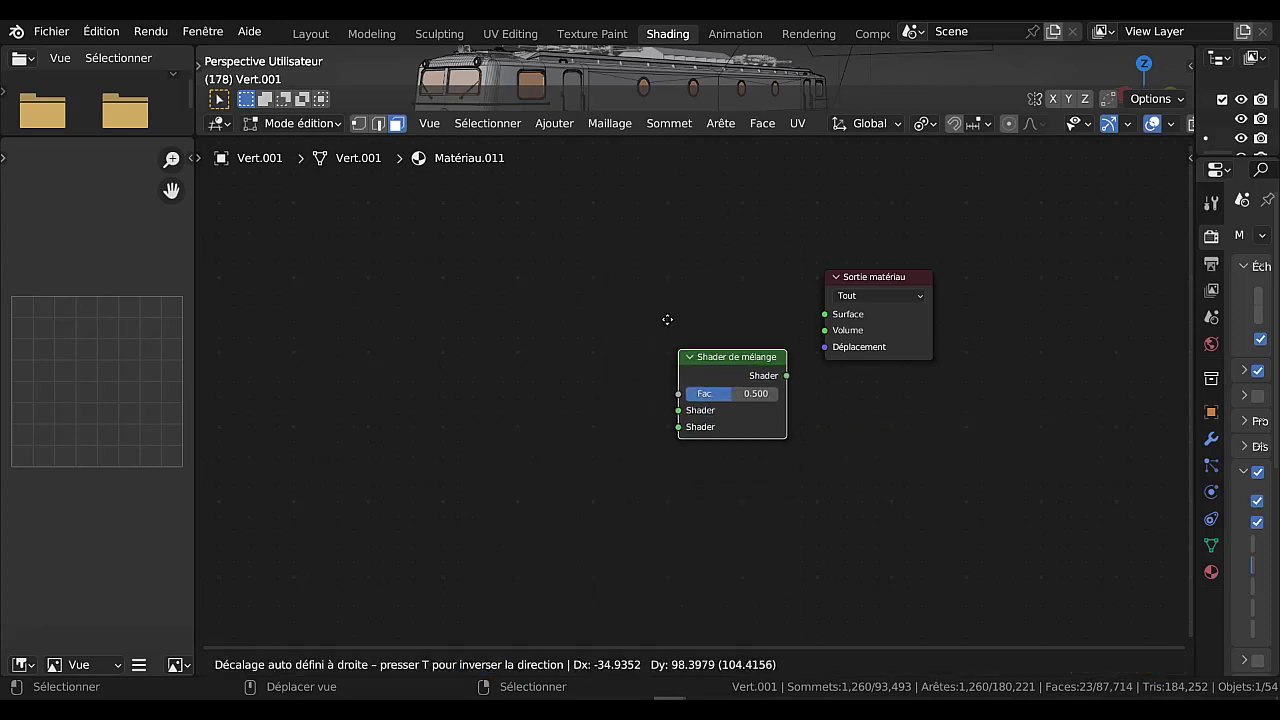
{"action": "left_click", "coordinate": [760, 292]}
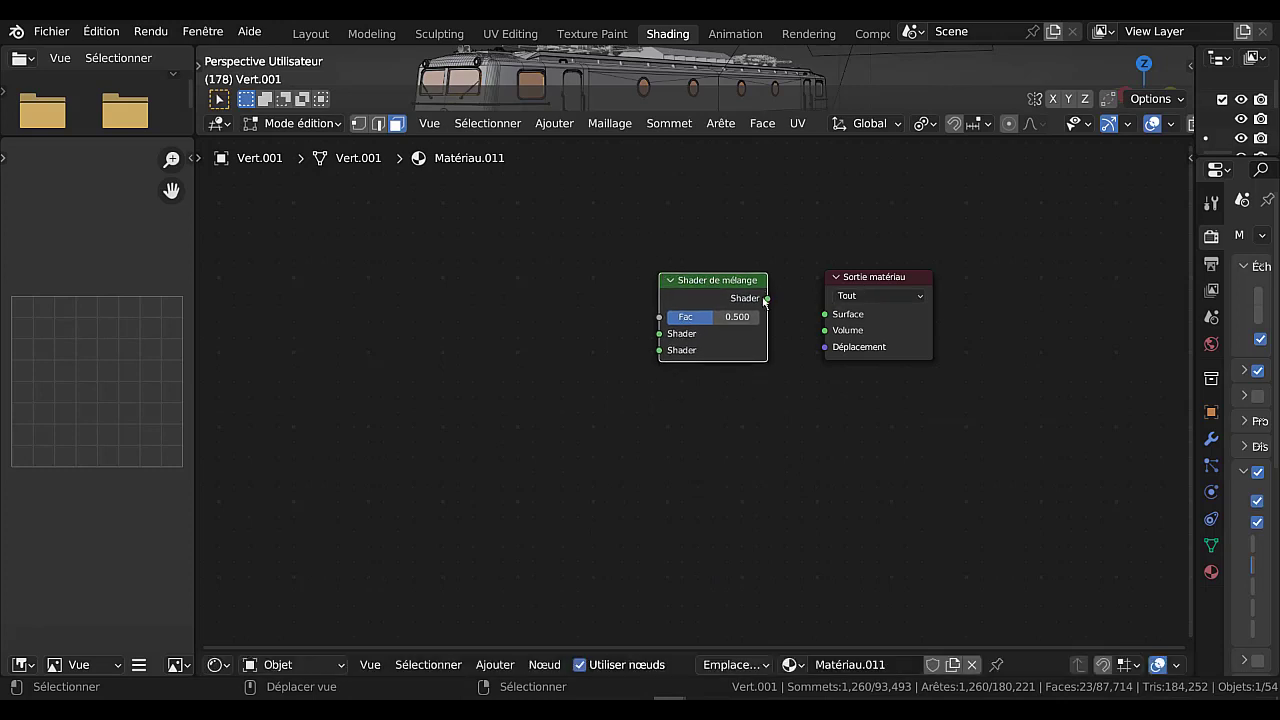
{"action": "left_click_drag", "start_coordinate": [768, 298], "coordinate": [815, 340]}
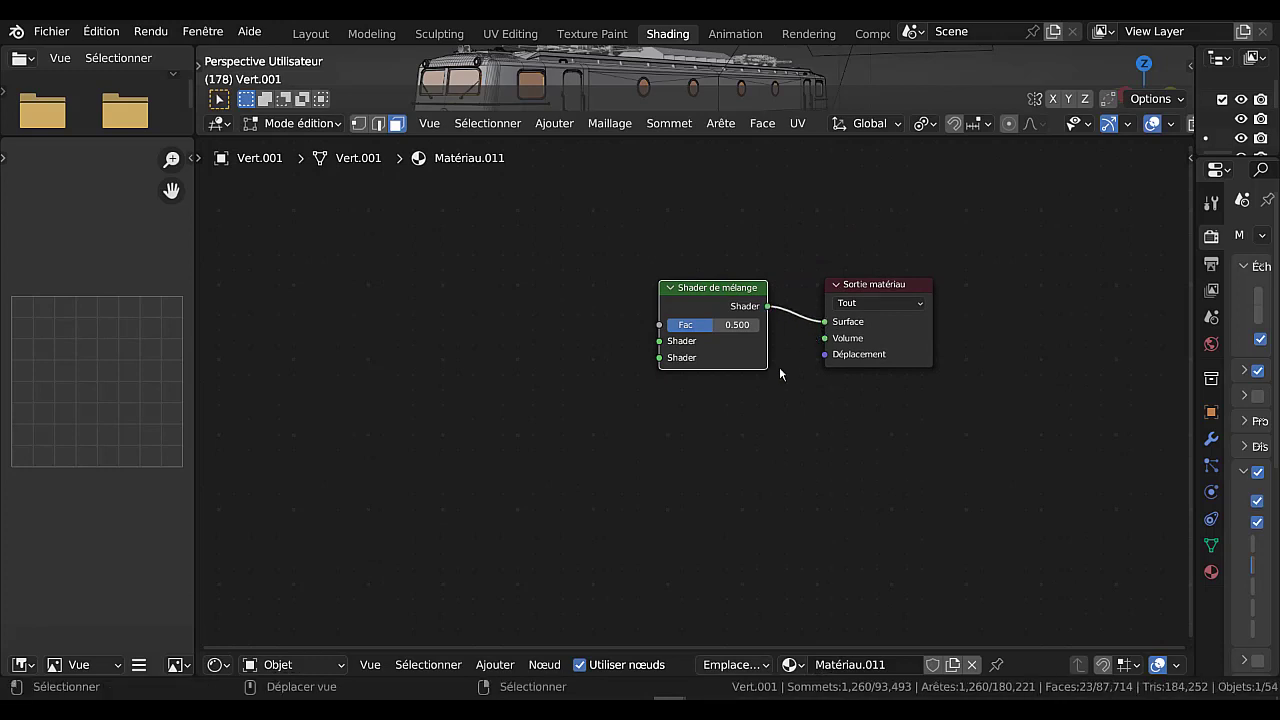
{"action": "scroll", "coordinate": [803, 382], "scroll_direction": "up", "scroll_amount": 1}
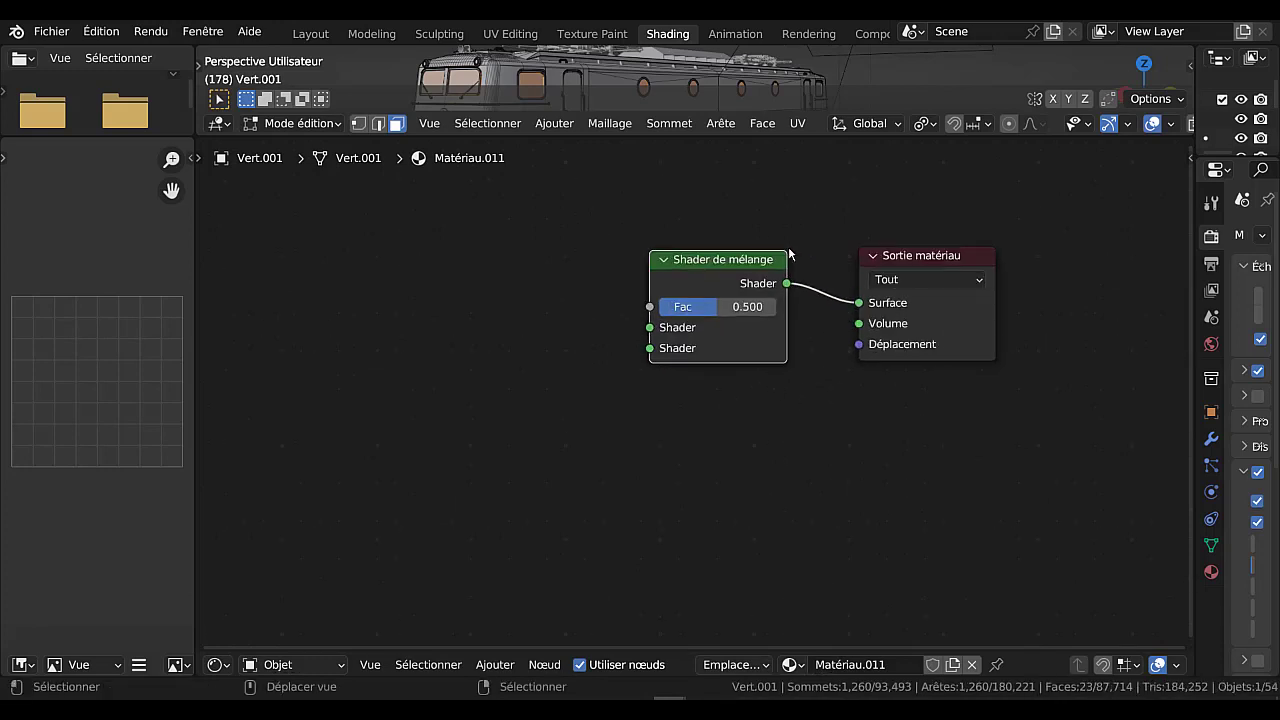
{"action": "left_click_drag", "start_coordinate": [748, 261], "coordinate": [711, 434]}
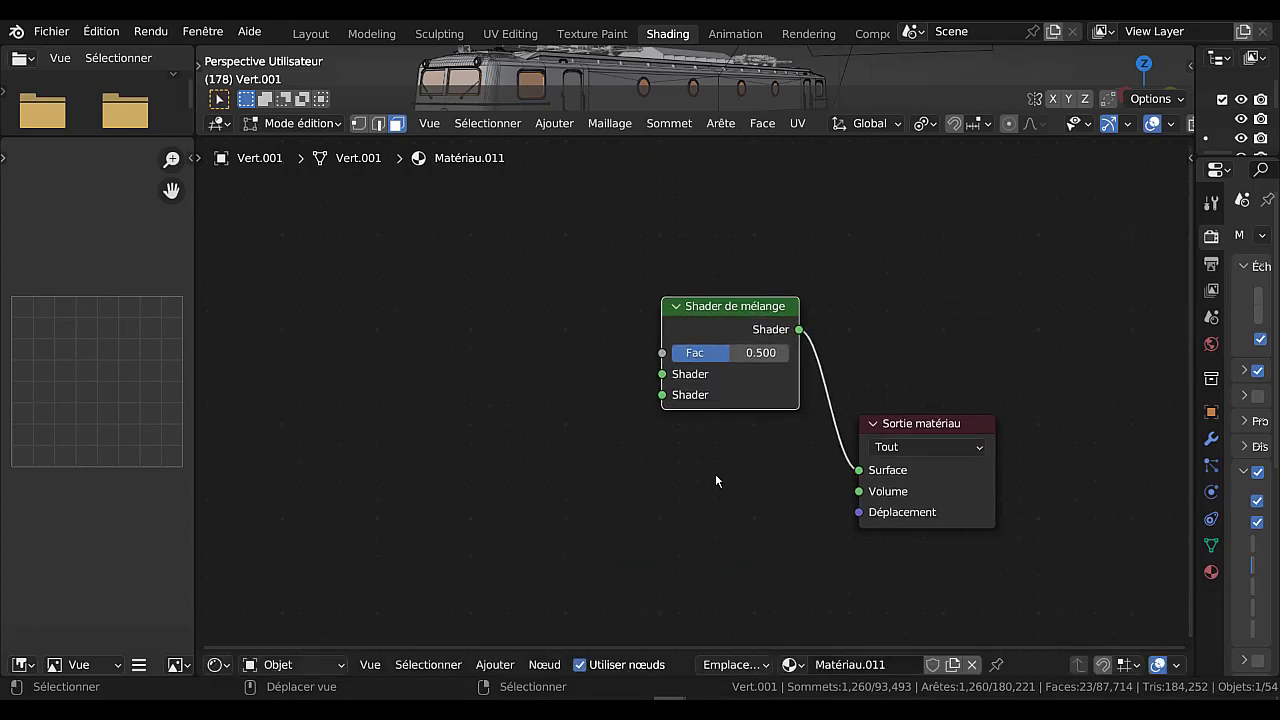
Step: Add a BSDF verre node beside the Shader de mélange node and connect its BSDF output to the first Shader input
{"action": "middle_click_drag", "start_coordinate": [715, 500], "coordinate": [688, 449]}
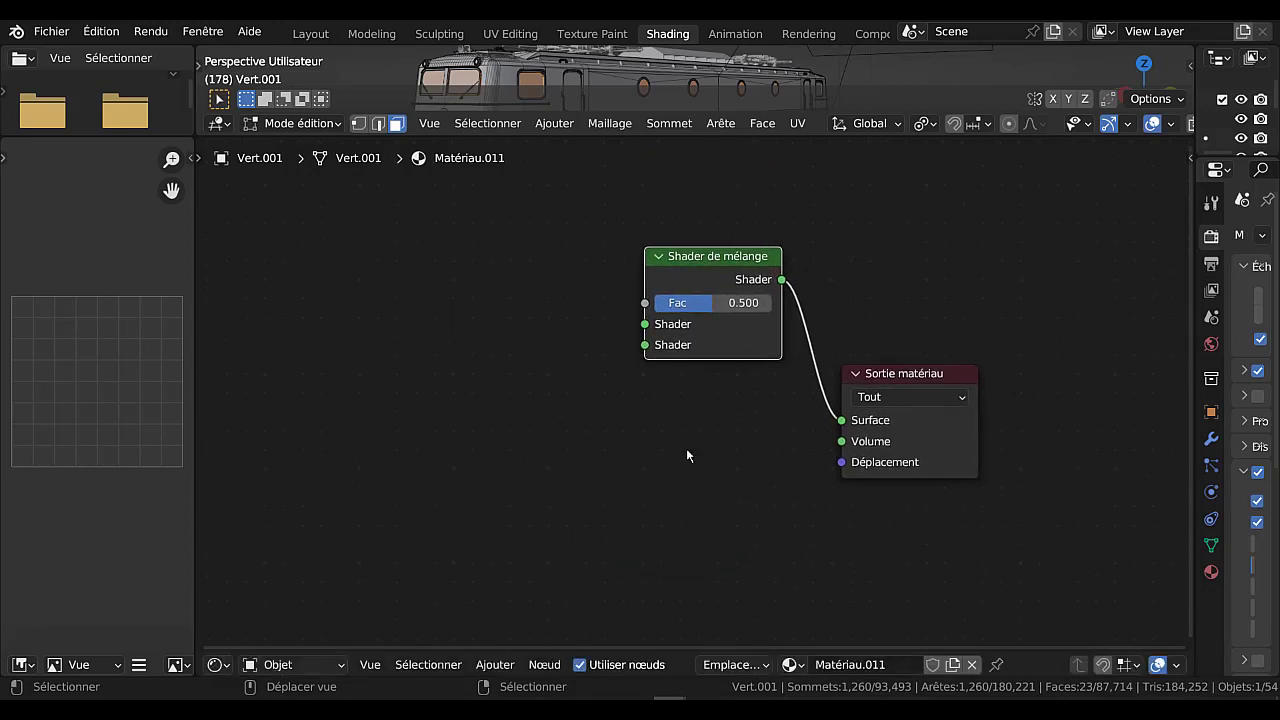
{"action": "left_click", "coordinate": [495, 665]}
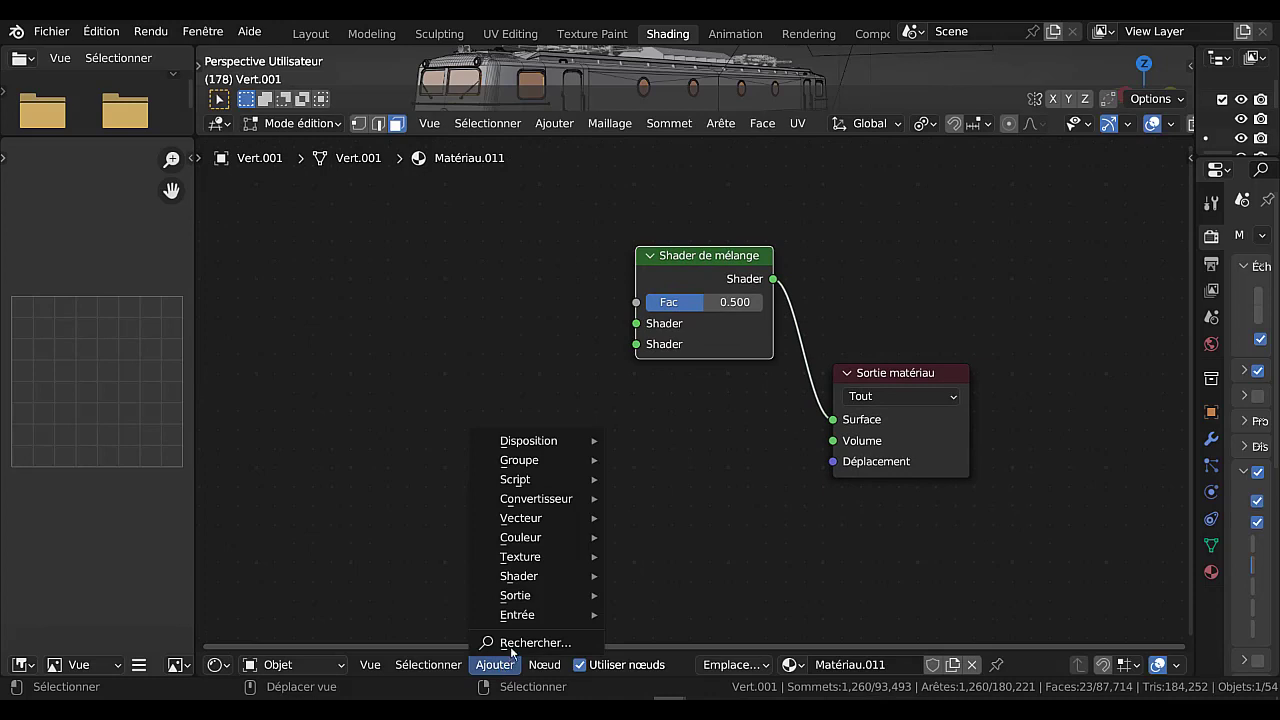
{"action": "mouse_move", "coordinate": [519, 579]}
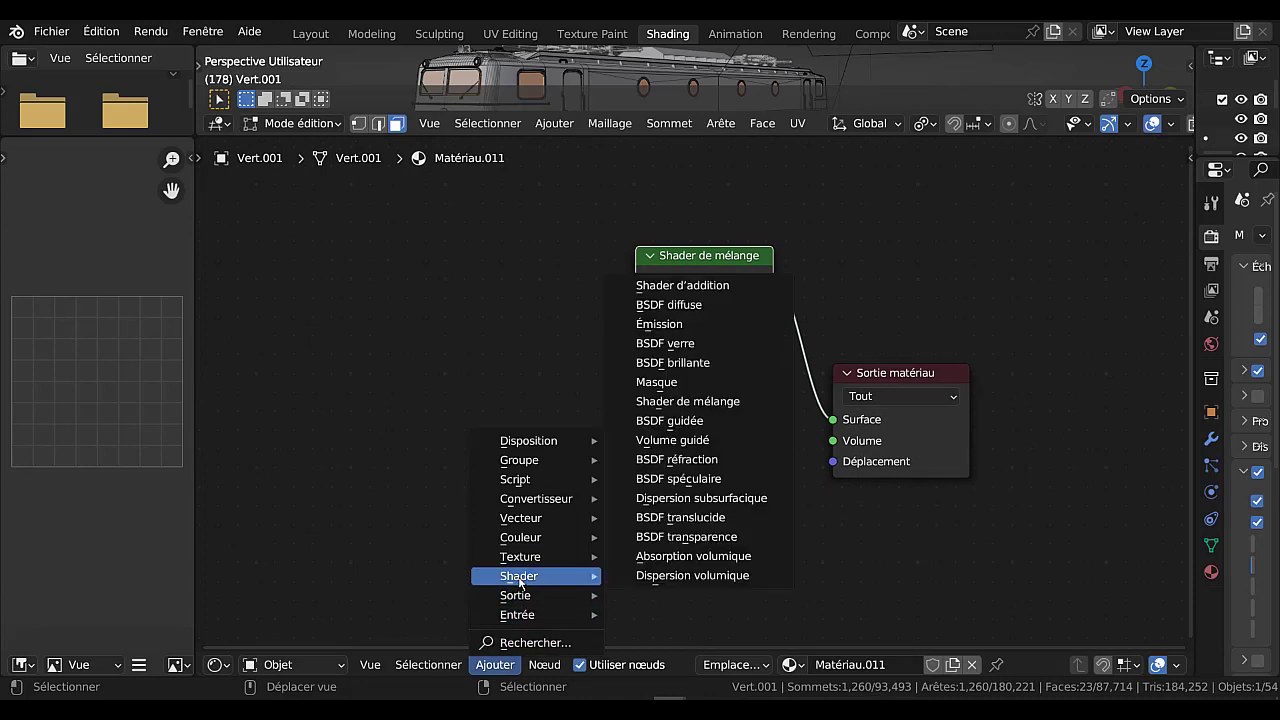
{"action": "left_click", "coordinate": [686, 344]}
{"action": "left_click", "coordinate": [741, 436]}
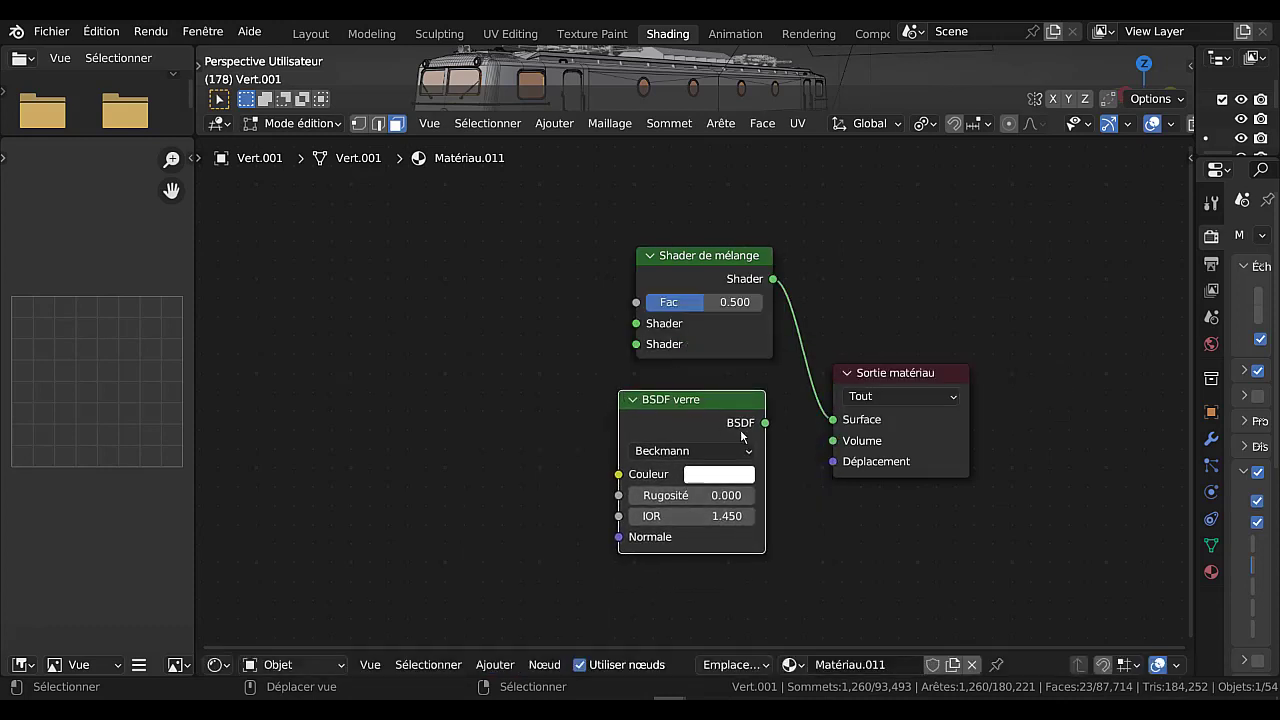
{"action": "left_click_drag", "start_coordinate": [765, 424], "coordinate": [780, 458]}
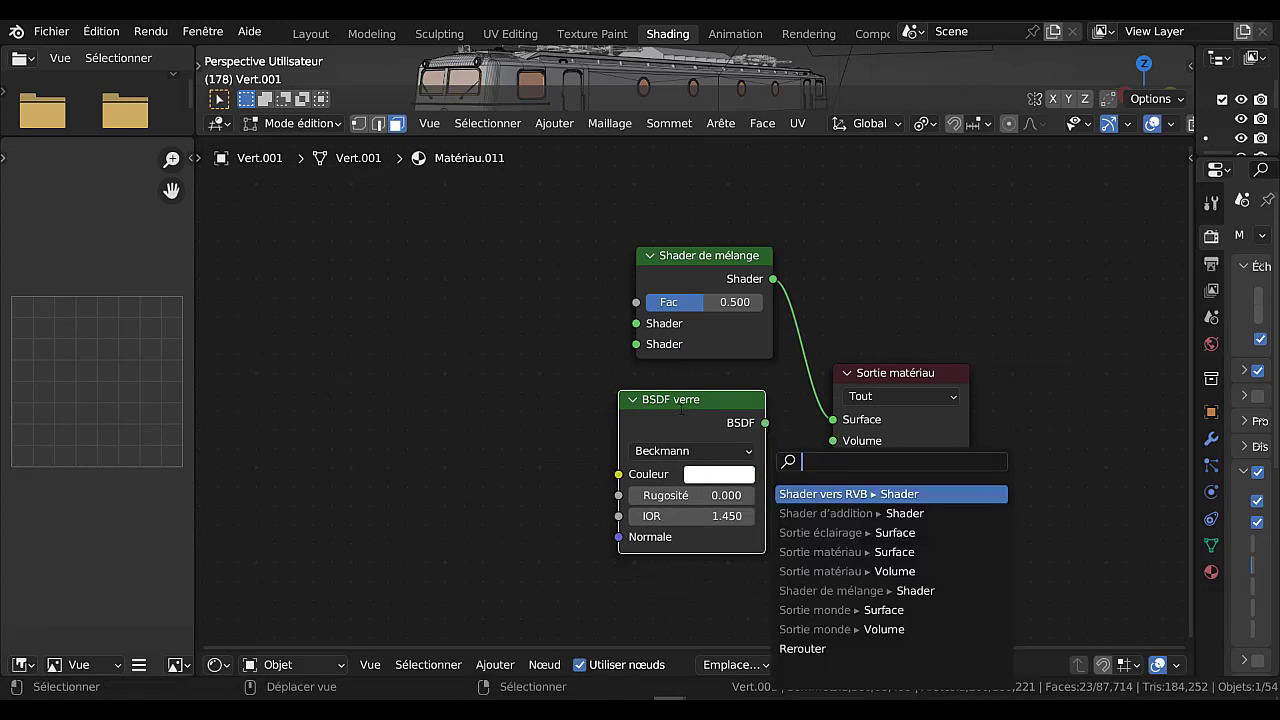
{"action": "left_click_drag", "start_coordinate": [667, 412], "coordinate": [460, 304]}
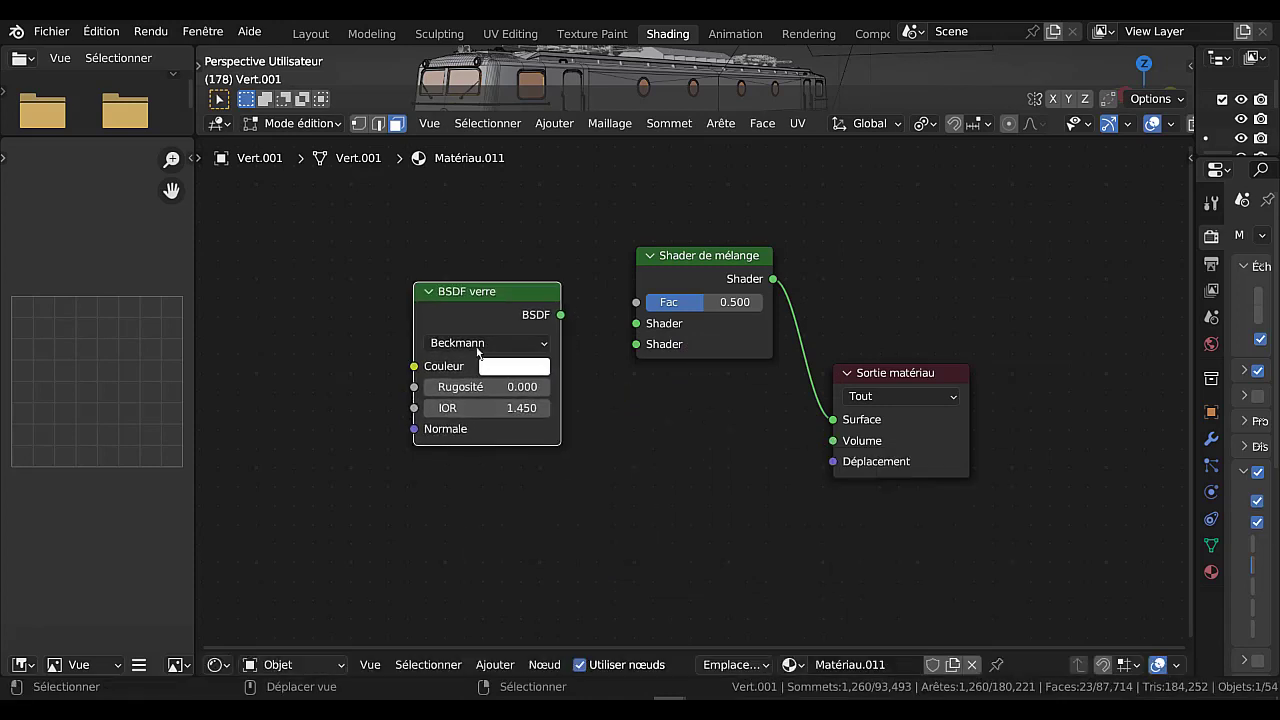
{"action": "left_click_drag", "start_coordinate": [561, 315], "coordinate": [636, 326]}
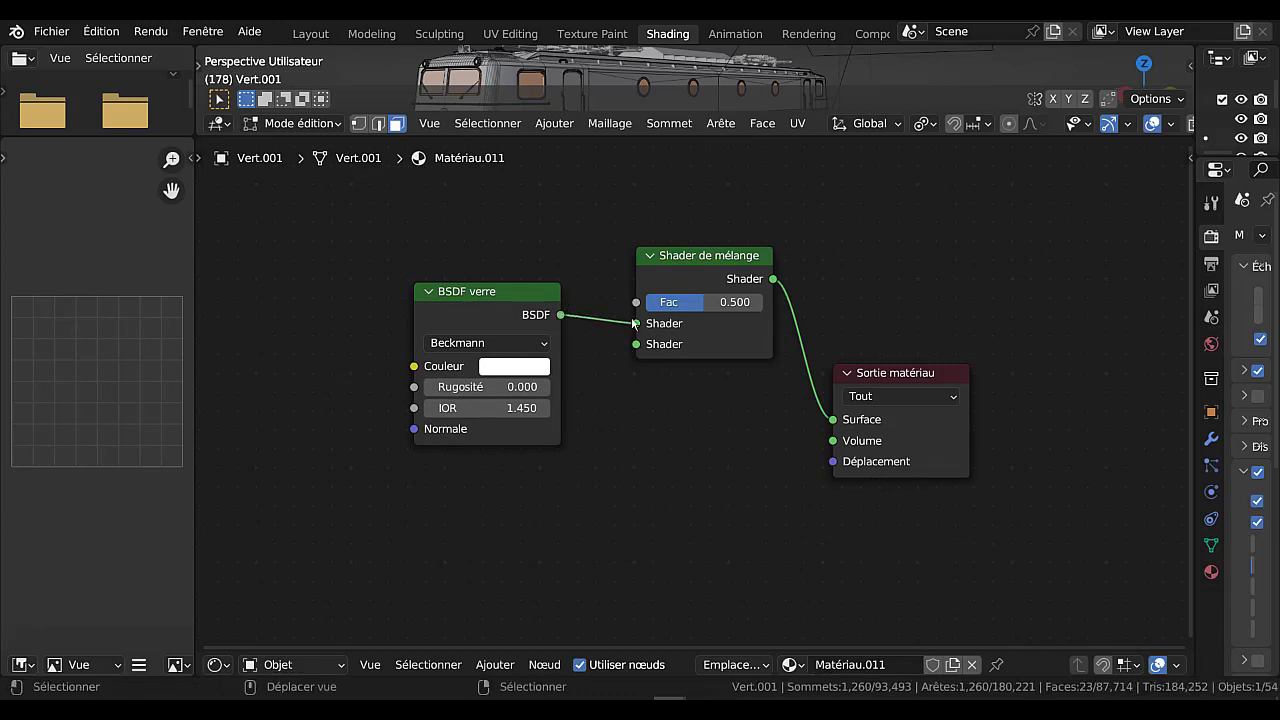
{"action": "left_click_drag", "start_coordinate": [492, 291], "coordinate": [478, 264]}
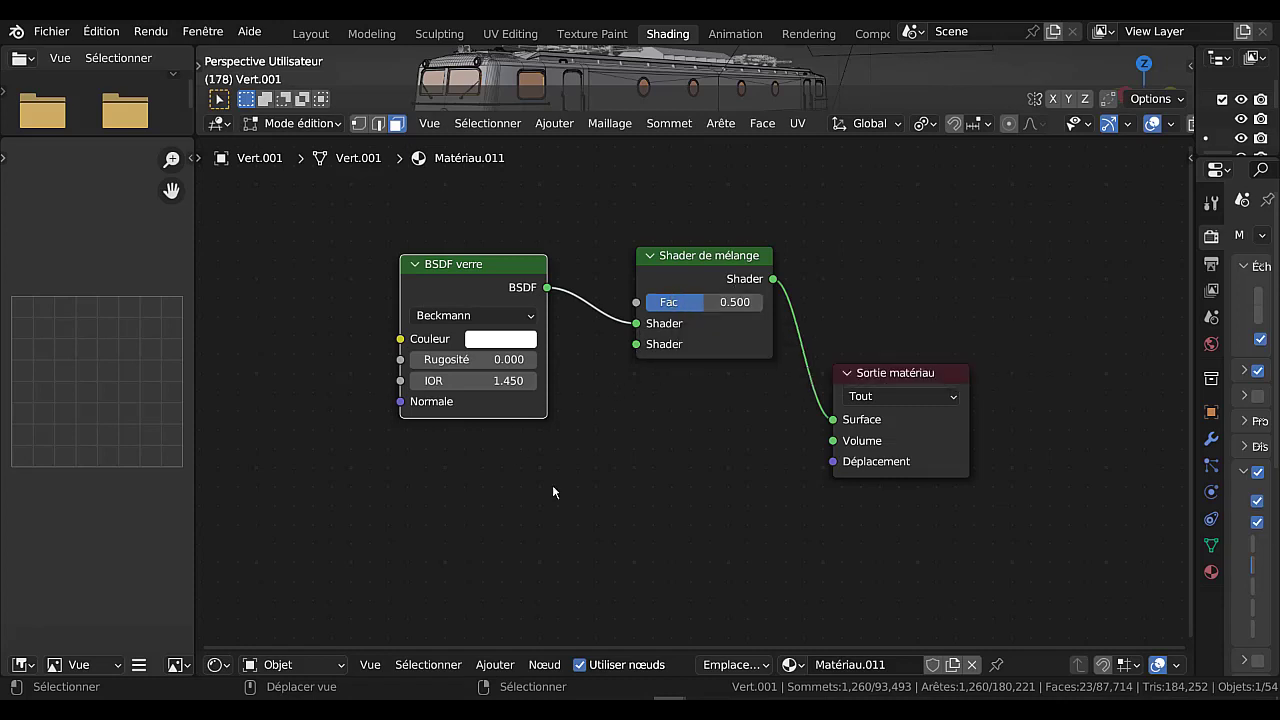
Step: Add a Poids calque node above BSDF verre and connect its Fresnel output to the Fac input of Shader de mélange
{"action": "left_click", "coordinate": [495, 665]}
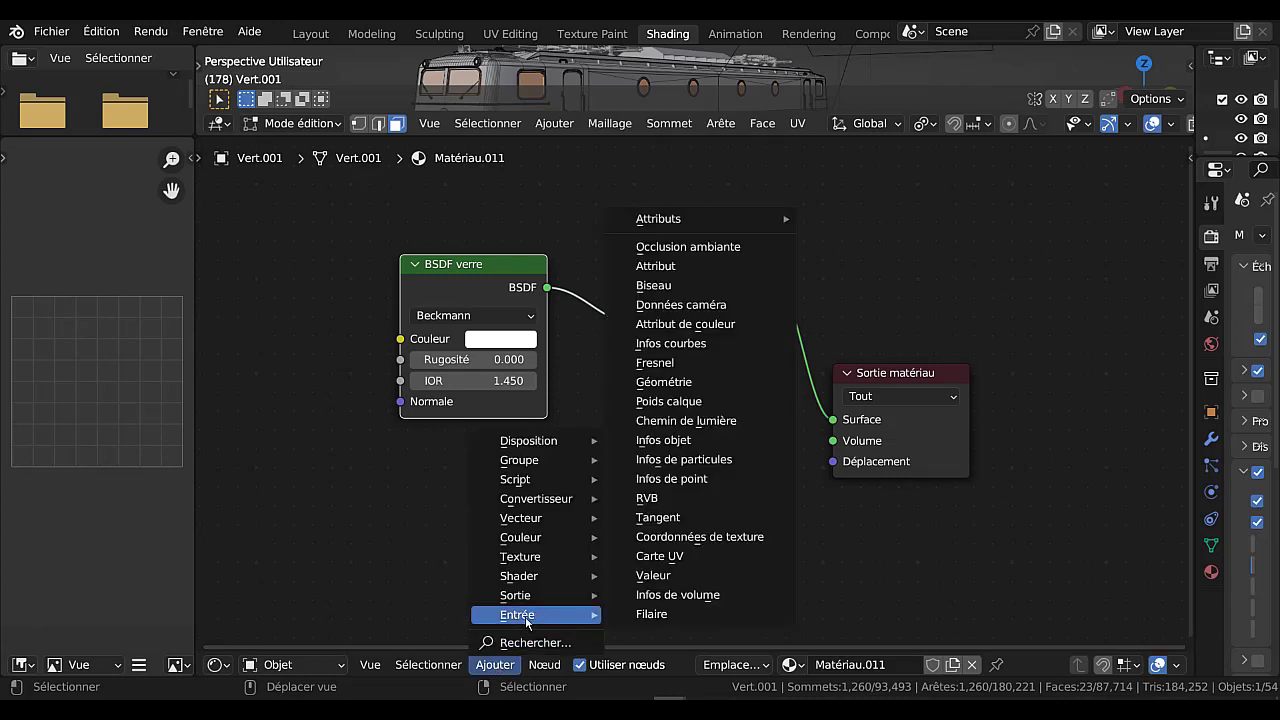
{"action": "left_click", "coordinate": [687, 401]}
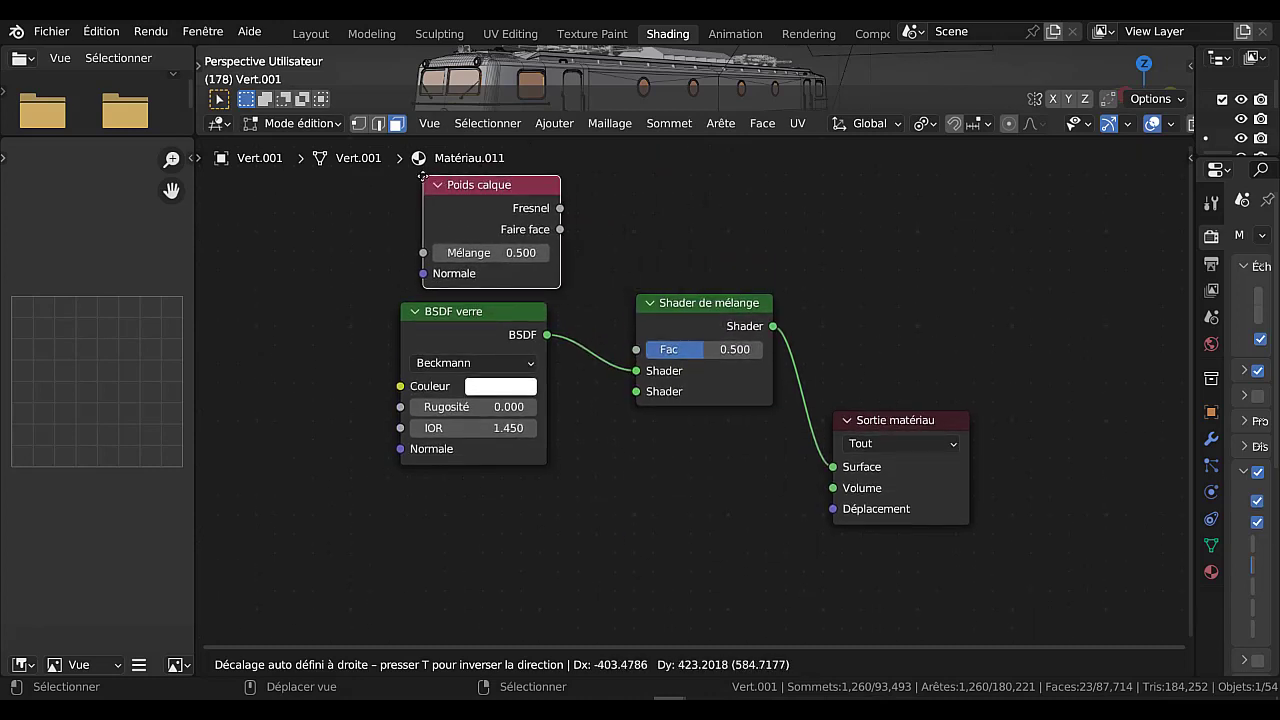
{"action": "left_click", "coordinate": [410, 183]}
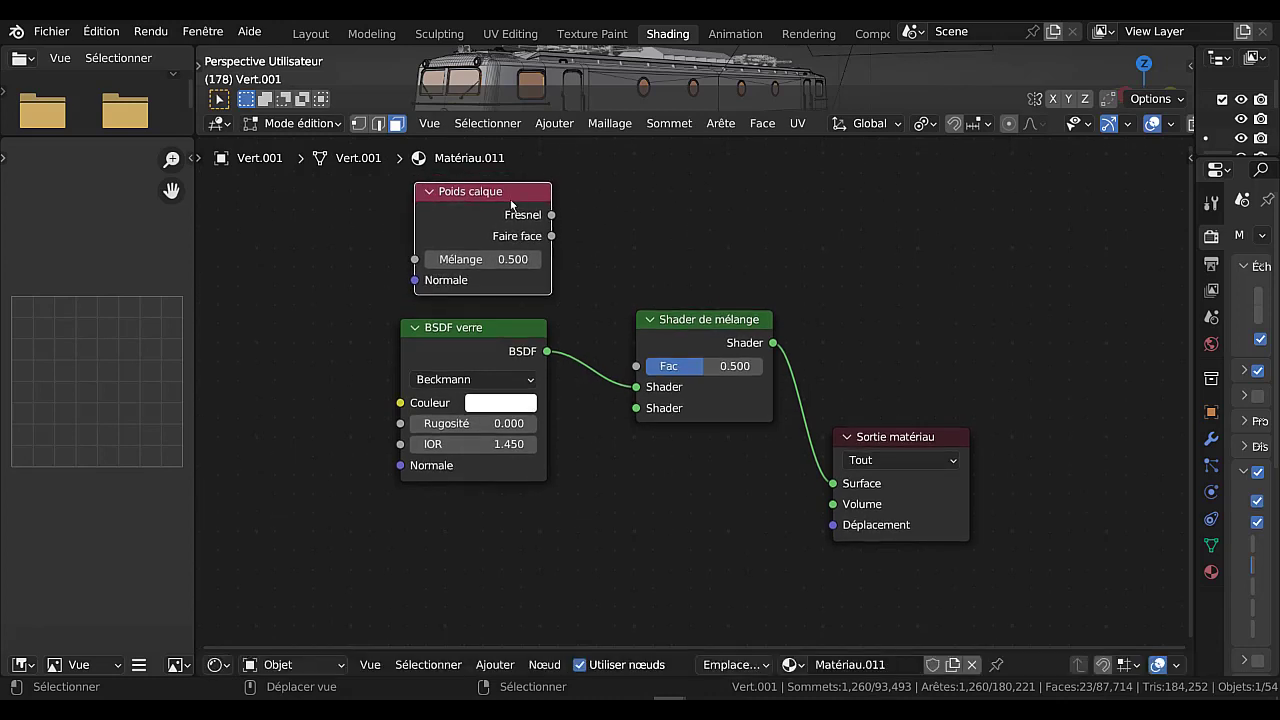
{"action": "left_click_drag", "start_coordinate": [552, 217], "coordinate": [636, 466]}
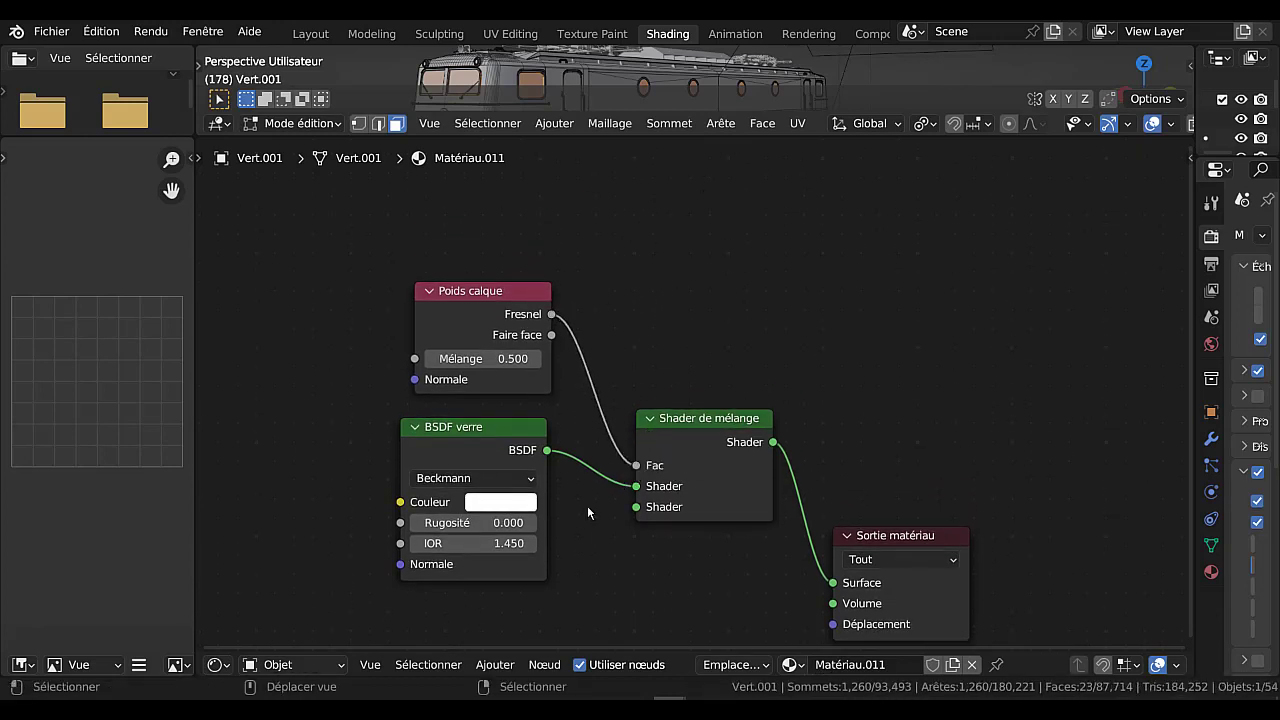
Step: Add a BSDF transparence node below BSDF verre and connect it to the second Shader input of Shader de mélange
{"action": "scroll", "coordinate": [581, 582], "scroll_direction": "down", "scroll_amount": 3}
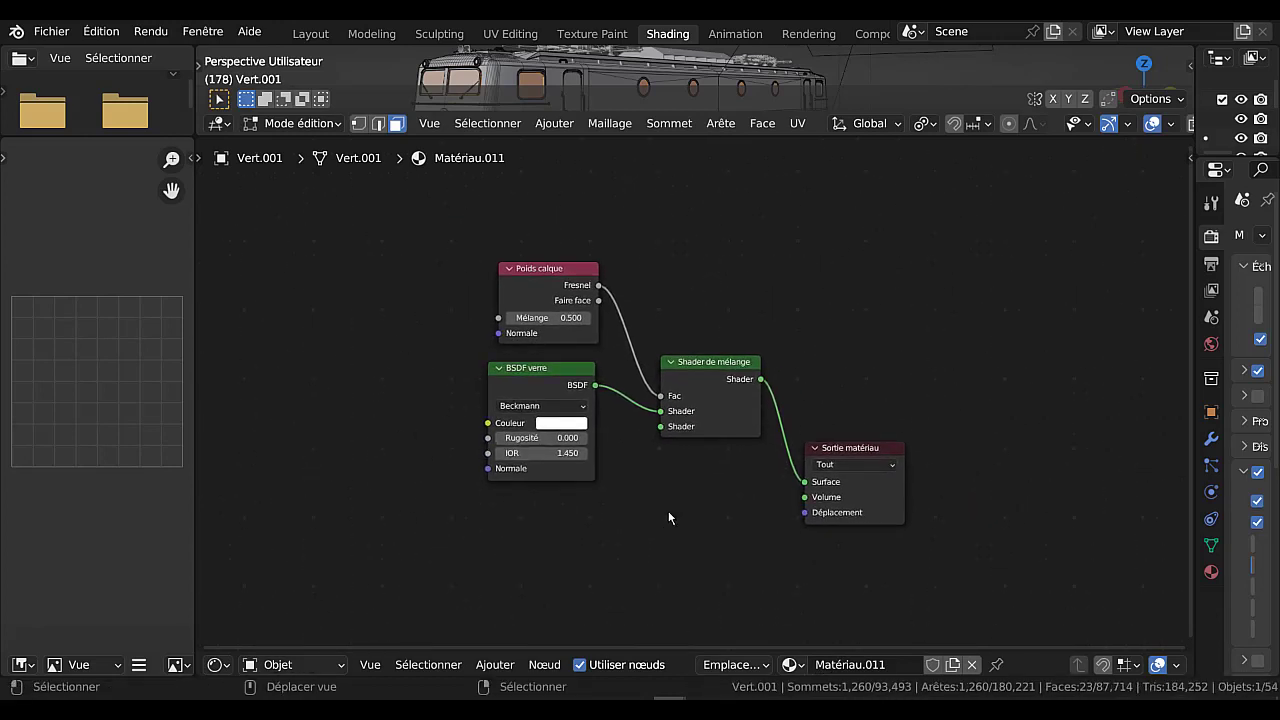
{"action": "left_click", "coordinate": [495, 667]}
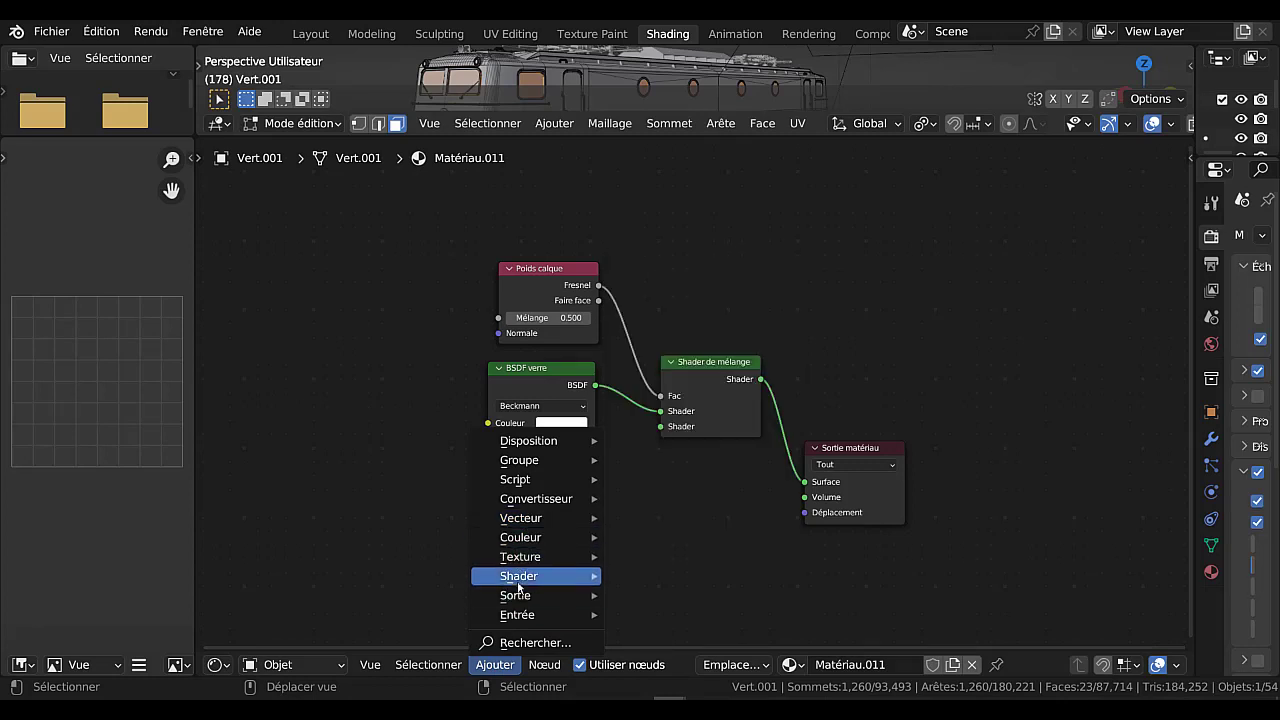
{"action": "mouse_move", "coordinate": [519, 580]}
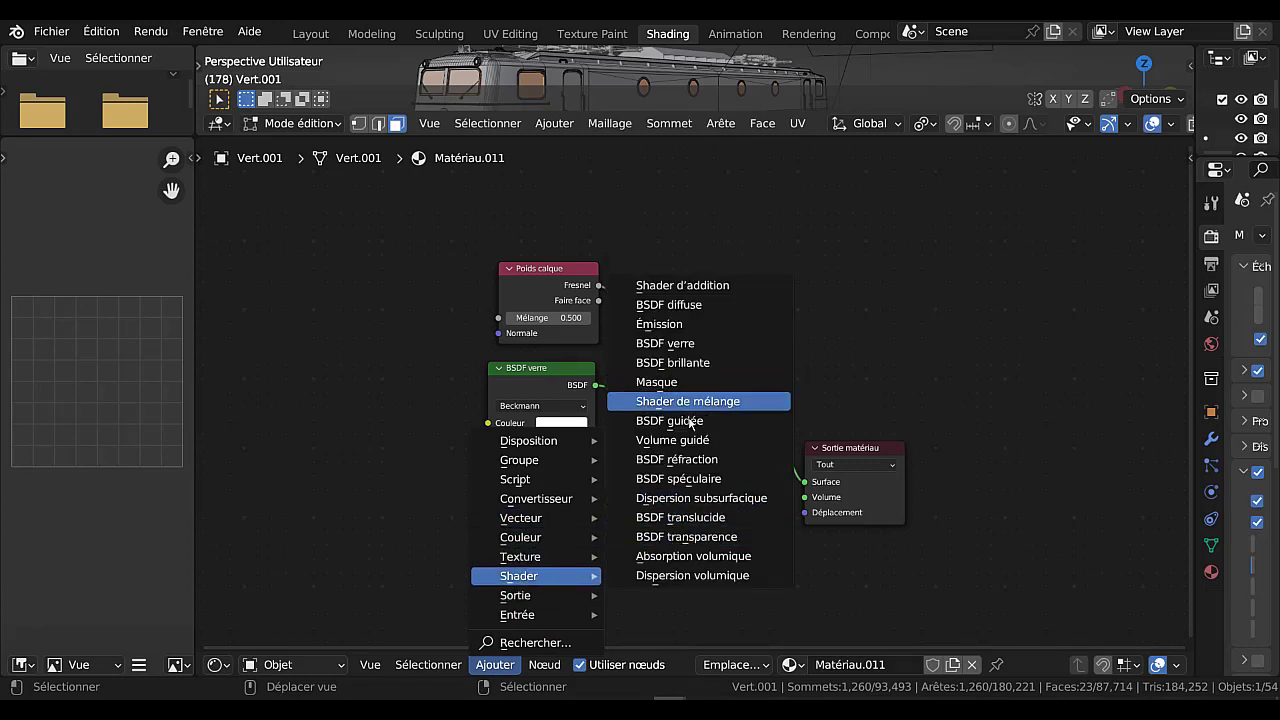
{"action": "left_click", "coordinate": [686, 537]}
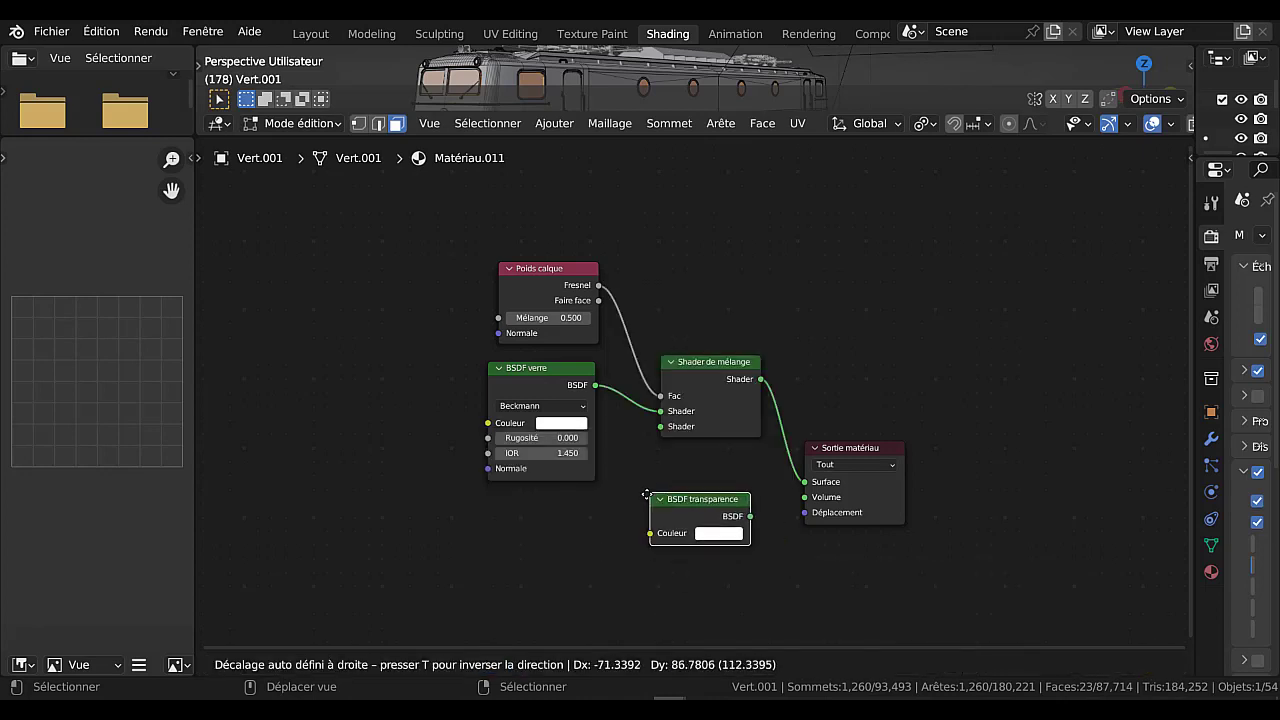
{"action": "left_click", "coordinate": [607, 524]}
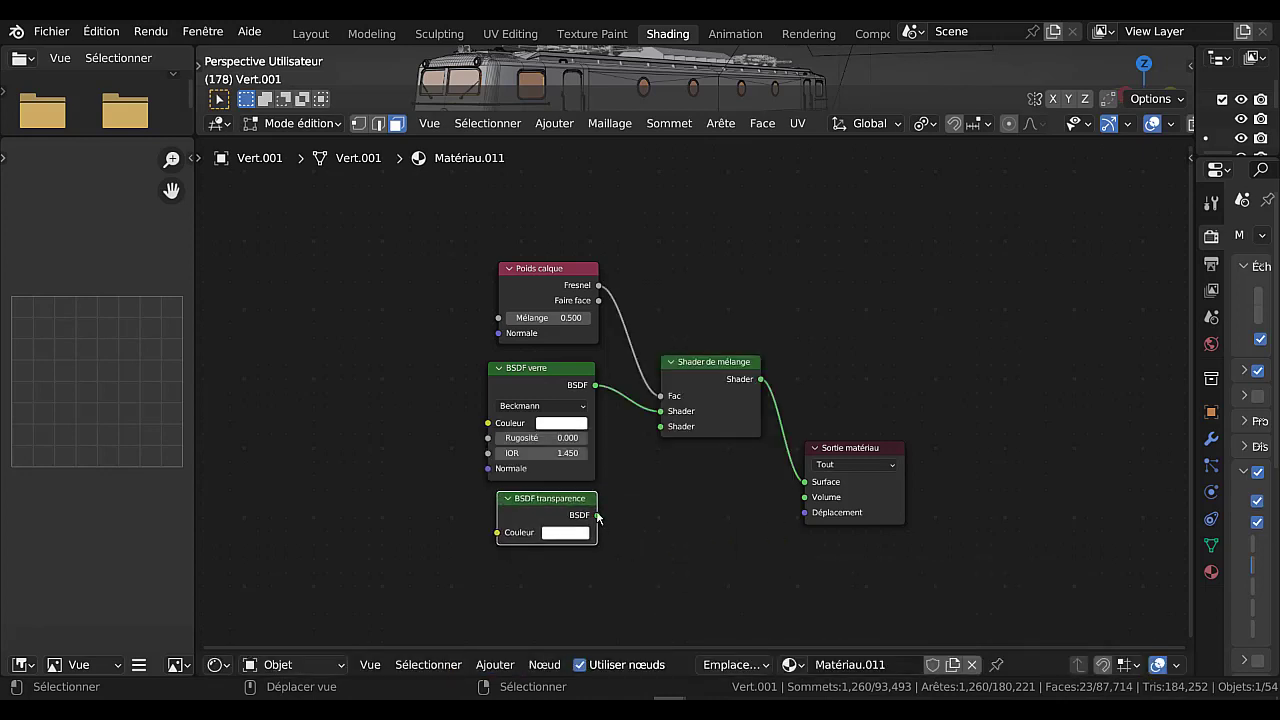
{"action": "left_click_drag", "start_coordinate": [598, 516], "coordinate": [661, 427]}
{"action": "middle_click_drag", "start_coordinate": [694, 576], "coordinate": [693, 591]}
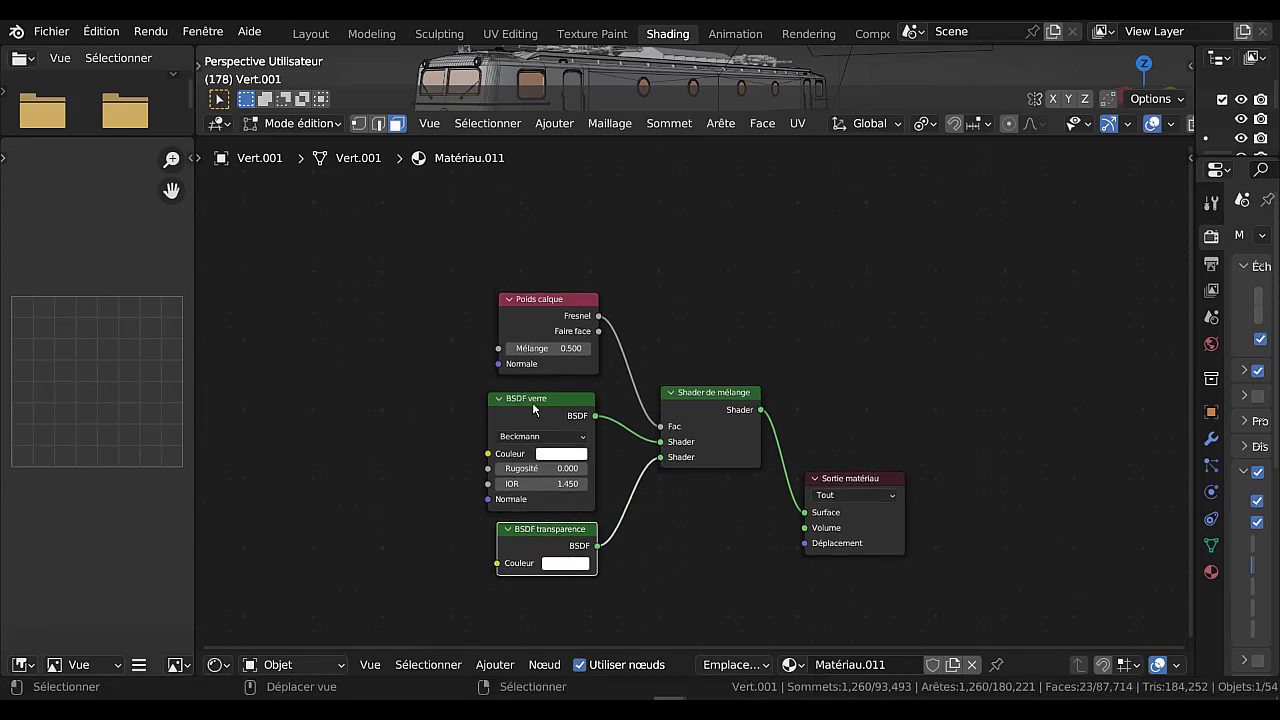
{"action": "scroll", "coordinate": [876, 269], "scroll_direction": "down", "scroll_amount": 1}
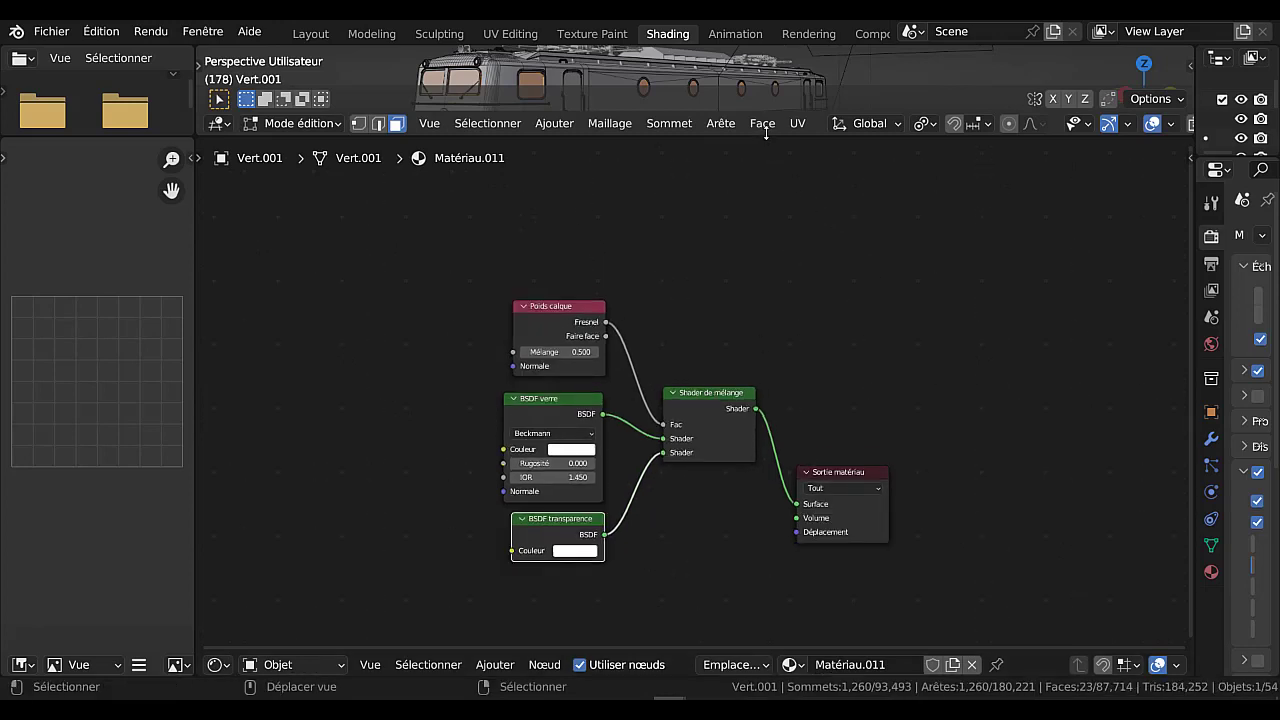
{"action": "left_click", "coordinate": [670, 243]}
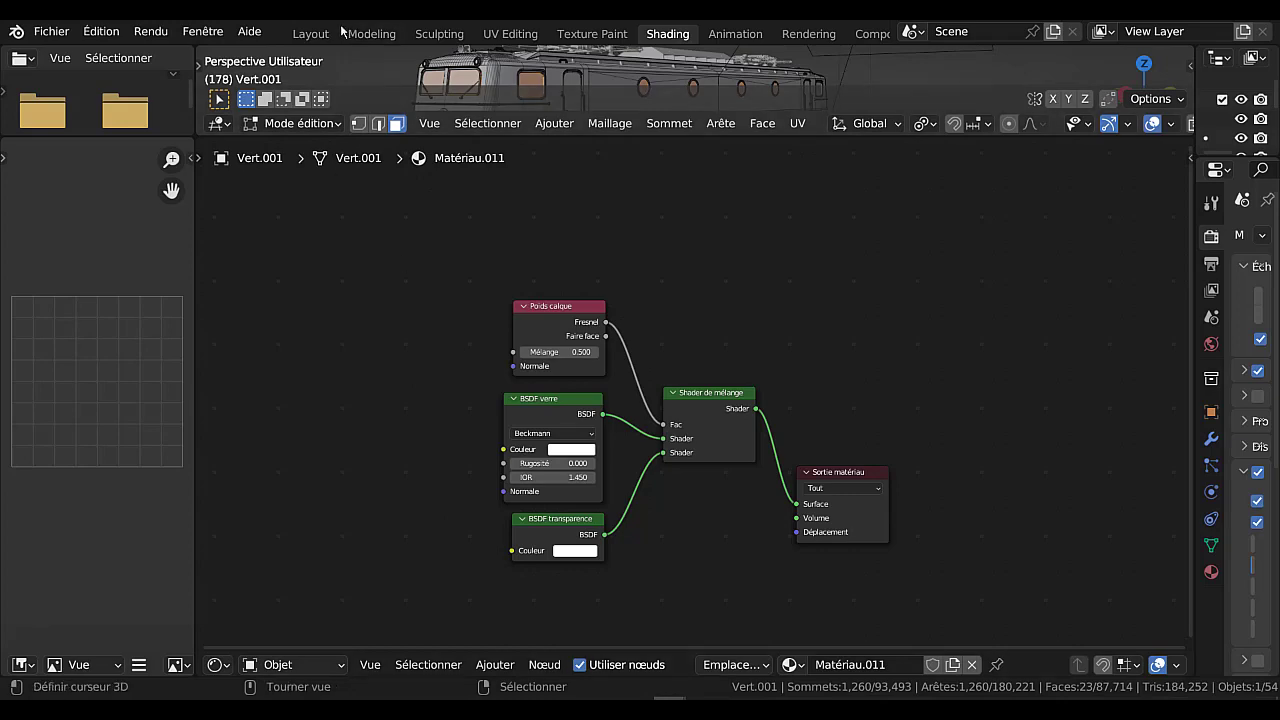
Step: In the Layout workspace, widen the properties area and assign material Matériau.011 to the selected window faces
{"action": "left_click", "coordinate": [310, 33]}
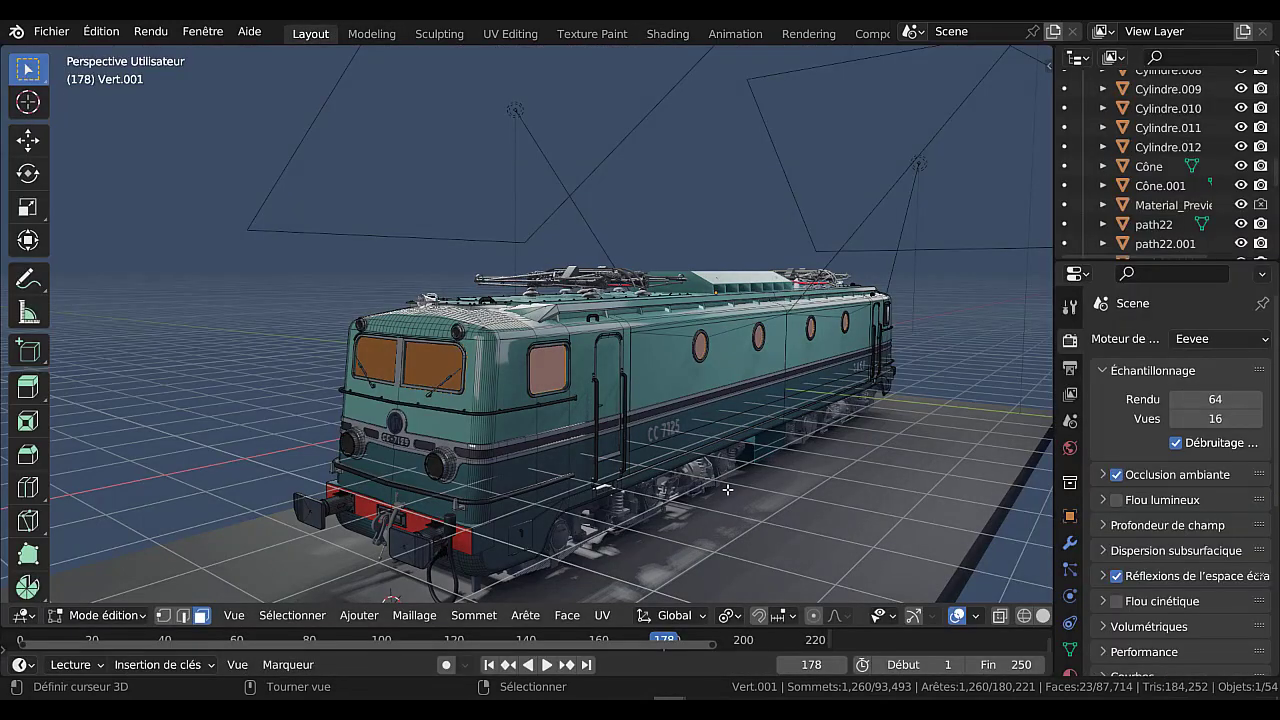
{"action": "left_click_drag", "start_coordinate": [1056, 430], "coordinate": [919, 435]}
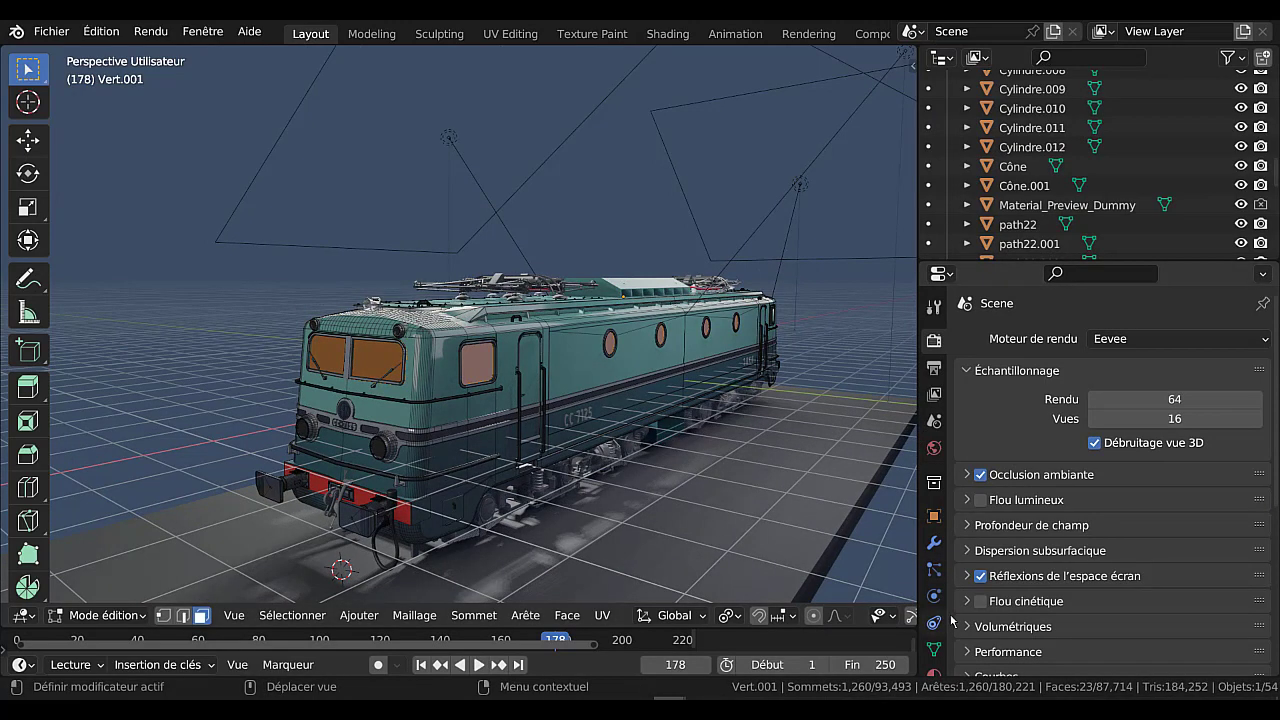
{"action": "scroll", "coordinate": [952, 620], "scroll_direction": "down", "scroll_amount": 3}
{"action": "scroll", "coordinate": [935, 648], "scroll_direction": "down", "scroll_amount": 1}
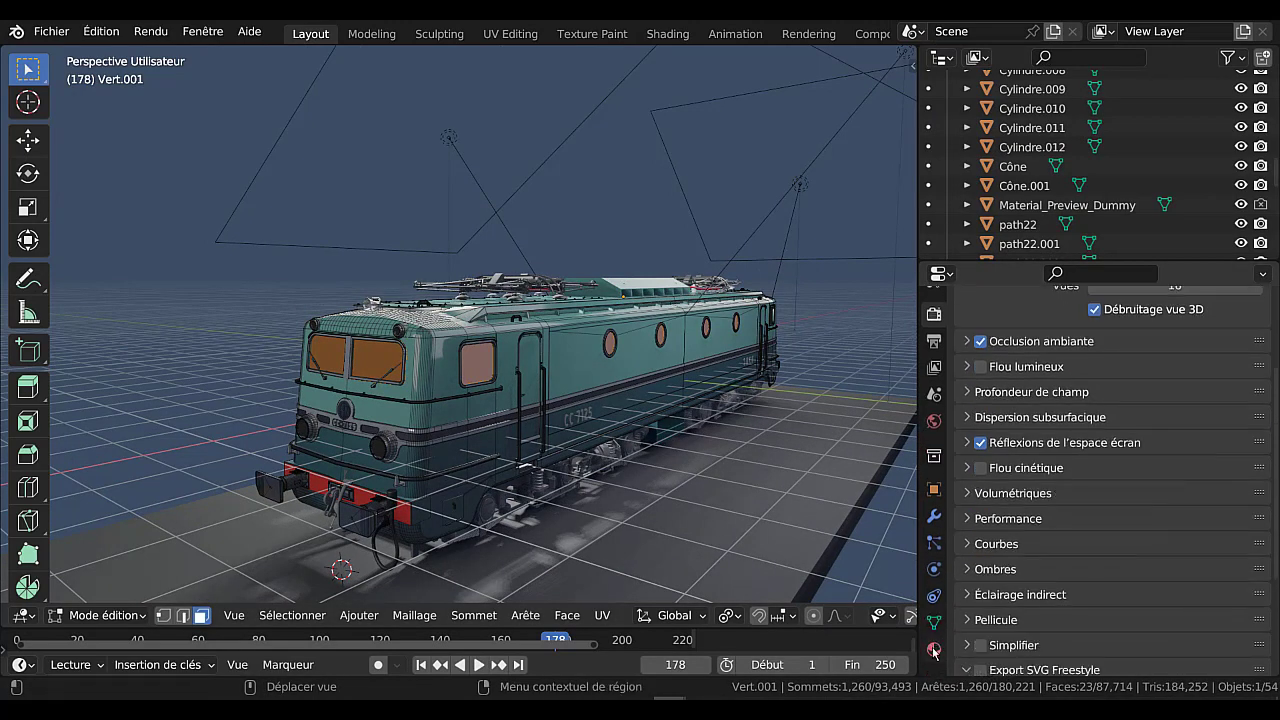
{"action": "left_click", "coordinate": [934, 649]}
{"action": "left_click", "coordinate": [1000, 588]}
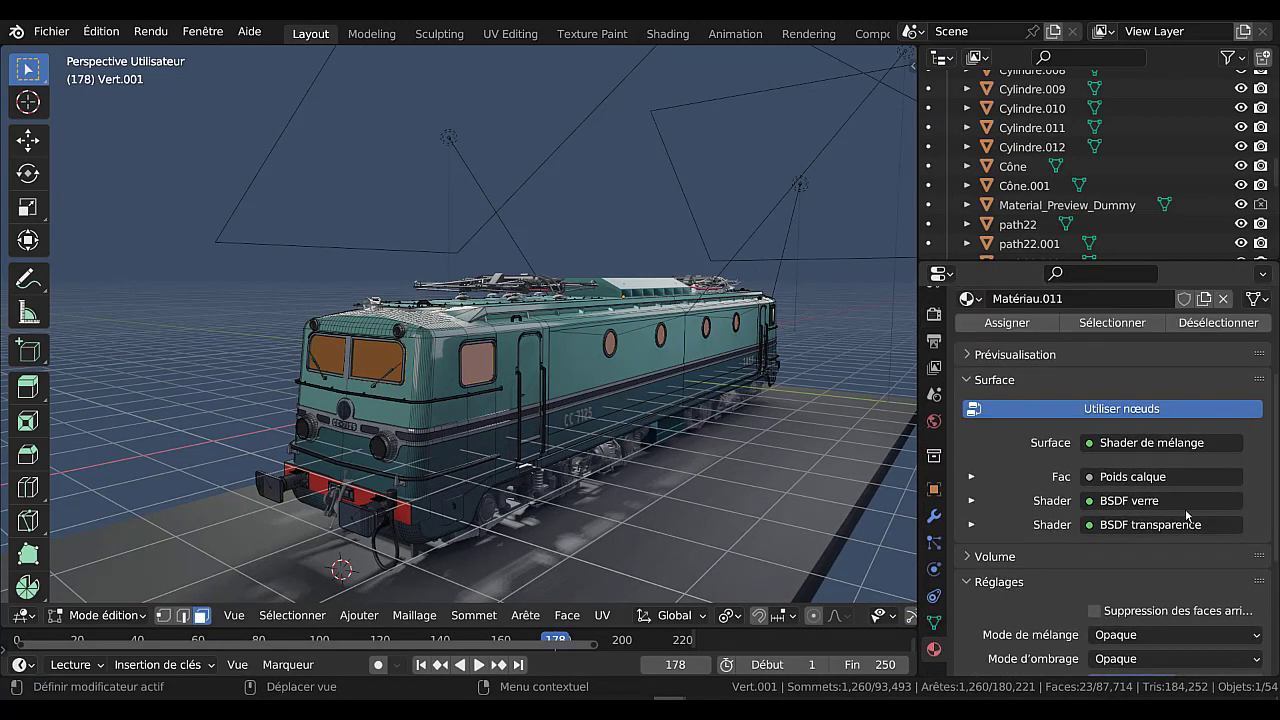
{"action": "left_click", "coordinate": [1007, 322]}
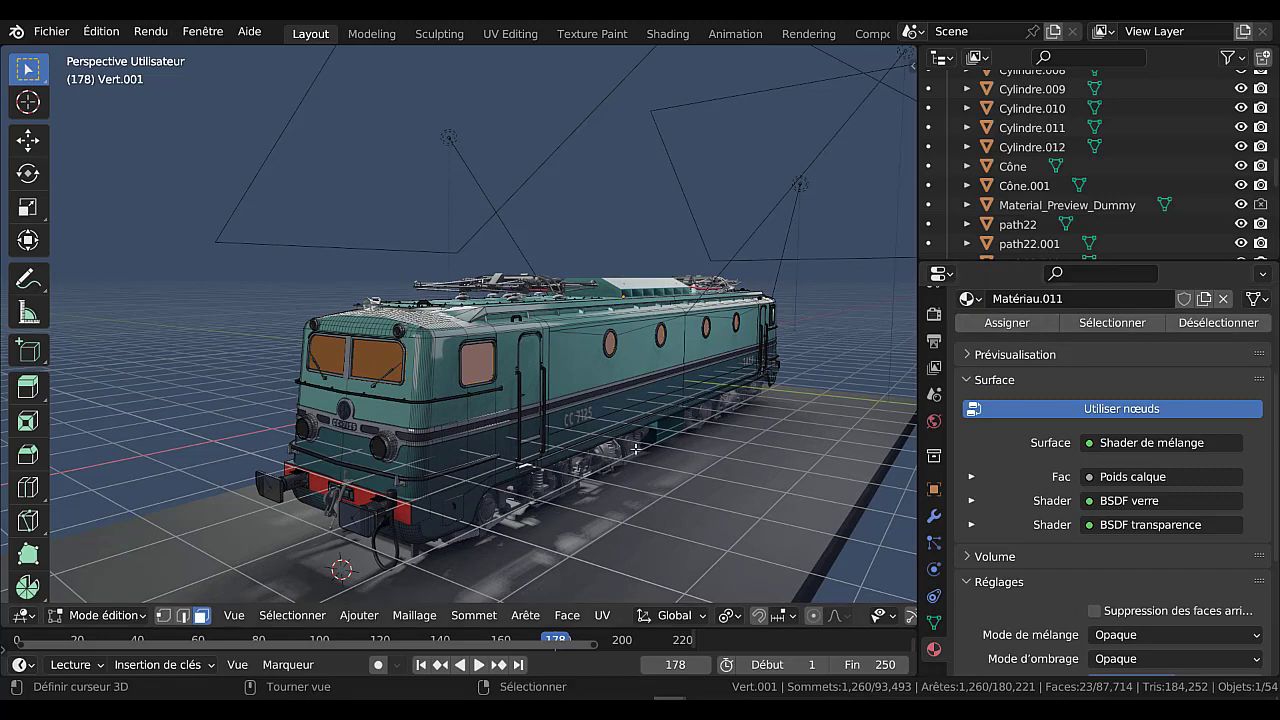
{"action": "scroll", "coordinate": [633, 469], "scroll_direction": "up", "scroll_amount": 6}
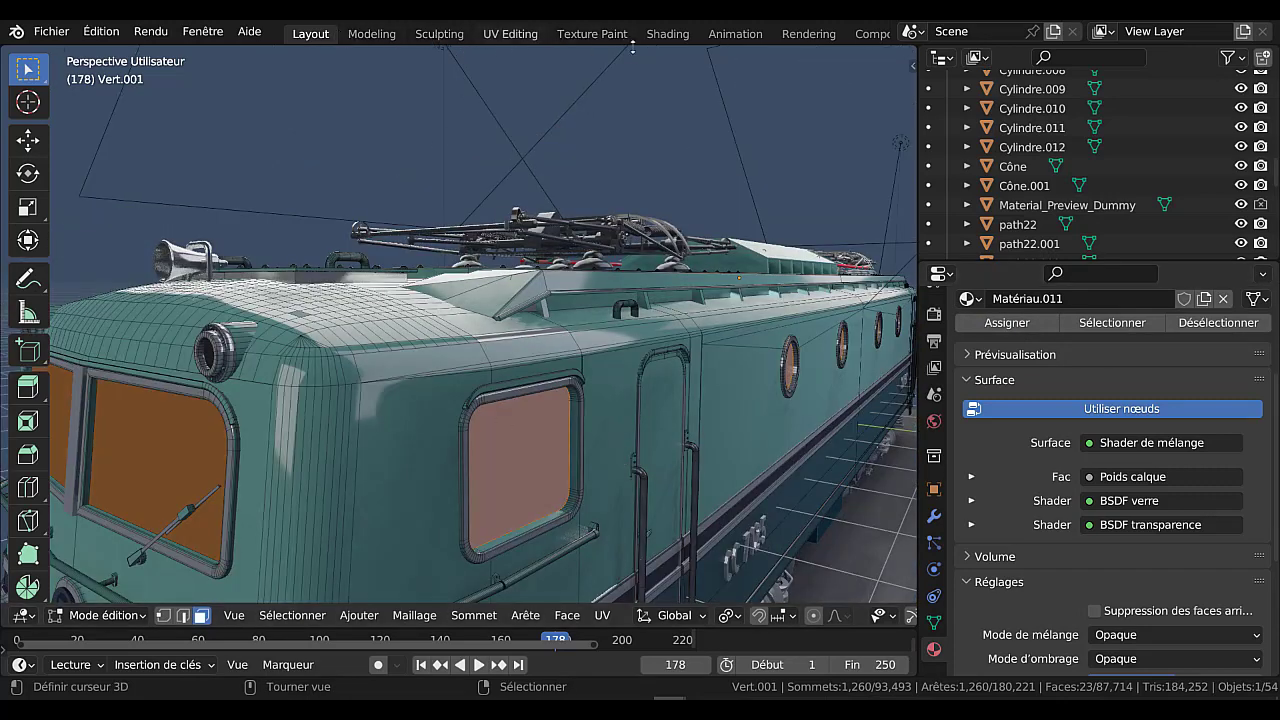
Step: Swap the two Shader inputs in the Shading workspace so BSDF transparence comes first, and place BSDF verre below it
{"action": "left_click", "coordinate": [668, 34]}
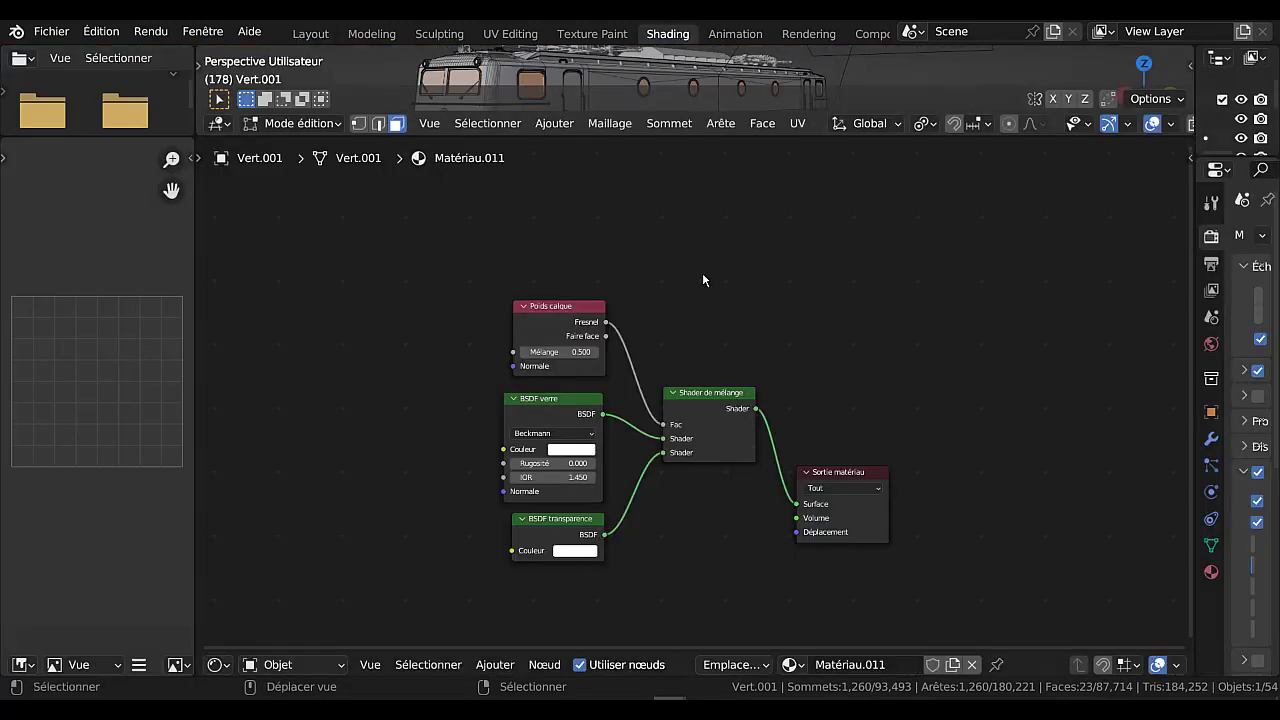
{"action": "left_click_drag", "start_coordinate": [663, 440], "coordinate": [663, 453]}
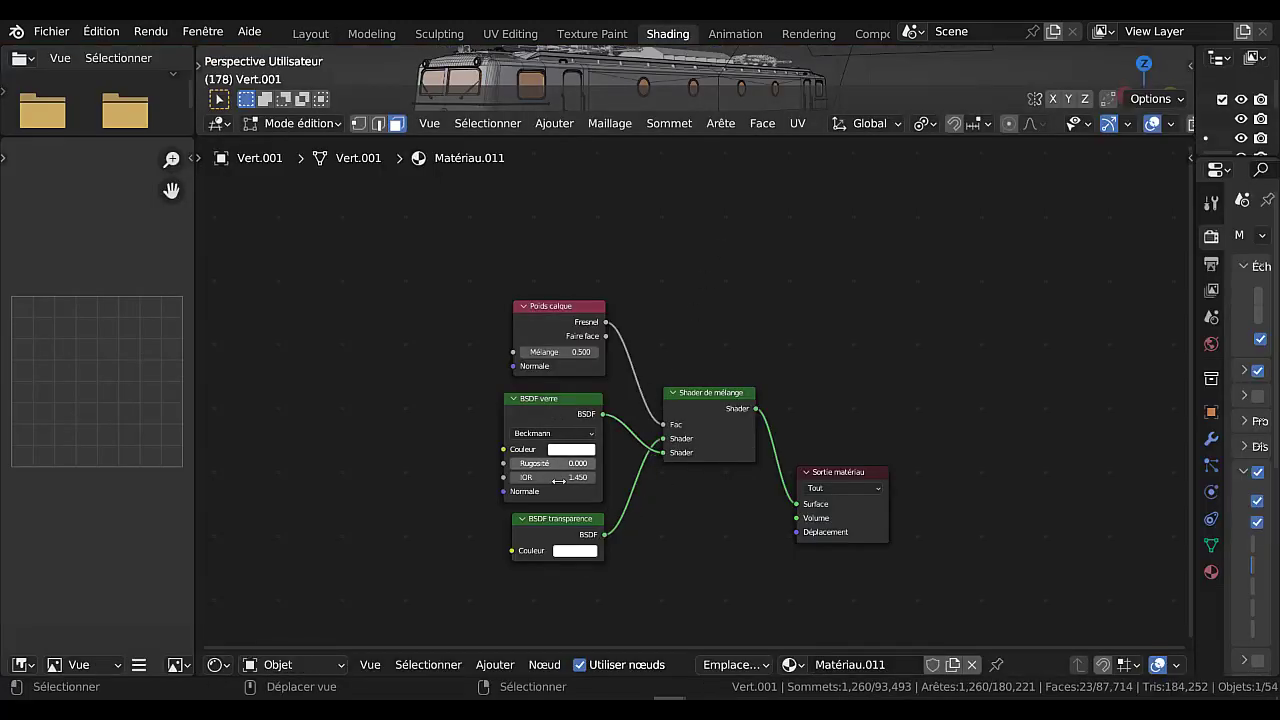
{"action": "left_click_drag", "start_coordinate": [538, 398], "coordinate": [668, 541]}
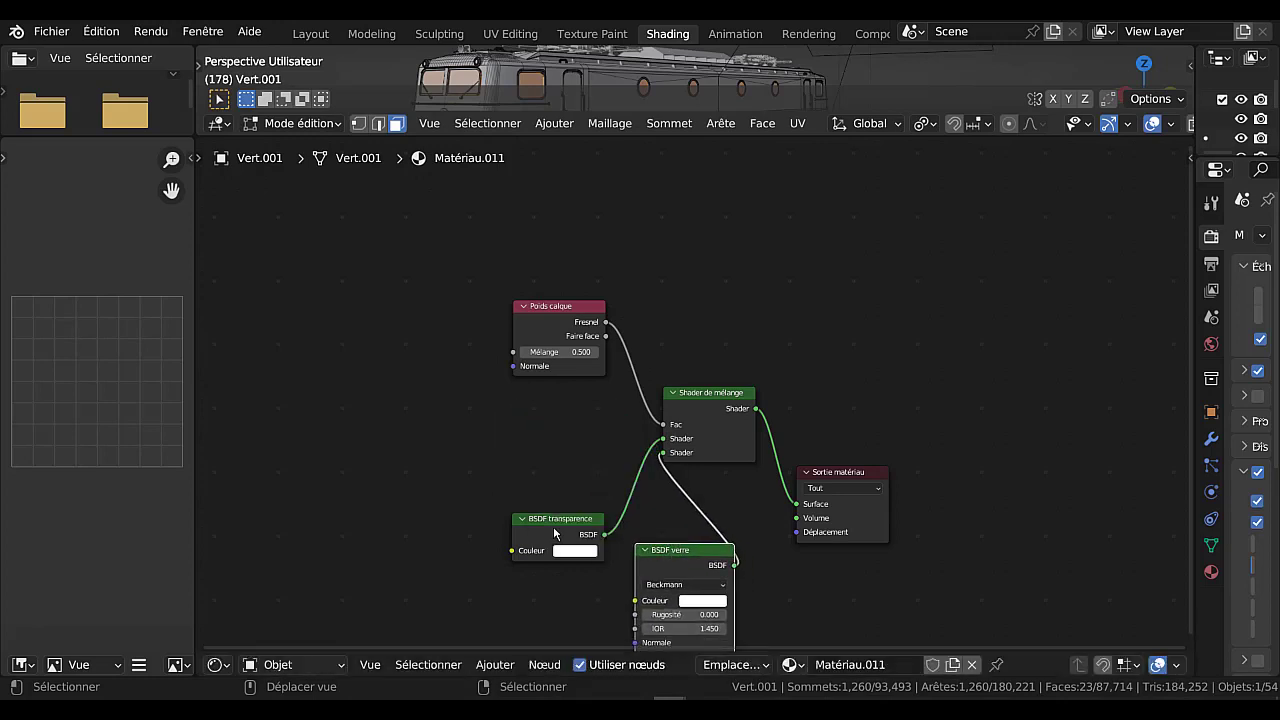
{"action": "left_click_drag", "start_coordinate": [560, 530], "coordinate": [560, 426]}
{"action": "left_click_drag", "start_coordinate": [636, 552], "coordinate": [510, 502]}
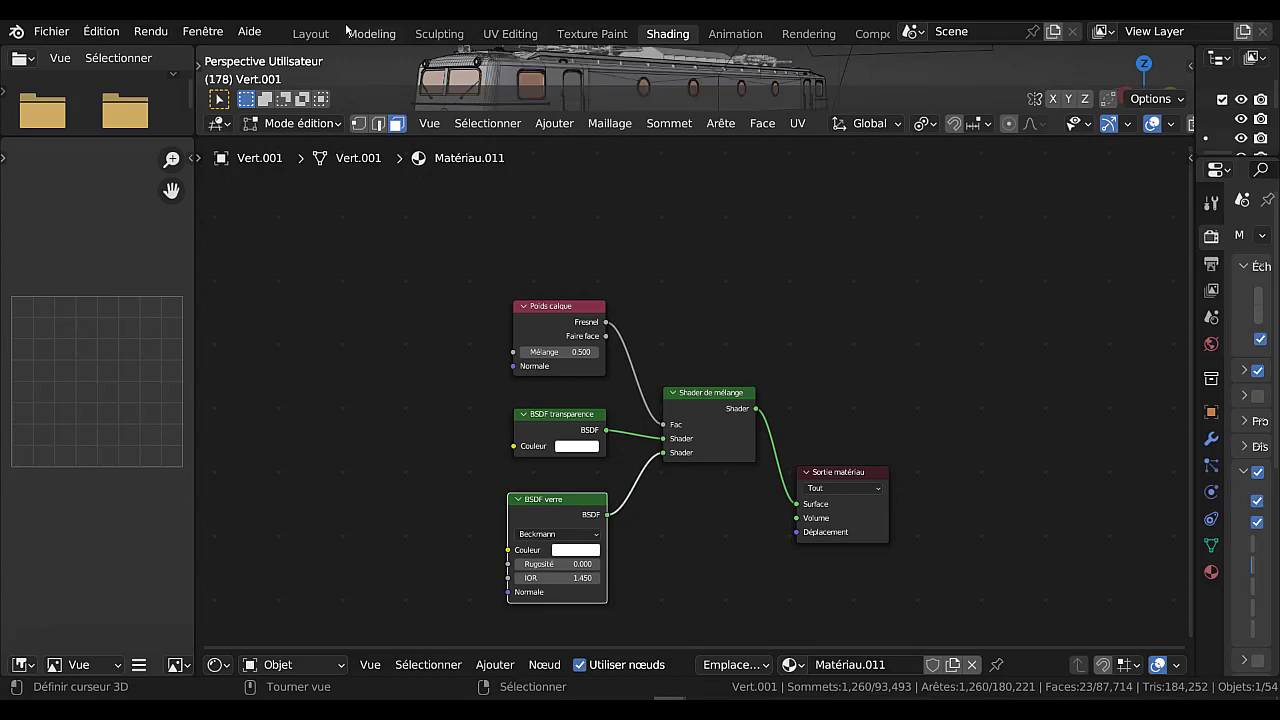
Step: Back in the Layout workspace, assign Matériau.011 to the window faces again and switch the viewport to Material Preview shading
{"action": "left_click", "coordinate": [311, 33]}
{"action": "scroll", "coordinate": [642, 352], "scroll_direction": "down", "scroll_amount": 6}
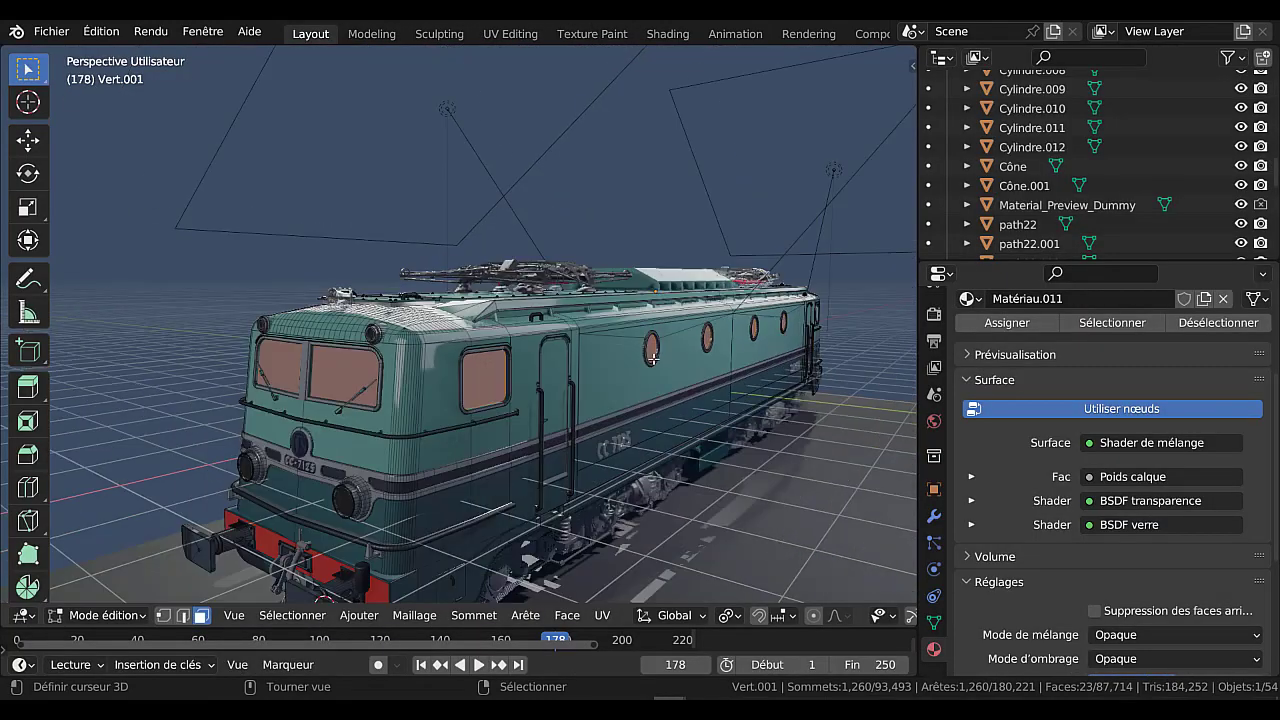
{"action": "scroll", "coordinate": [650, 352], "scroll_direction": "up", "scroll_amount": 1}
{"action": "middle_click_drag", "start_coordinate": [663, 351], "coordinate": [682, 339]}
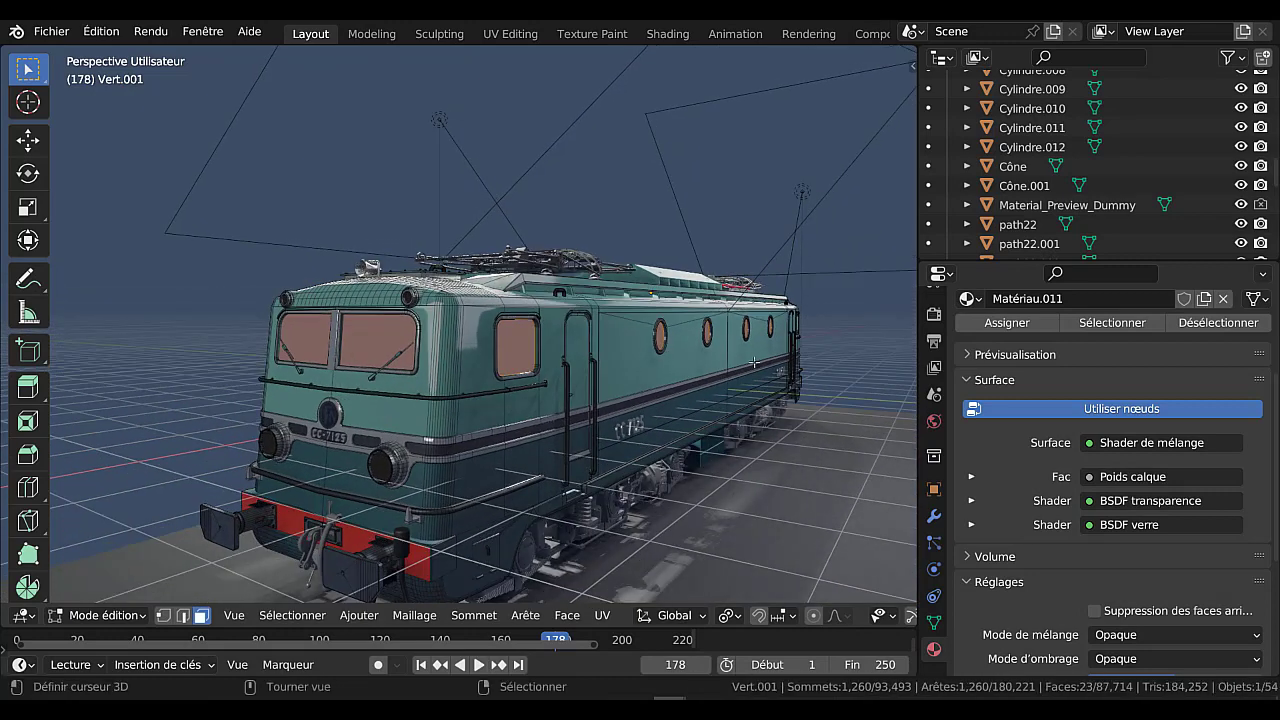
{"action": "left_click", "coordinate": [1020, 323]}
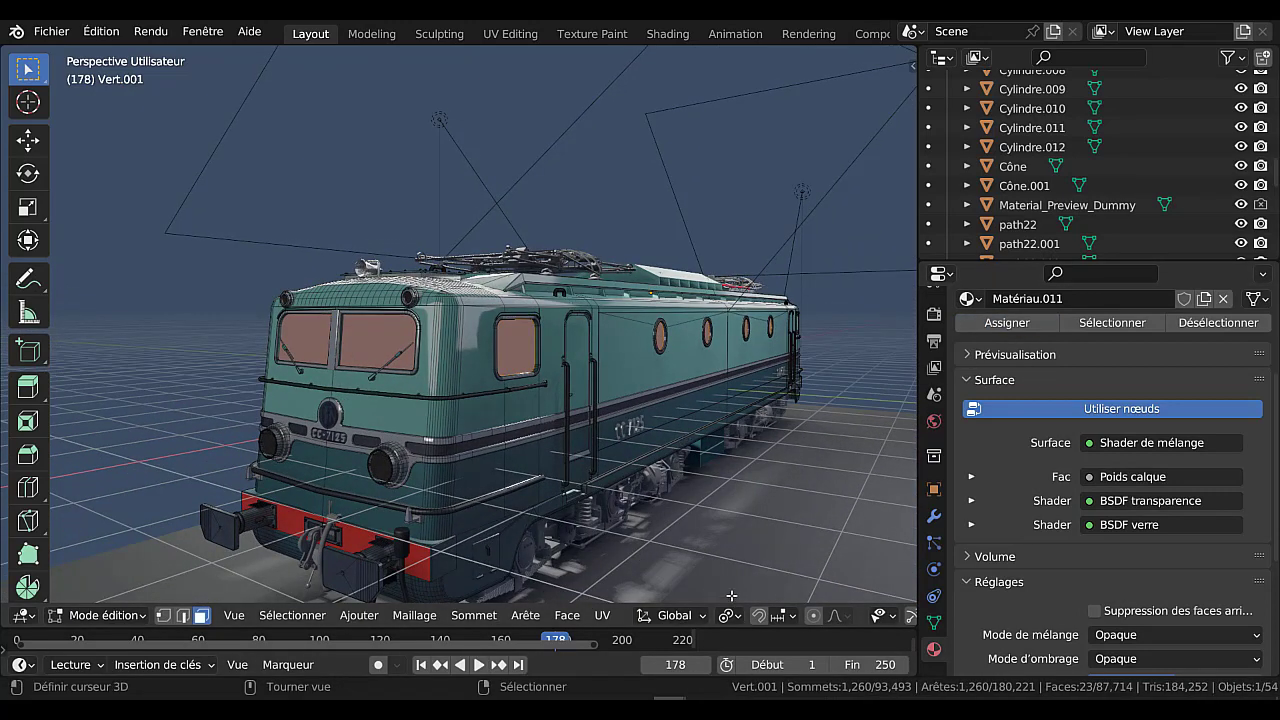
{"action": "scroll", "coordinate": [777, 615], "scroll_direction": "down", "scroll_amount": 5}
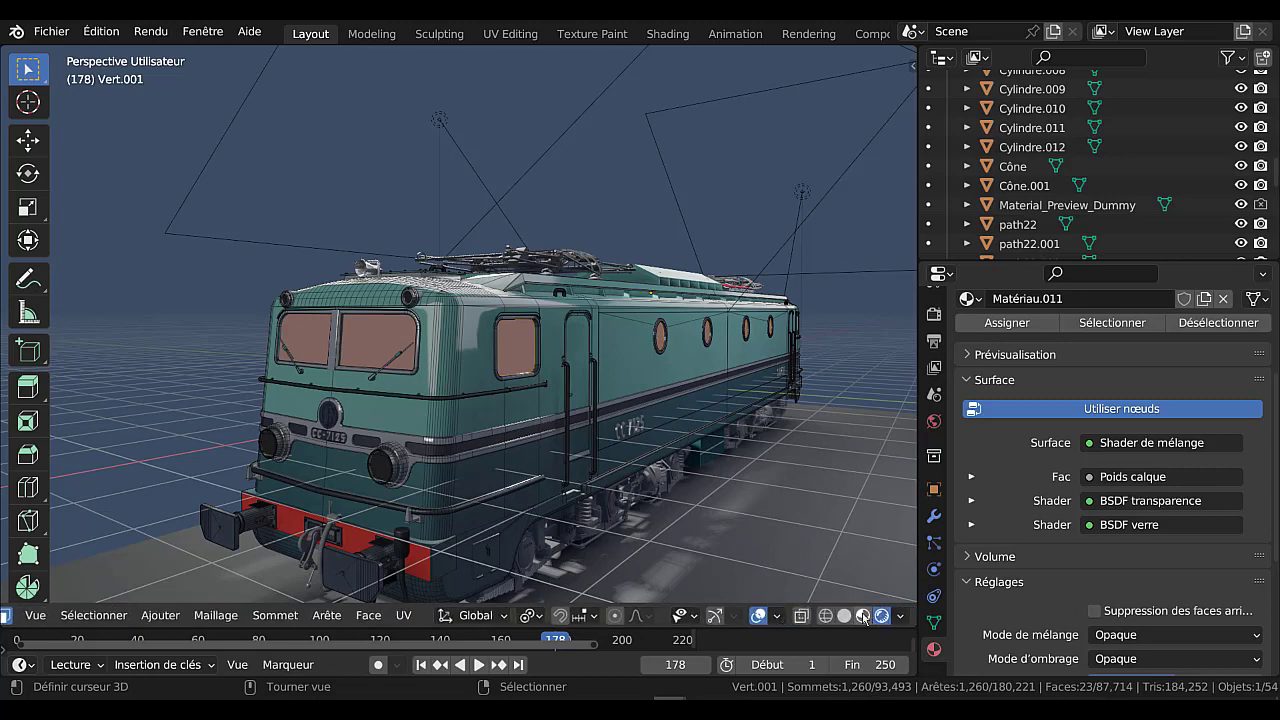
{"action": "left_click", "coordinate": [864, 616]}
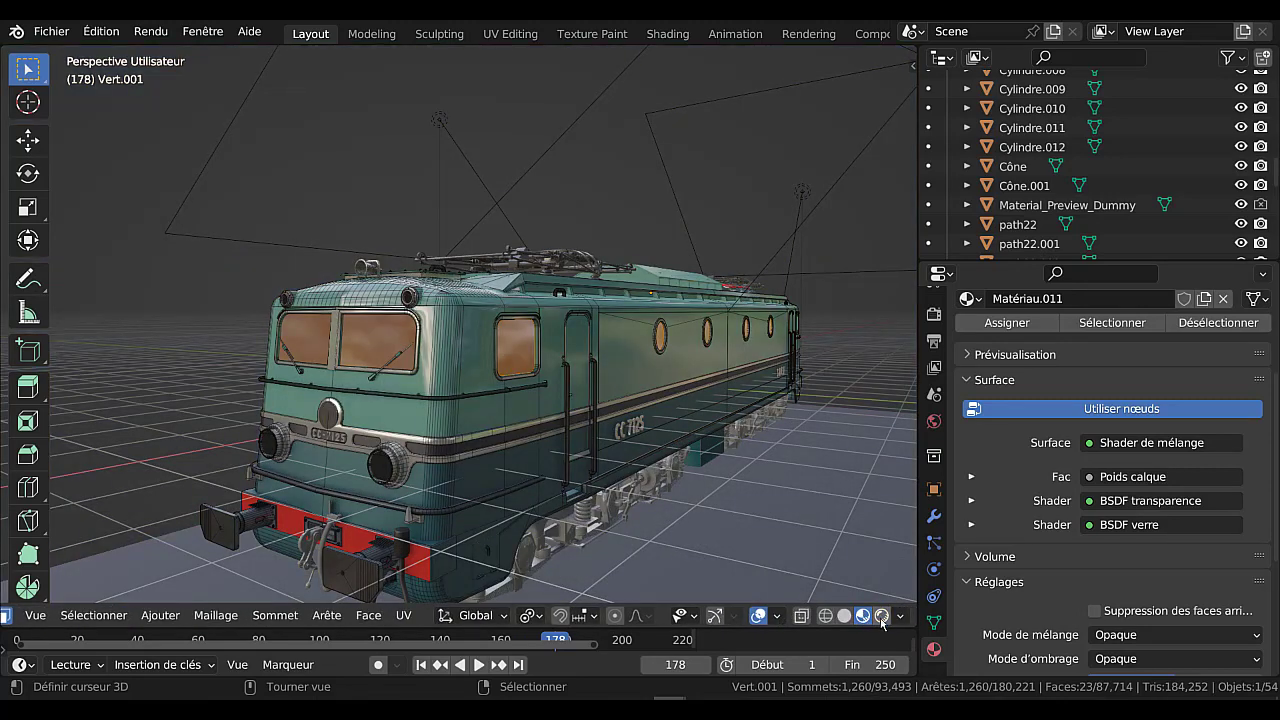
Step: Preview the windows in Rendered shading, return to Material Preview, and leave Edit Mode to inspect the glass up close
{"action": "left_click", "coordinate": [882, 616]}
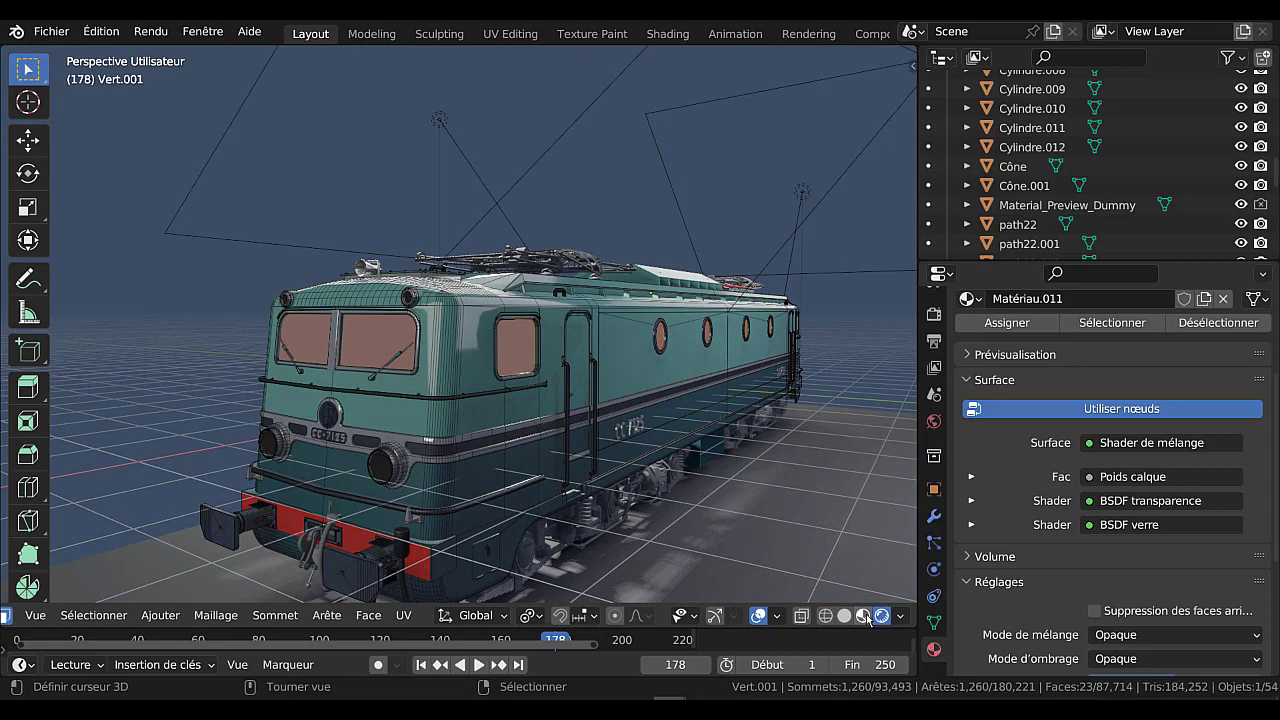
{"action": "left_click", "coordinate": [865, 616]}
{"action": "key", "text": "Tab"}
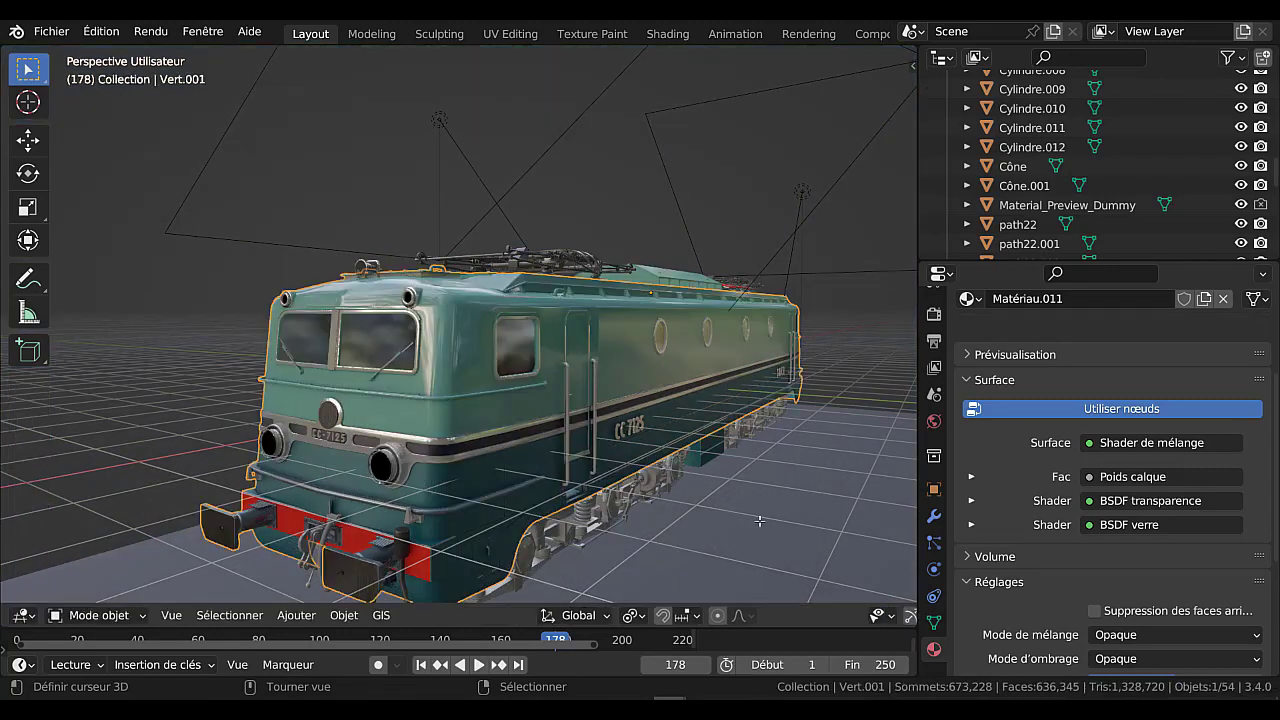
{"action": "scroll", "coordinate": [578, 490], "scroll_direction": "up", "scroll_amount": 6}
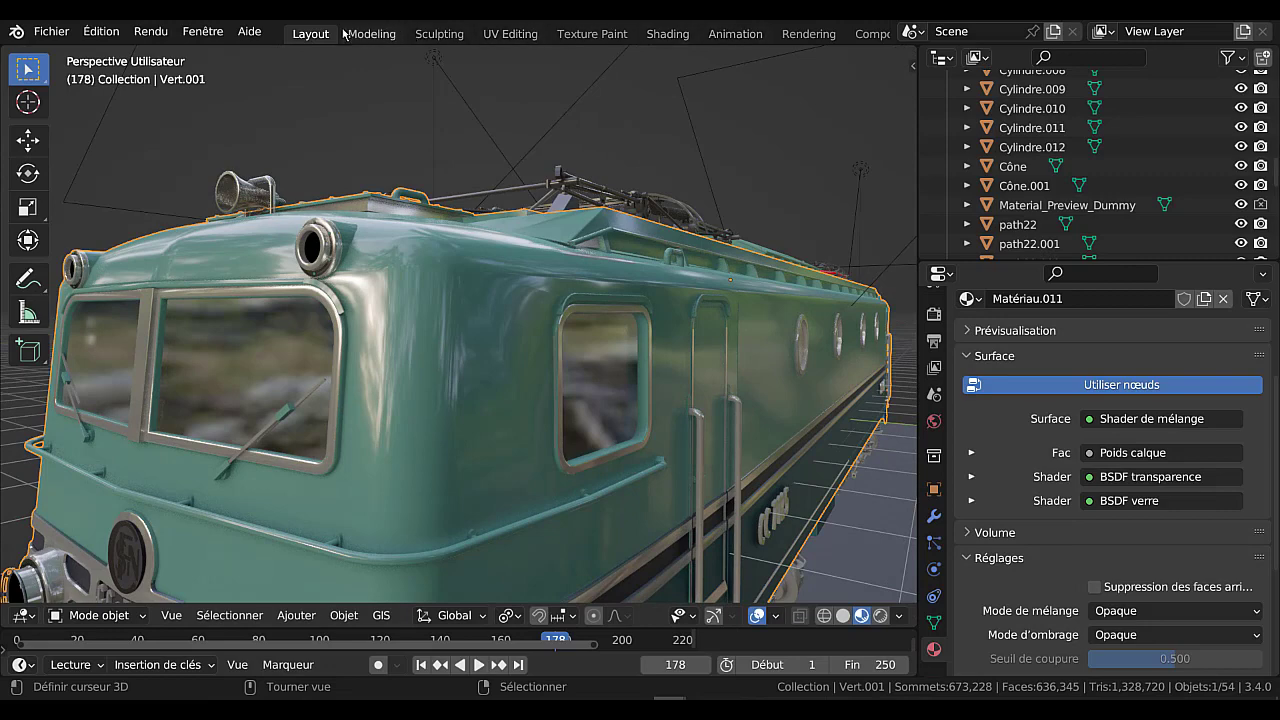
Step: In the Shading workspace, swap the Shader inputs of Shader de mélange so BSDF verre comes first, and place BSDF transparence below it
{"action": "left_click", "coordinate": [668, 34]}
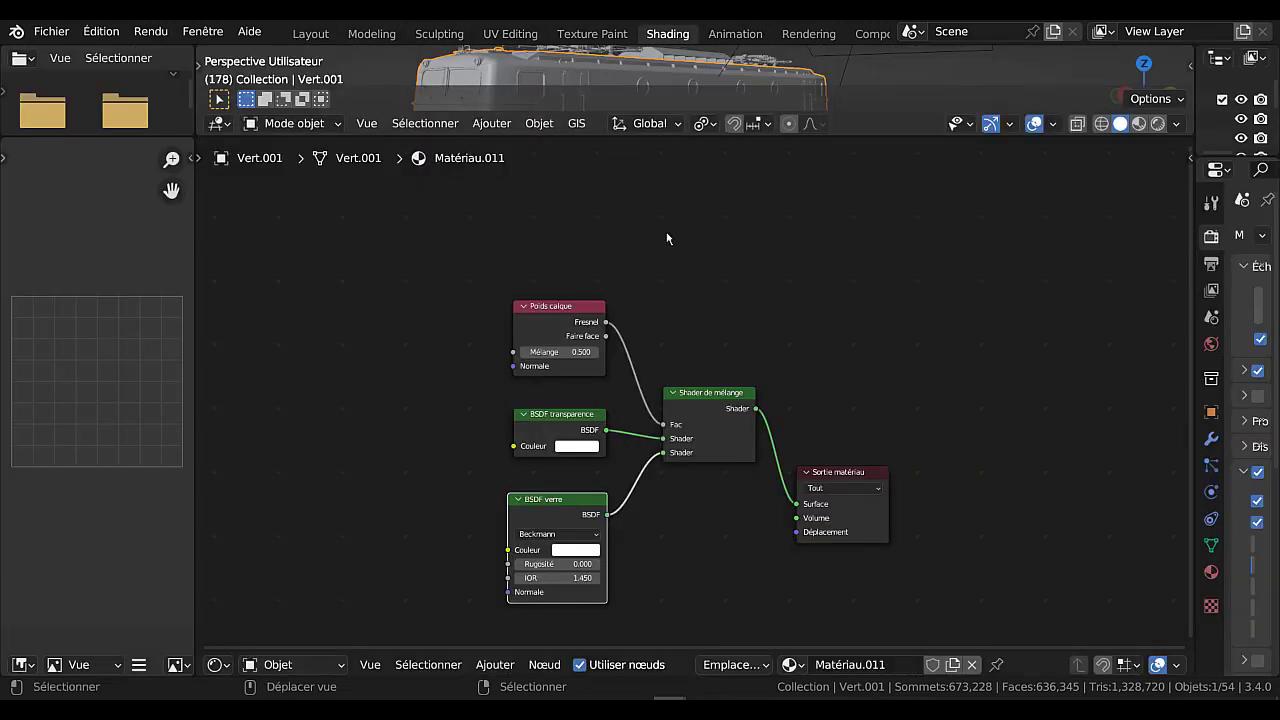
{"action": "mouse_move", "coordinate": [663, 438]}
{"action": "left_mouse_down"}
{"action": "mouse_move", "coordinate": [670, 462]}
{"action": "mouse_move", "coordinate": [663, 452]}
{"action": "left_mouse_up"}
{"action": "left_click_drag", "start_coordinate": [568, 432], "coordinate": [703, 568]}
{"action": "left_click_drag", "start_coordinate": [564, 517], "coordinate": [559, 423]}
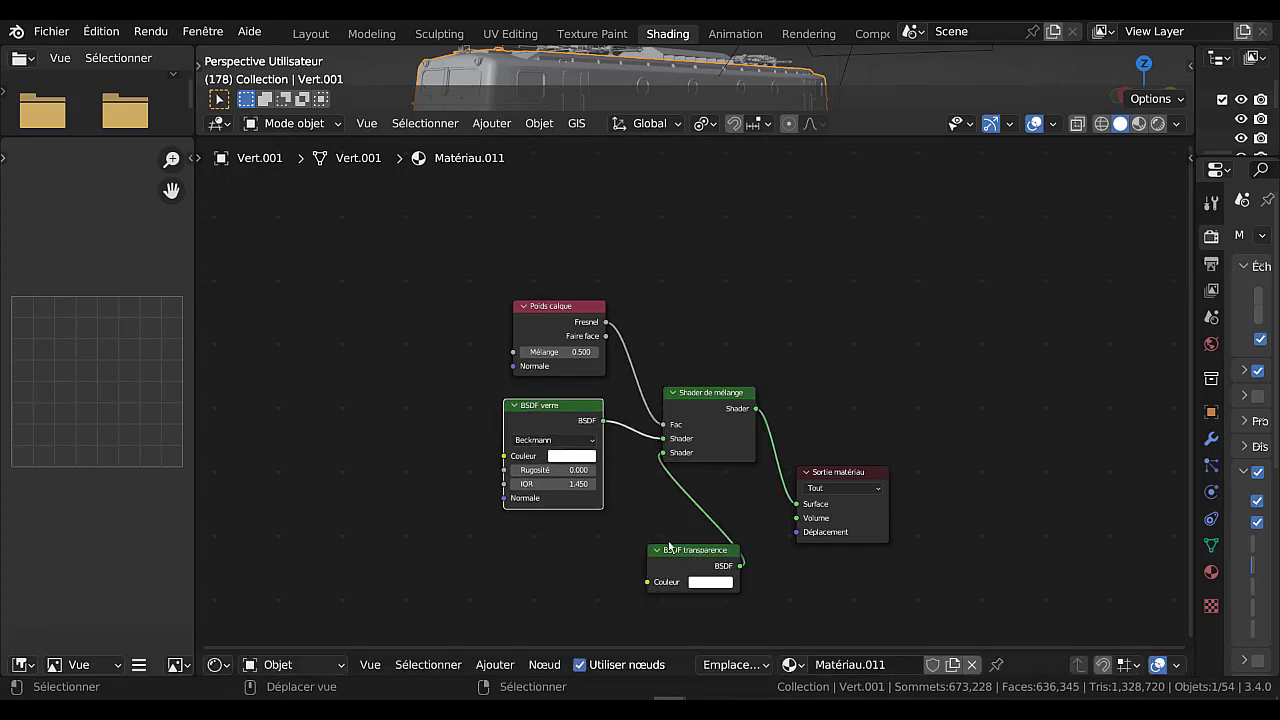
{"action": "left_click_drag", "start_coordinate": [676, 552], "coordinate": [538, 529]}
{"action": "mouse_move", "coordinate": [670, 698]}
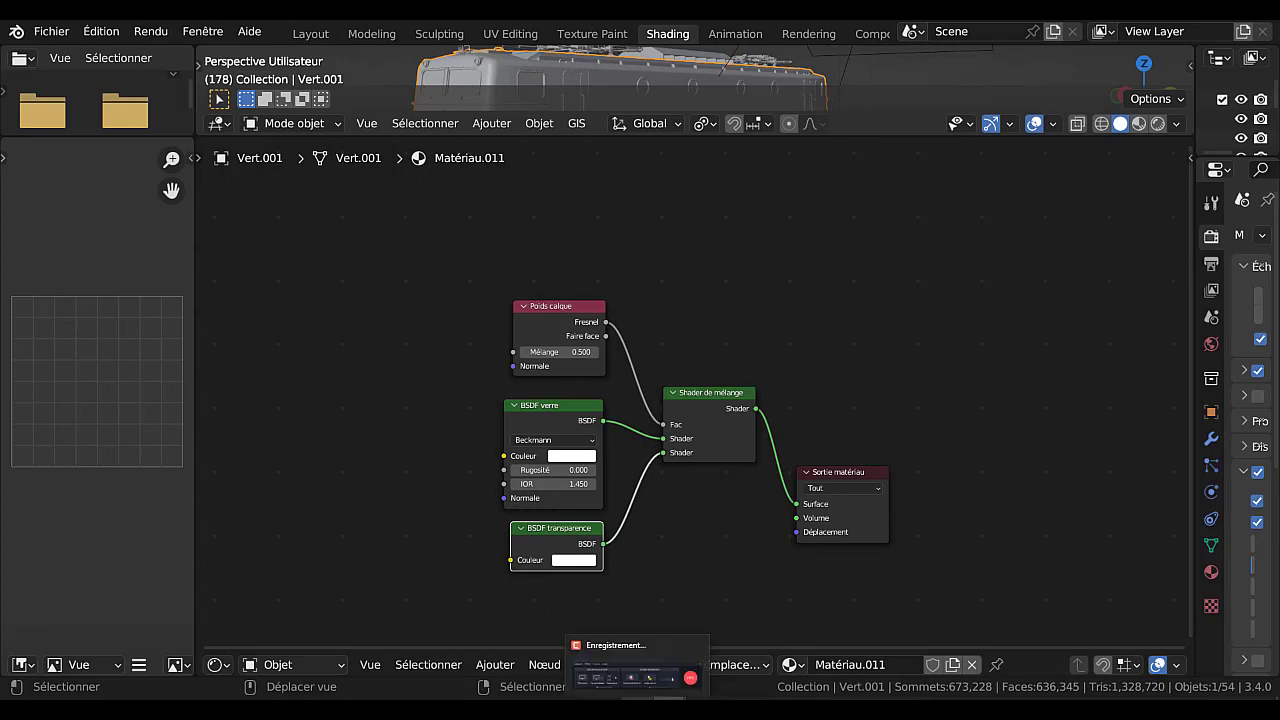
{"action": "left_click", "coordinate": [609, 660]}
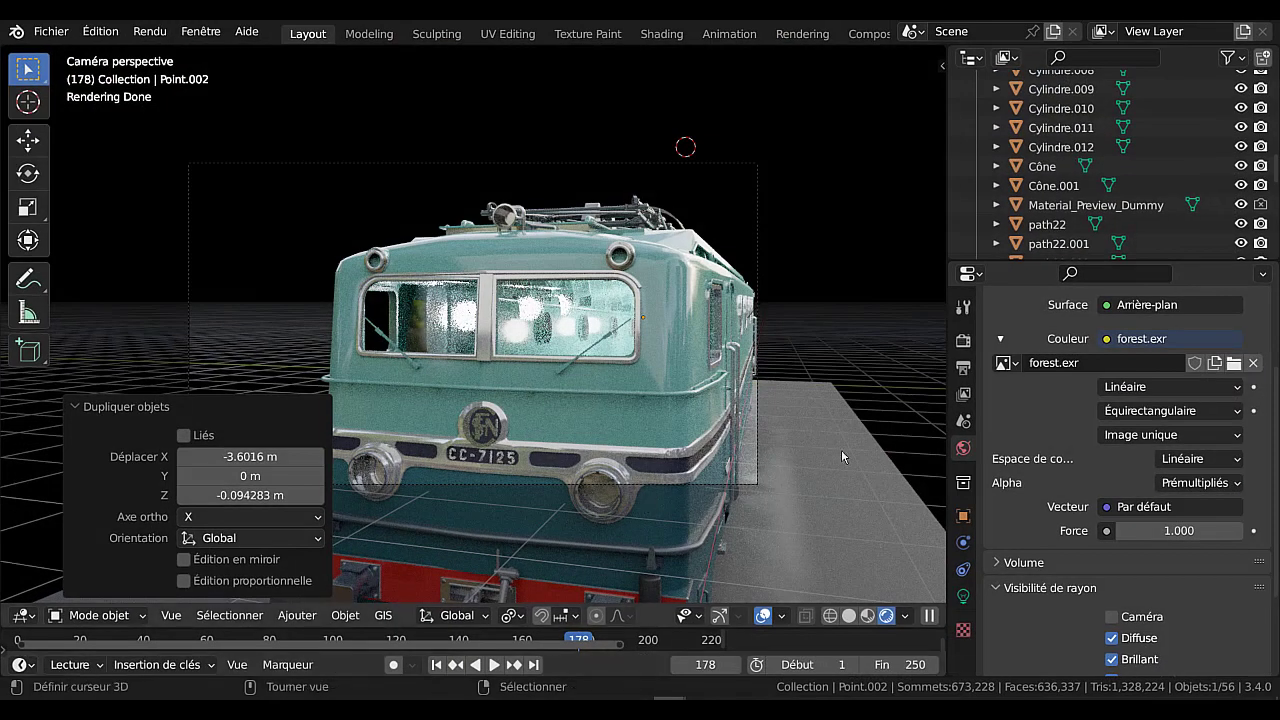
Step: Collapse the Dupliquer objets options, view the locomotive's front at an angle, and switch the render engine to Eevee
{"action": "left_click", "coordinate": [271, 414]}
{"action": "middle_click_drag", "start_coordinate": [818, 467], "coordinate": [740, 450]}
{"action": "scroll", "coordinate": [590, 463], "scroll_direction": "down", "scroll_amount": 2}
{"action": "scroll", "coordinate": [738, 452], "scroll_direction": "up", "scroll_amount": 3}
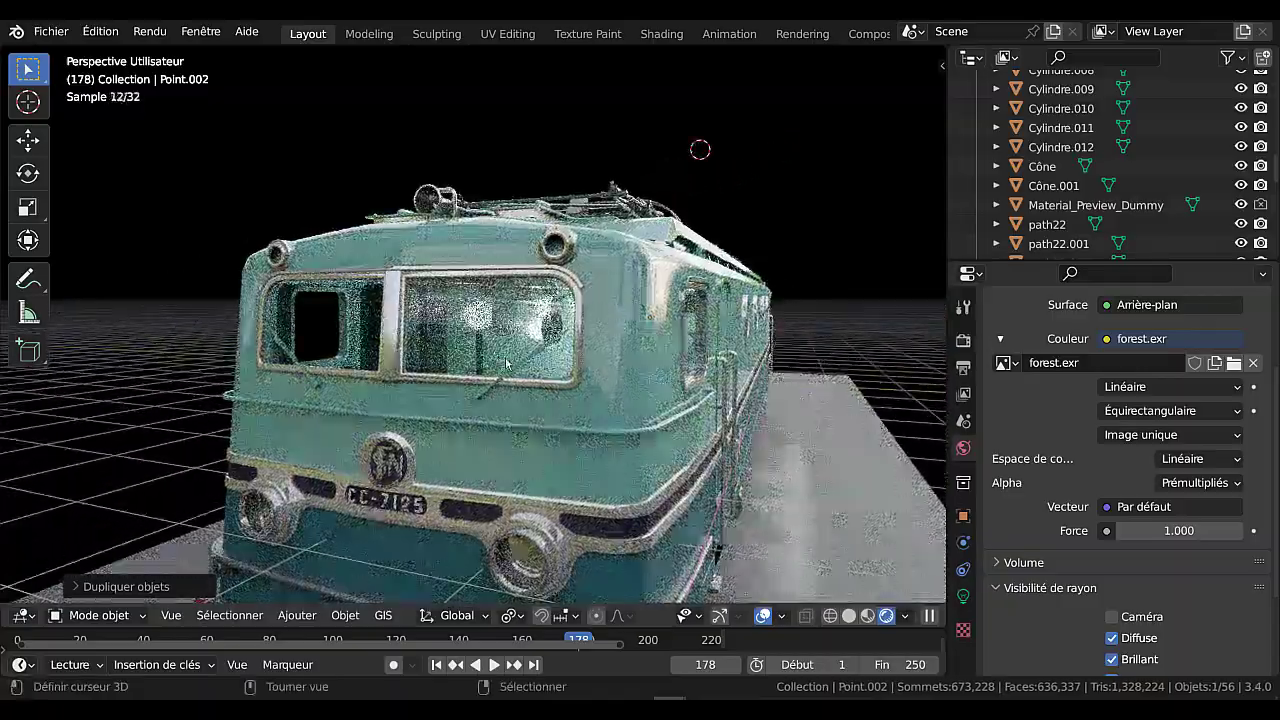
{"action": "left_click", "coordinate": [964, 340]}
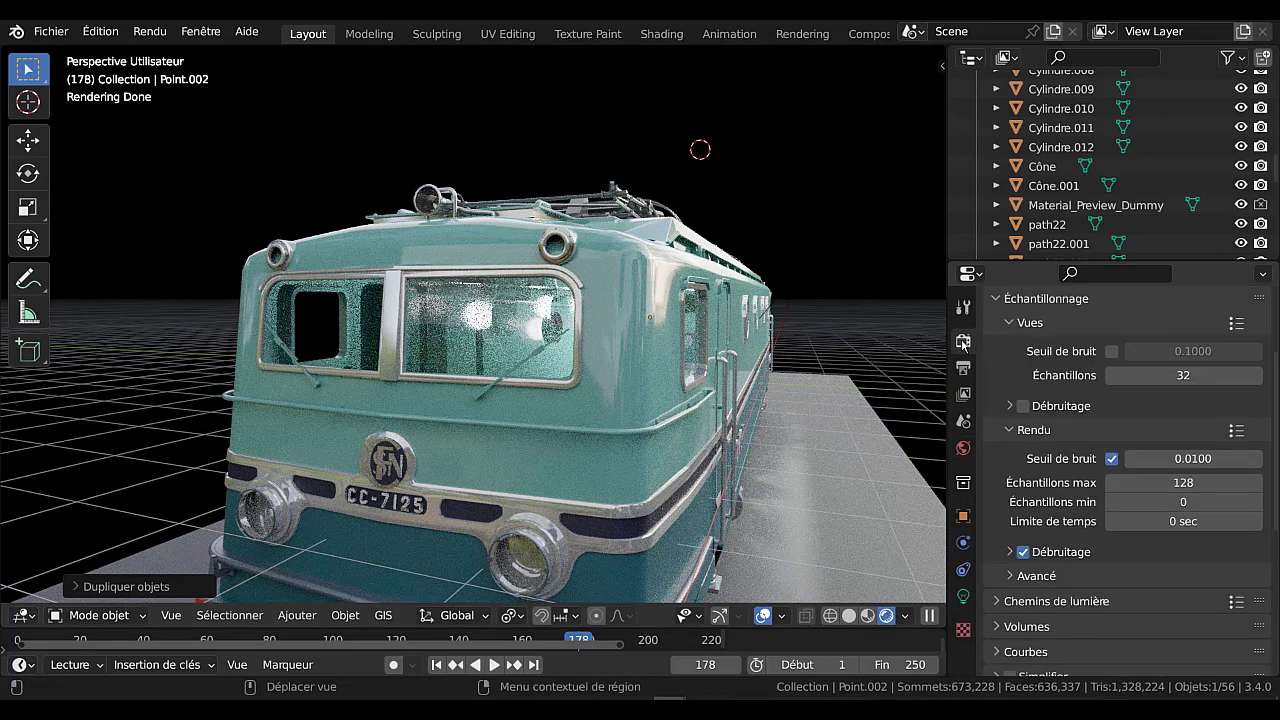
{"action": "scroll", "coordinate": [1010, 370], "scroll_direction": "up", "scroll_amount": 3}
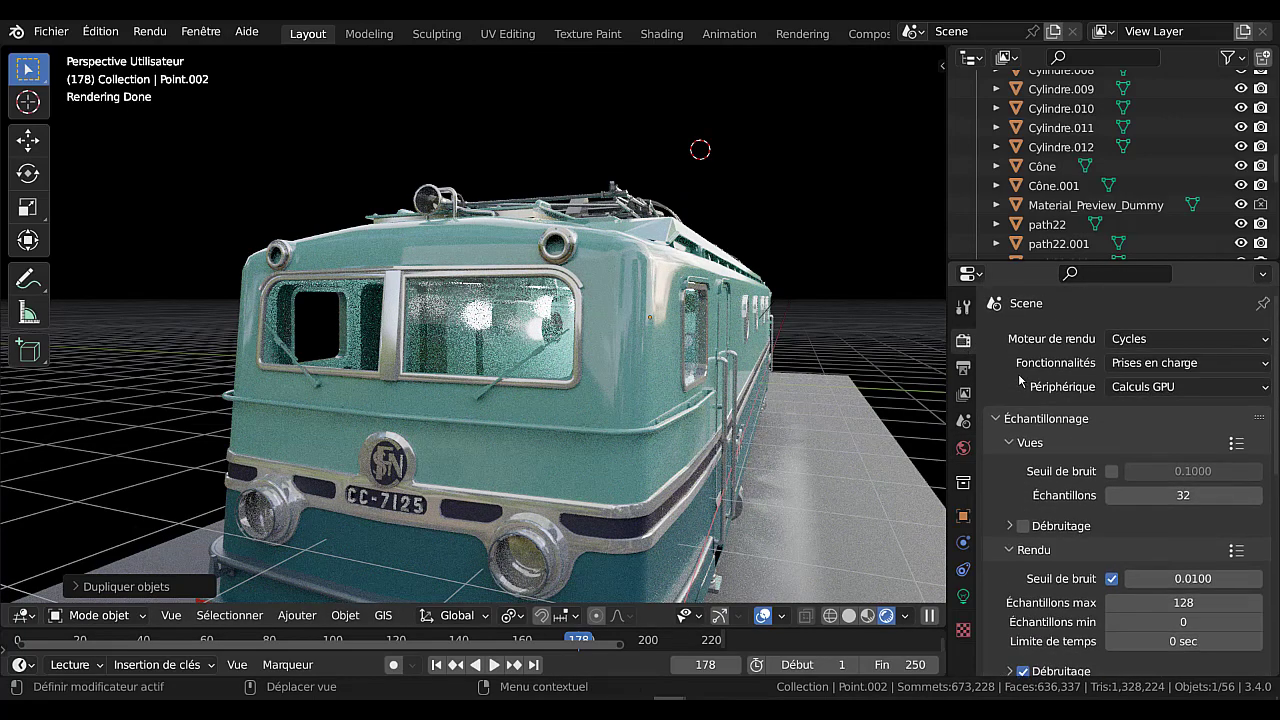
{"action": "left_click", "coordinate": [1145, 344]}
{"action": "left_click", "coordinate": [1140, 362]}
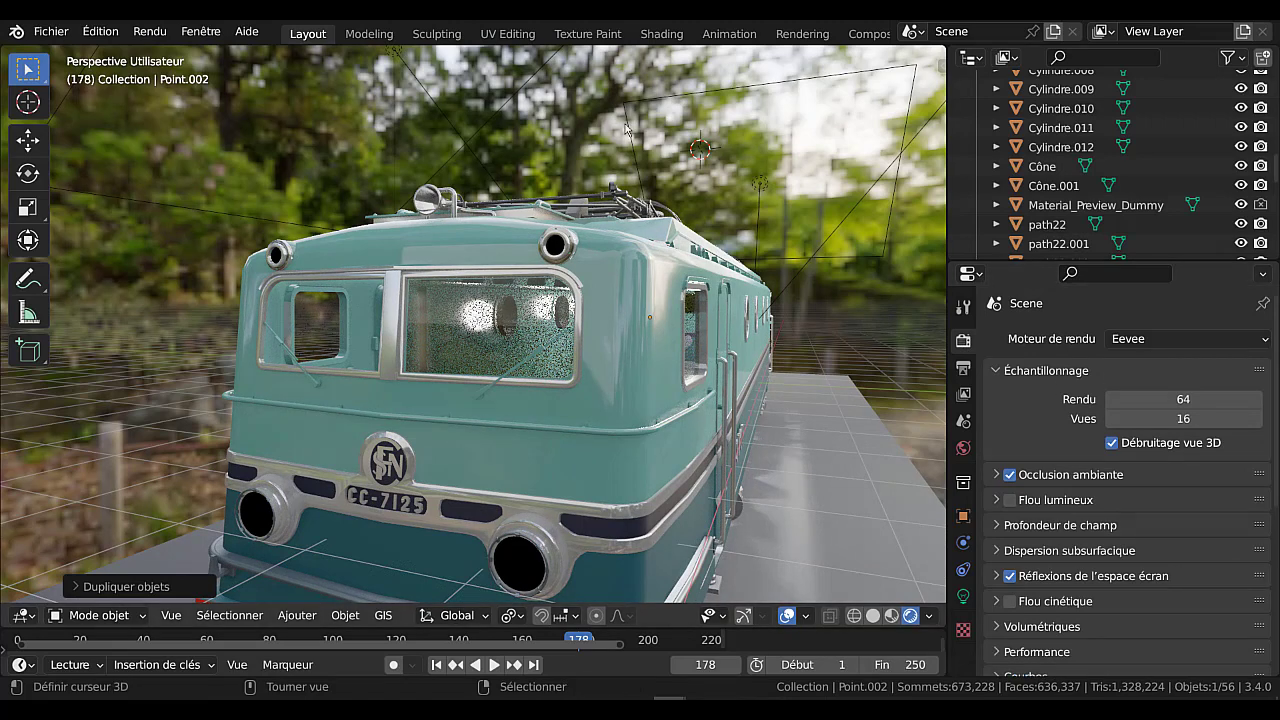
Step: Check the World properties under Eevee for ray visibility settings
{"action": "scroll", "coordinate": [963, 452], "scroll_direction": "down", "scroll_amount": 1}
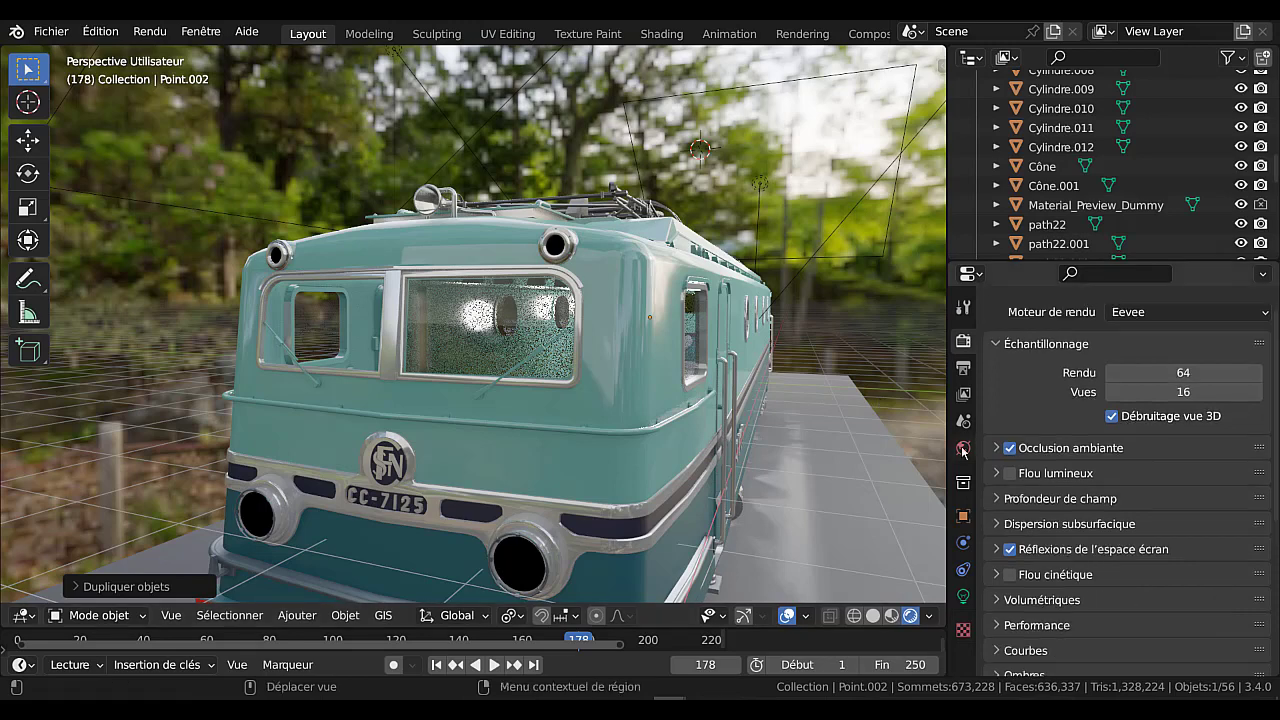
{"action": "left_click", "coordinate": [963, 448]}
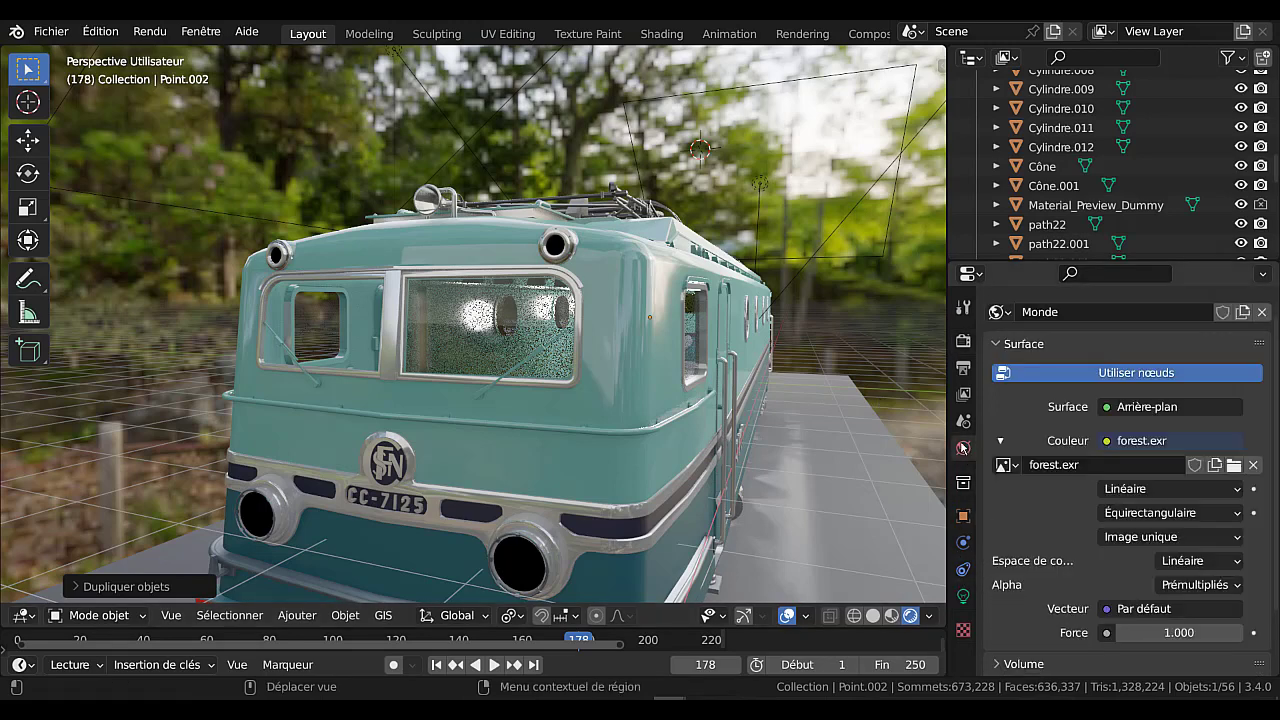
{"action": "scroll", "coordinate": [1043, 568], "scroll_direction": "down", "scroll_amount": 3}
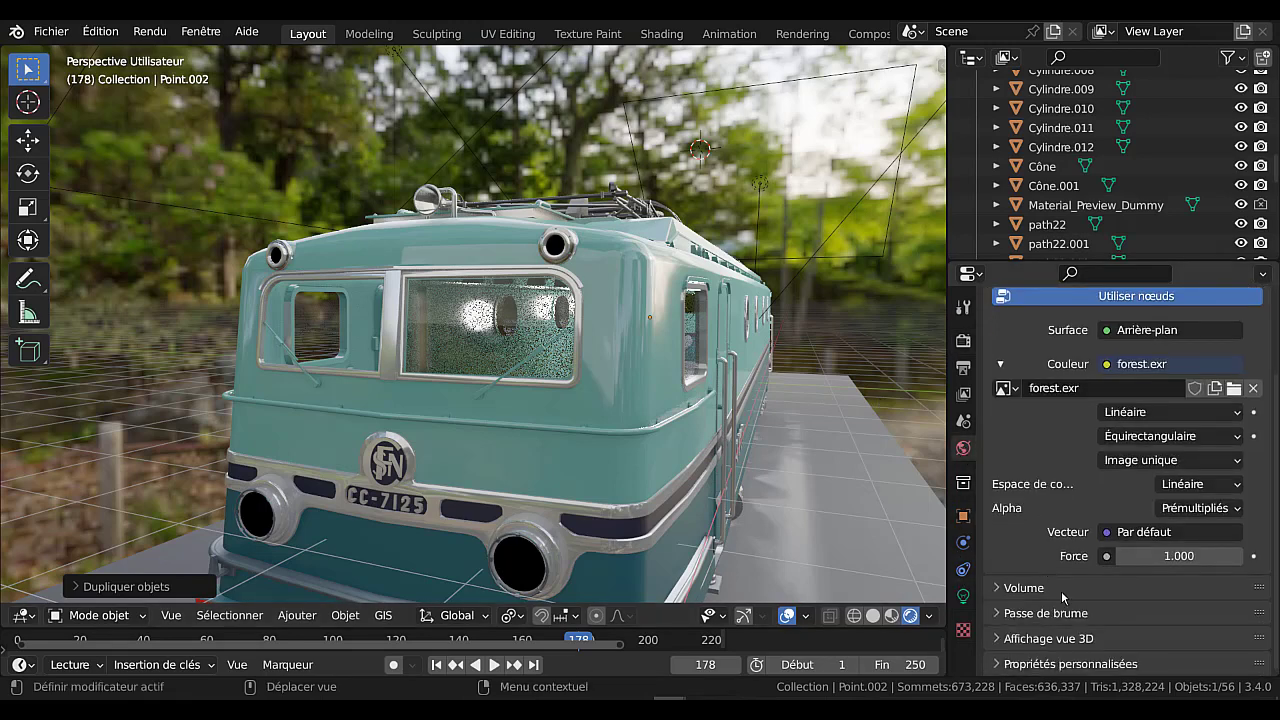
{"action": "scroll", "coordinate": [1063, 597], "scroll_direction": "up", "scroll_amount": 1}
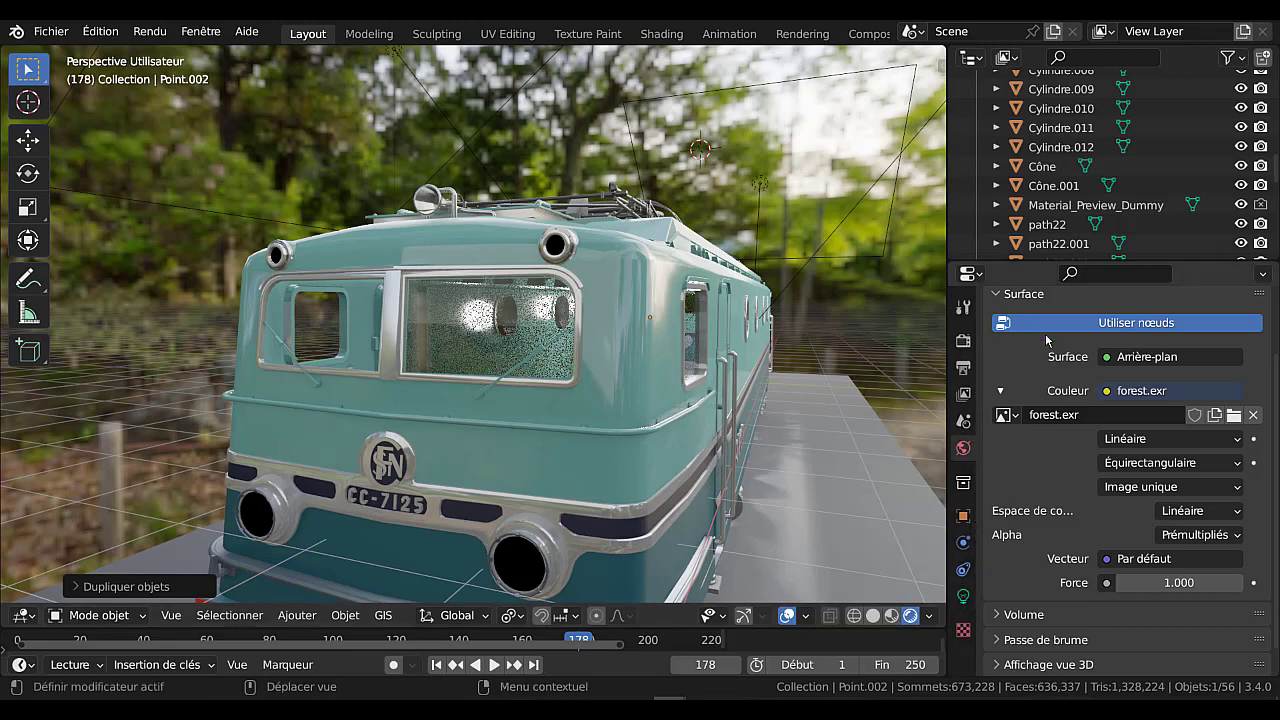
{"action": "scroll", "coordinate": [1058, 364], "scroll_direction": "up", "scroll_amount": 3}
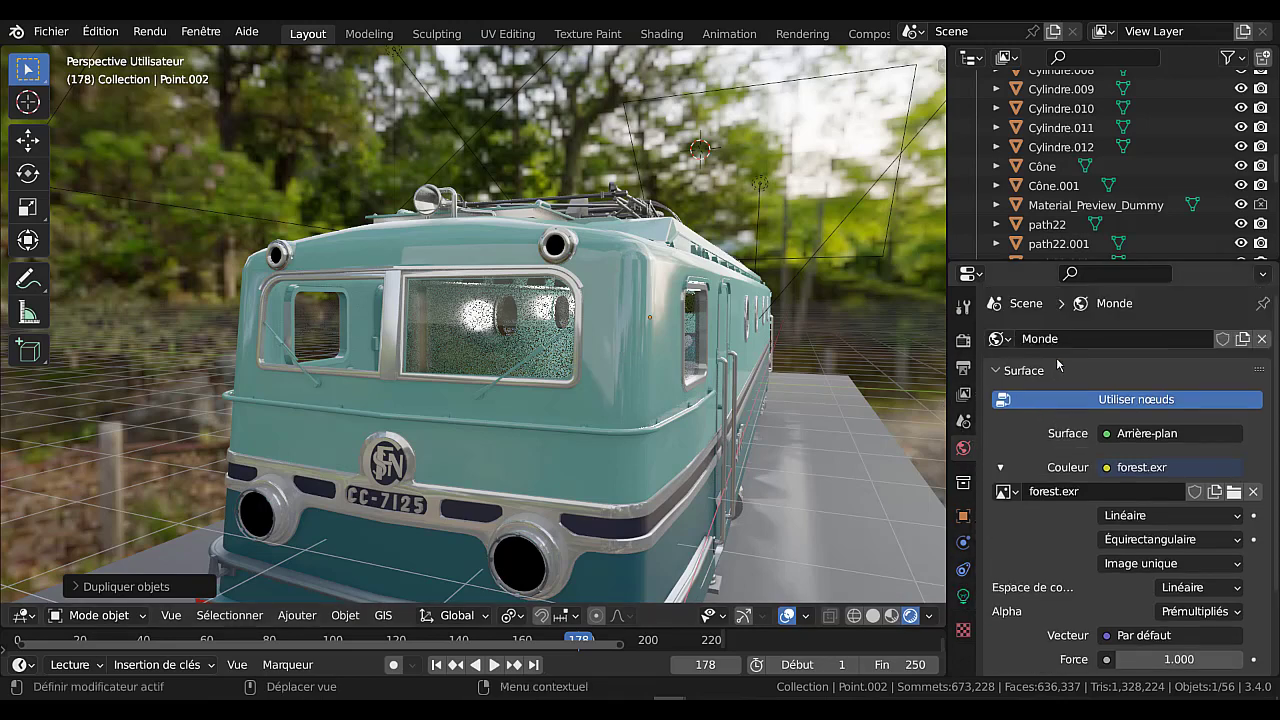
Step: Set the render engine back to Cycles
{"action": "left_click", "coordinate": [963, 340]}
{"action": "left_click", "coordinate": [1157, 339]}
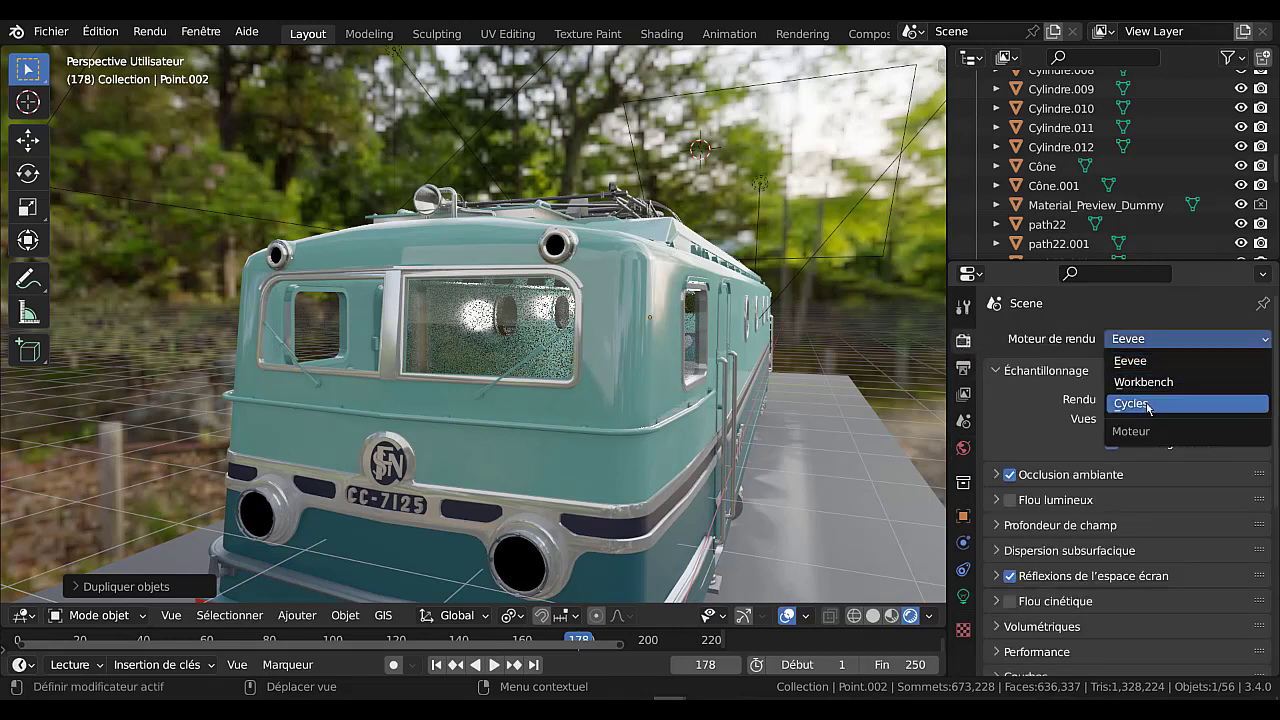
{"action": "left_click", "coordinate": [1149, 408]}
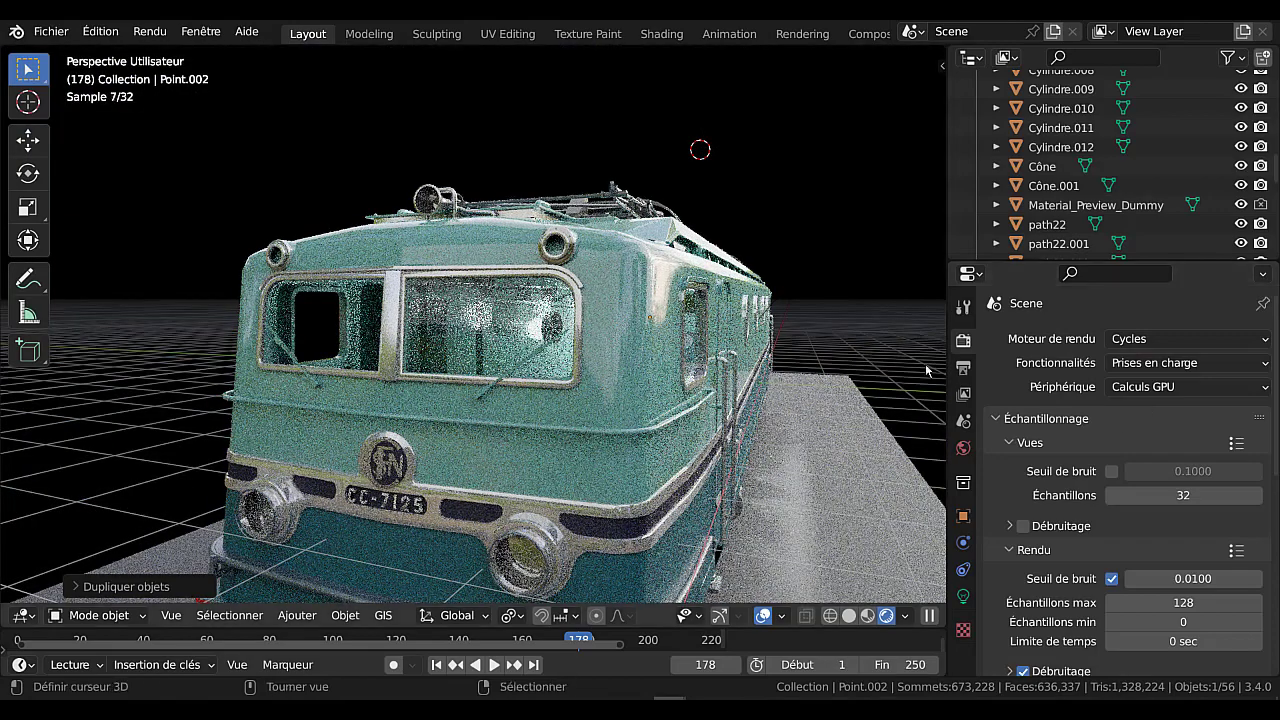
Step: Toggle the world's Caméra ray visibility on and off to compare the forest background around and through the windows, leaving it off
{"action": "scroll", "coordinate": [1040, 575], "scroll_direction": "down", "scroll_amount": 5}
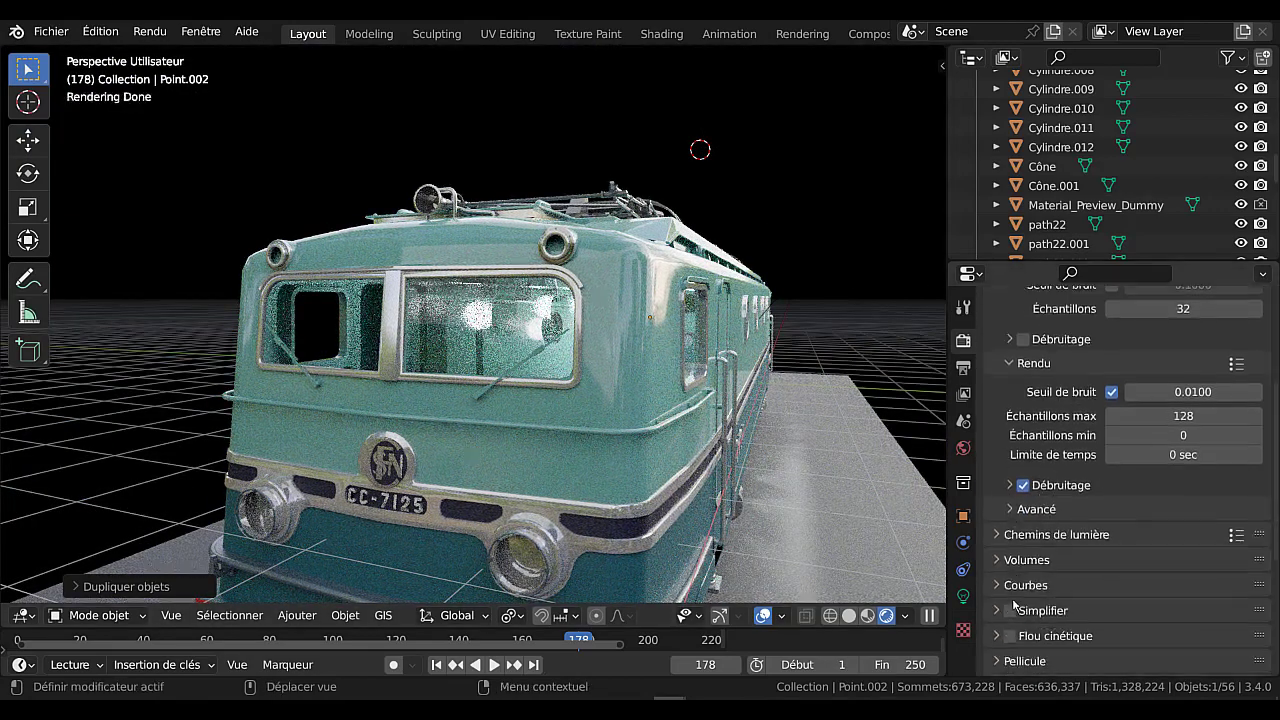
{"action": "scroll", "coordinate": [1013, 606], "scroll_direction": "down", "scroll_amount": 1}
{"action": "left_click", "coordinate": [963, 449]}
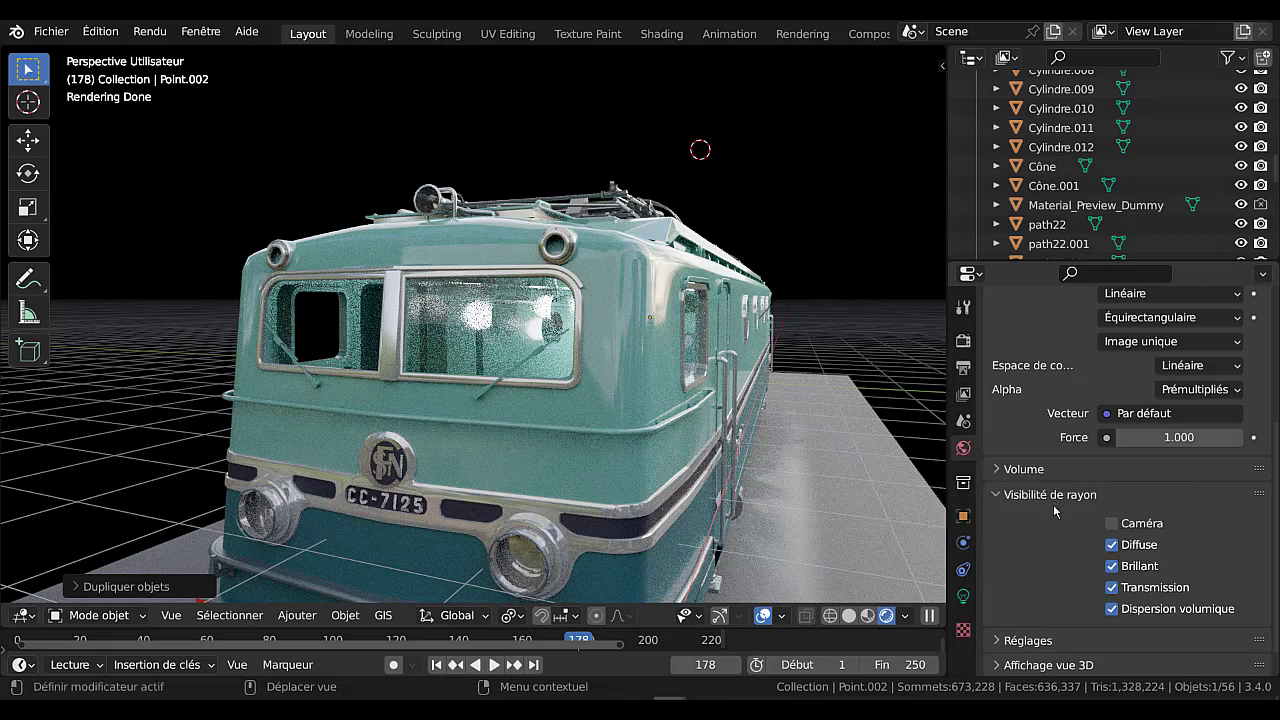
{"action": "scroll", "coordinate": [1060, 515], "scroll_direction": "down", "scroll_amount": 1}
{"action": "left_click", "coordinate": [1112, 497]}
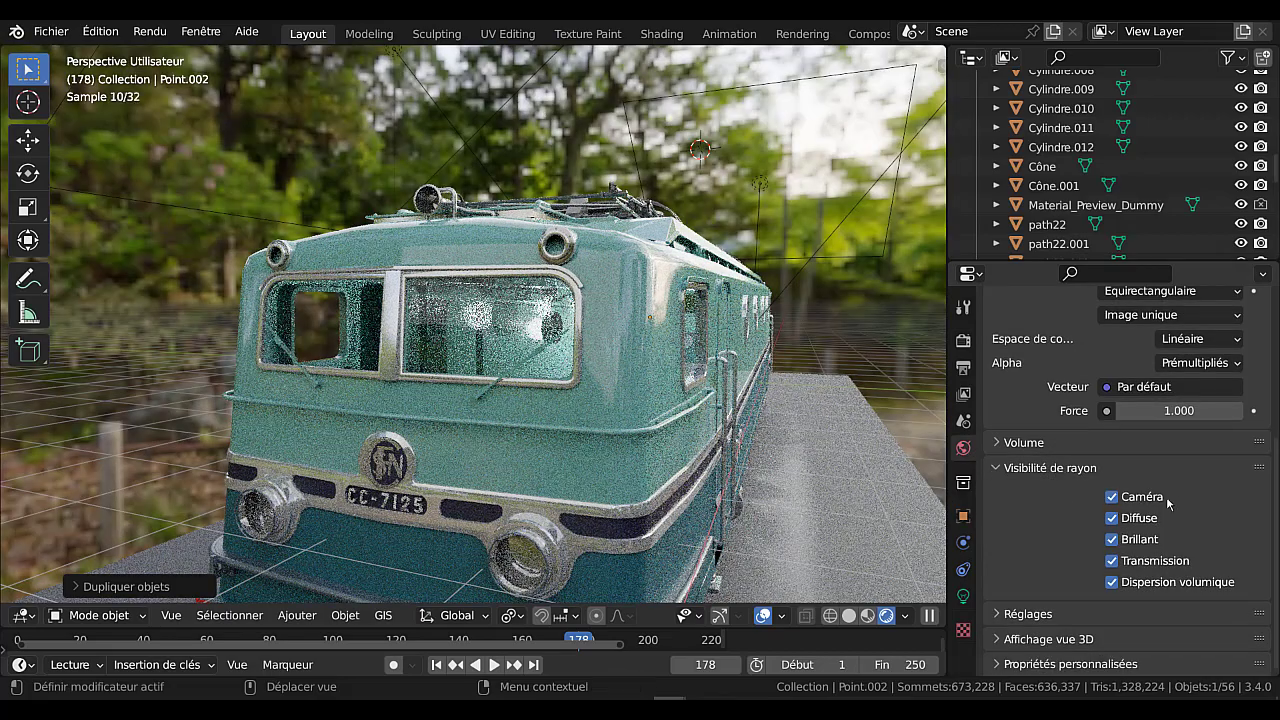
{"action": "left_click", "coordinate": [1113, 499]}
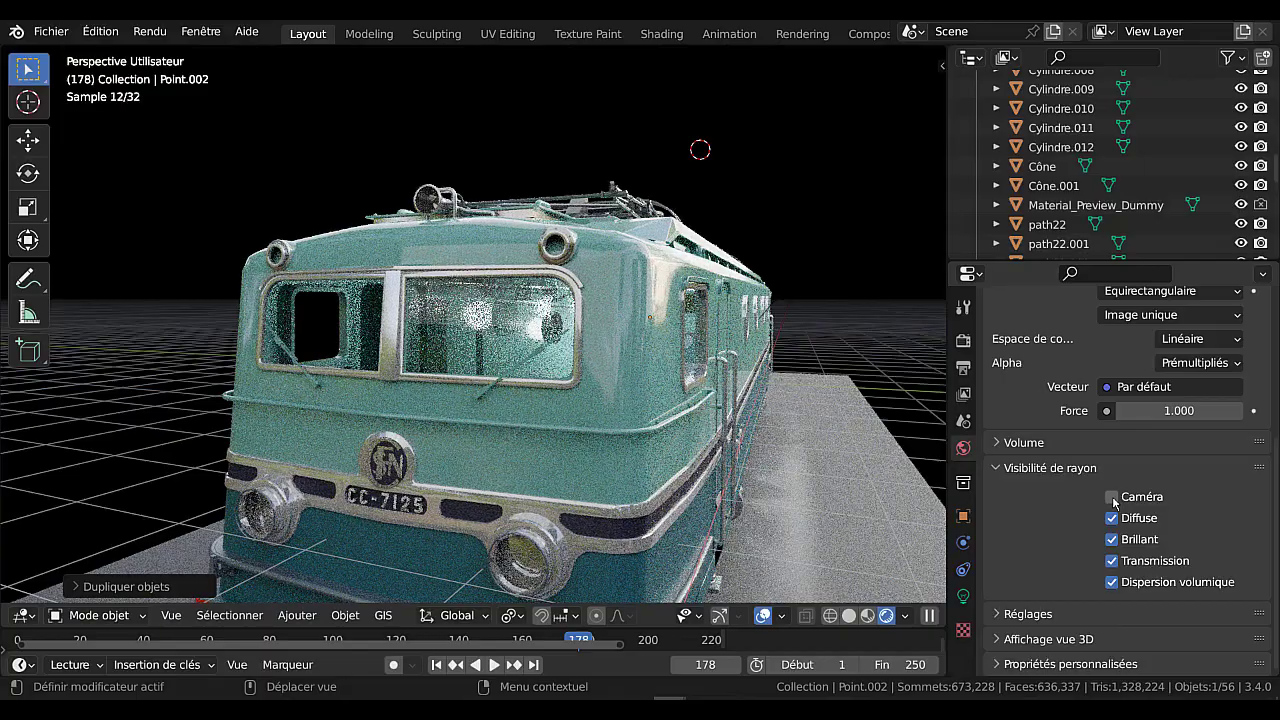
{"action": "left_click", "coordinate": [1113, 498]}
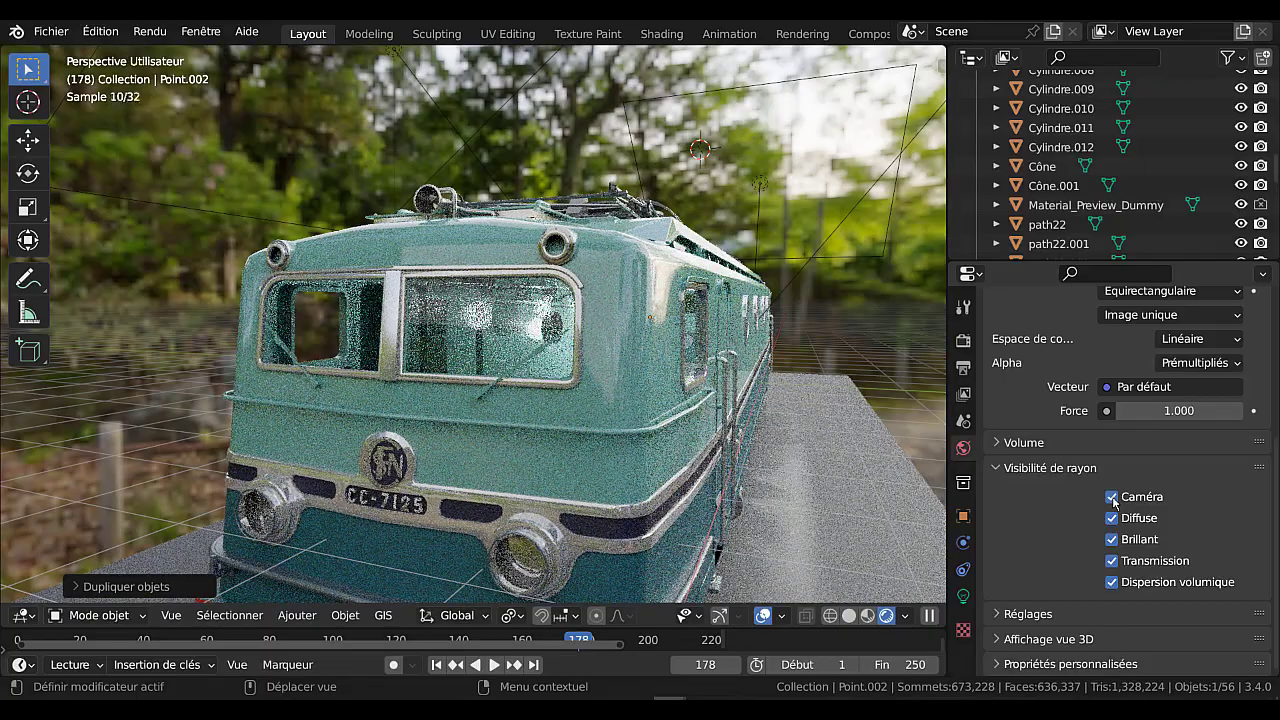
{"action": "left_click", "coordinate": [1113, 498]}
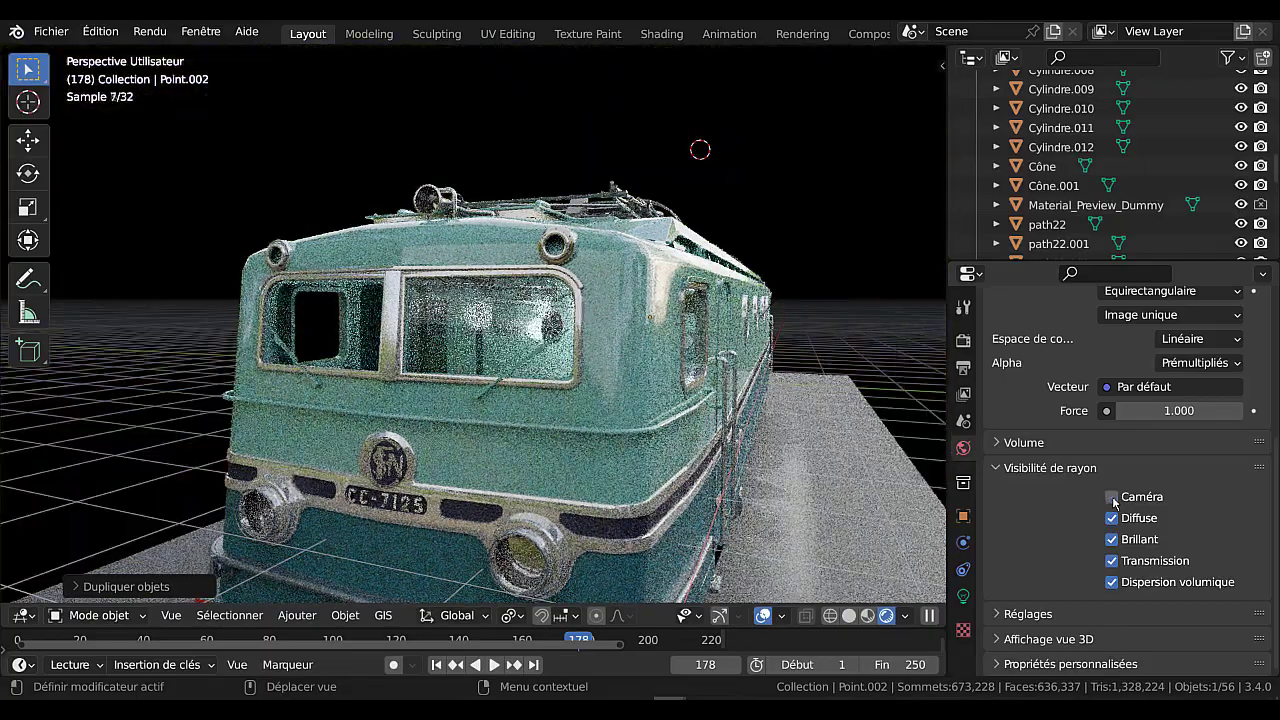
{"action": "scroll", "coordinate": [772, 397], "scroll_direction": "up", "scroll_amount": 4}
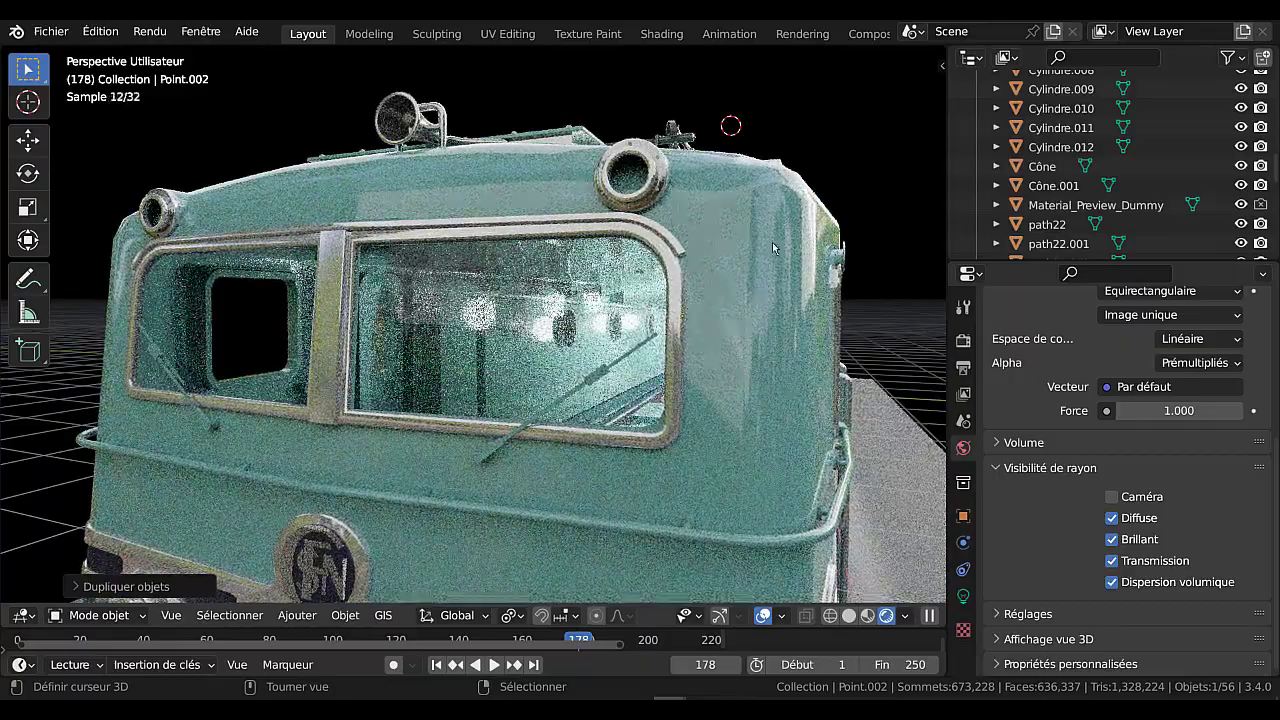
{"action": "left_click", "coordinate": [1113, 498]}
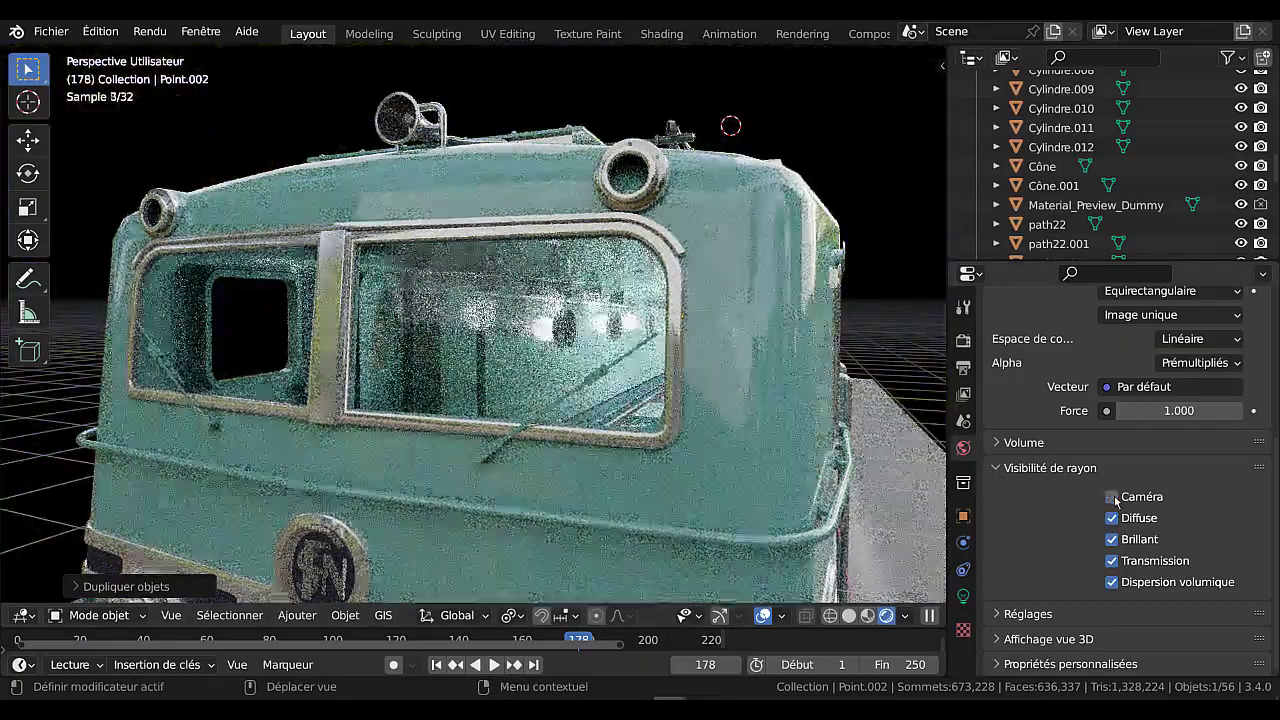
{"action": "left_click", "coordinate": [1114, 499]}
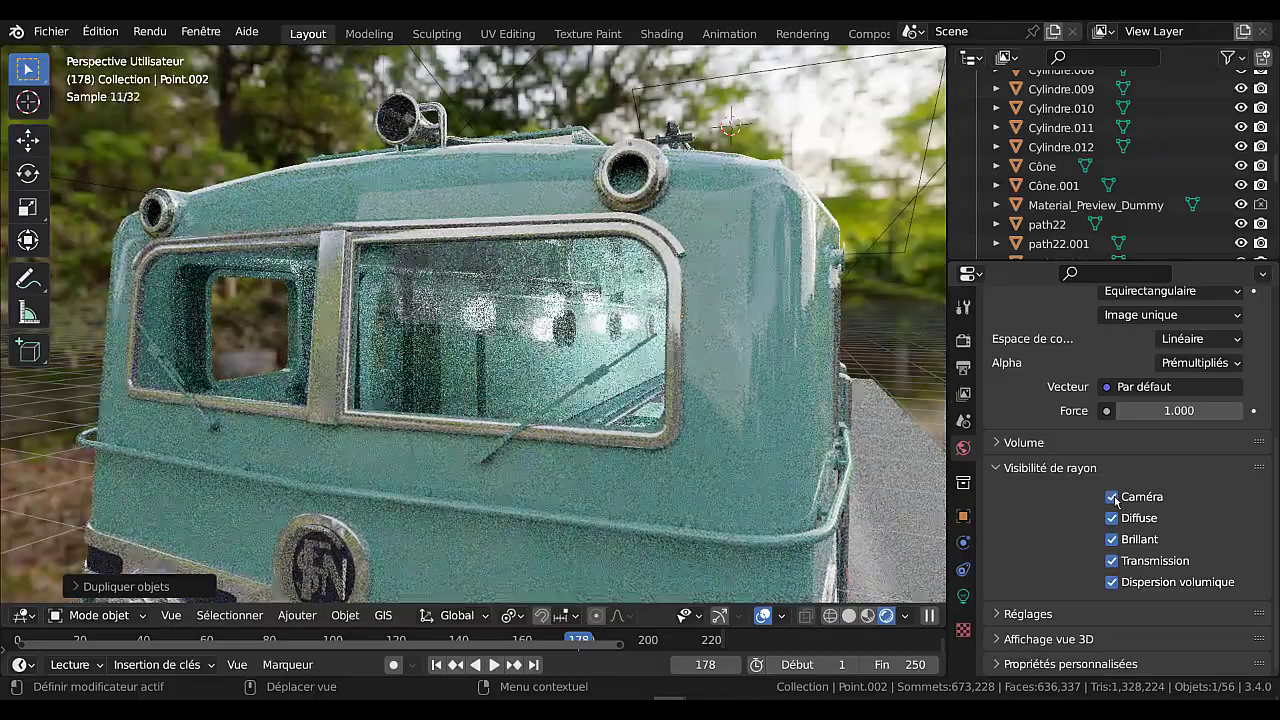
{"action": "left_click", "coordinate": [1115, 499]}
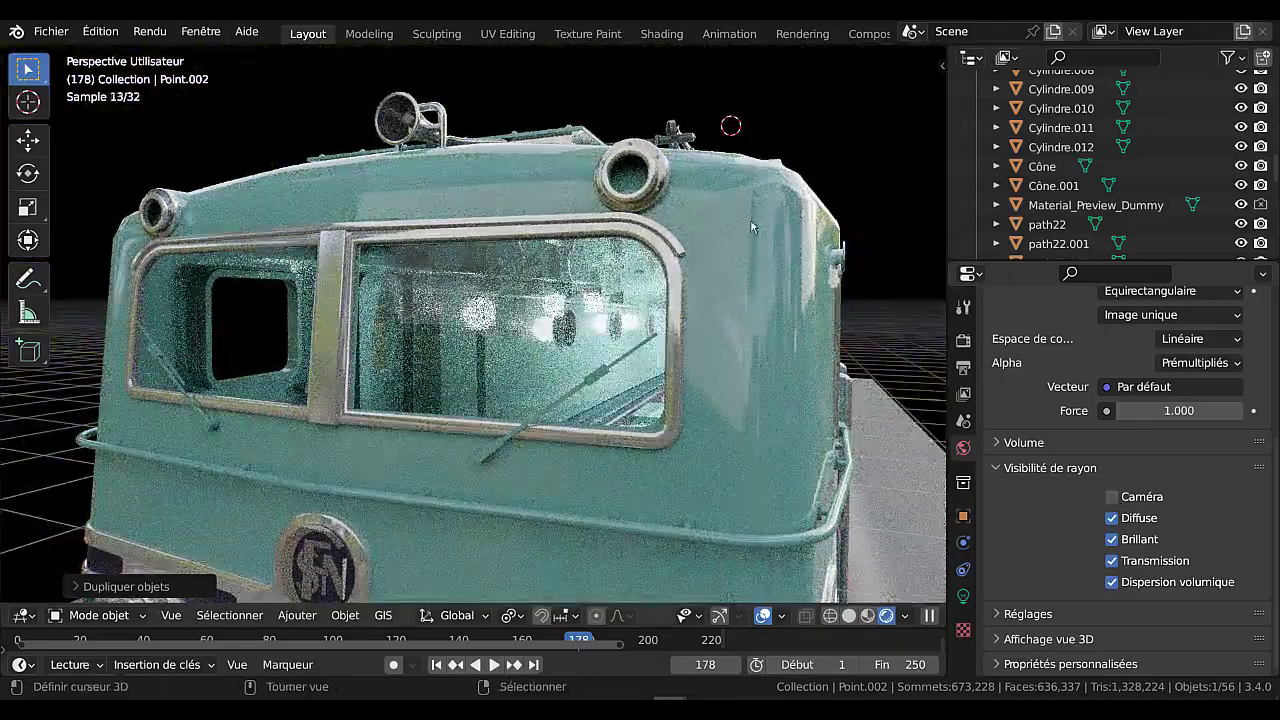
Step: Return to the camera view, start rendering the image, and close the render window
{"action": "scroll", "coordinate": [759, 353], "scroll_direction": "down", "scroll_amount": 5}
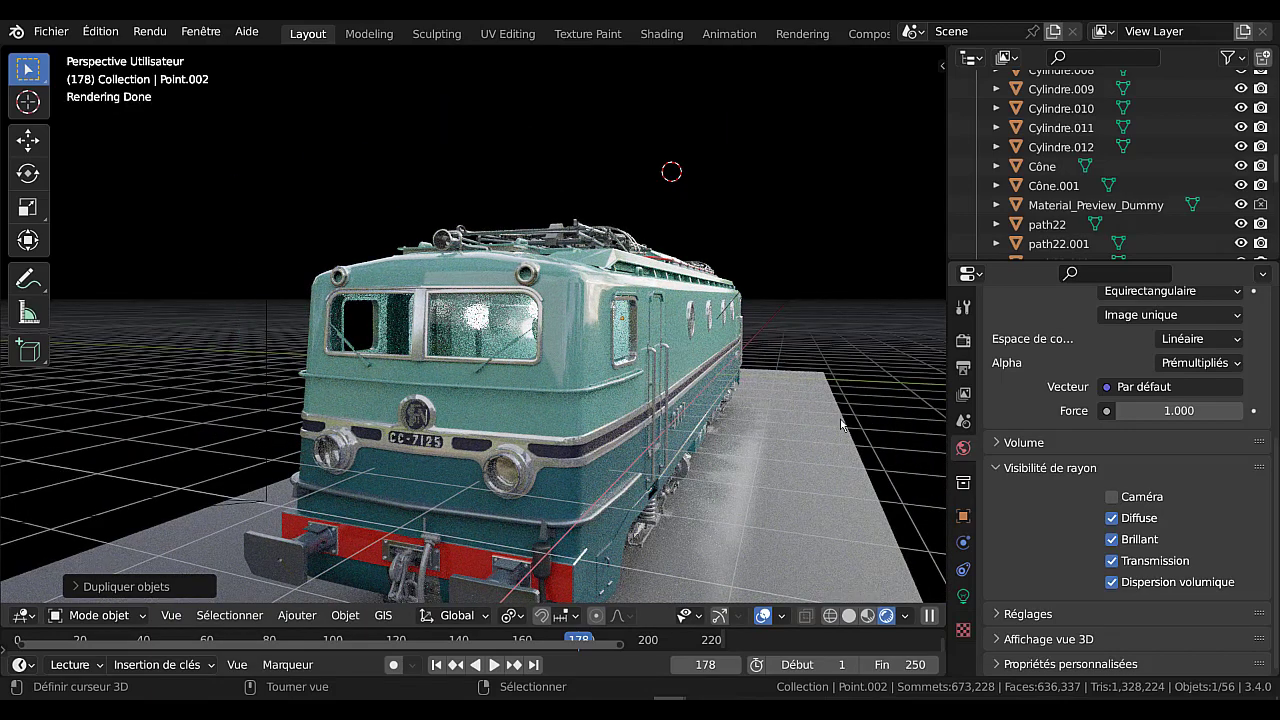
{"action": "key", "text": "KP_0"}
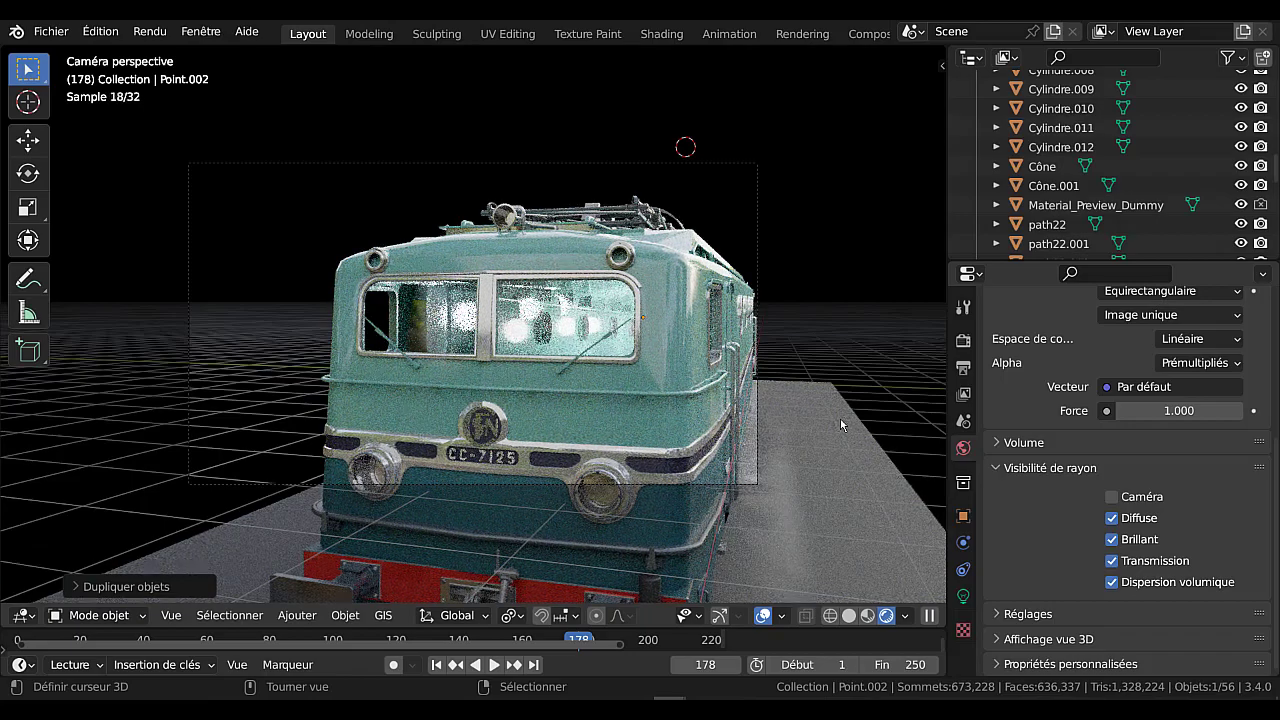
{"action": "key", "text": "F12"}
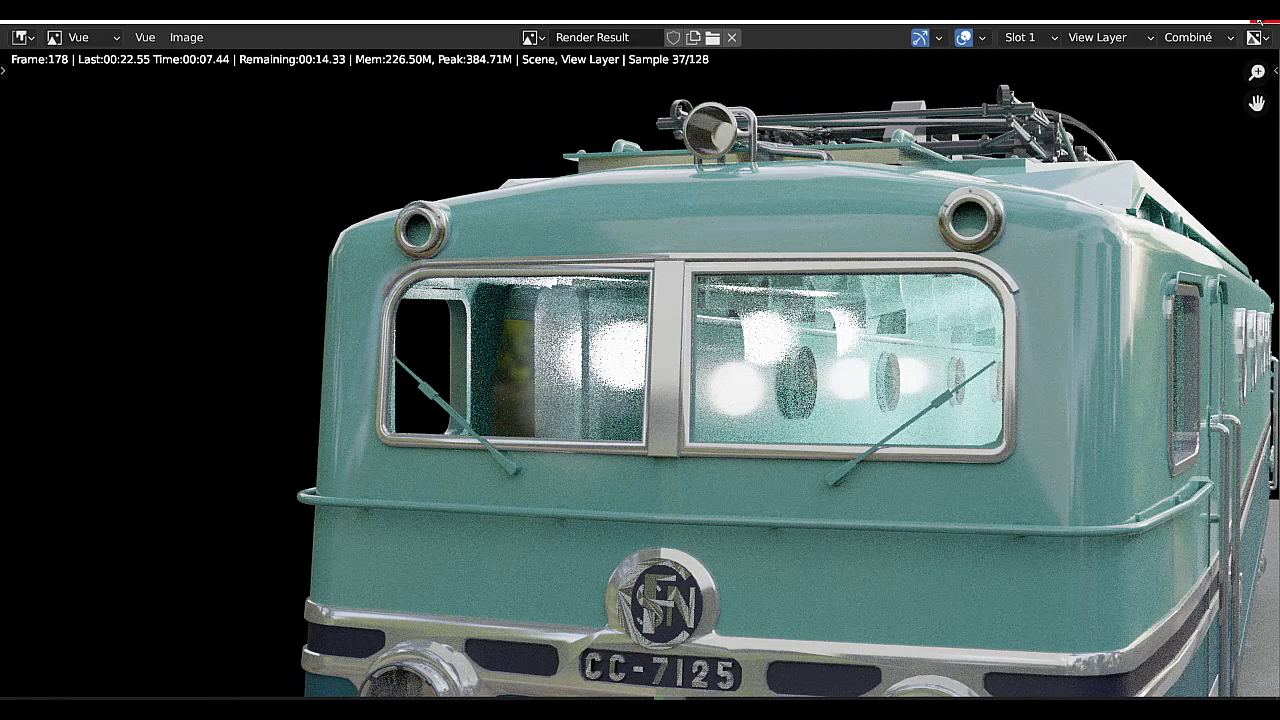
{"action": "key", "text": "Escape"}
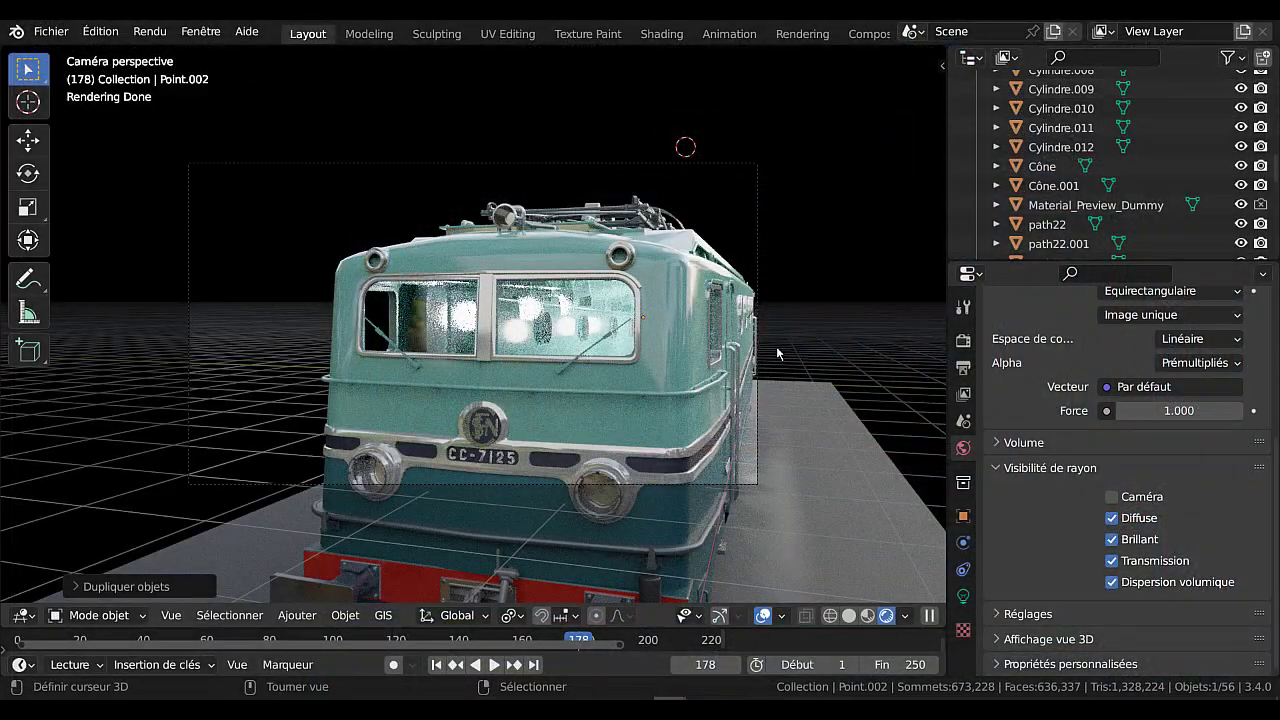
Step: Select the locomotive body Vert.001 and examine the Surface settings of its window glass material
{"action": "scroll", "coordinate": [777, 354], "scroll_direction": "up", "scroll_amount": 2}
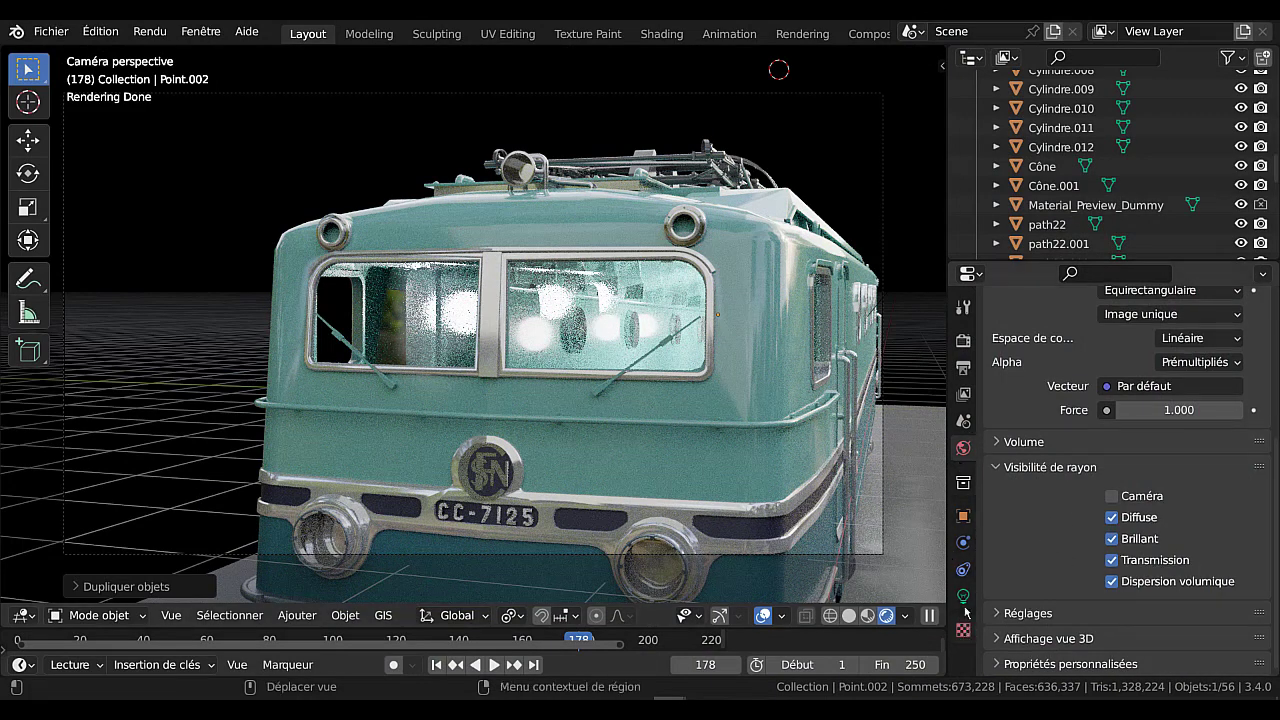
{"action": "left_click", "coordinate": [621, 300]}
{"action": "scroll", "coordinate": [968, 615], "scroll_direction": "down", "scroll_amount": 2}
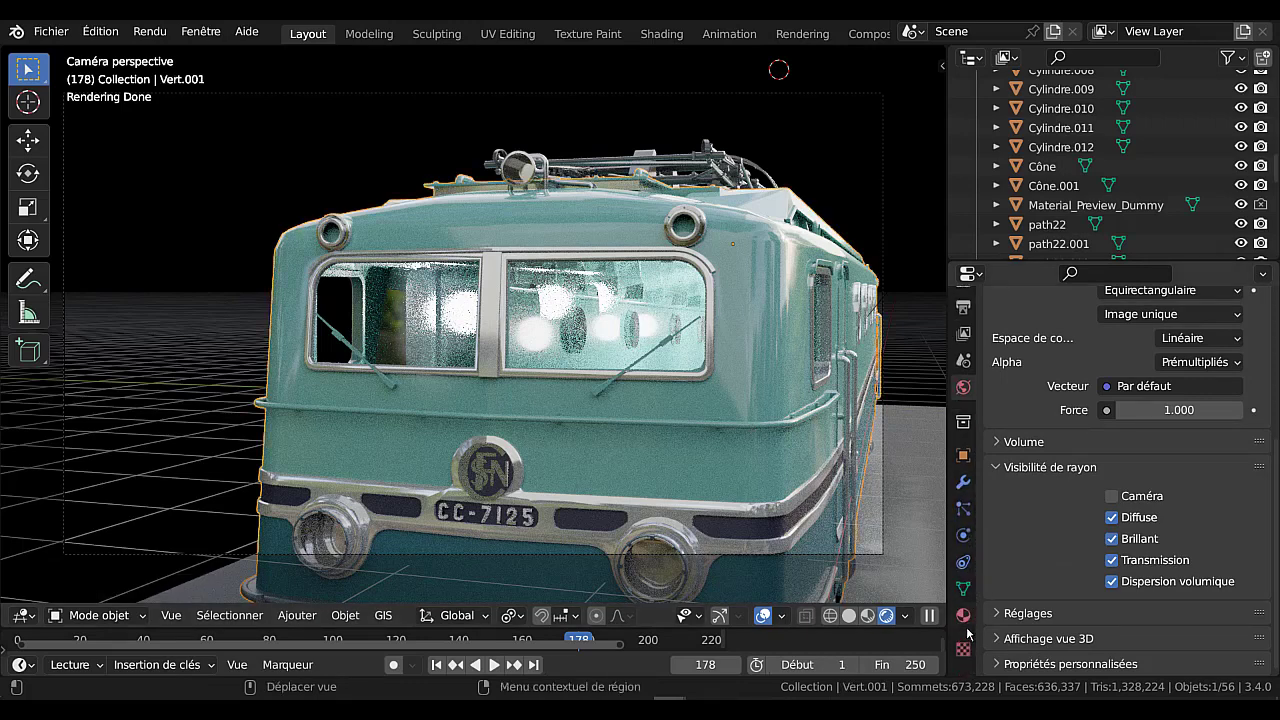
{"action": "left_click", "coordinate": [964, 617]}
{"action": "scroll", "coordinate": [1038, 530], "scroll_direction": "up", "scroll_amount": 2}
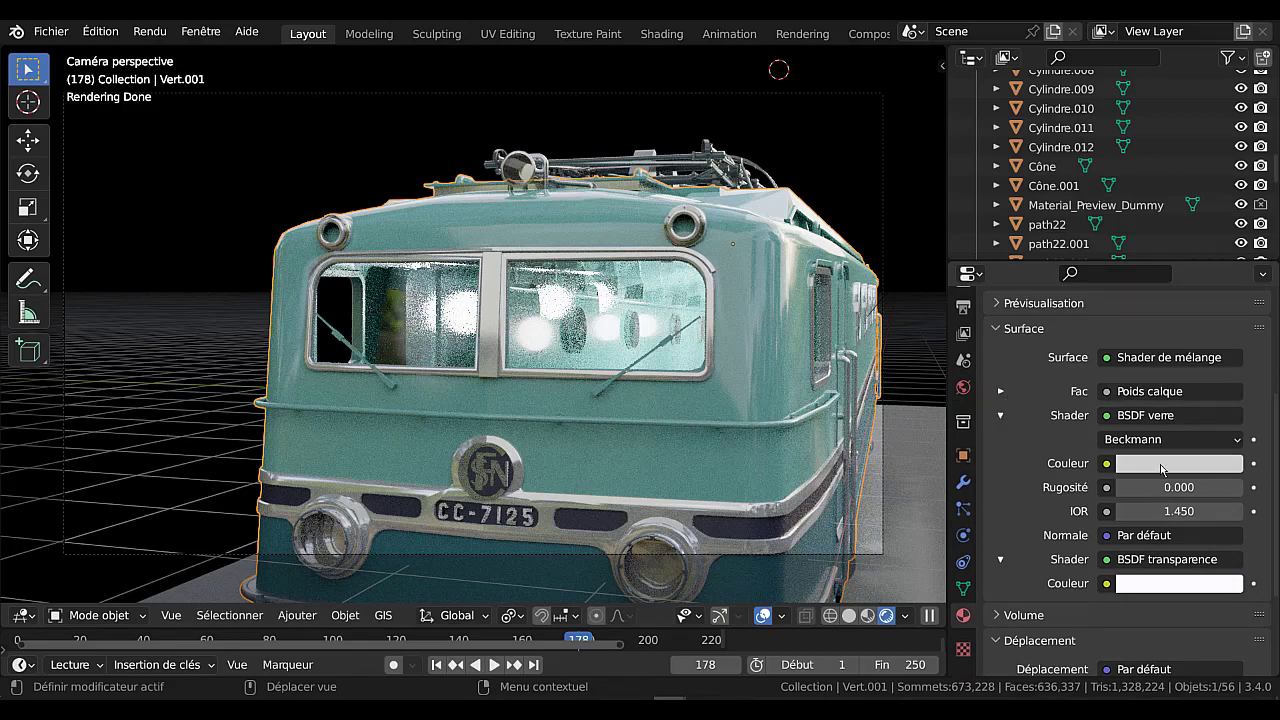
Step: Try a green tint on the window material's BSDF verre colour, raising its value to 0.749, and return it to near white
{"action": "left_click", "coordinate": [1162, 466]}
{"action": "mouse_move", "coordinate": [1169, 237]}
{"action": "left_mouse_down"}
{"action": "mouse_move", "coordinate": [1122, 205]}
{"action": "mouse_move", "coordinate": [1112, 231]}
{"action": "left_mouse_up"}
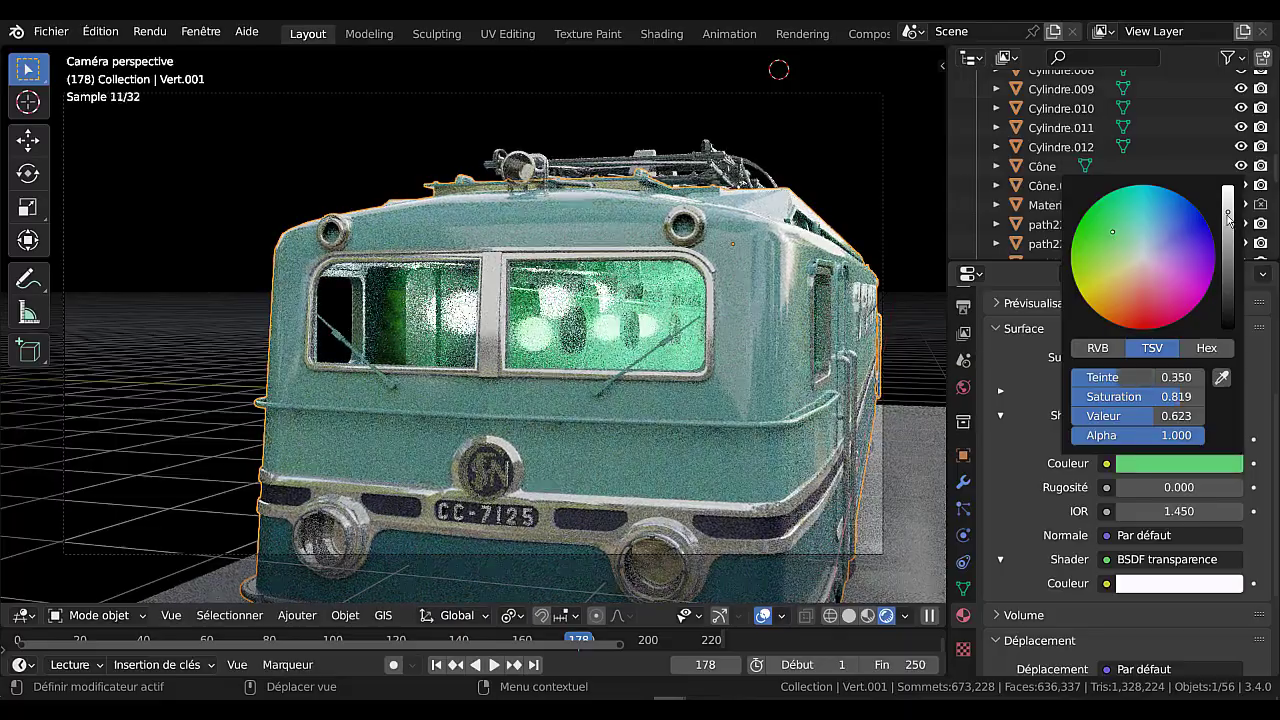
{"action": "left_click_drag", "start_coordinate": [1228, 232], "coordinate": [1228, 201]}
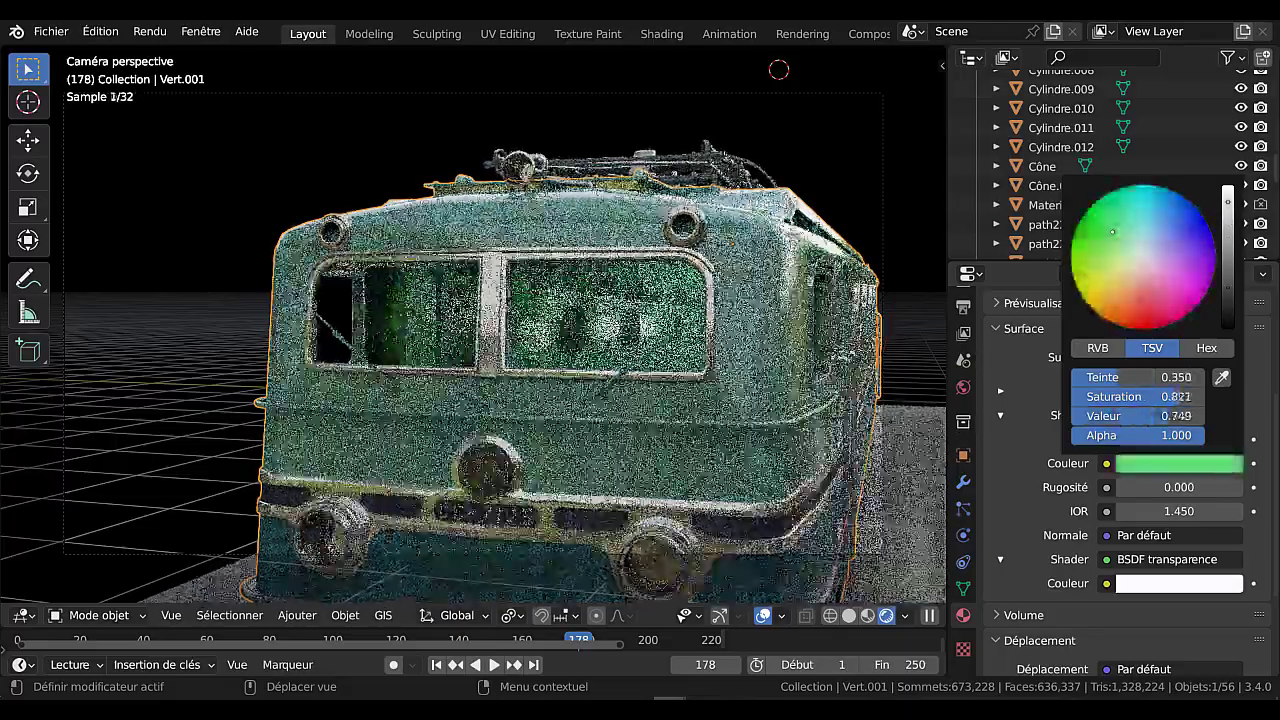
{"action": "left_click", "coordinate": [1143, 258]}
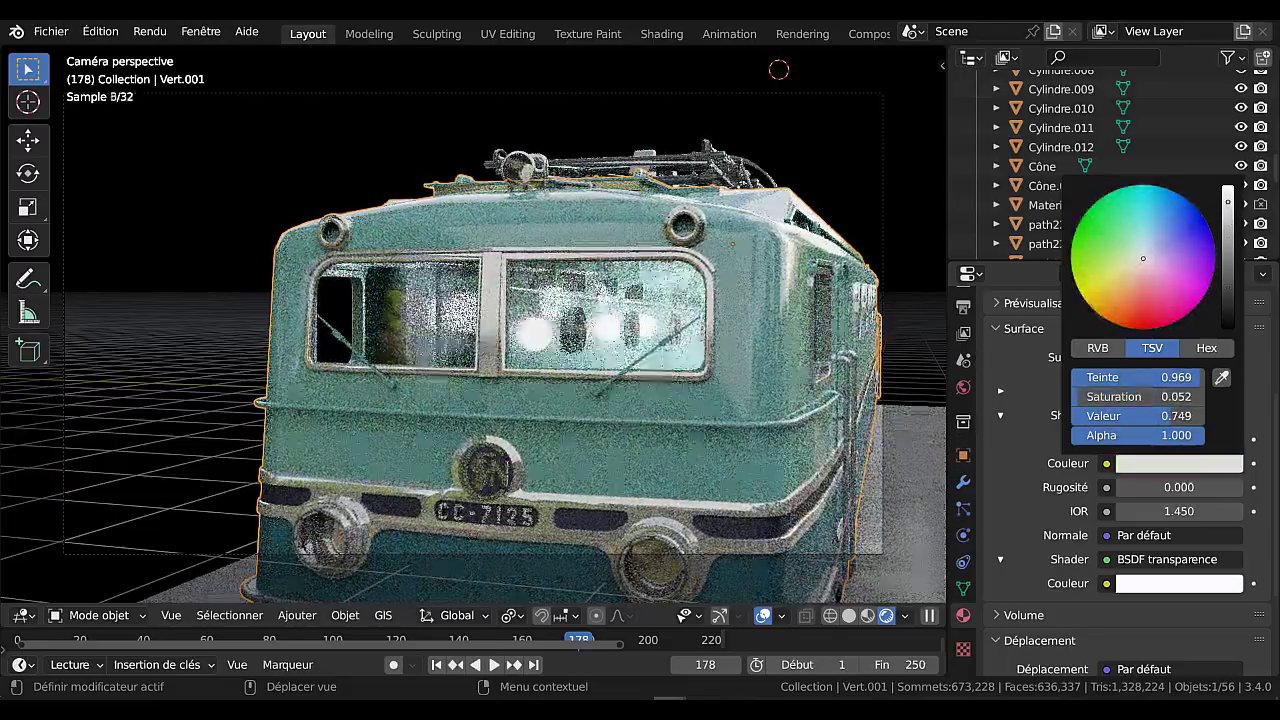
Step: Test a green and a blue glass colour on the locomotive's side windows, and restore the neutral near-white colour
{"action": "left_click", "coordinate": [1100, 230]}
{"action": "middle_click_drag", "start_coordinate": [826, 430], "coordinate": [742, 427]}
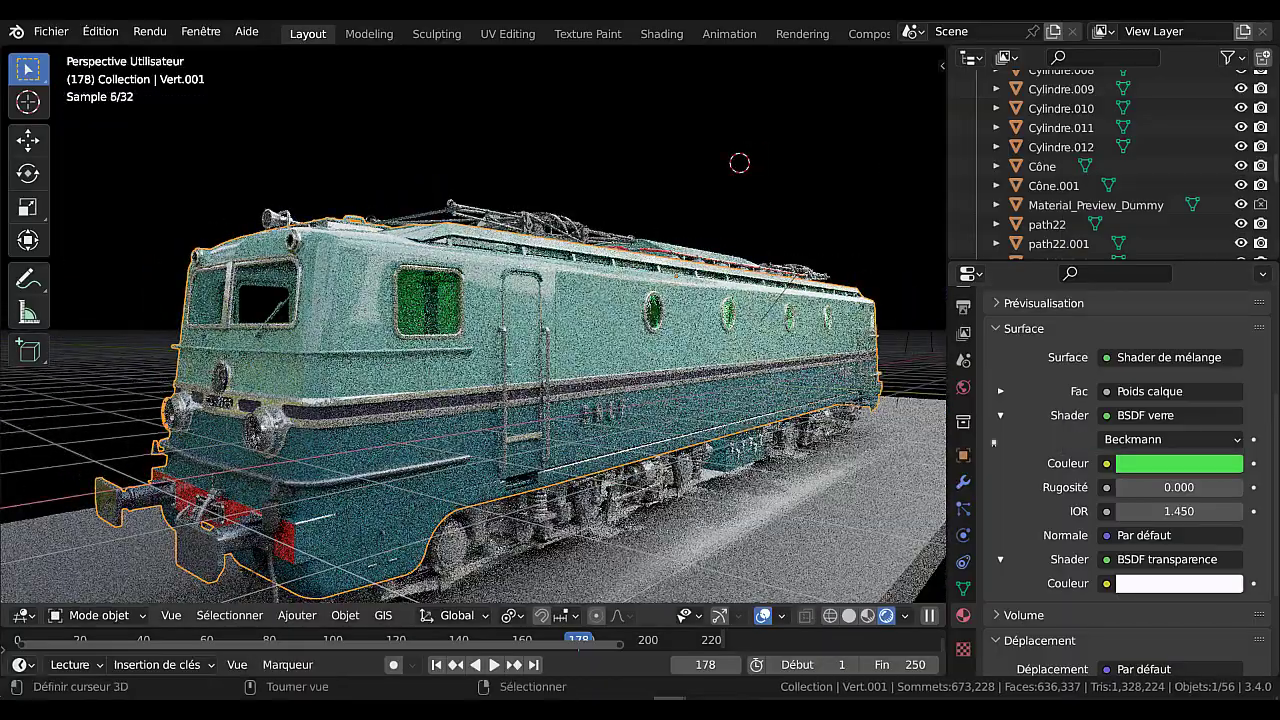
{"action": "left_click", "coordinate": [1163, 465]}
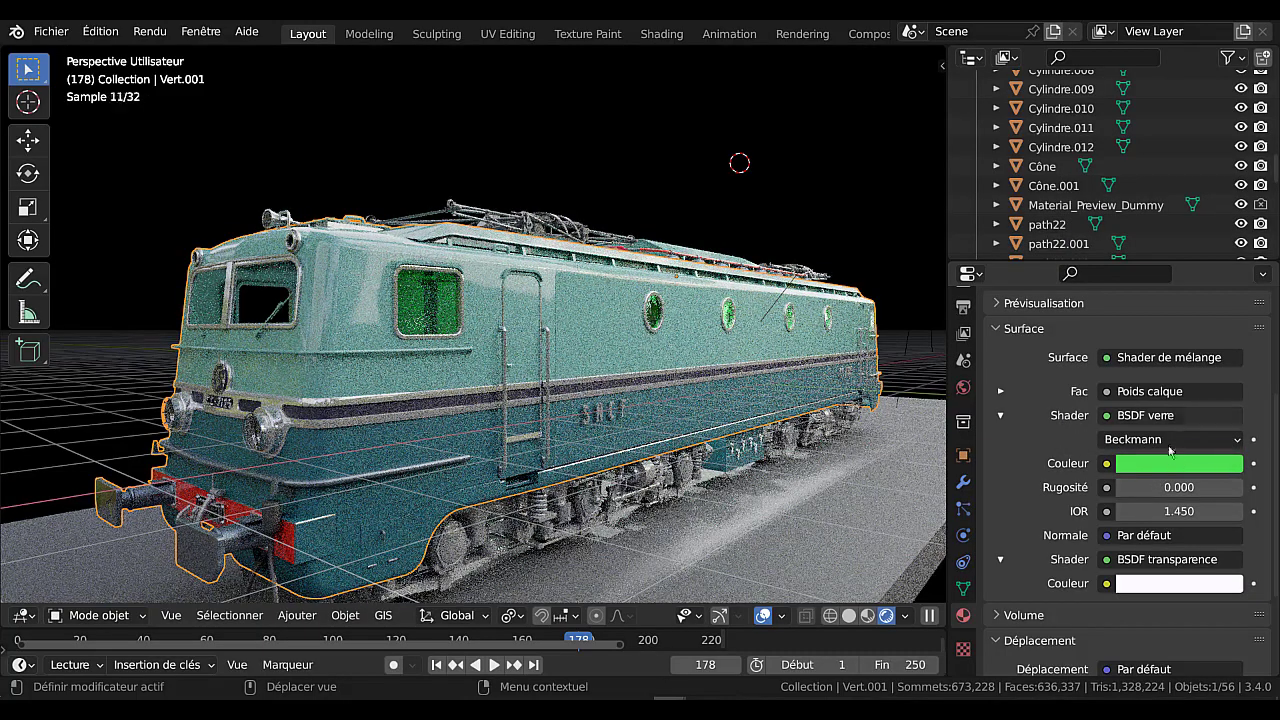
{"action": "left_click", "coordinate": [1175, 465]}
{"action": "left_click", "coordinate": [1176, 232]}
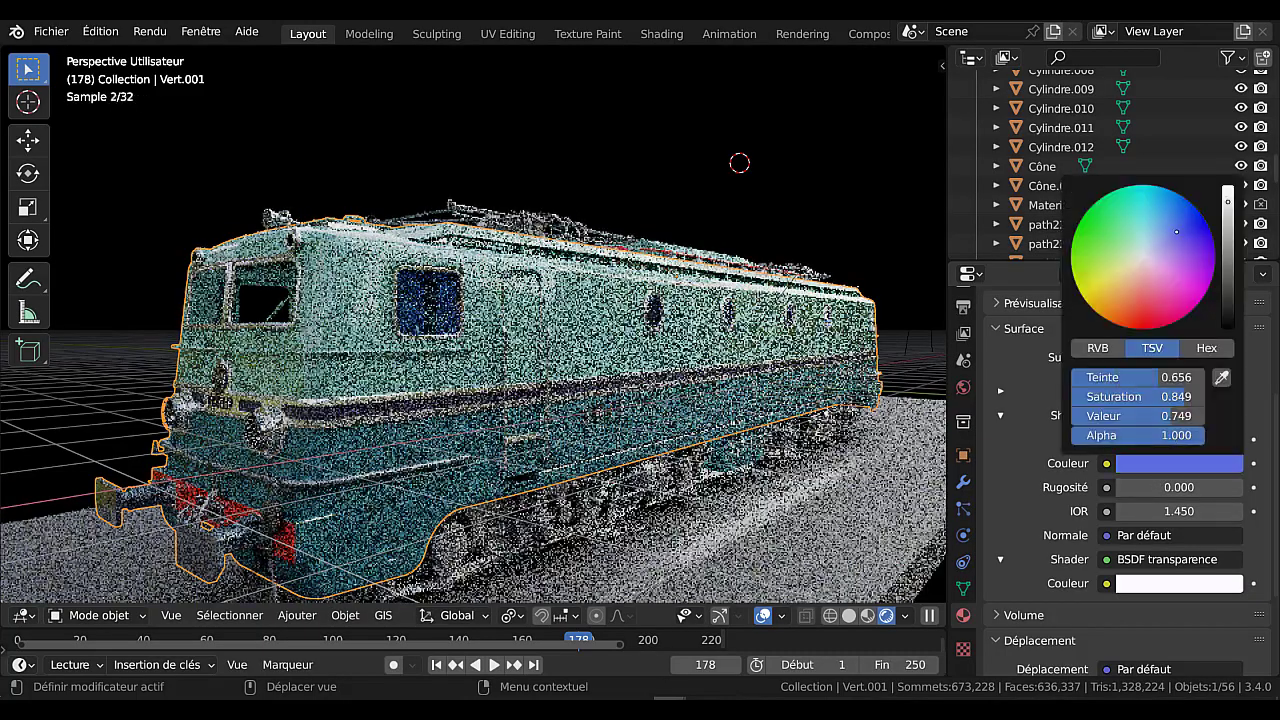
{"action": "left_click", "coordinate": [1143, 255]}
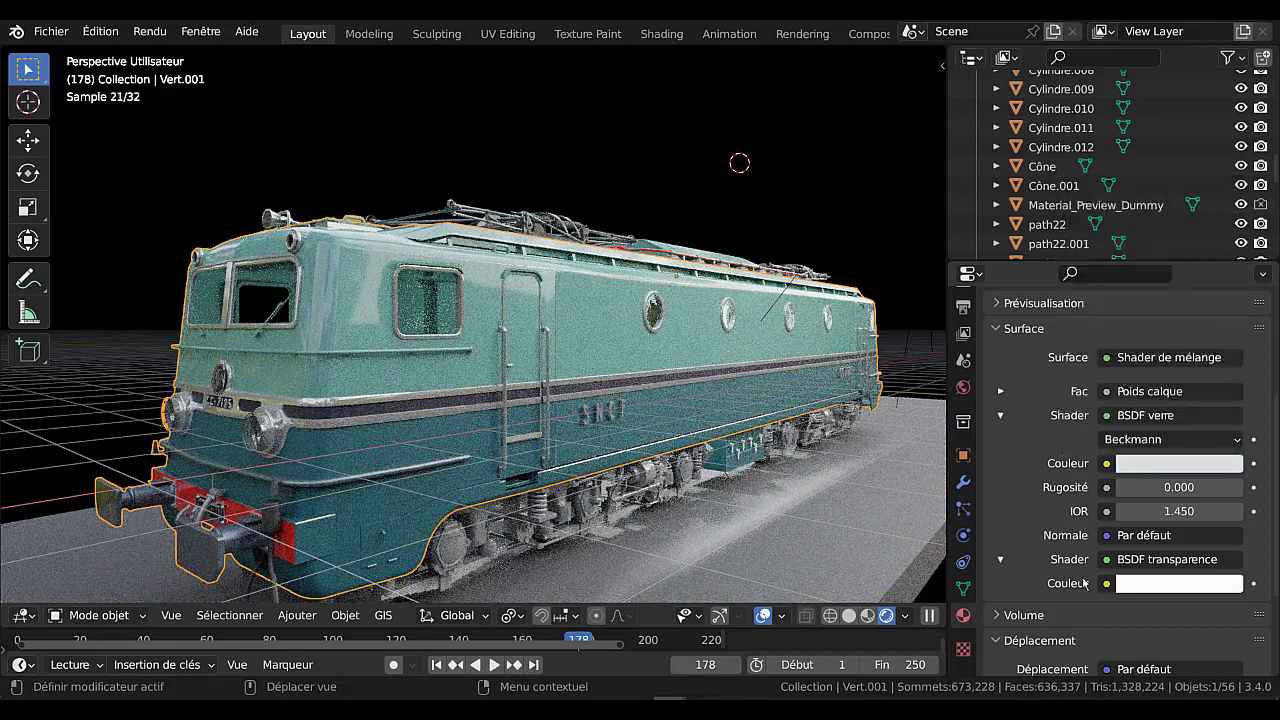
Step: Widen the 3D viewport, deselect the locomotive body, and examine the transparent cab windows from several angles
{"action": "scroll", "coordinate": [1052, 615], "scroll_direction": "down", "scroll_amount": 2}
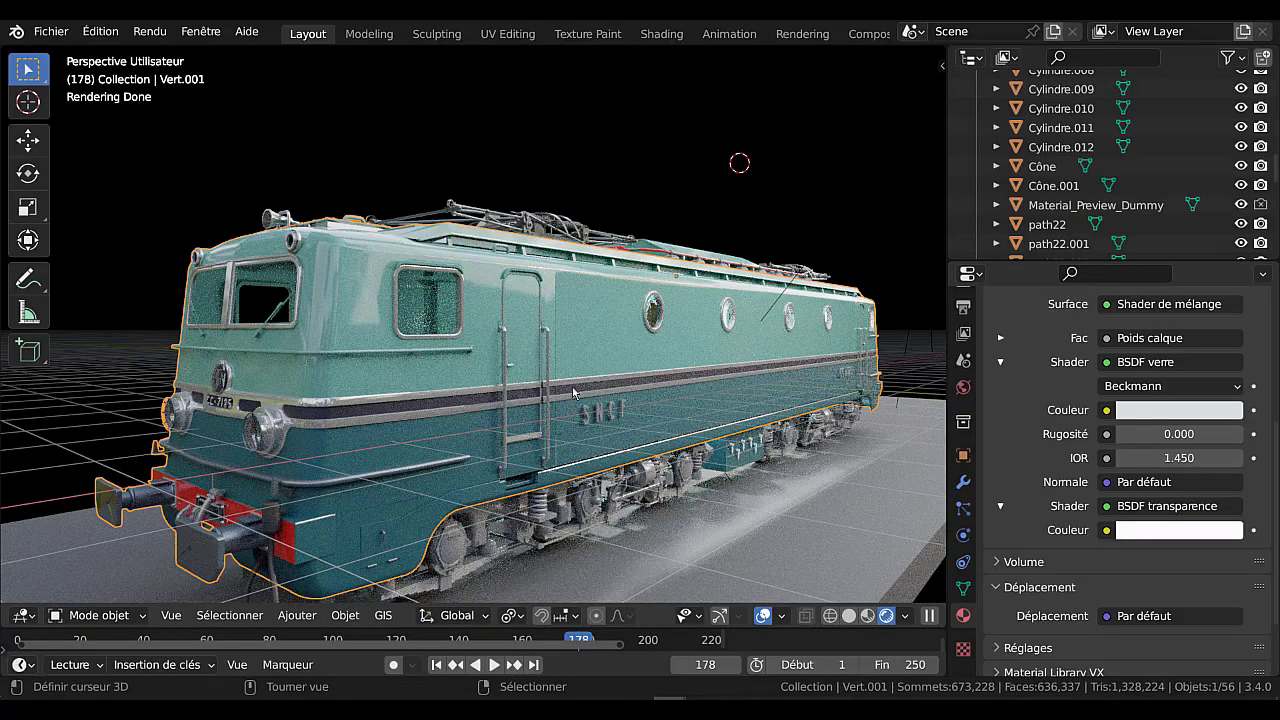
{"action": "middle_click_drag", "start_coordinate": [573, 392], "coordinate": [630, 399]}
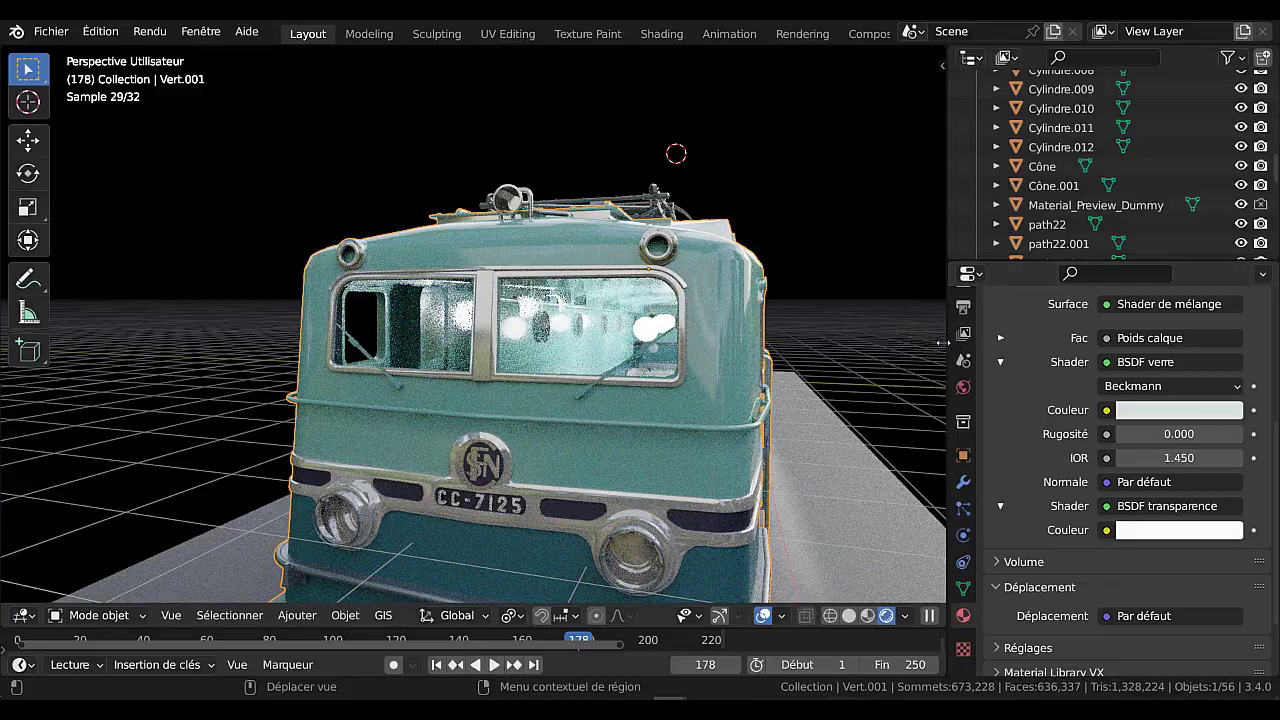
{"action": "left_click_drag", "start_coordinate": [942, 343], "coordinate": [1073, 346]}
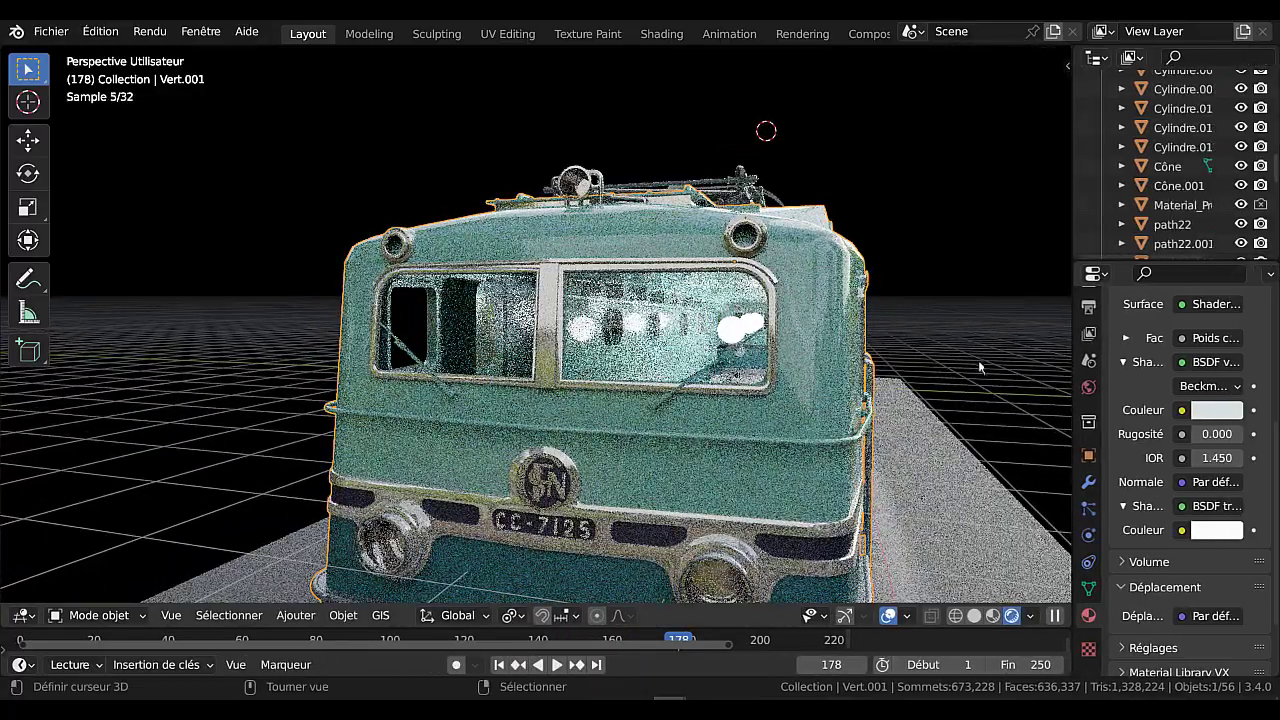
{"action": "middle_click_drag", "start_coordinate": [979, 367], "coordinate": [931, 354]}
{"action": "left_click", "coordinate": [972, 338]}
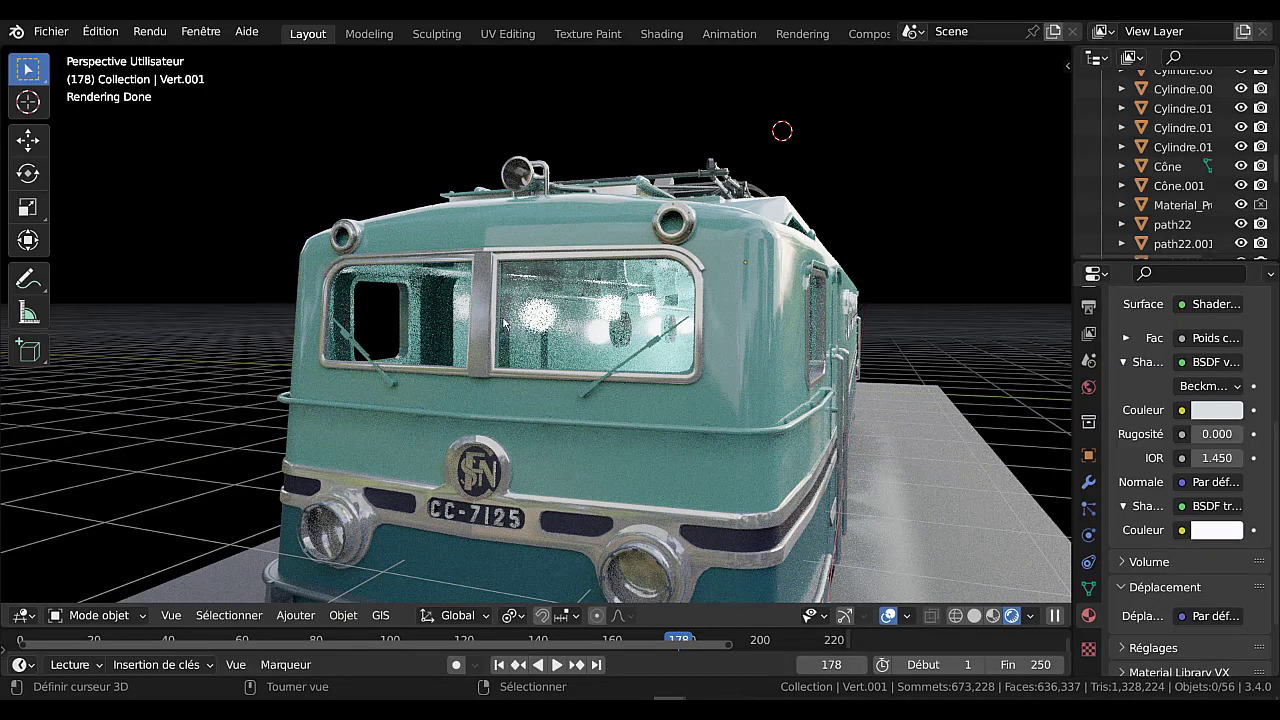
{"action": "middle_click_drag", "start_coordinate": [887, 324], "coordinate": [966, 347]}
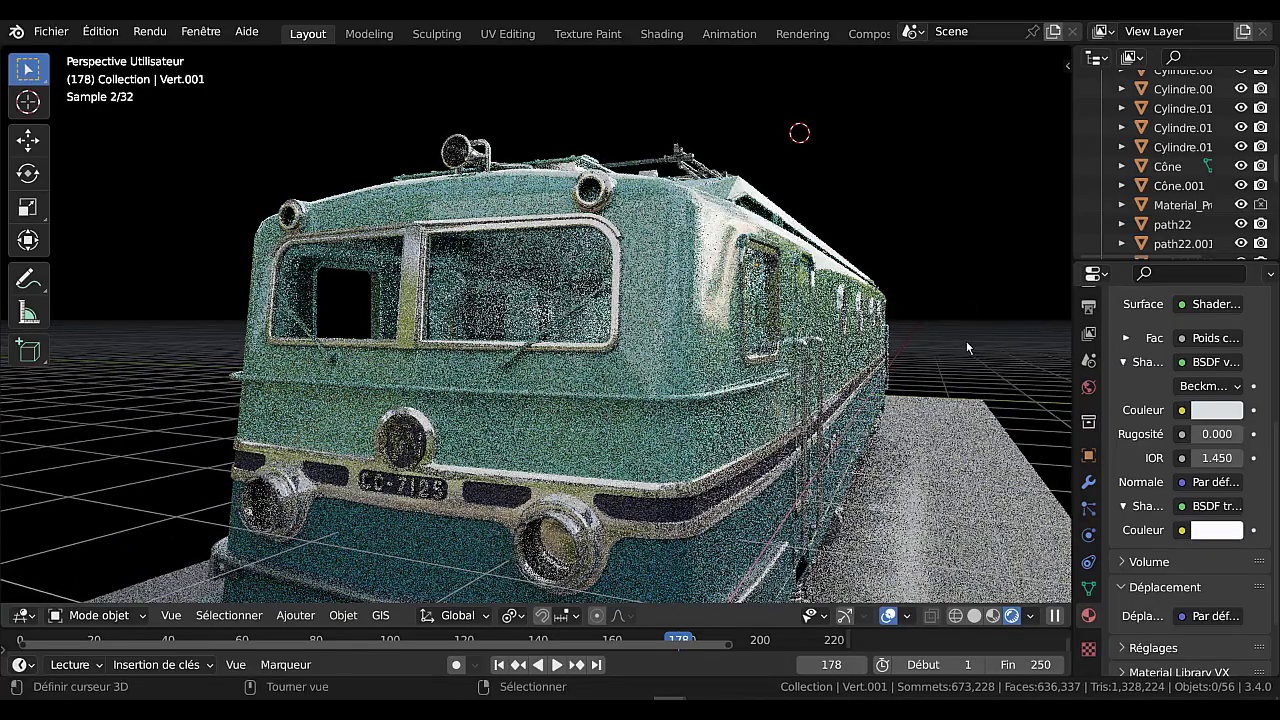